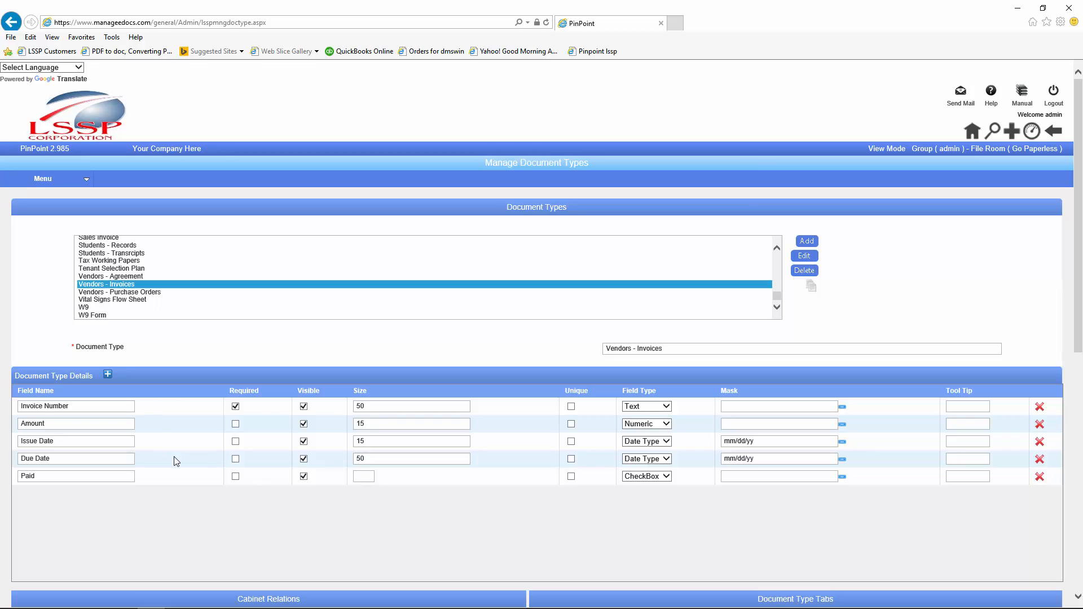
Step: Review the Vendors - Invoices document type page and reveal the Menu > Admin > Workflow submenu
{"action": "scroll", "coordinate": [187, 500], "scroll_direction": "down", "scroll_amount": 8}
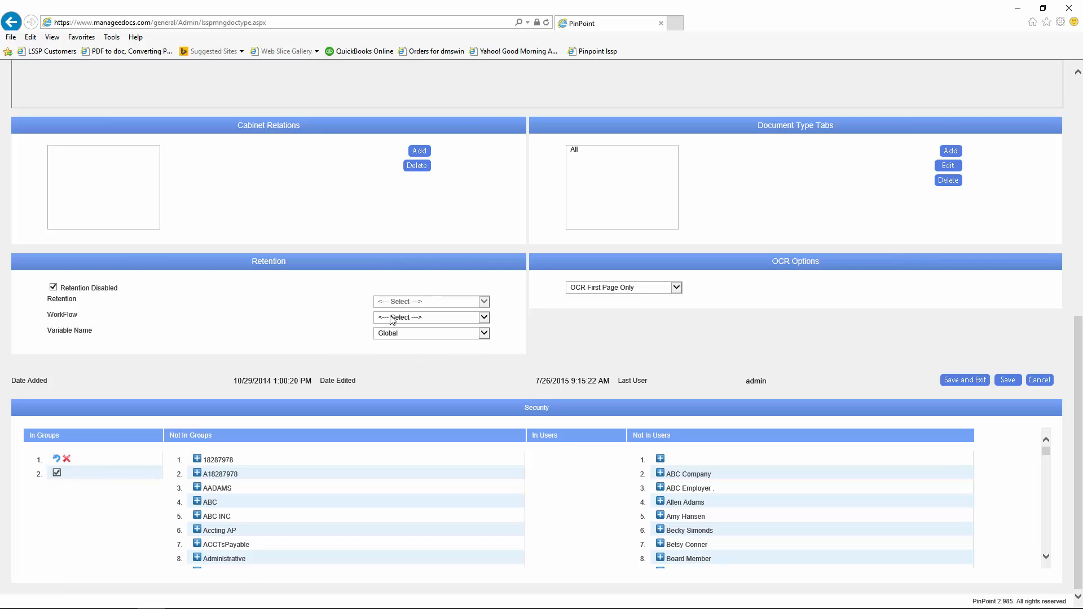
{"action": "scroll", "coordinate": [456, 331], "scroll_direction": "up", "scroll_amount": 8}
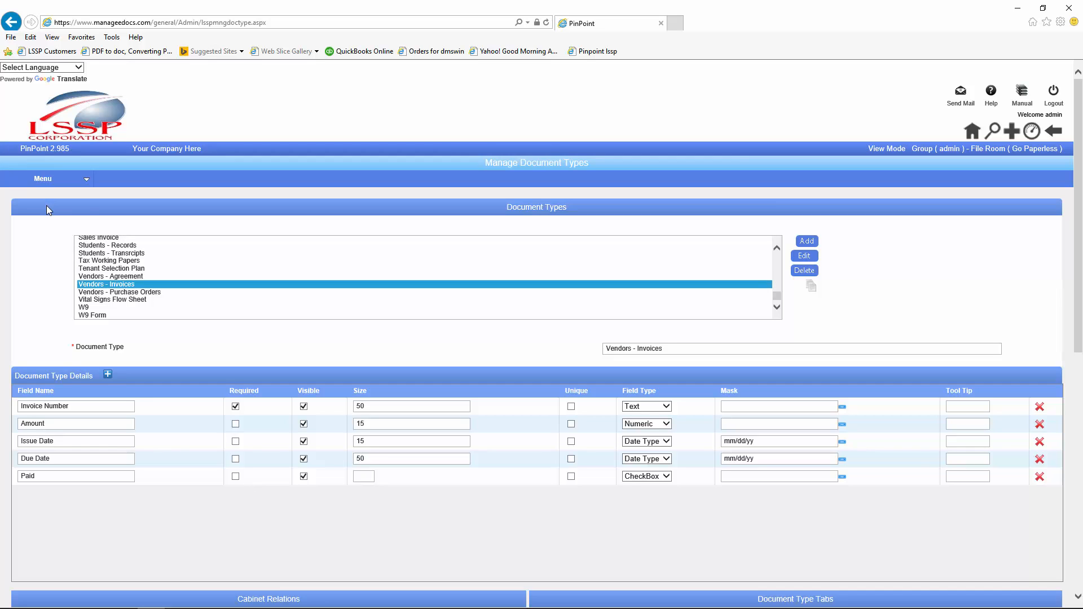
{"action": "mouse_move", "coordinate": [44, 184]}
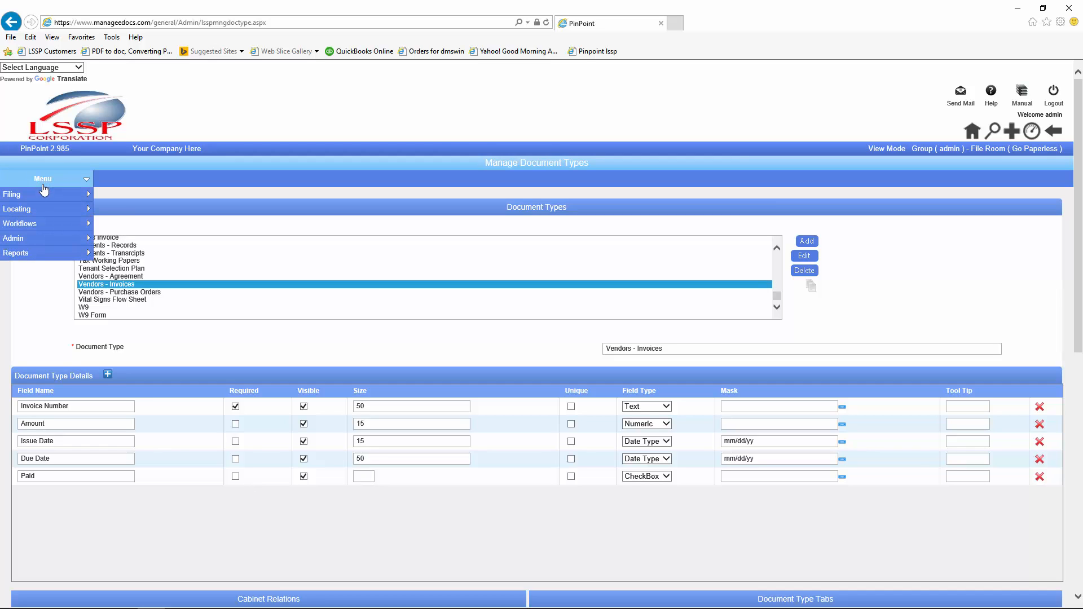
{"action": "mouse_move", "coordinate": [39, 243]}
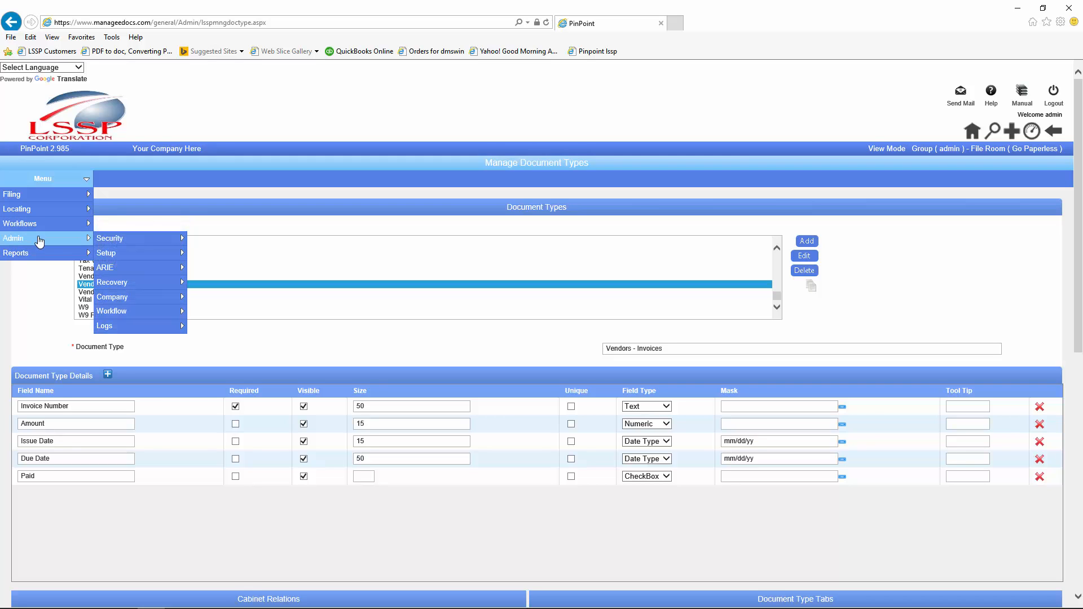
{"action": "mouse_move", "coordinate": [110, 255]}
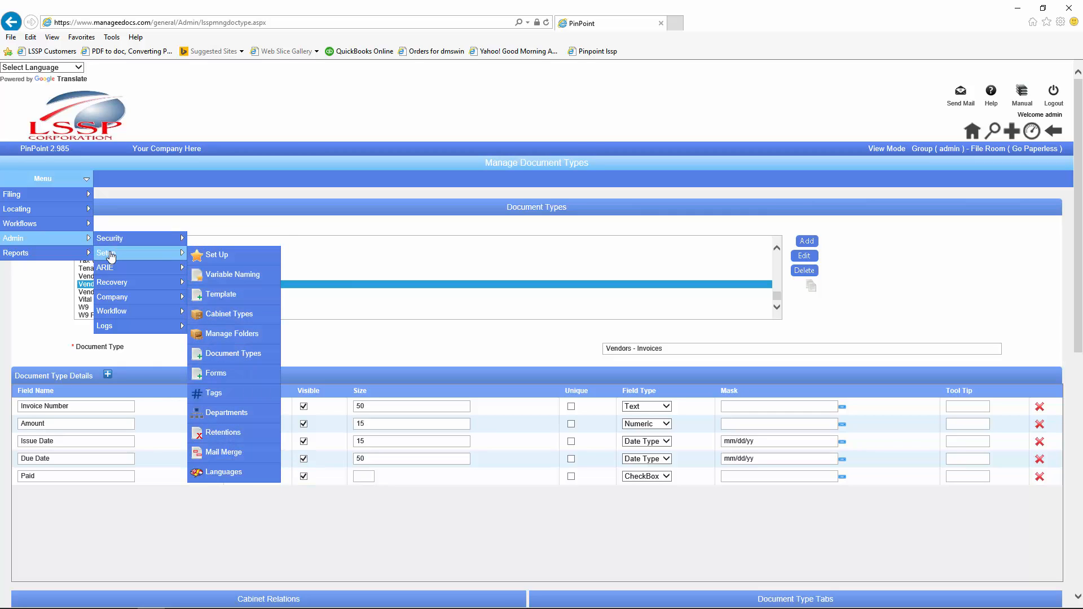
{"action": "mouse_move", "coordinate": [115, 314]}
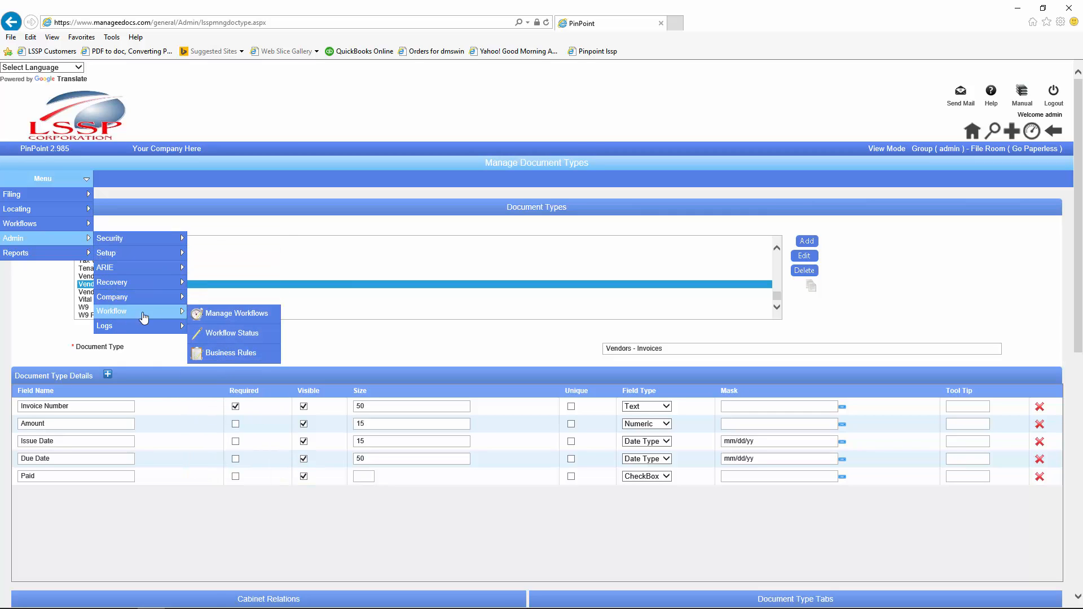
Step: Create and save the Vend Inv workflow with a supervisor and description 'The processing of a vendor invoice'
{"action": "left_click", "coordinate": [231, 318]}
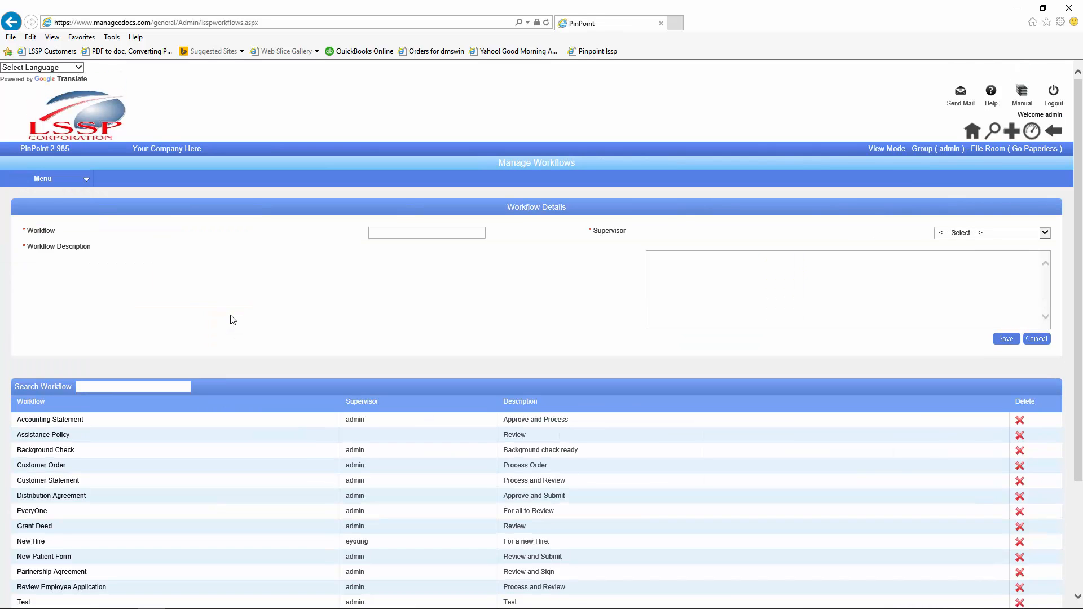
{"action": "left_click", "coordinate": [383, 236]}
{"action": "type", "text": "Vl"}
{"action": "type", "text": "end Inv"}
{"action": "left_click", "coordinate": [1045, 233]}
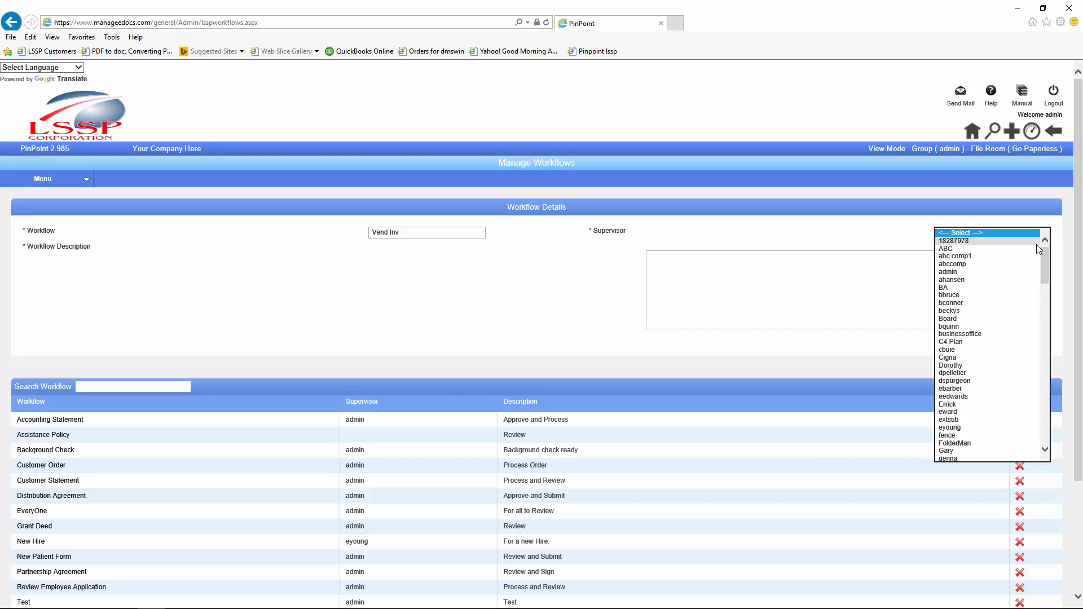
{"action": "left_click", "coordinate": [962, 365]}
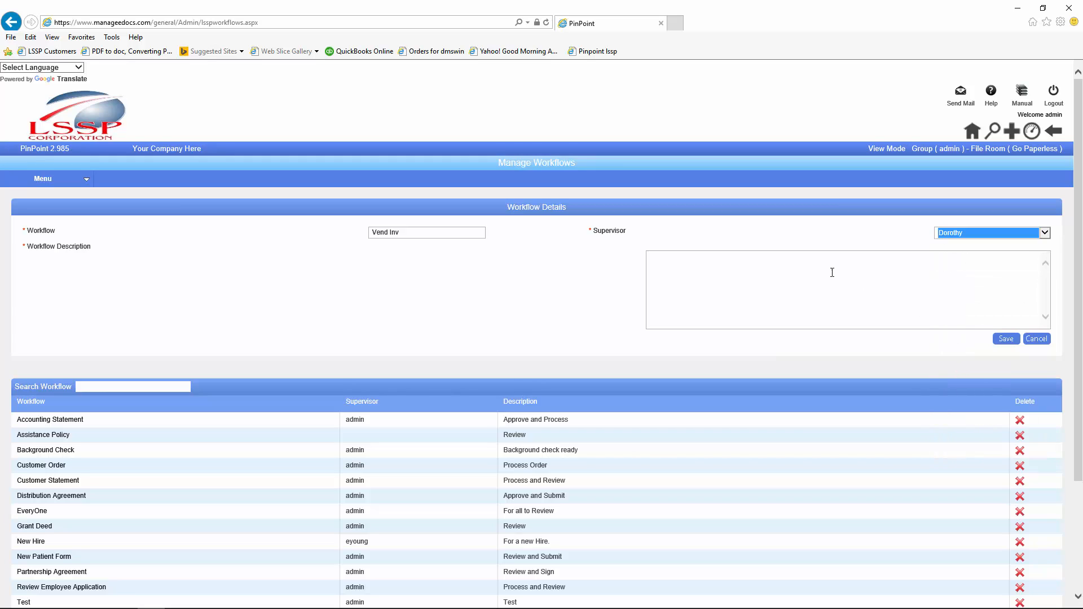
{"action": "left_click", "coordinate": [660, 259]}
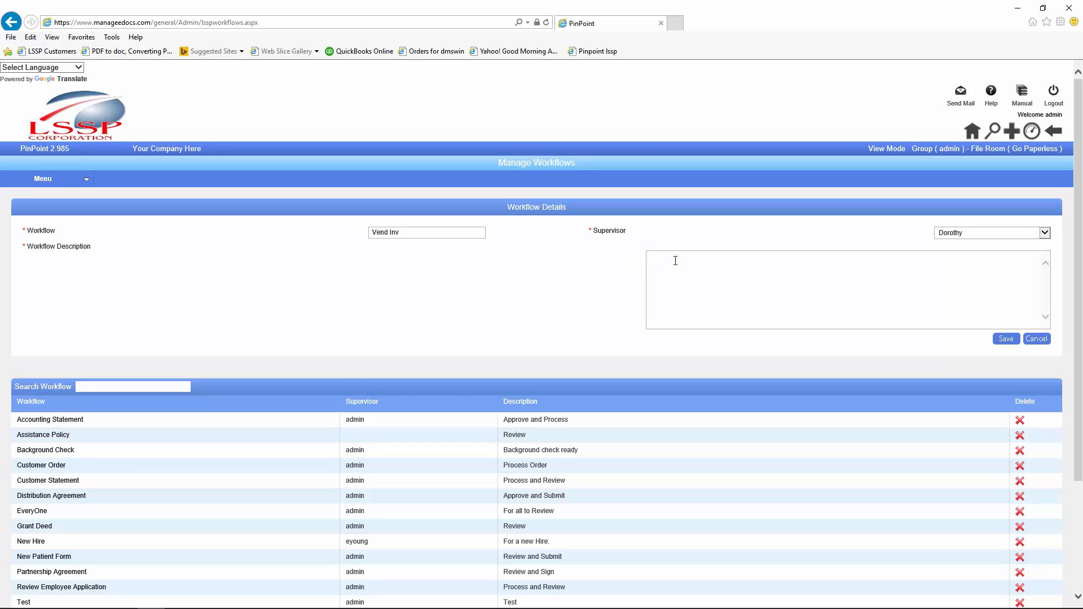
{"action": "type", "text": "The processing of a vendor invoice"}
{"action": "left_click", "coordinate": [1003, 340]}
Step: Search the workflows for 've' and open the existing Vendor Invoice workflow's details
{"action": "scroll", "coordinate": [206, 494], "scroll_direction": "down", "scroll_amount": 1}
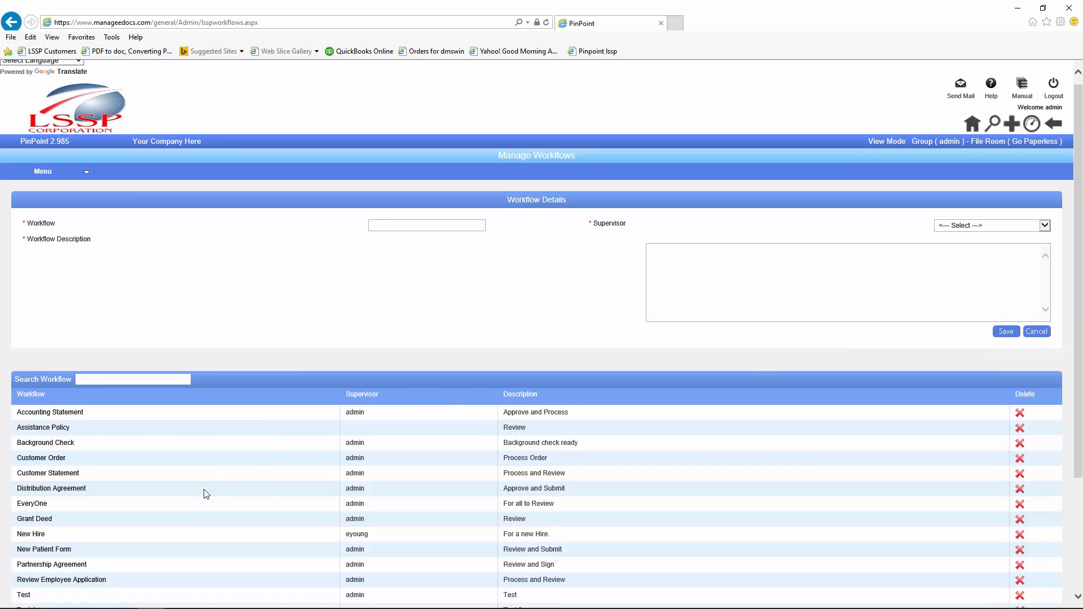
{"action": "scroll", "coordinate": [100, 373], "scroll_direction": "up", "scroll_amount": 1}
{"action": "scroll", "coordinate": [79, 440], "scroll_direction": "down", "scroll_amount": 3}
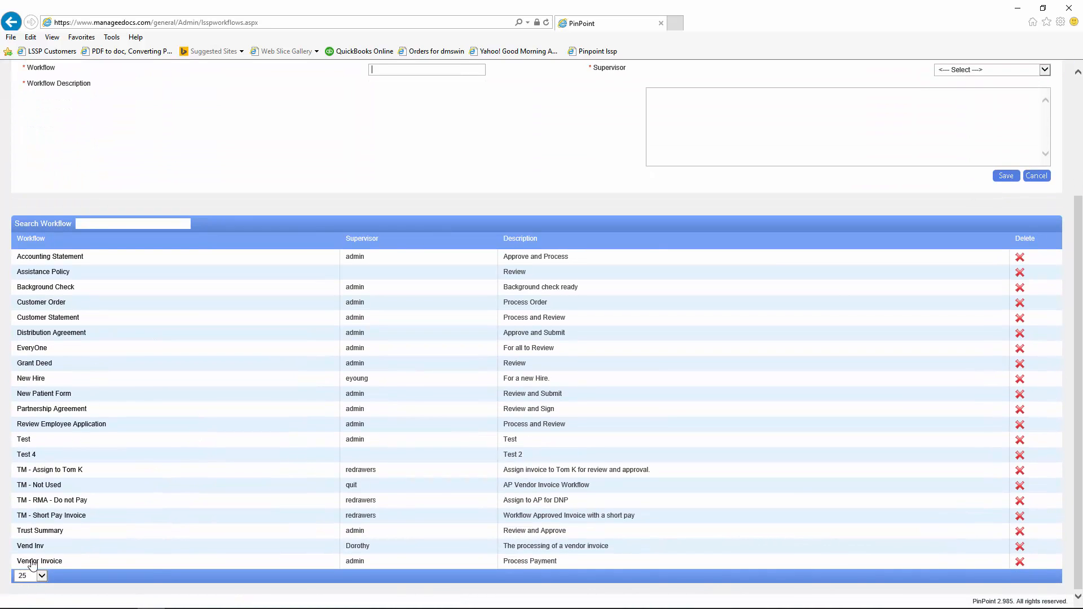
{"action": "scroll", "coordinate": [62, 443], "scroll_direction": "up", "scroll_amount": 3}
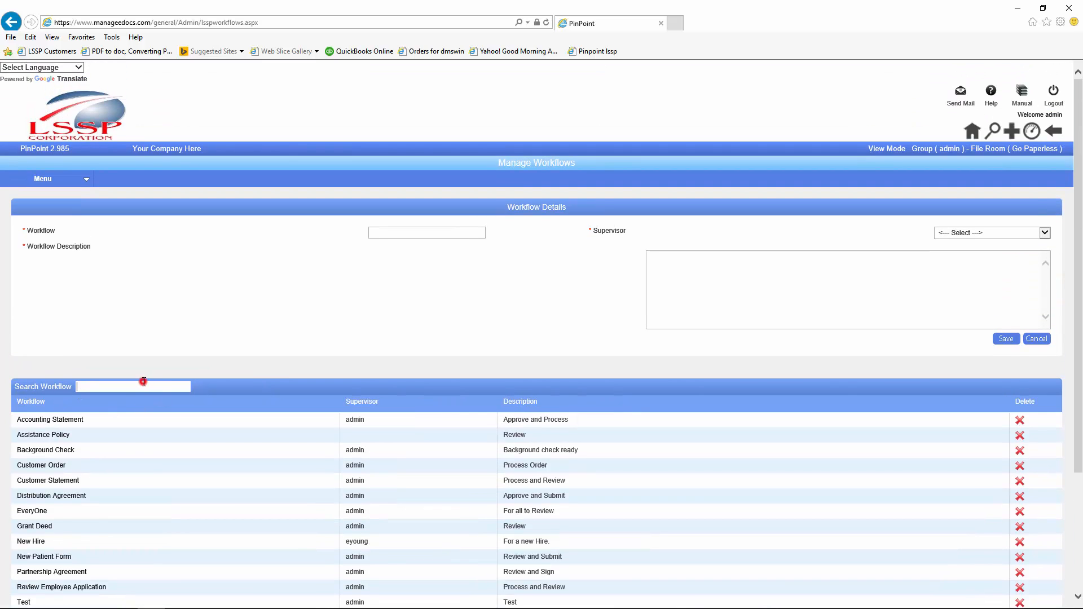
{"action": "left_click", "coordinate": [143, 385]}
{"action": "type", "text": "ve"}
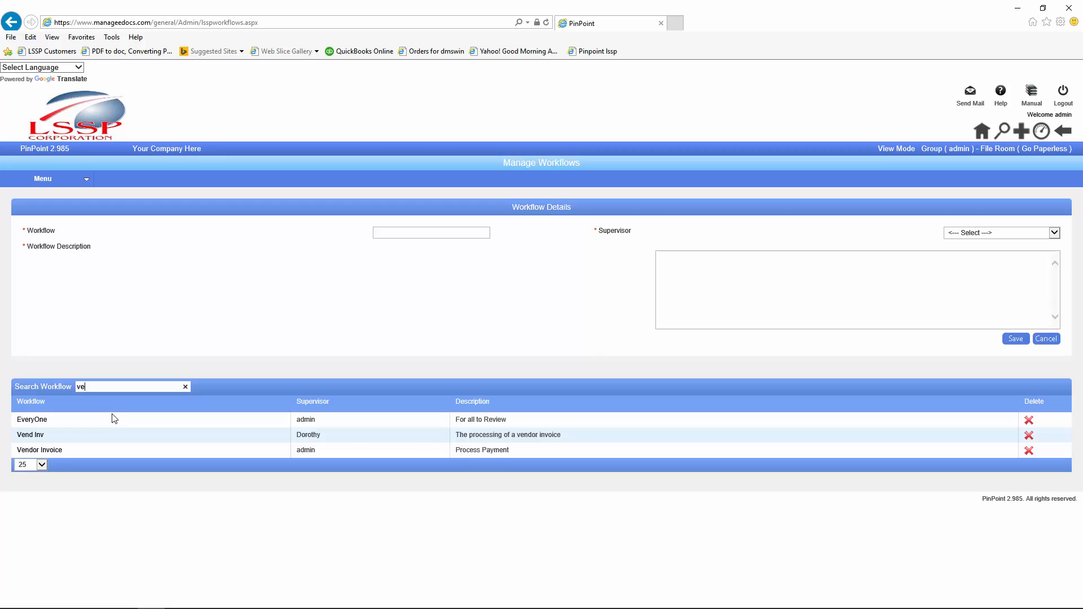
{"action": "left_click", "coordinate": [35, 450]}
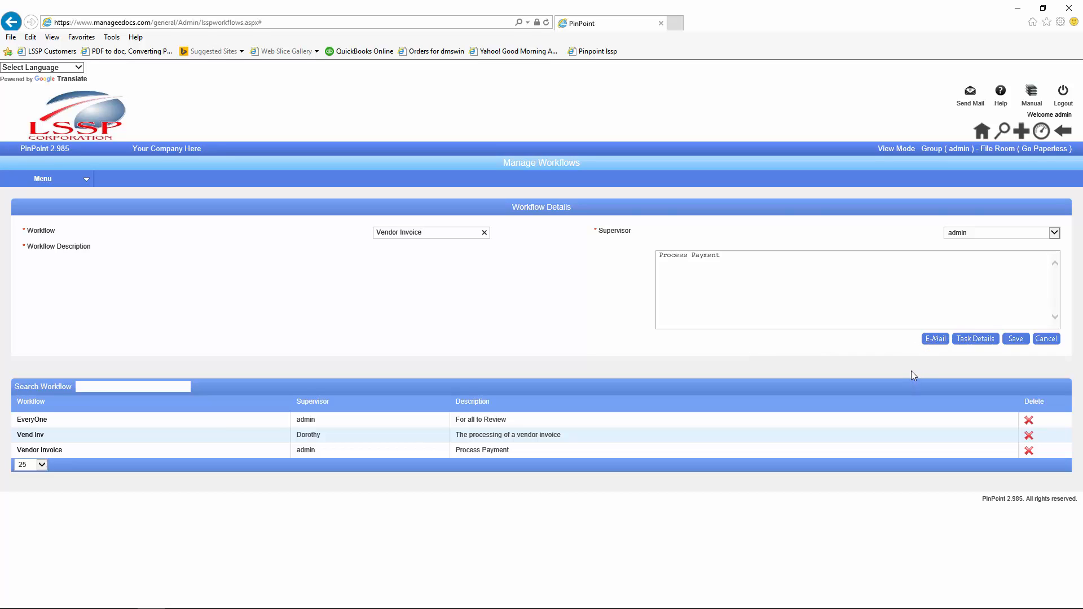
{"action": "left_click", "coordinate": [930, 344]}
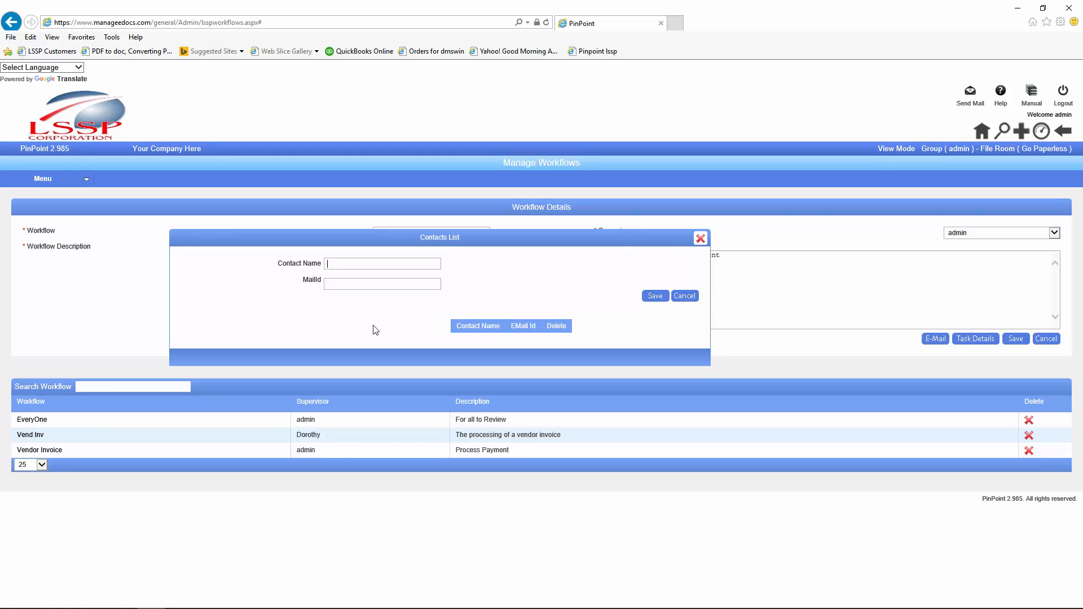
{"action": "left_click", "coordinate": [681, 296]}
{"action": "left_click", "coordinate": [700, 238]}
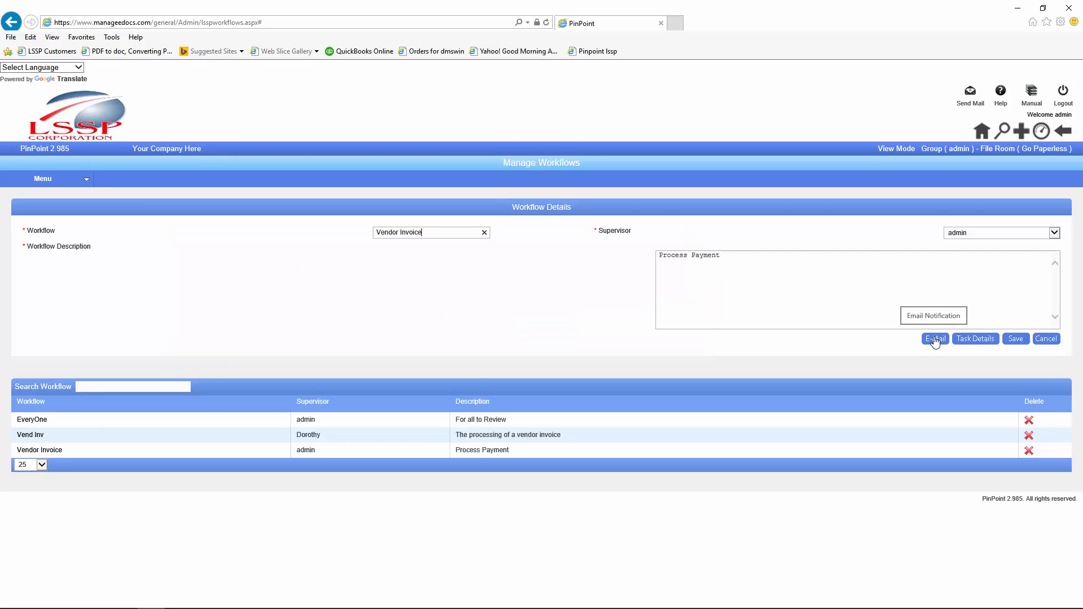
Step: Open the workflow's Task Details form, then switch to the Workflow PDF diagram in PDF-XChange Viewer
{"action": "left_click", "coordinate": [968, 340]}
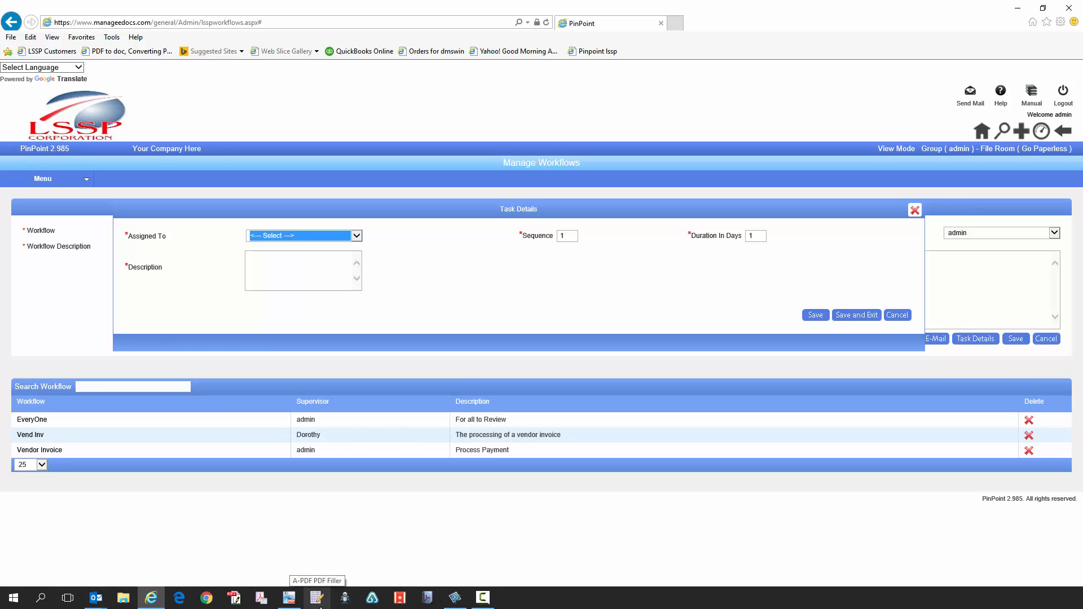
{"action": "left_click", "coordinate": [290, 598]}
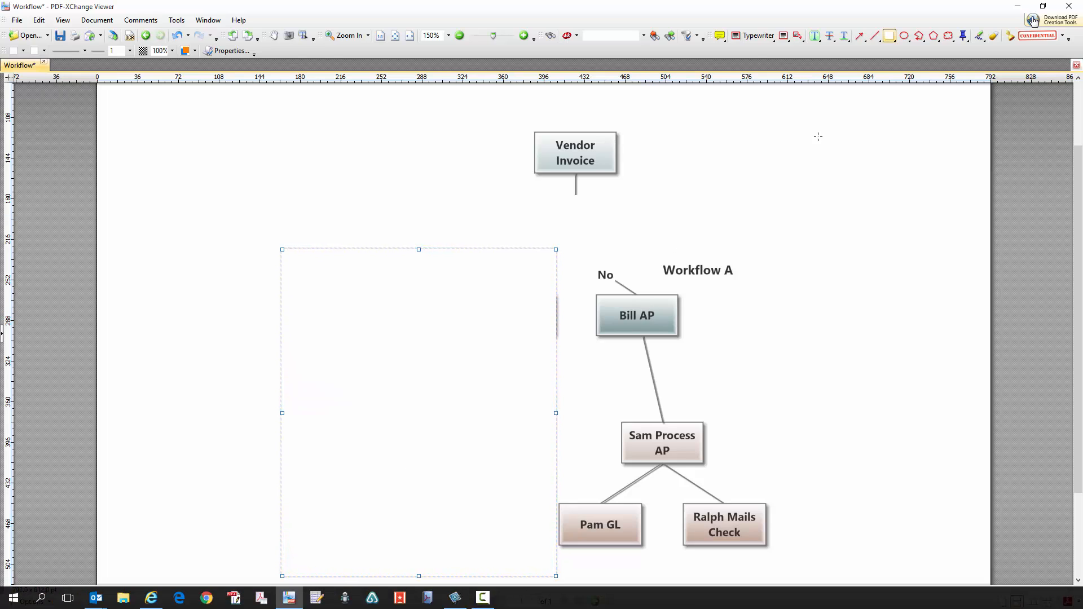
Step: Restore down PDF-XChange Viewer and move it off screen to reveal the Task Details form
{"action": "left_click", "coordinate": [1043, 5]}
{"action": "left_click_drag", "start_coordinate": [481, 117], "coordinate": [1082, 107]}
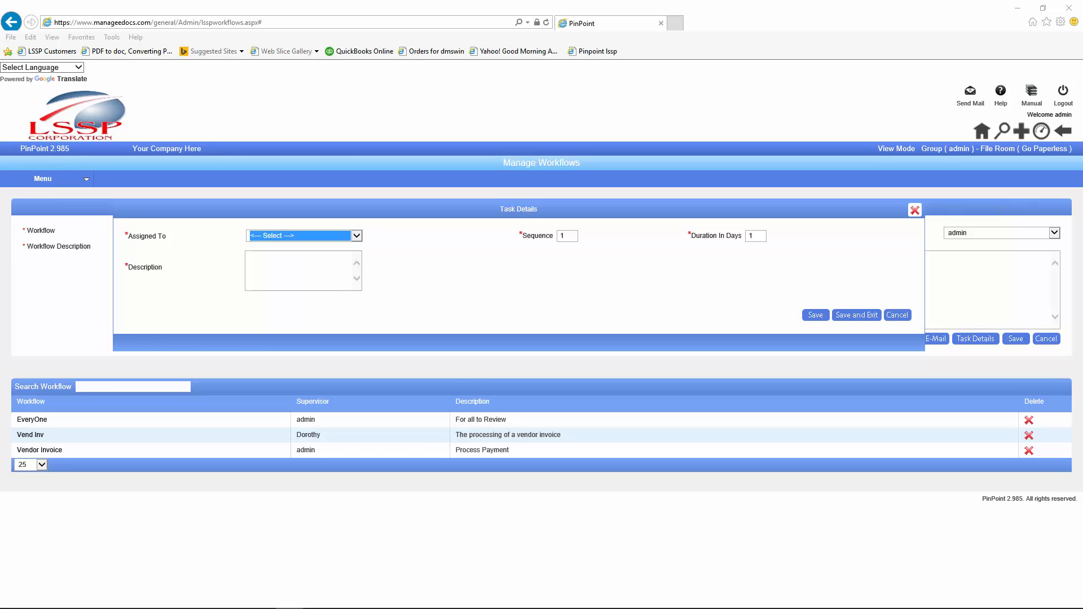
Step: Assign the first task to a user, then bring the workflow diagram back full screen
{"action": "left_click", "coordinate": [356, 236]}
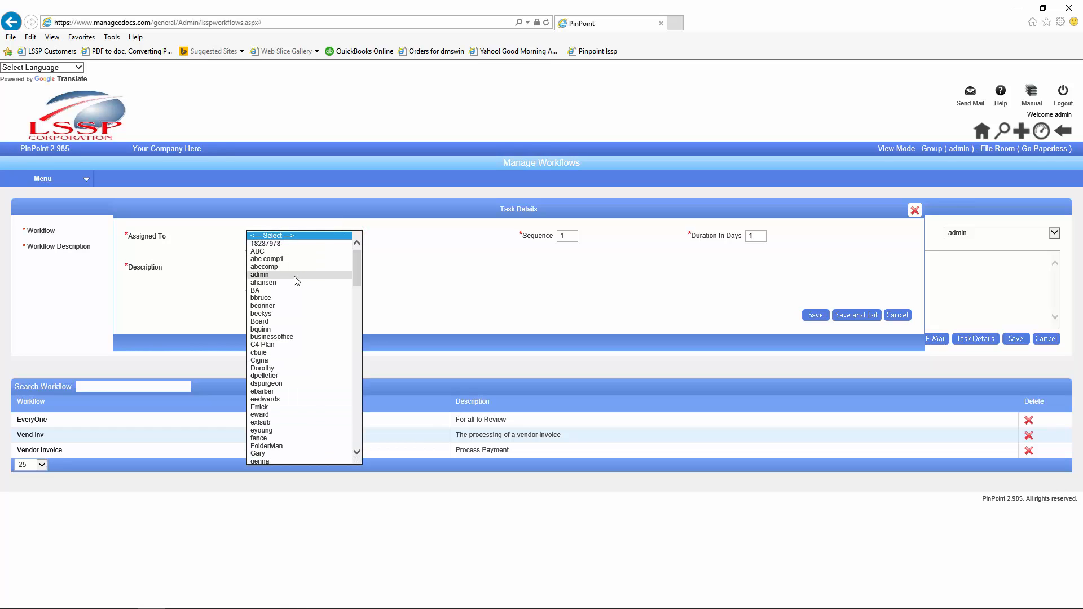
{"action": "left_click", "coordinate": [269, 298]}
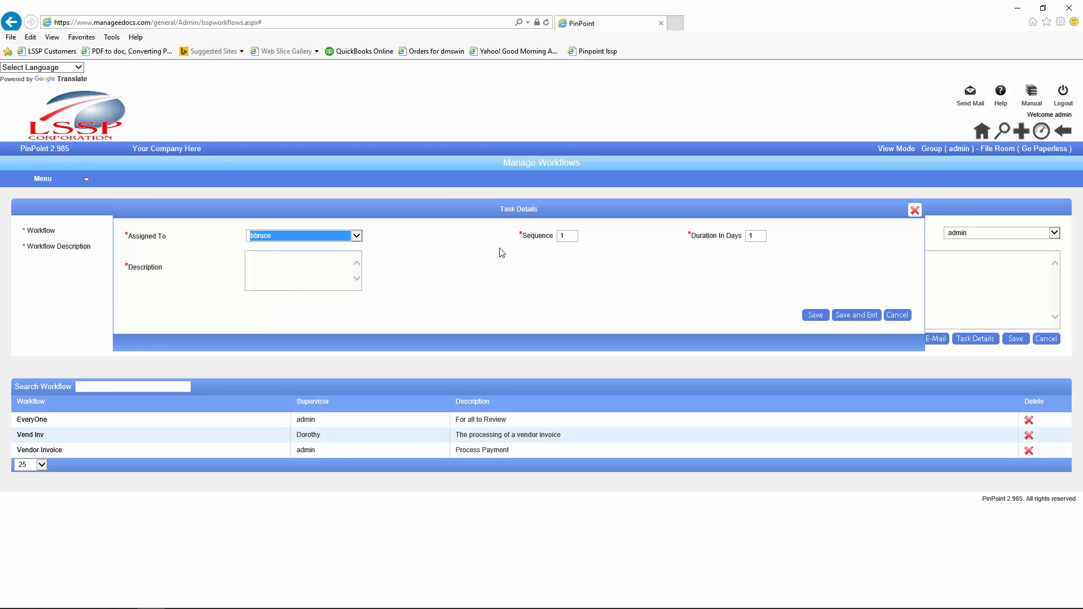
{"action": "left_click", "coordinate": [567, 236]}
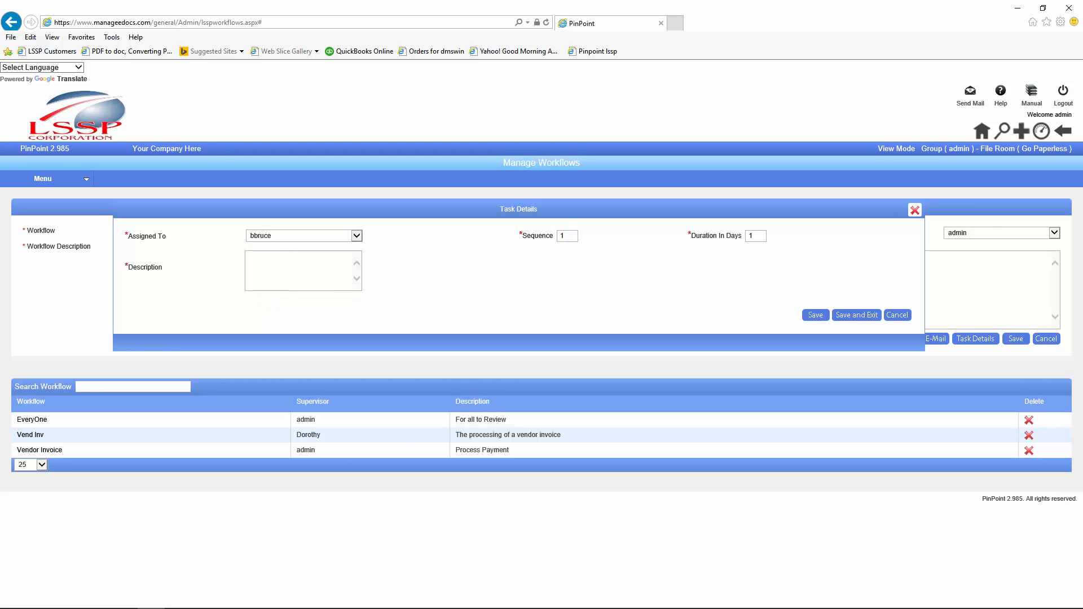
{"action": "left_click_drag", "start_coordinate": [933, 115], "coordinate": [443, 97]}
{"action": "left_click", "coordinate": [716, 86]}
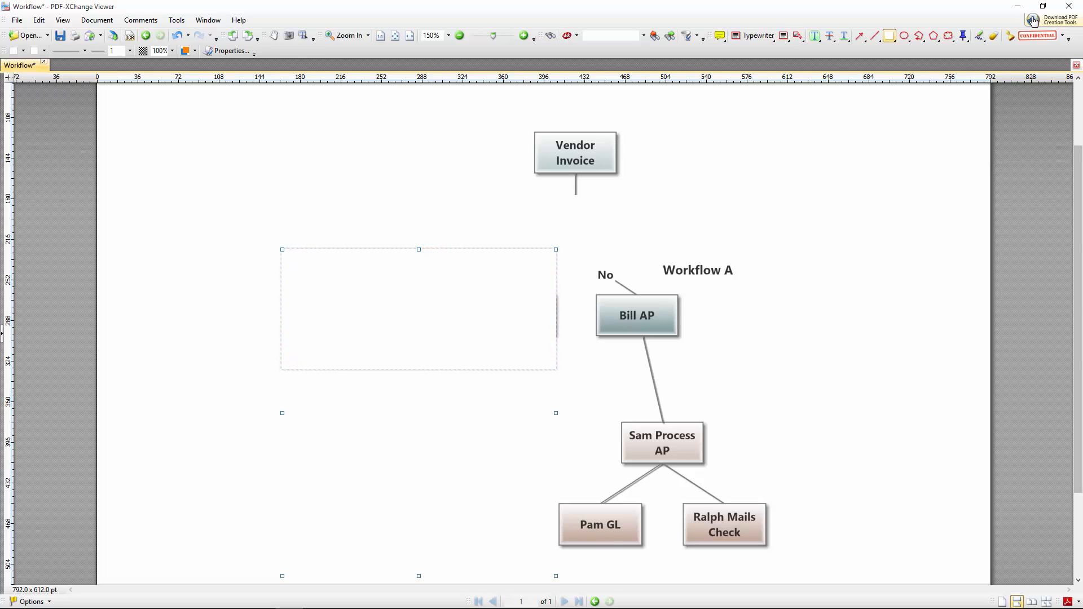
Step: Draw a small rectangle below the Pam GL and Ralph Mails Check boxes, then move the viewer aside
{"action": "scroll", "coordinate": [1053, 405], "scroll_direction": "down", "scroll_amount": 3}
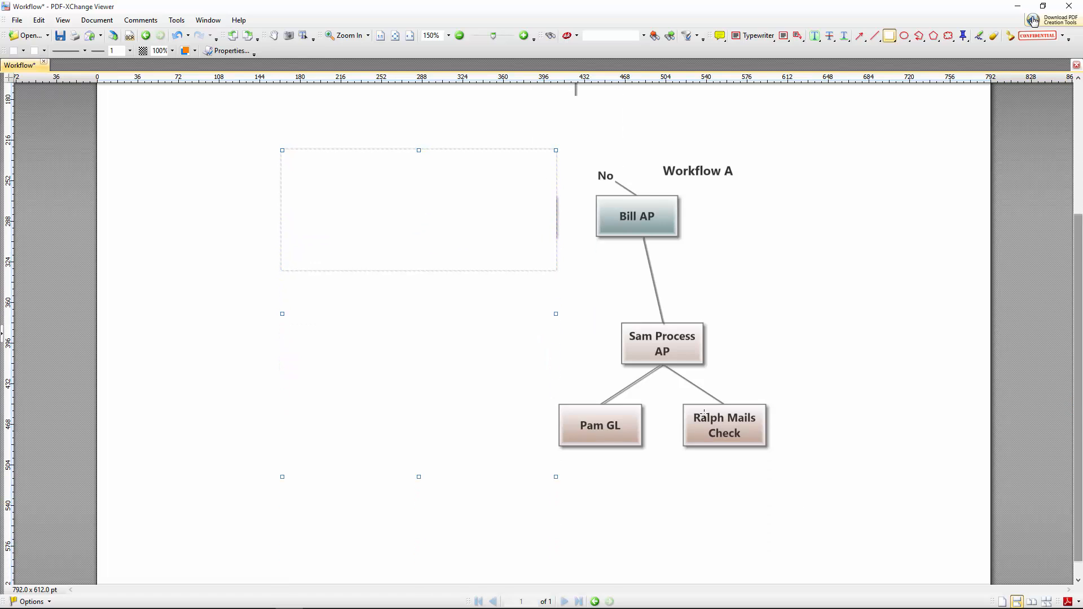
{"action": "left_click", "coordinate": [672, 481]}
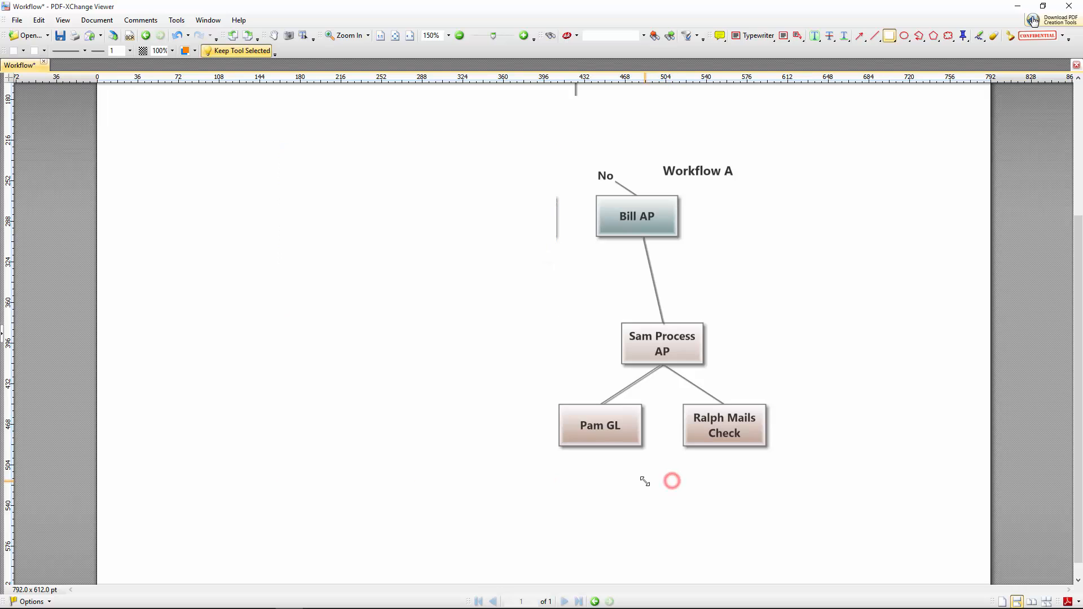
{"action": "left_click_drag", "start_coordinate": [653, 494], "coordinate": [672, 481]}
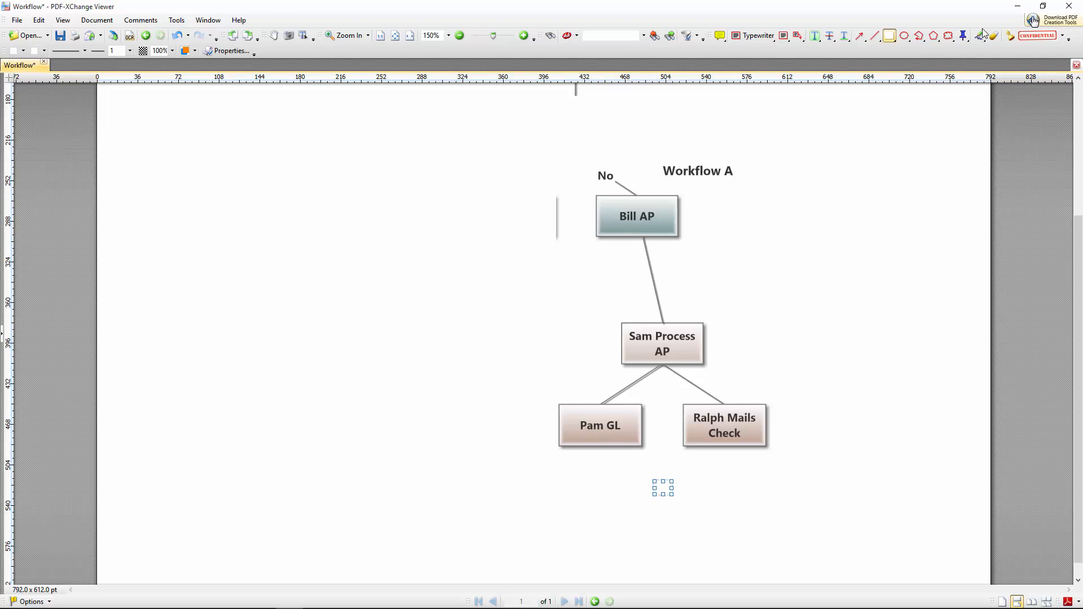
{"action": "left_click", "coordinate": [1043, 5]}
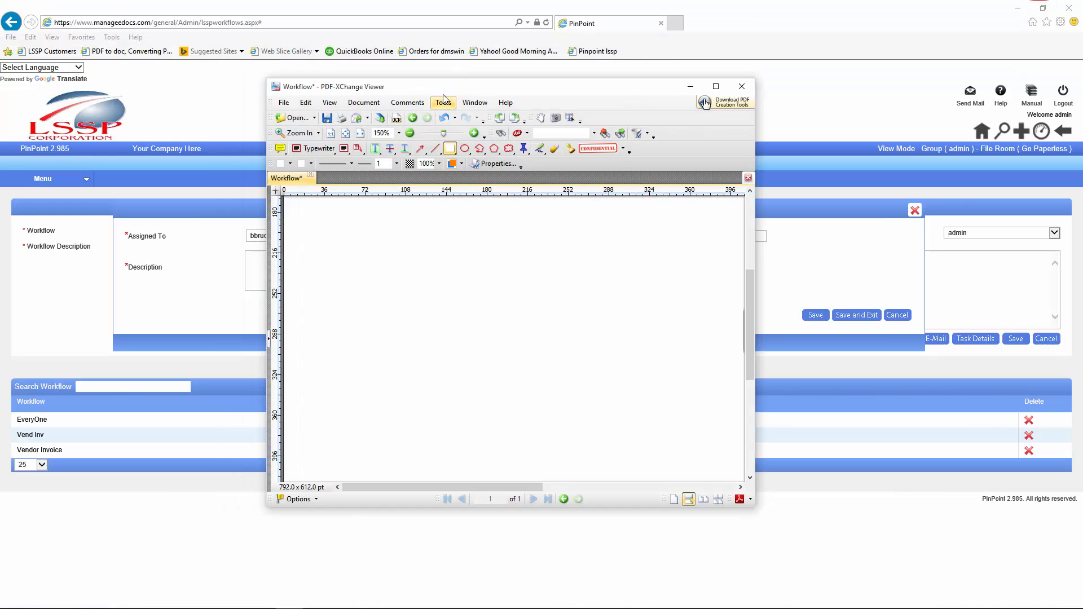
{"action": "left_click_drag", "start_coordinate": [442, 89], "coordinate": [1082, 220]}
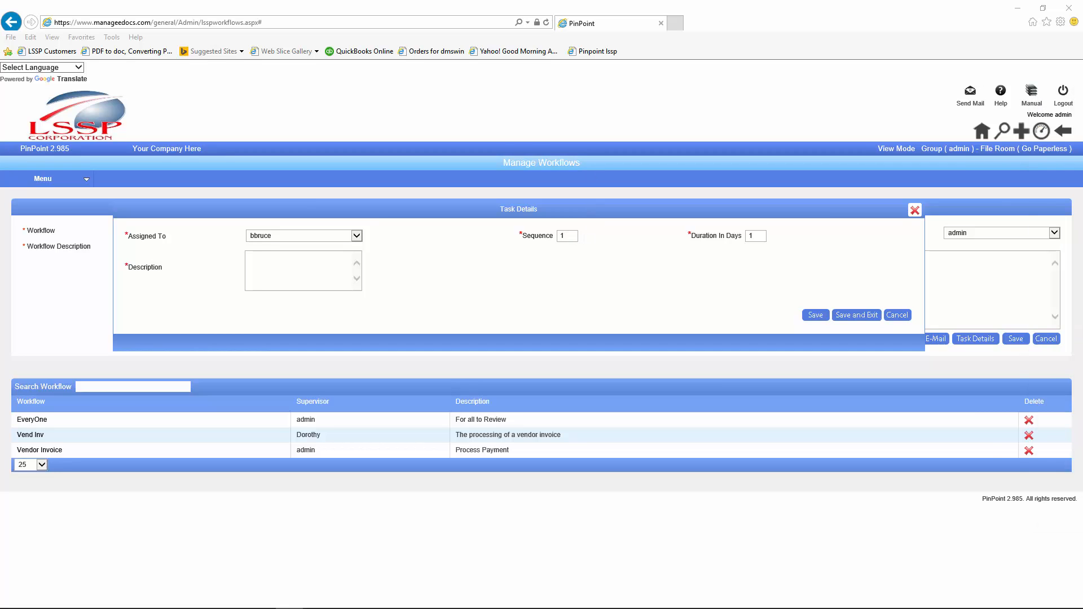
Step: Save a 'Review the Invoice' task with sequence 10 and a 3-day duration
{"action": "left_click", "coordinate": [567, 238]}
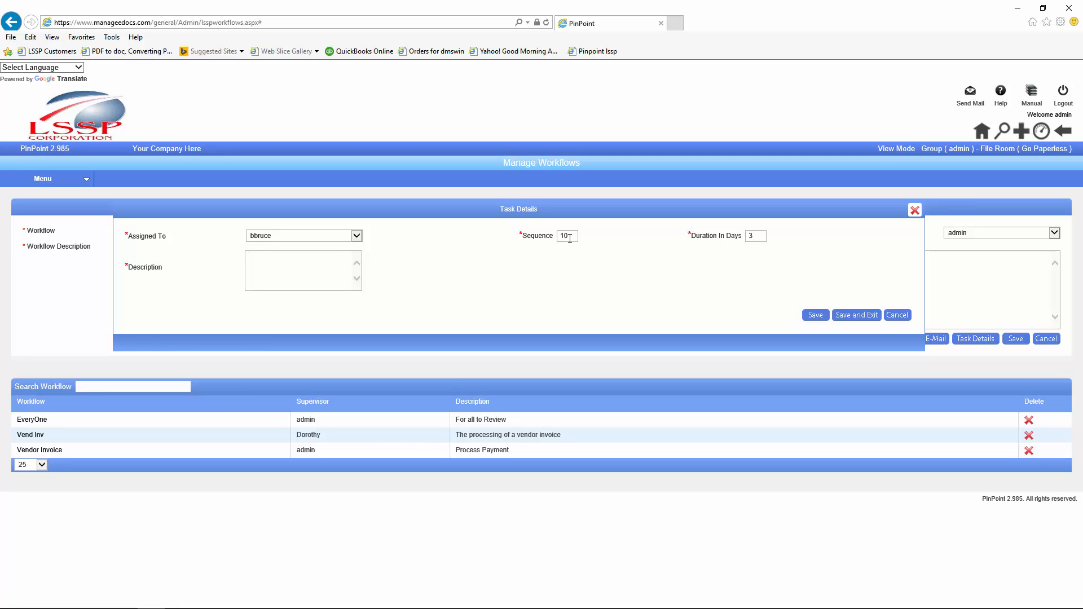
{"action": "type", "text": "Review the Invoice"}
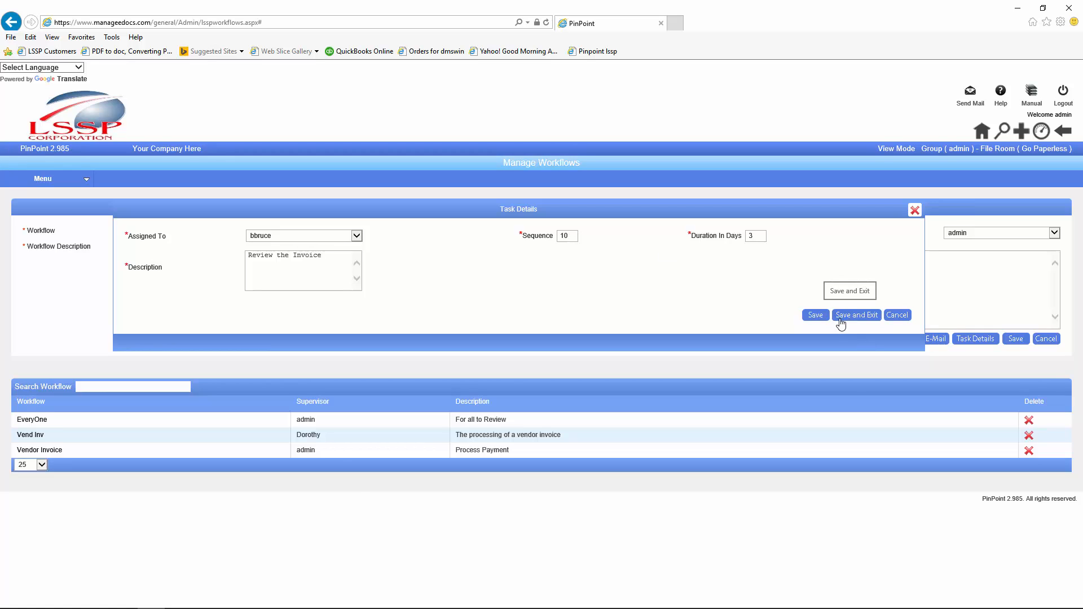
{"action": "left_click", "coordinate": [812, 315]}
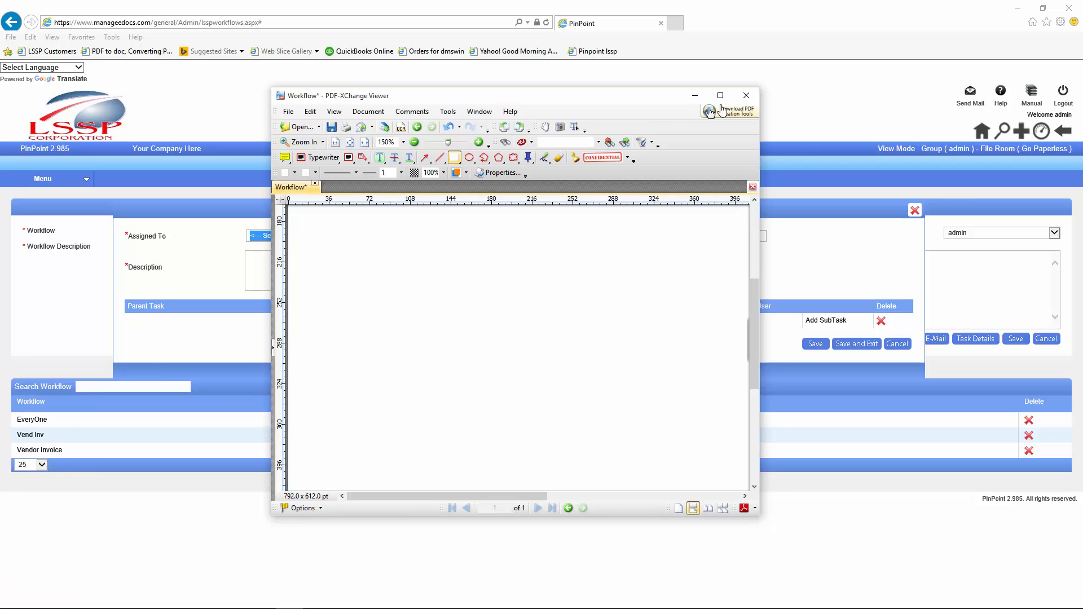
Step: View the Workflow A diagram maximized, then restore the viewer and move it off screen
{"action": "left_click", "coordinate": [721, 95]}
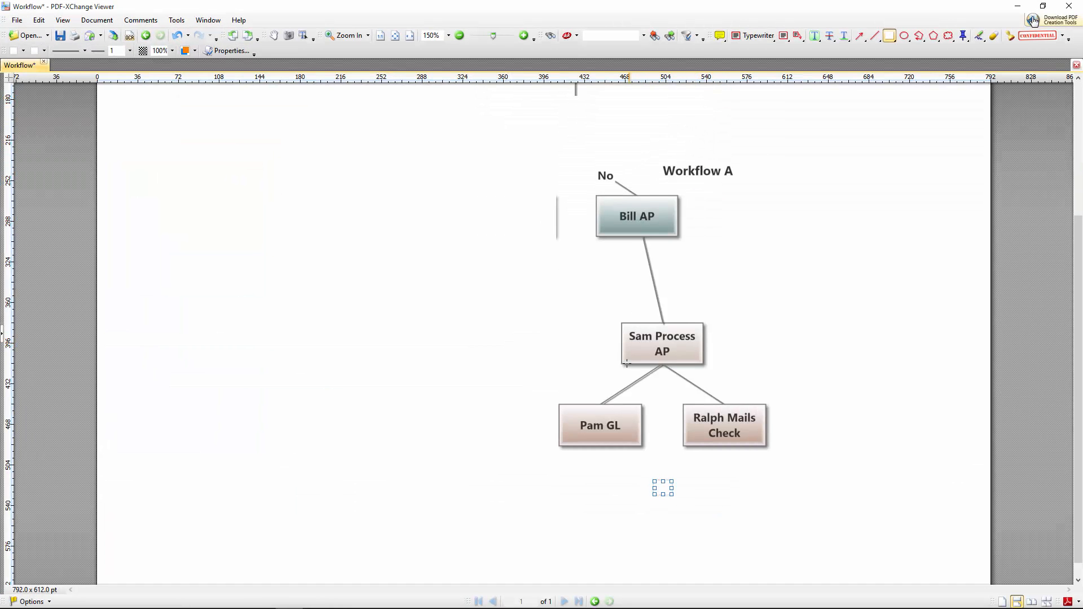
{"action": "left_click", "coordinate": [1042, 10]}
{"action": "left_click_drag", "start_coordinate": [640, 97], "coordinate": [1082, 84]}
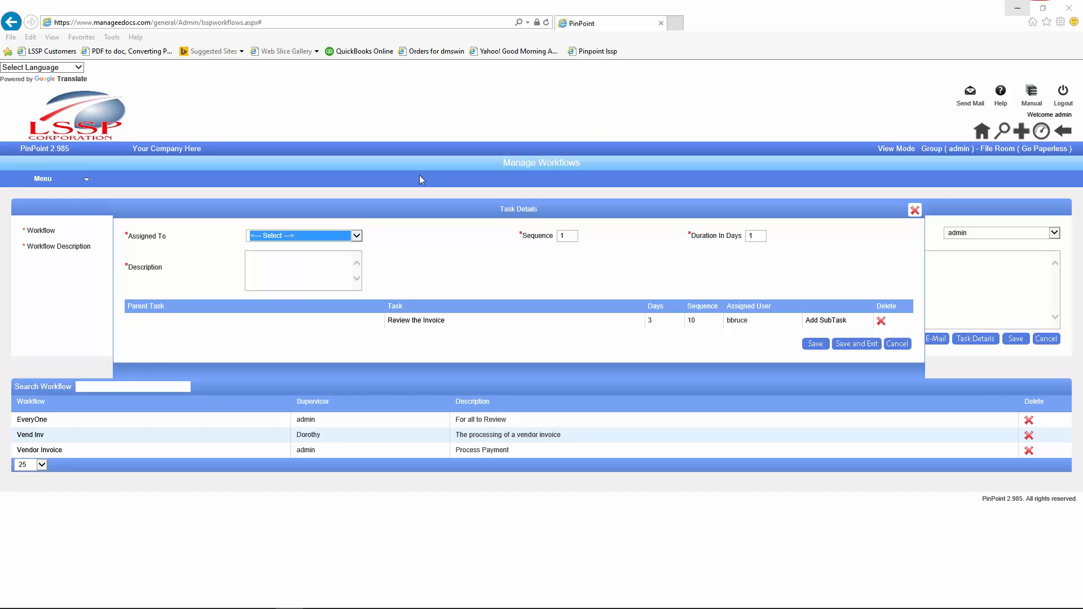
Step: Save a Process in AP task for another user with sequence 20 and 2-day duration, then bring the viewer back
{"action": "left_click", "coordinate": [356, 236]}
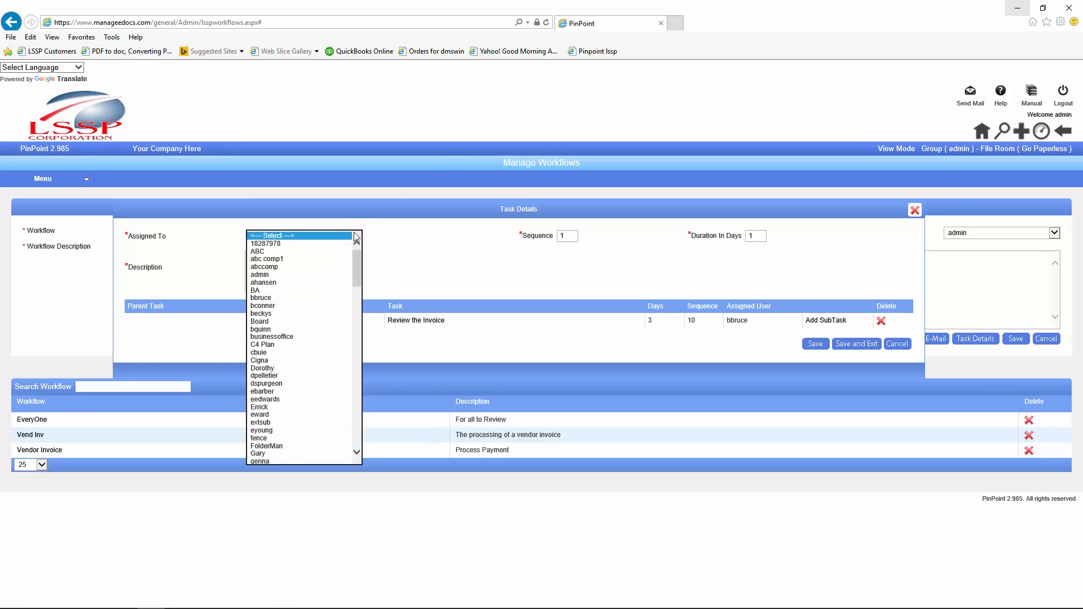
{"action": "key", "text": "s"}
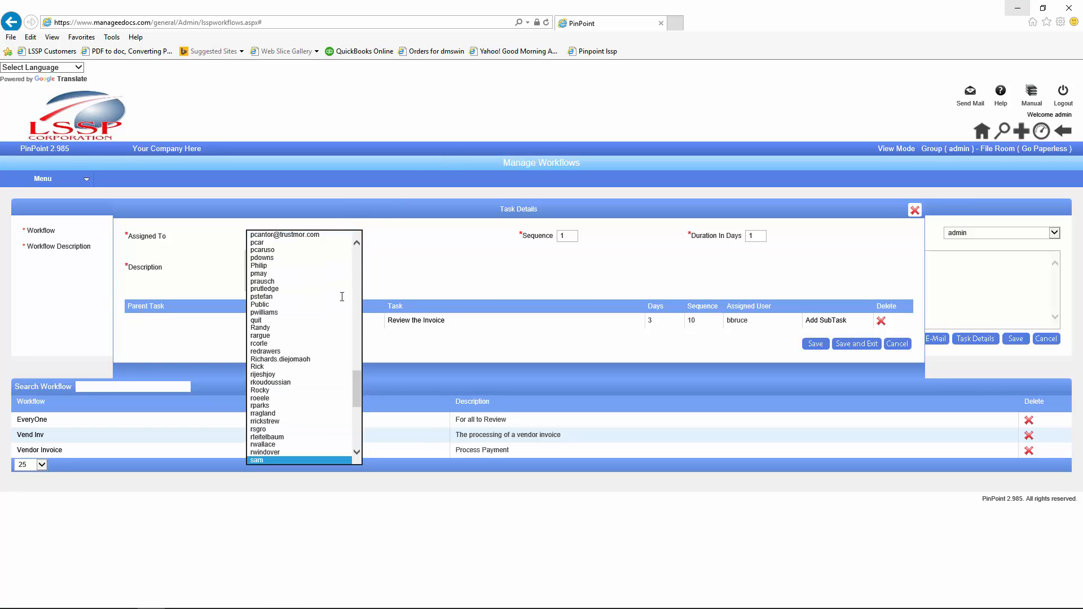
{"action": "left_click", "coordinate": [272, 460]}
{"action": "double_click", "coordinate": [569, 236]}
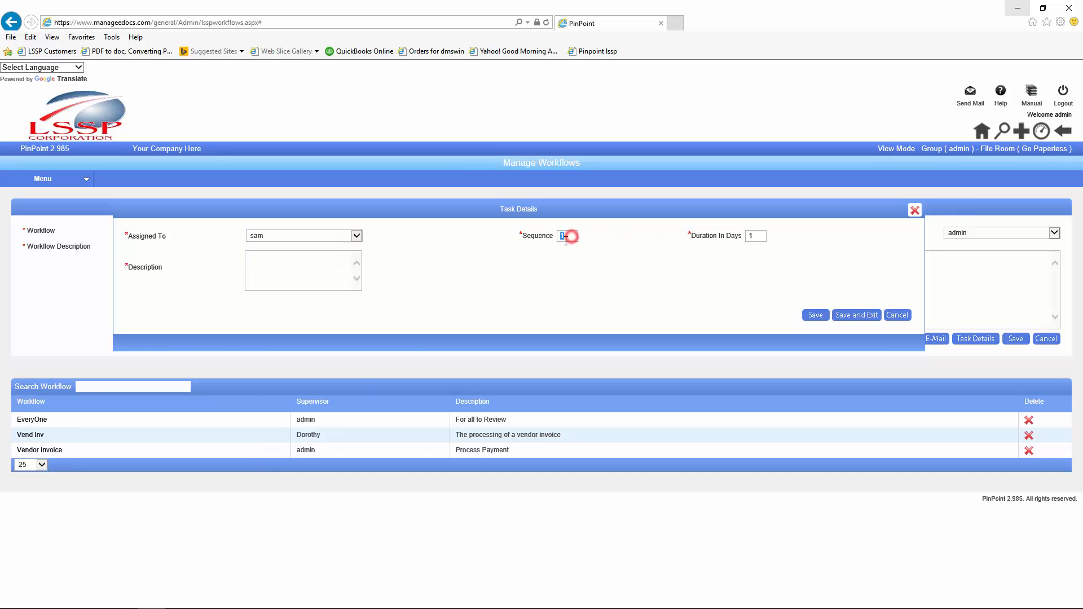
{"action": "type", "text": "20"}
{"action": "key", "text": "Tab"}
{"action": "type", "text": "2"}
{"action": "left_click", "coordinate": [313, 262]}
{"action": "type", "text": "Process in AP"}
{"action": "left_click", "coordinate": [815, 315]}
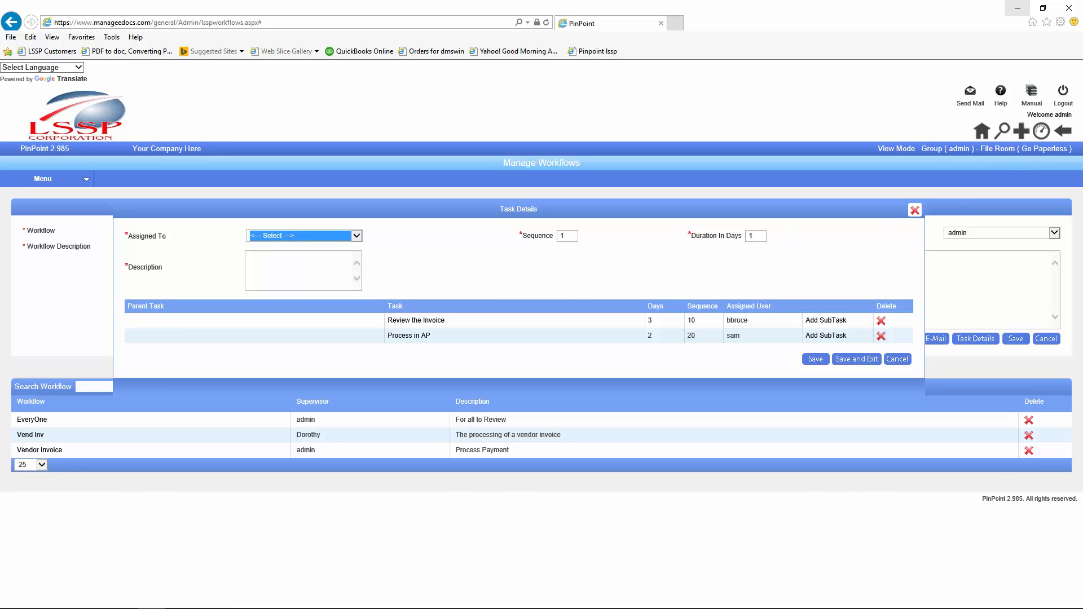
{"action": "left_click_drag", "start_coordinate": [1082, 56], "coordinate": [439, 105]}
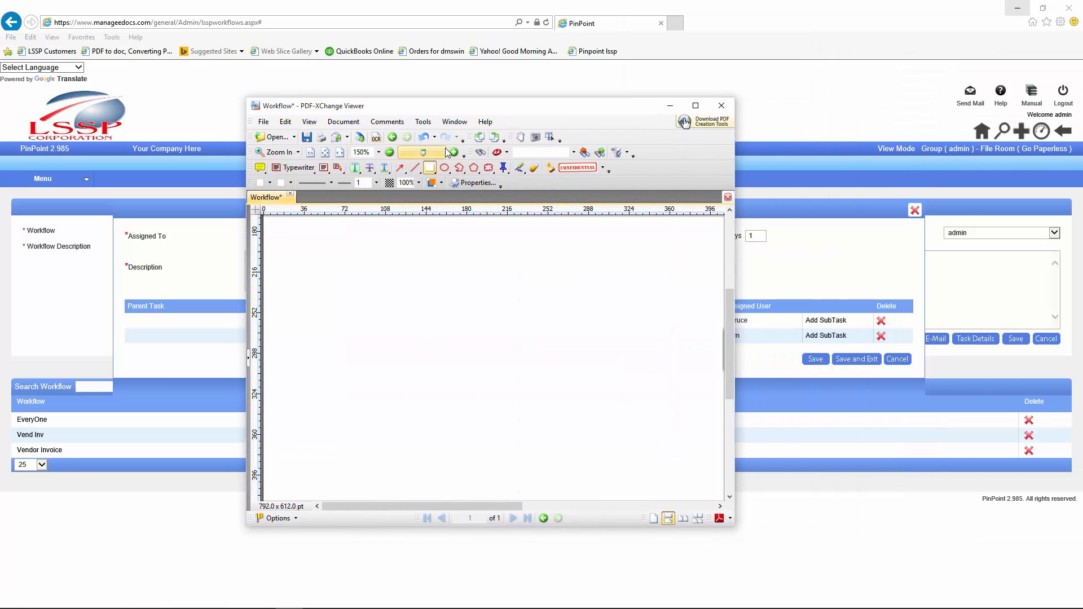
Step: Review the workflow diagram in PDF-XChange Viewer and move the viewer off the task form
{"action": "left_click", "coordinate": [696, 105]}
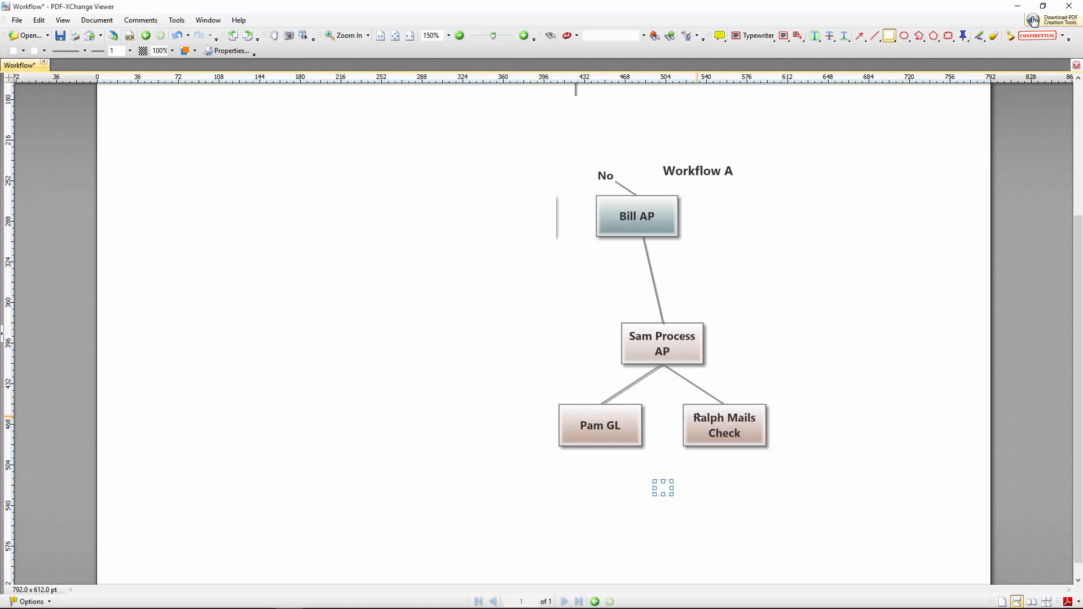
{"action": "left_click", "coordinate": [1043, 7]}
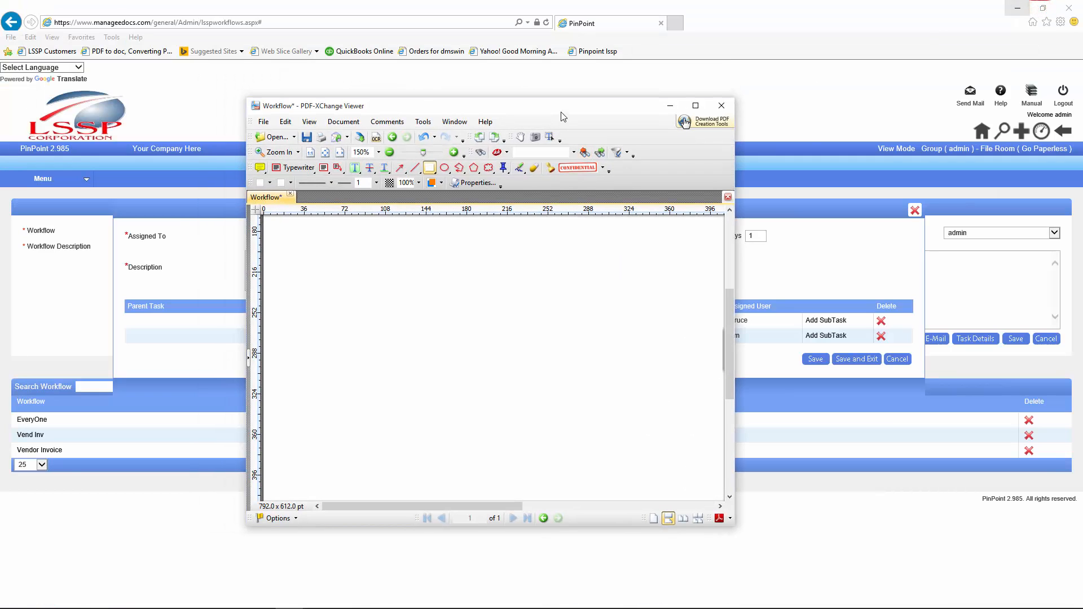
{"action": "left_click_drag", "start_coordinate": [561, 109], "coordinate": [1082, 107]}
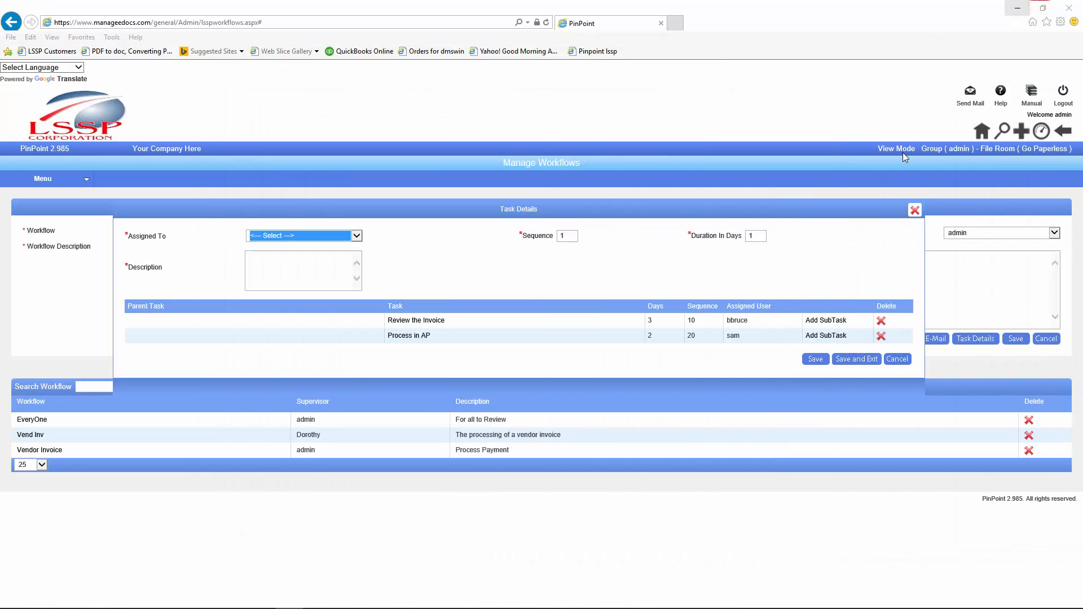
Step: Save the 'Process to GL' task at sequence 30, assigned to a user, then recheck the diagram
{"action": "left_click", "coordinate": [356, 236]}
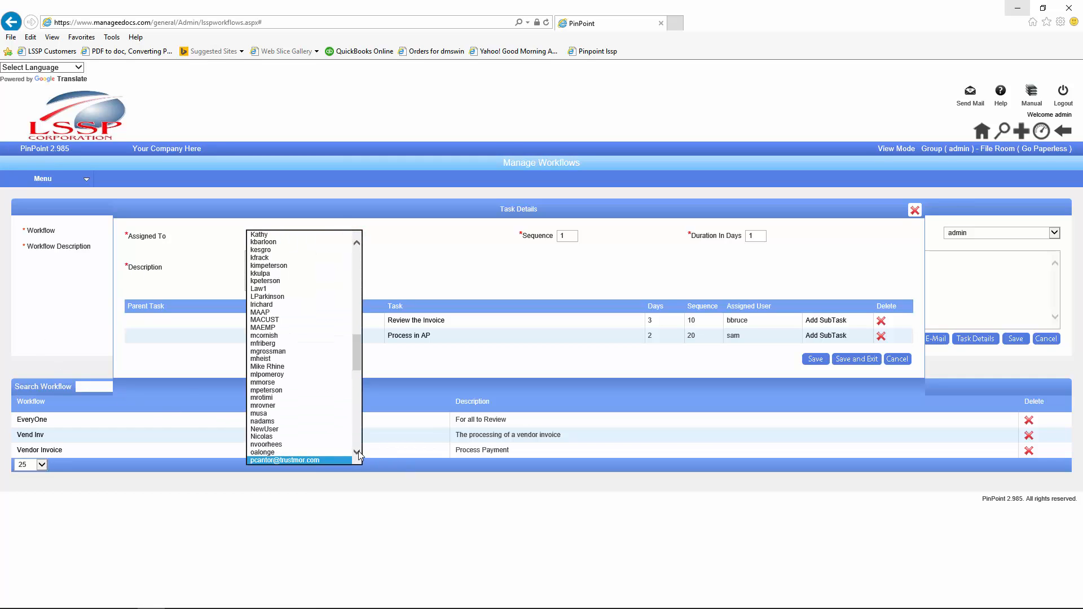
{"action": "left_click", "coordinate": [357, 451]}
{"action": "left_click", "coordinate": [357, 451]}
{"action": "left_click", "coordinate": [358, 451]}
{"action": "left_click", "coordinate": [358, 451]}
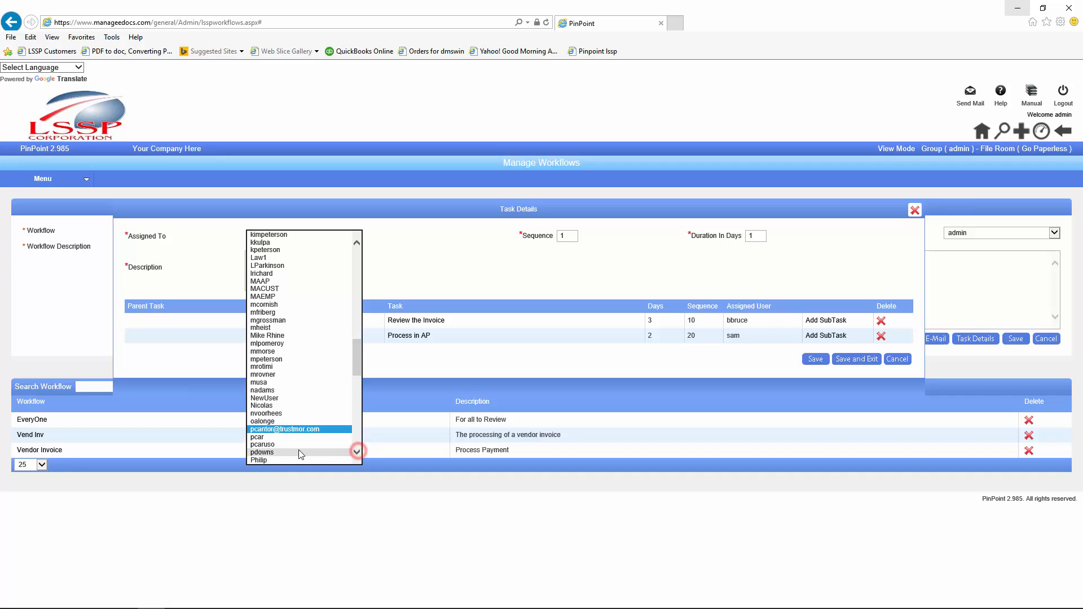
{"action": "left_click", "coordinate": [273, 452]}
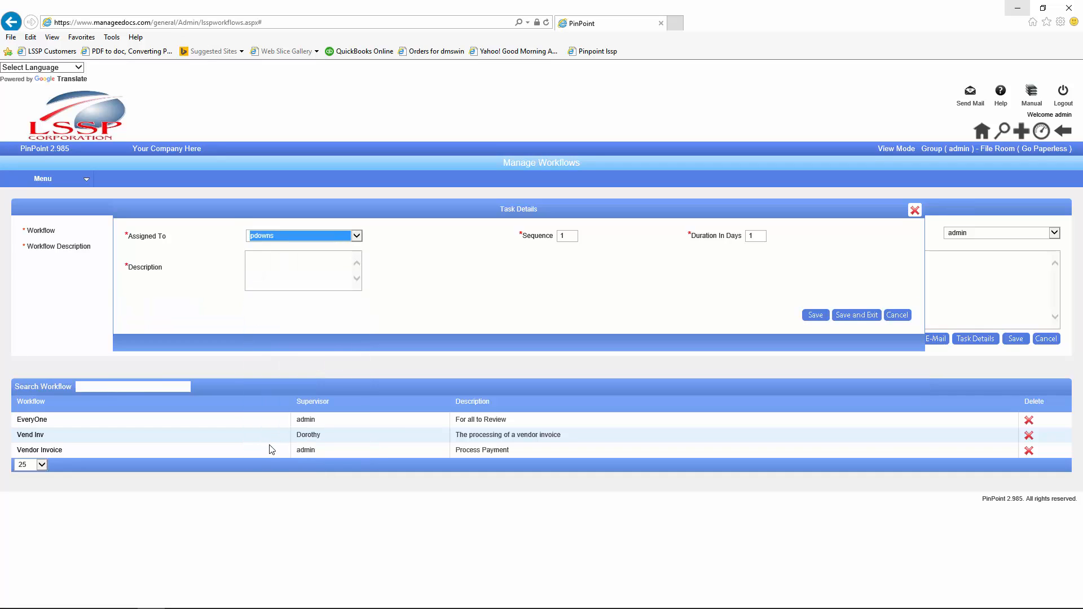
{"action": "double_click", "coordinate": [568, 235]}
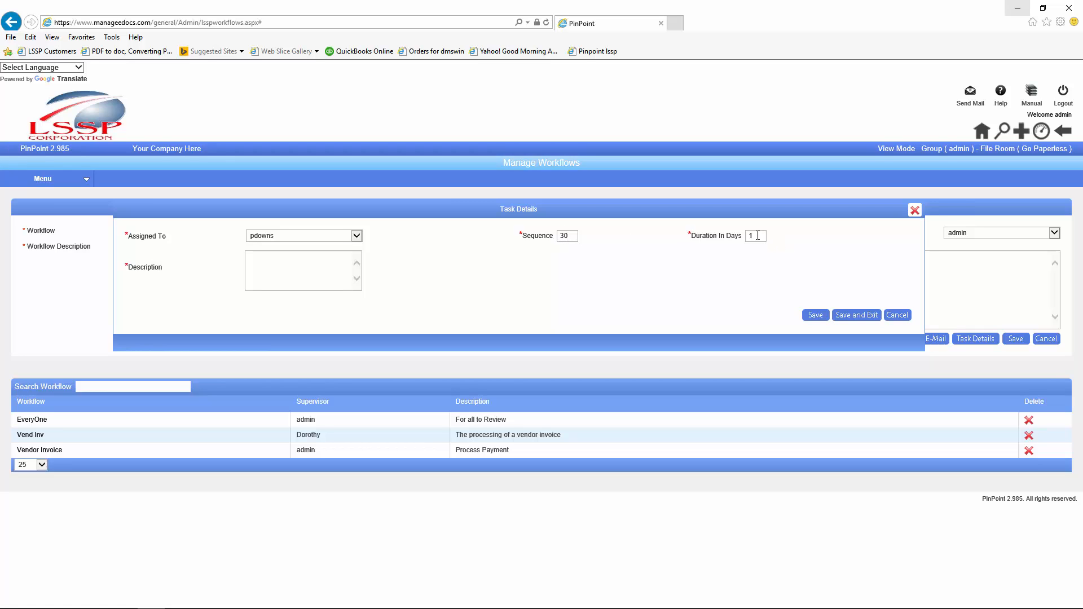
{"action": "left_click", "coordinate": [263, 257]}
{"action": "left_click", "coordinate": [816, 314]}
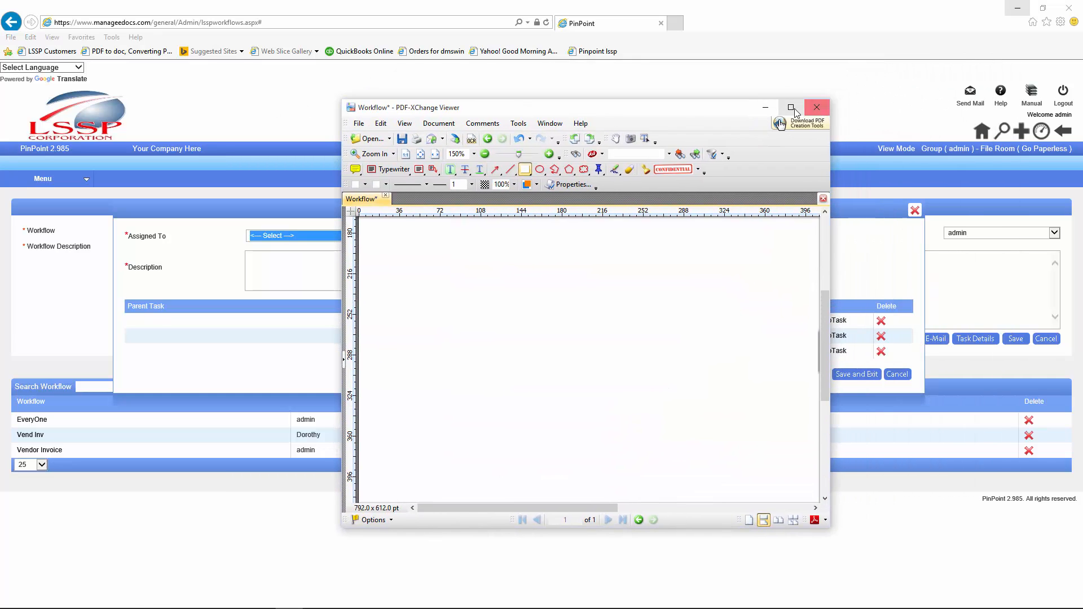
{"action": "left_click", "coordinate": [791, 108]}
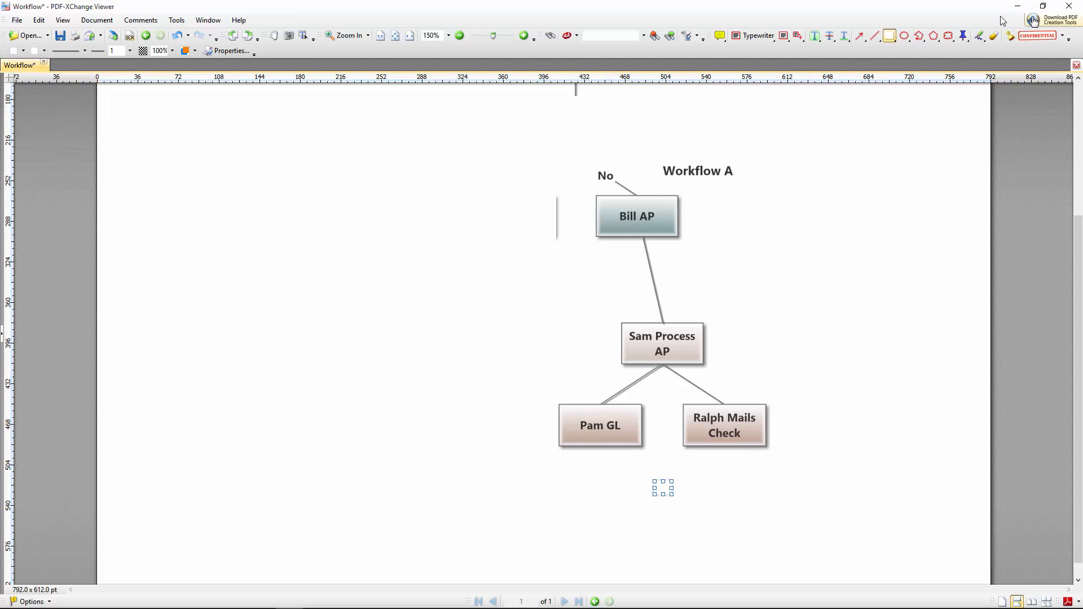
{"action": "left_click", "coordinate": [1017, 6]}
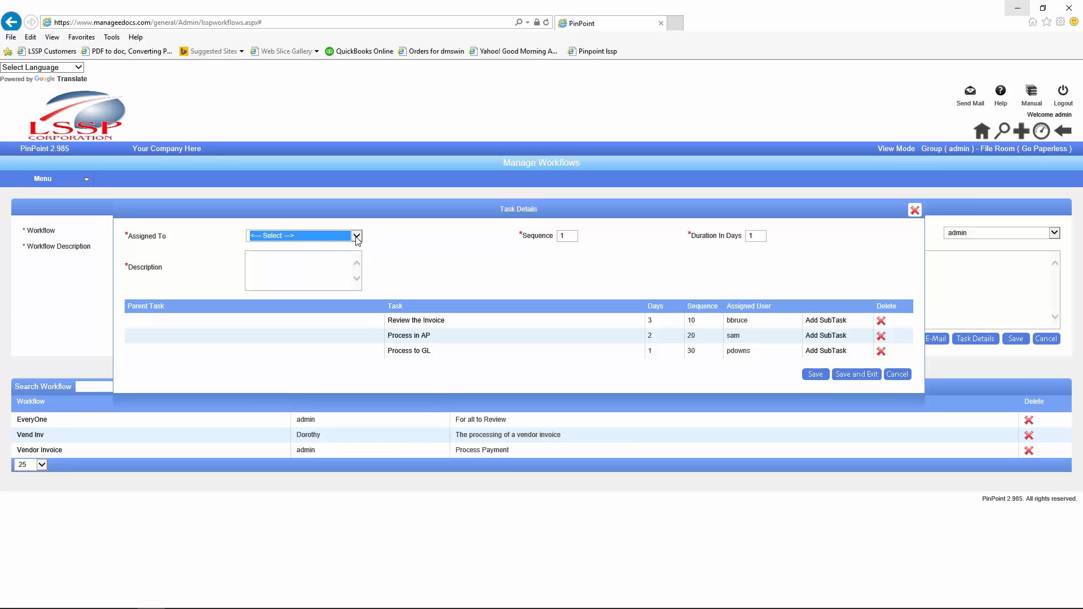
Step: Recheck the workflow diagram in PDF-XChange Viewer, then hide the viewer again
{"action": "mouse_move", "coordinate": [271, 608]}
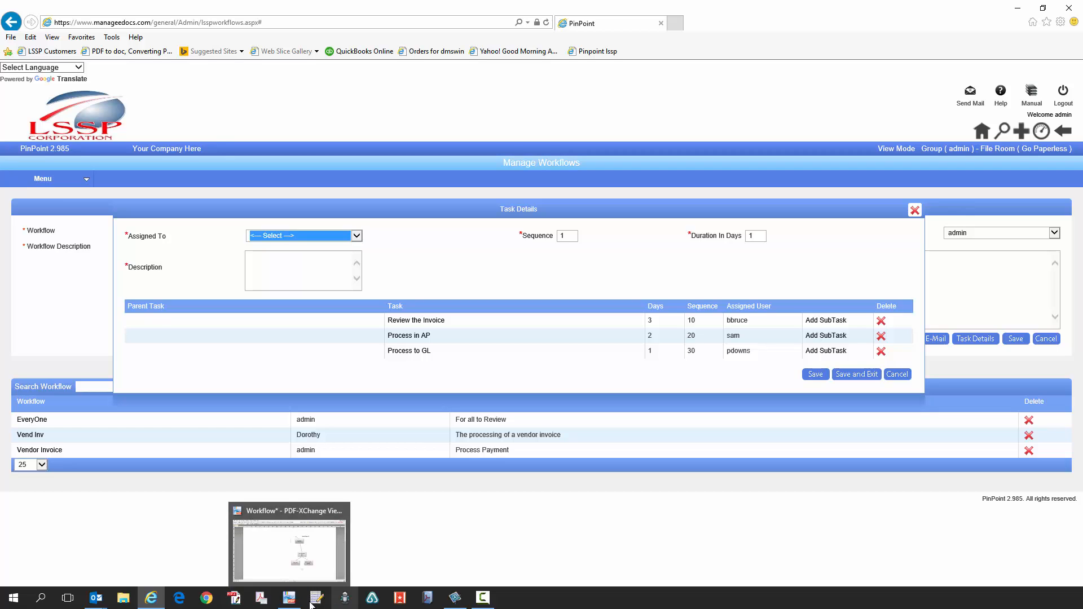
{"action": "left_click", "coordinate": [235, 597]}
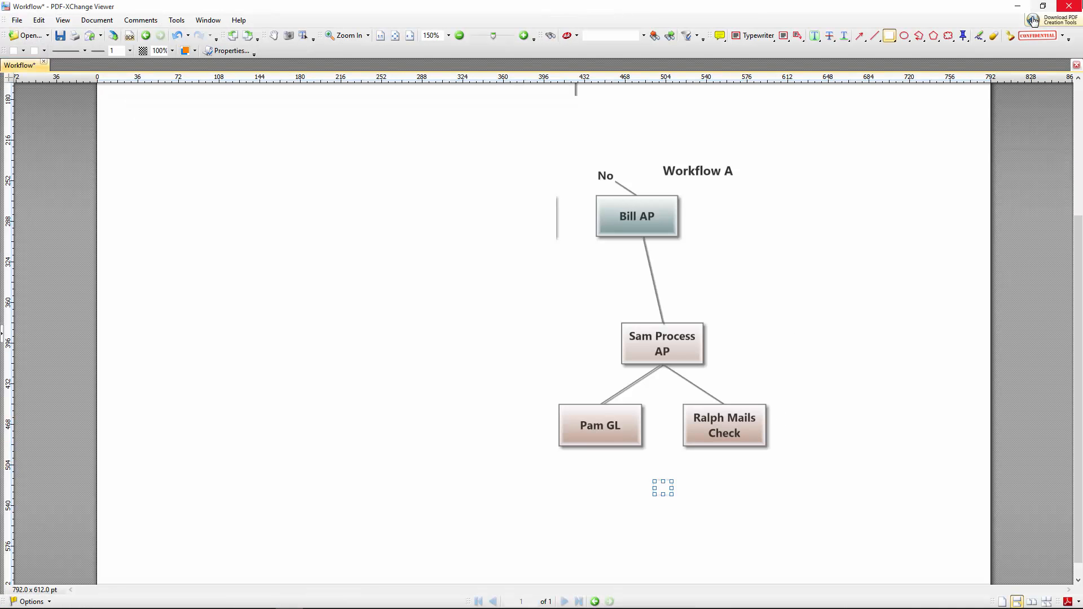
{"action": "left_click", "coordinate": [1019, 6]}
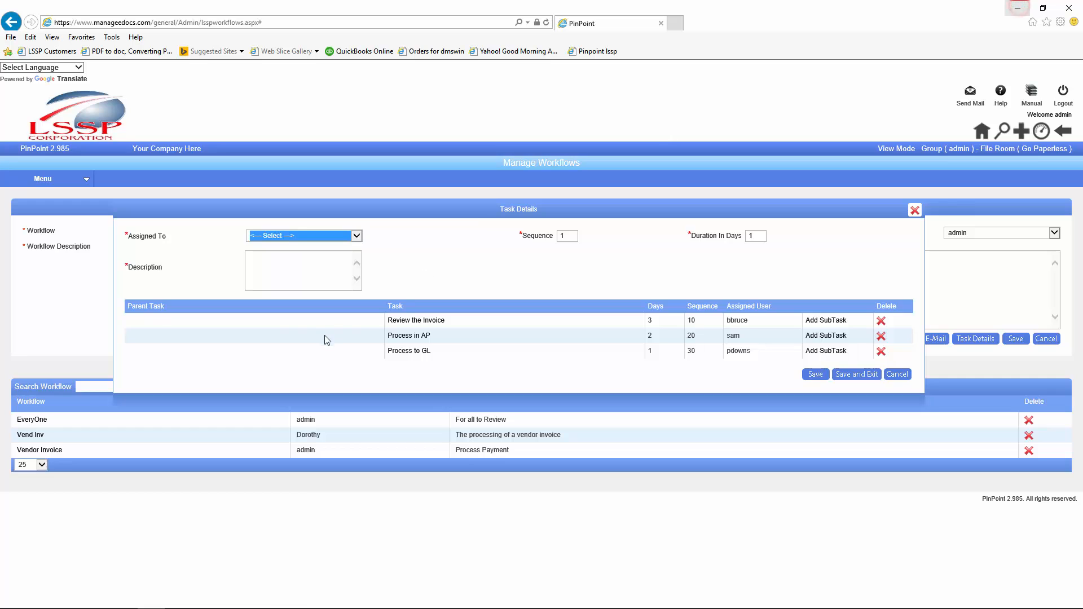
Step: Save the 'Print and Mail' task at sequence 30, assigned to a user, and exit to the workflow details
{"action": "left_click", "coordinate": [356, 236]}
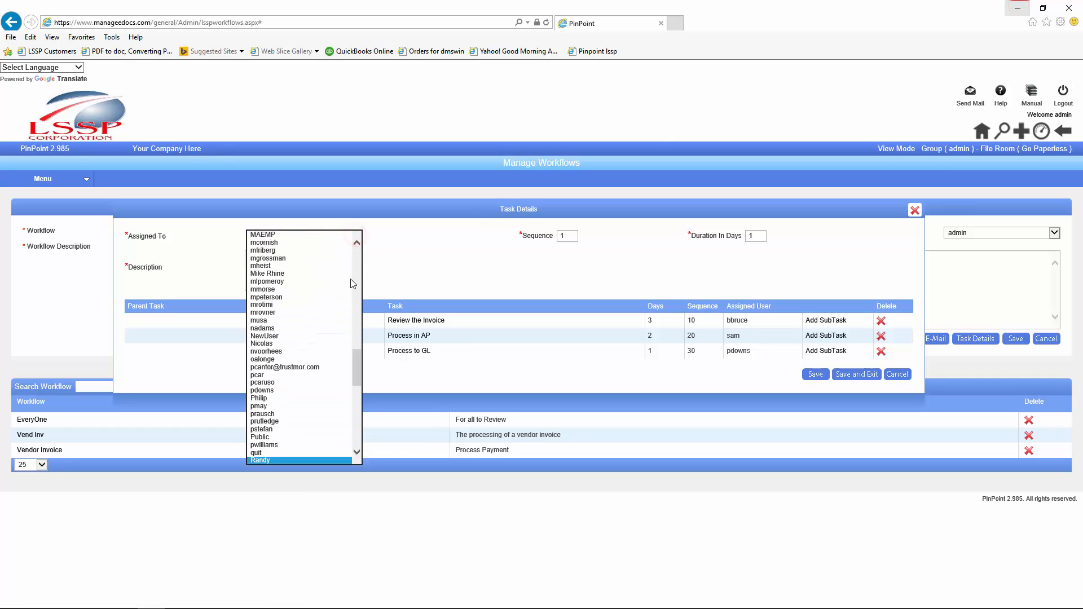
{"action": "left_click", "coordinate": [357, 375]}
{"action": "left_click_drag", "start_coordinate": [357, 375], "coordinate": [355, 389]}
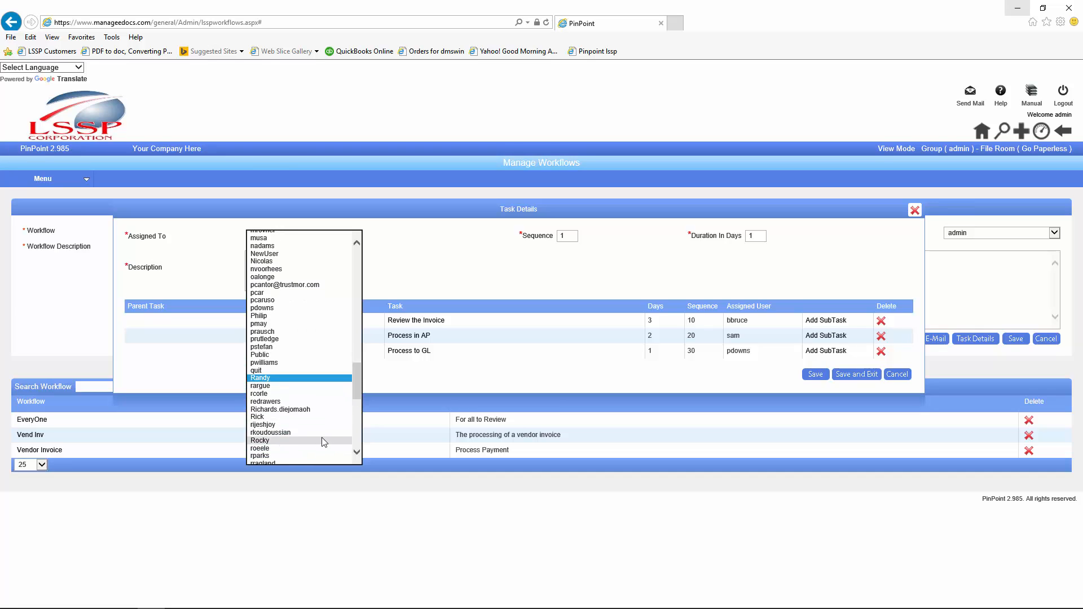
{"action": "left_click", "coordinate": [264, 456]}
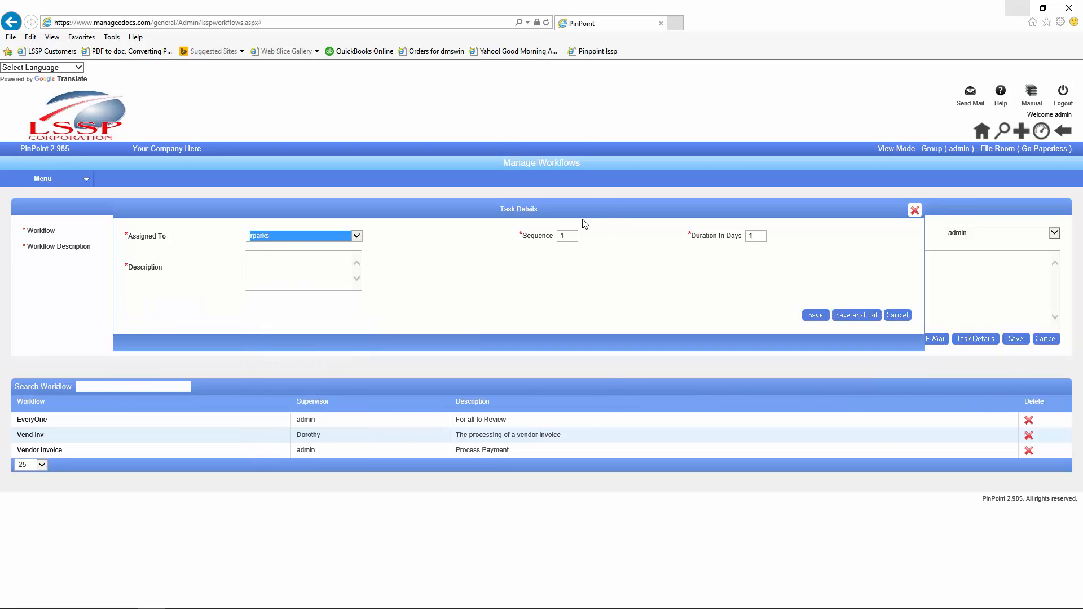
{"action": "double_click", "coordinate": [565, 235]}
{"action": "type", "text": "30"}
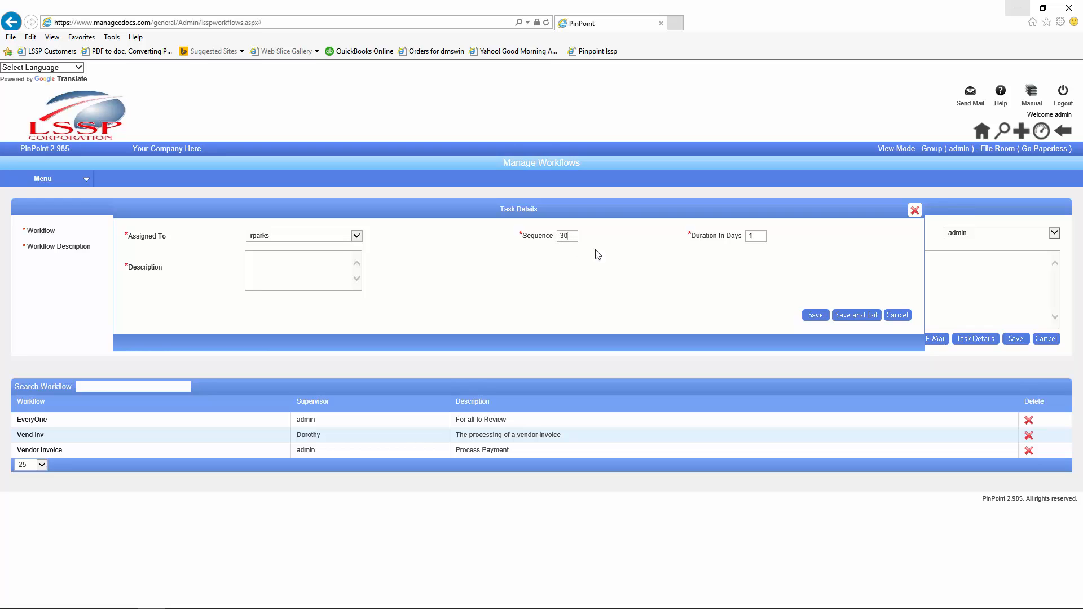
{"action": "key", "text": "Tab"}
{"action": "left_click", "coordinate": [845, 320]}
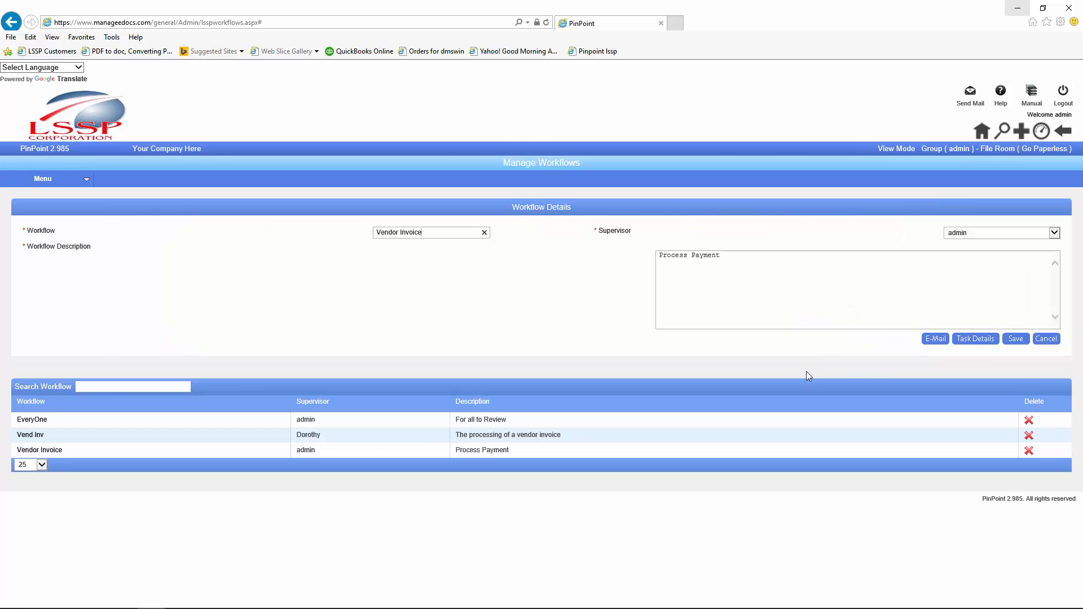
{"action": "left_click", "coordinate": [1015, 340]}
{"action": "scroll", "coordinate": [169, 451], "scroll_direction": "down", "scroll_amount": 3}
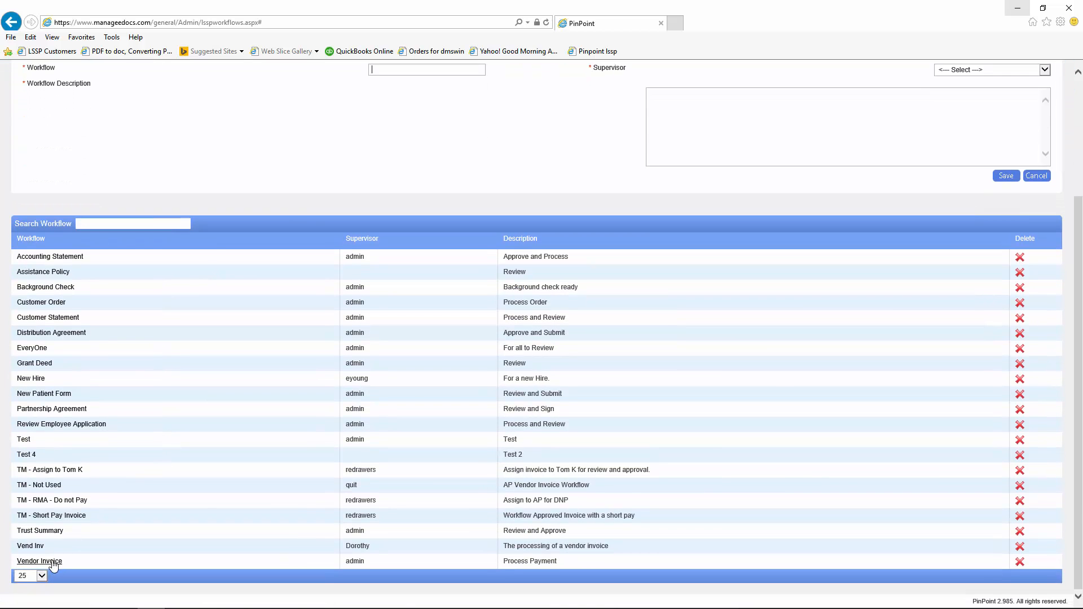
{"action": "left_click", "coordinate": [53, 562]}
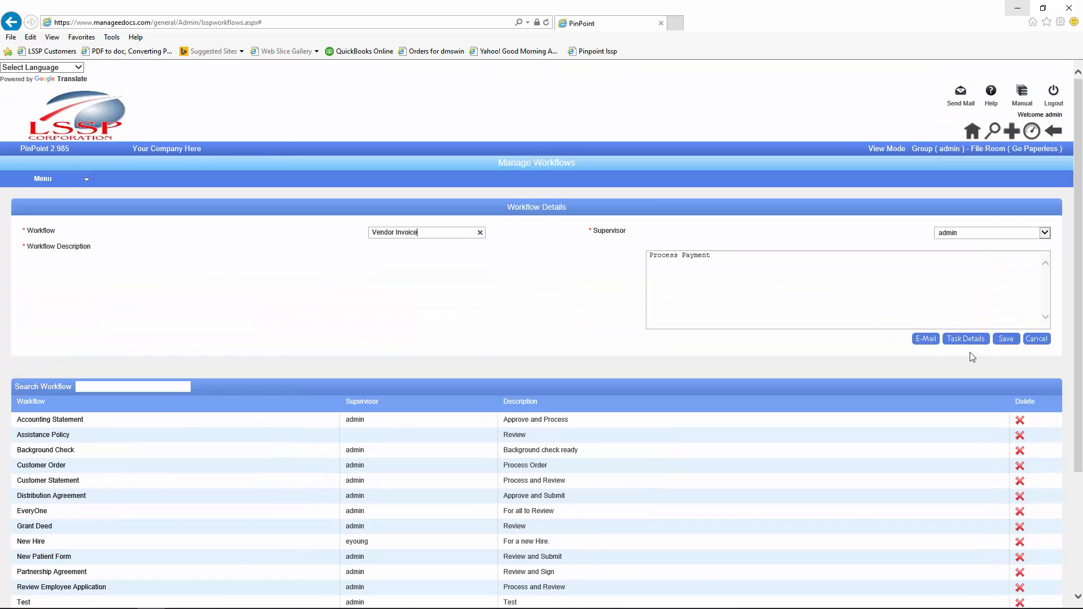
{"action": "left_click", "coordinate": [966, 340]}
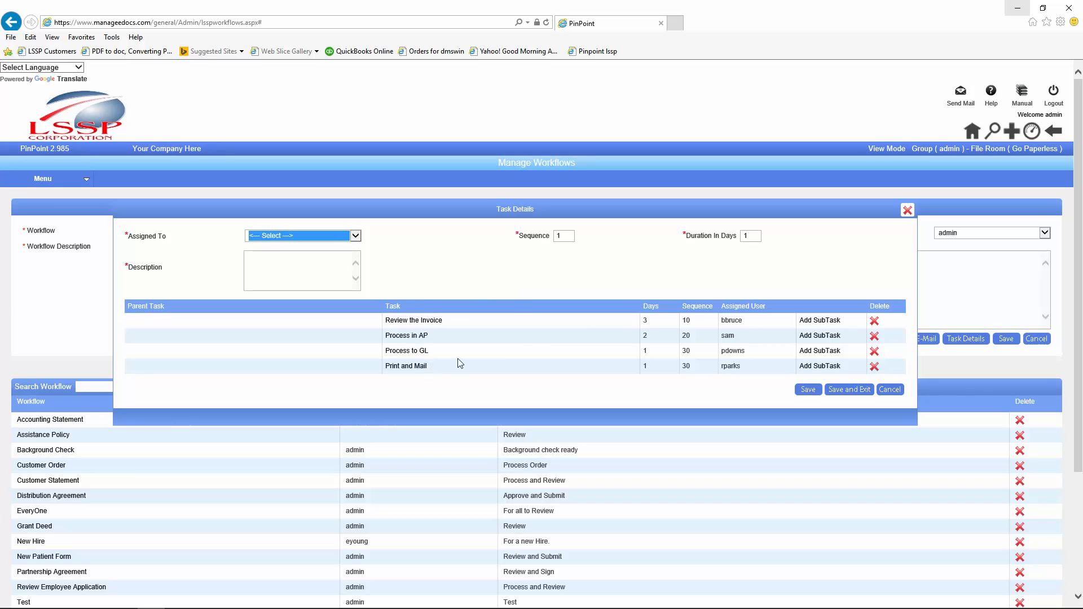
{"action": "left_click", "coordinate": [905, 210]}
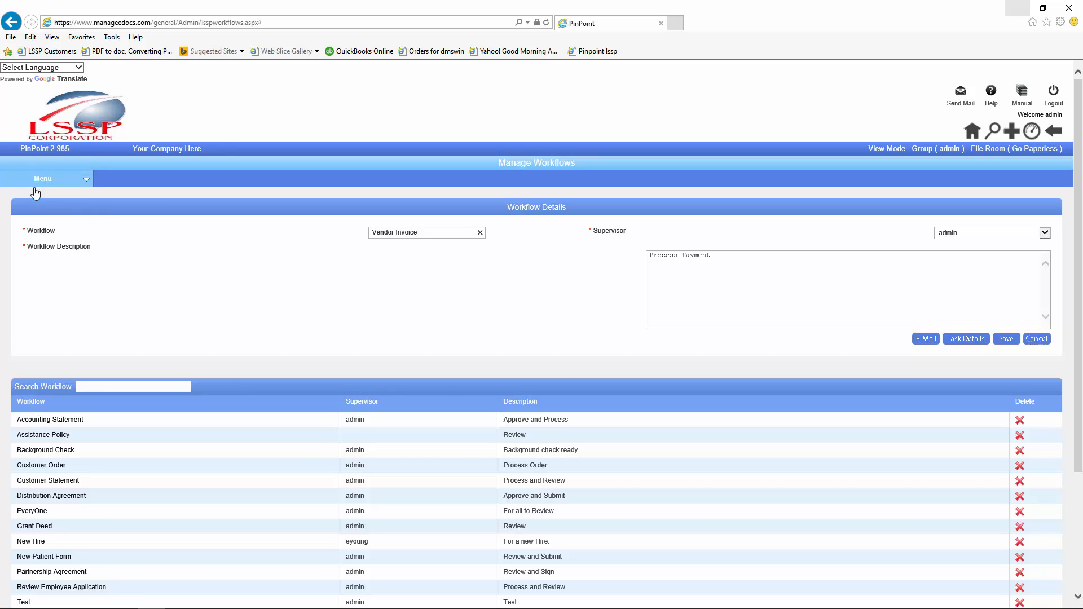
Step: Open the Vendors - Invoices document type from Admin > Setup > Document Types
{"action": "mouse_move", "coordinate": [43, 178]}
{"action": "mouse_move", "coordinate": [25, 247]}
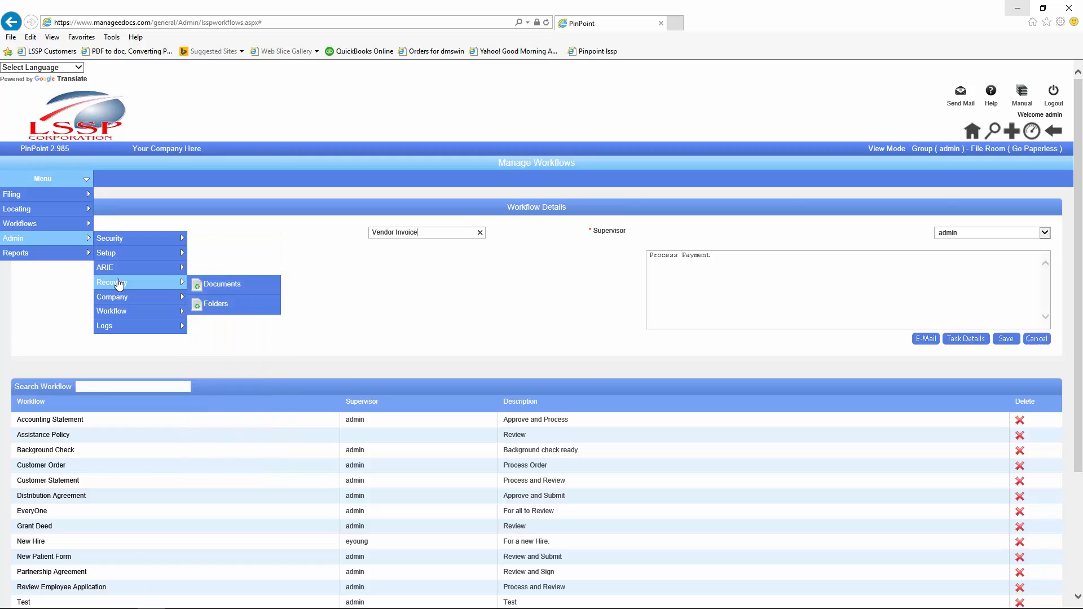
{"action": "mouse_move", "coordinate": [116, 254]}
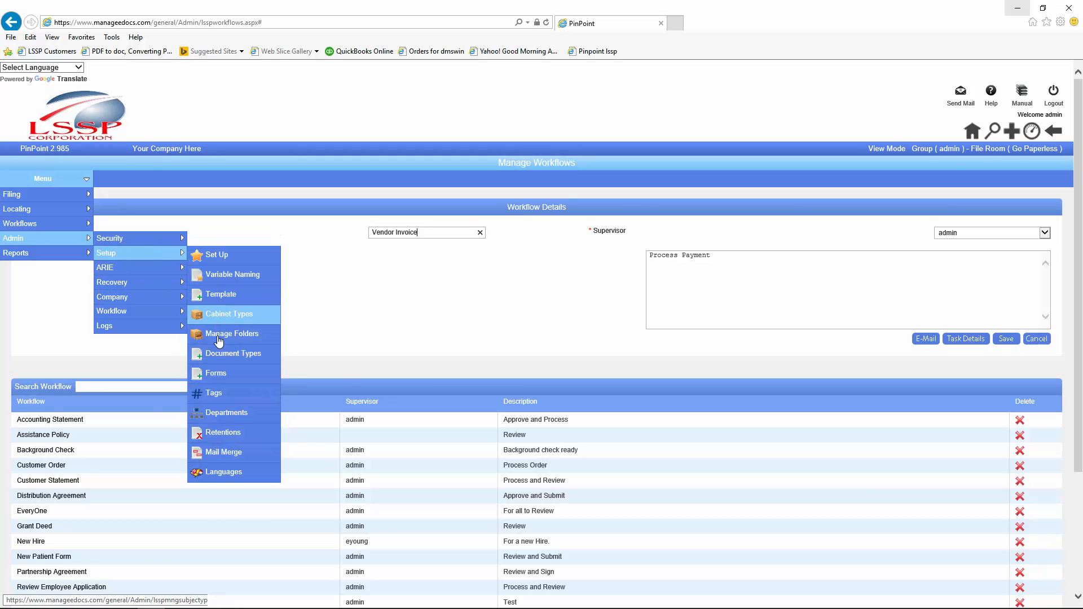
{"action": "left_click", "coordinate": [219, 361]}
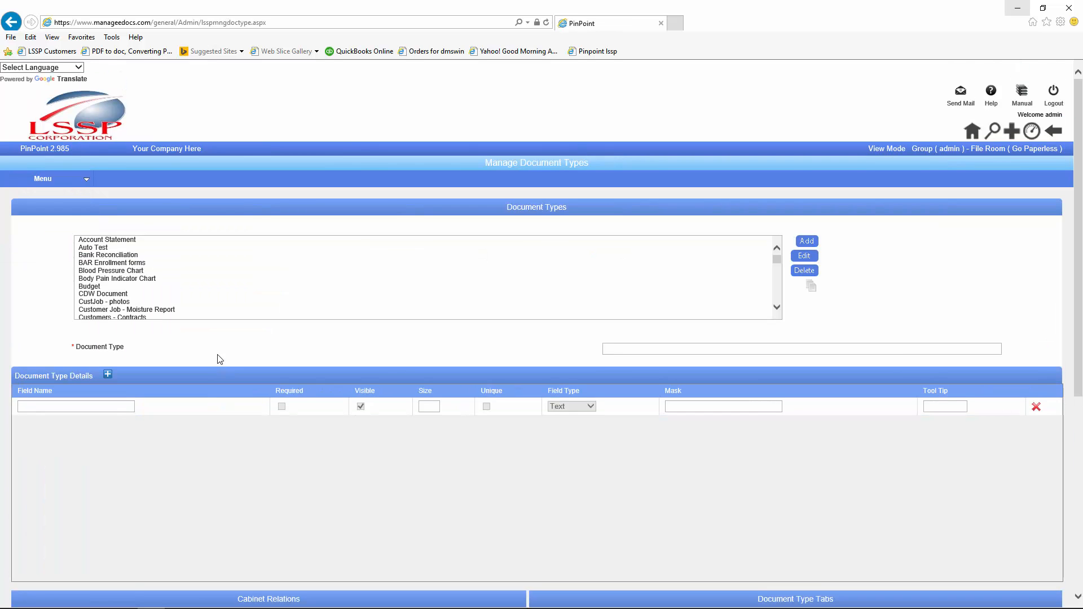
{"action": "scroll", "coordinate": [127, 282], "scroll_direction": "down", "scroll_amount": 6}
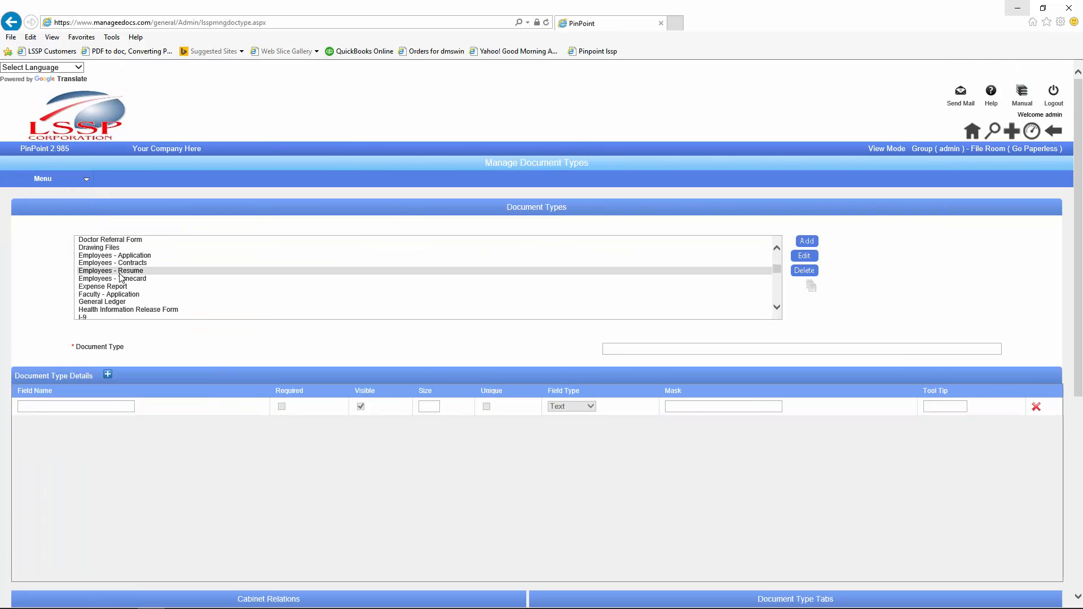
{"action": "scroll", "coordinate": [117, 285], "scroll_direction": "down", "scroll_amount": 4}
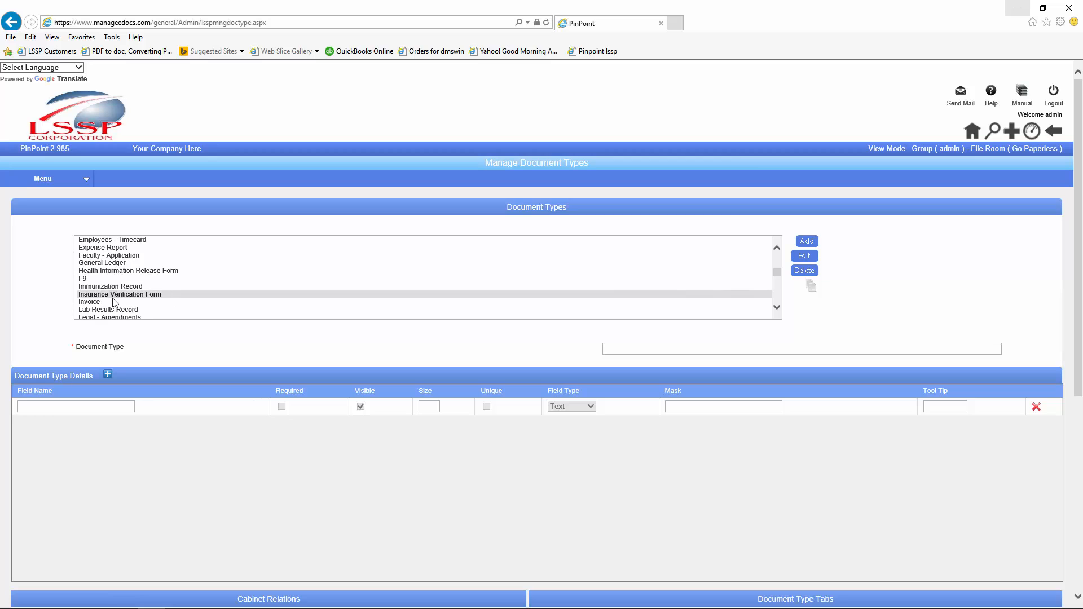
{"action": "scroll", "coordinate": [777, 306], "scroll_direction": "down", "scroll_amount": 10}
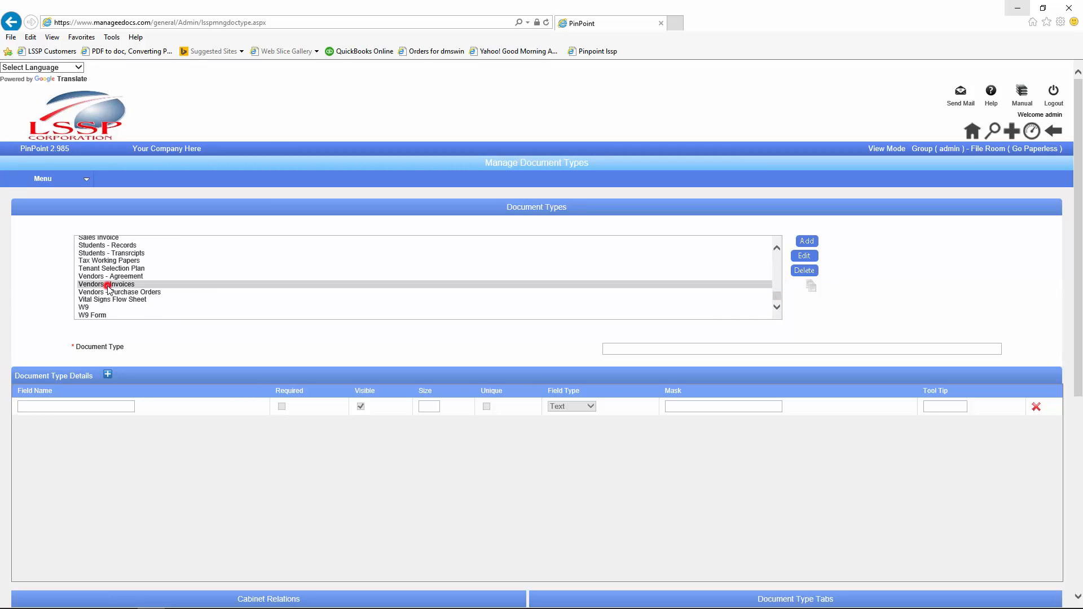
{"action": "left_click", "coordinate": [109, 283]}
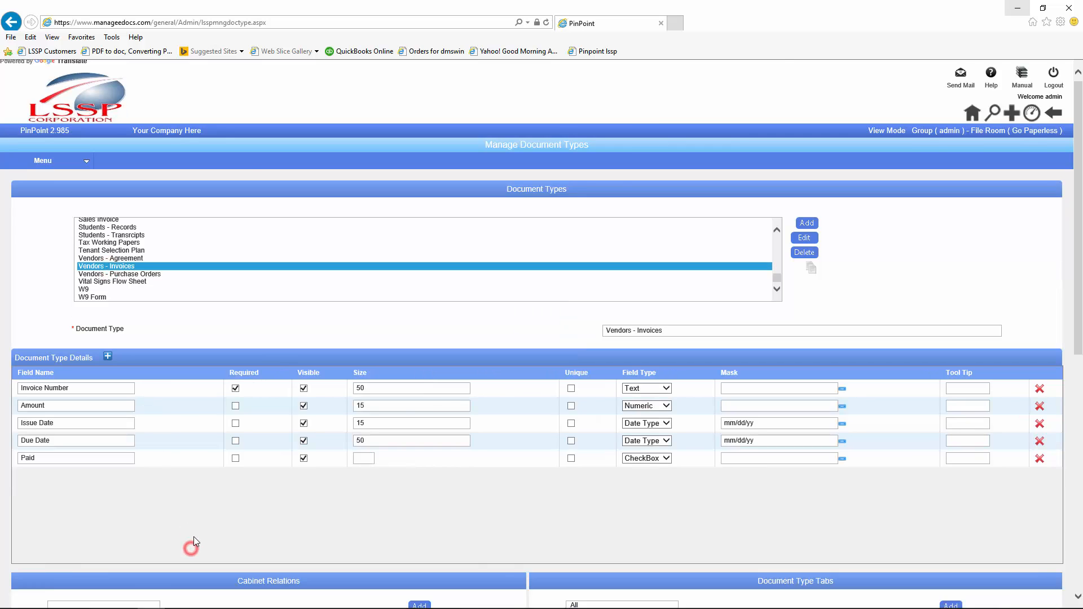
Step: Set its WorkFlow to Vendor Invoice, then save and exit
{"action": "scroll", "coordinate": [193, 544], "scroll_direction": "down", "scroll_amount": 8}
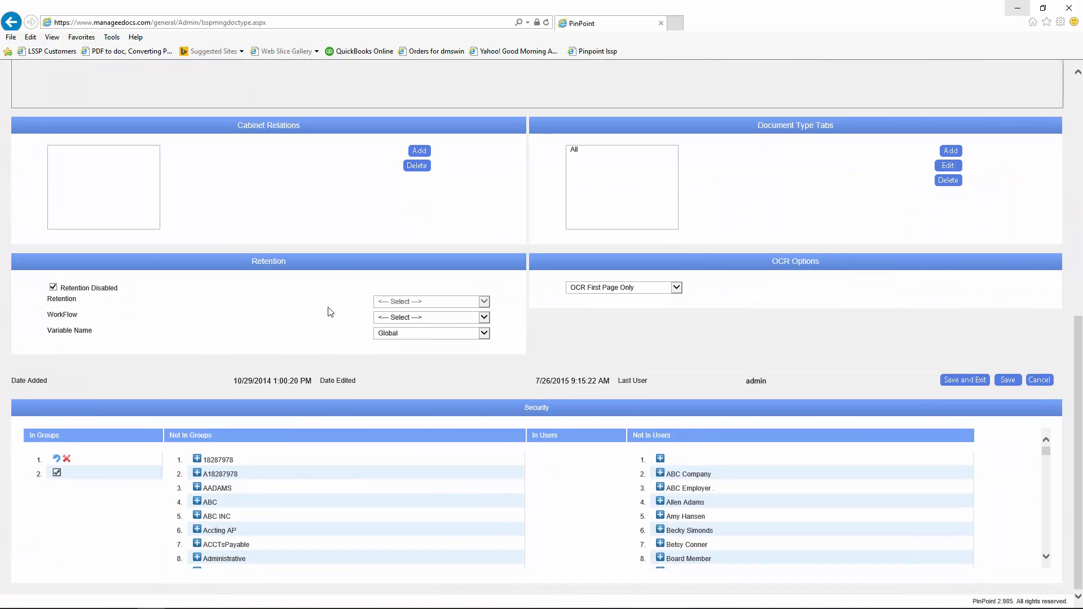
{"action": "left_click", "coordinate": [485, 317]}
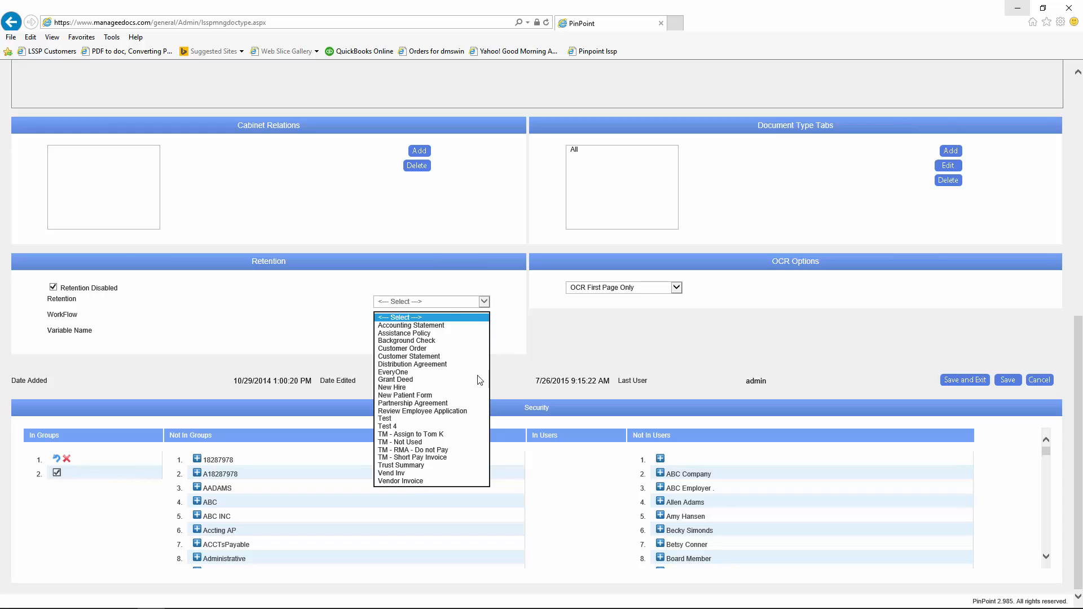
{"action": "left_click", "coordinate": [400, 481]}
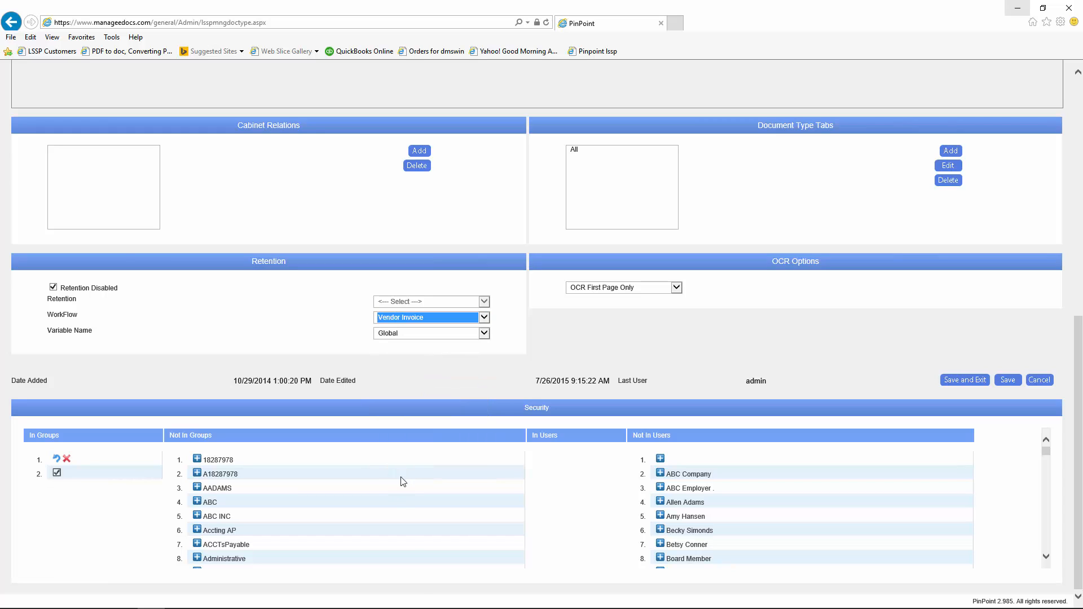
{"action": "left_click", "coordinate": [954, 381]}
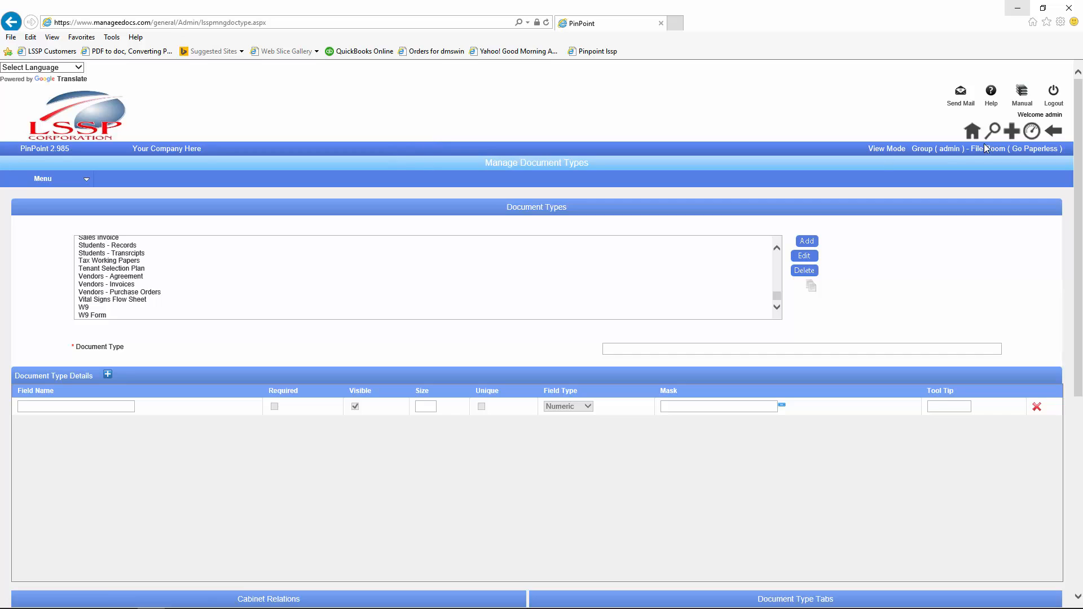
Step: Start a new document and set its Document Type to Vendors - Invoices
{"action": "left_click", "coordinate": [1010, 134]}
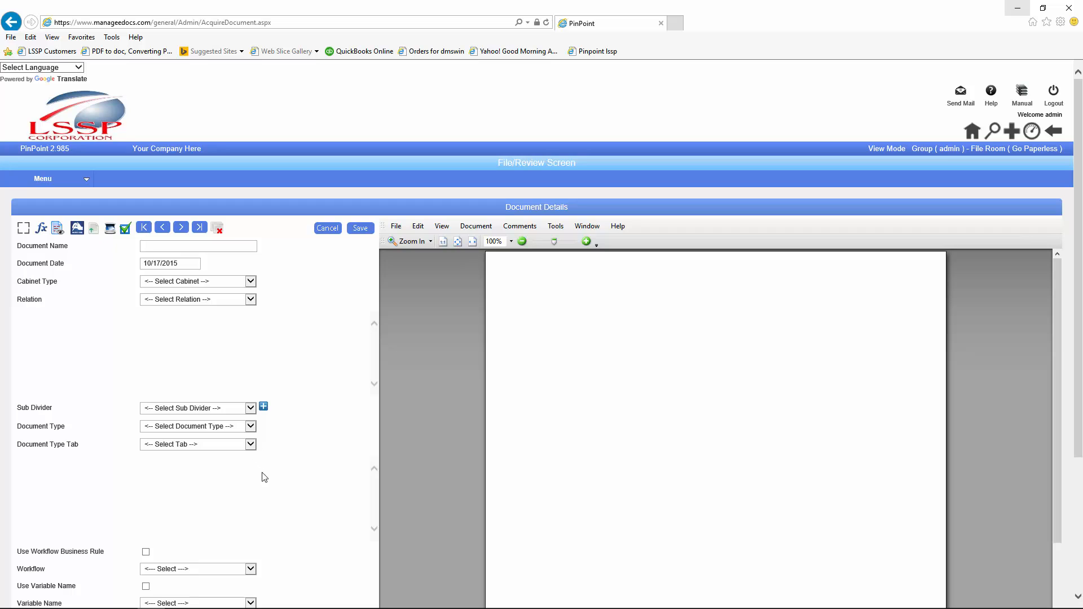
{"action": "left_click", "coordinate": [249, 427]}
{"action": "key", "text": "v"}
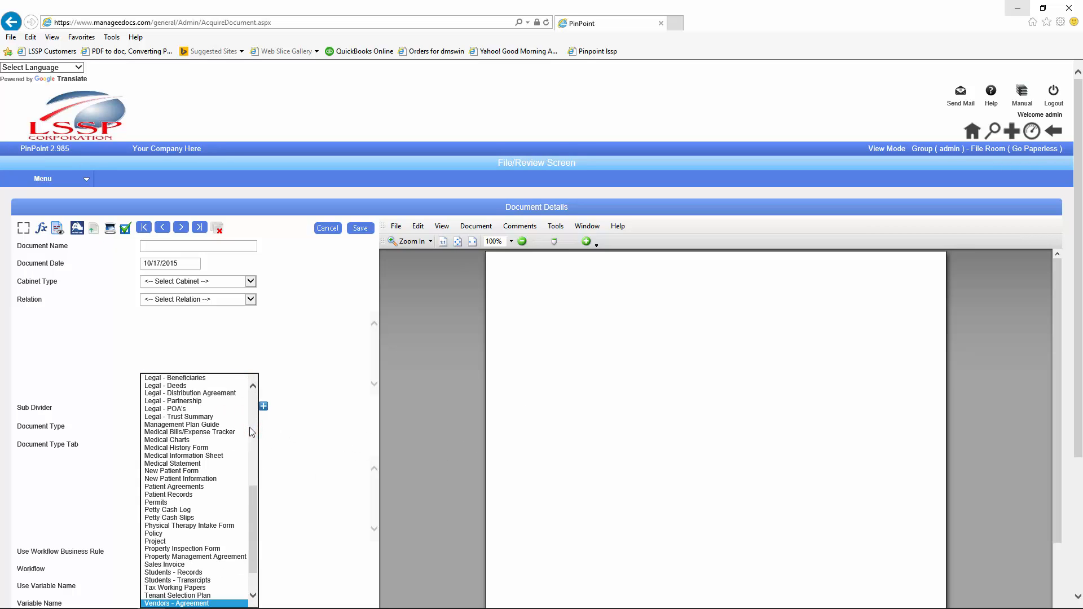
{"action": "scroll", "coordinate": [252, 513], "scroll_direction": "down", "scroll_amount": 1}
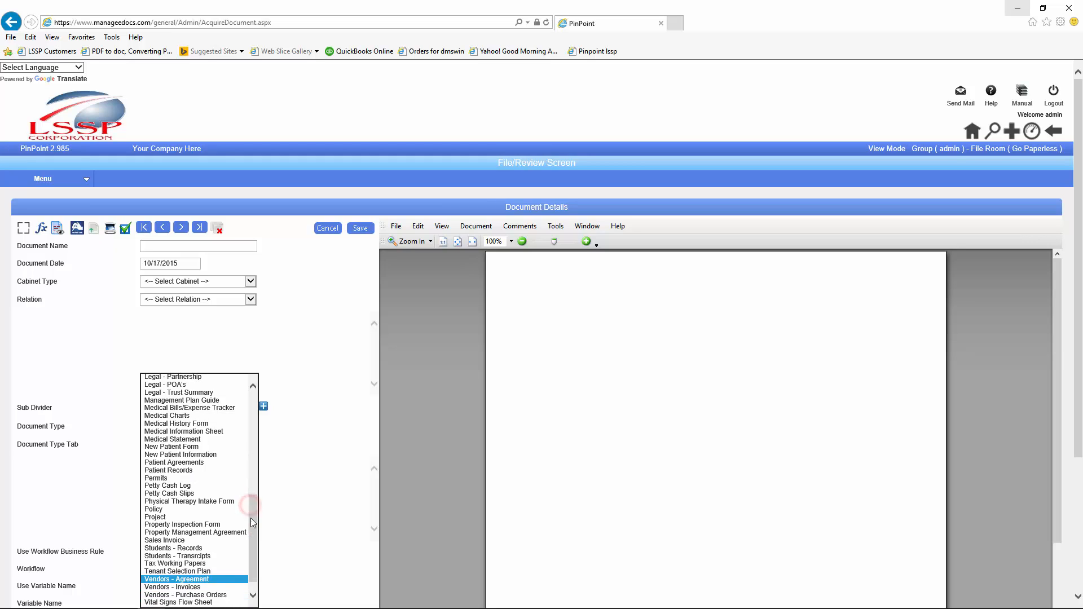
{"action": "left_click", "coordinate": [202, 587]}
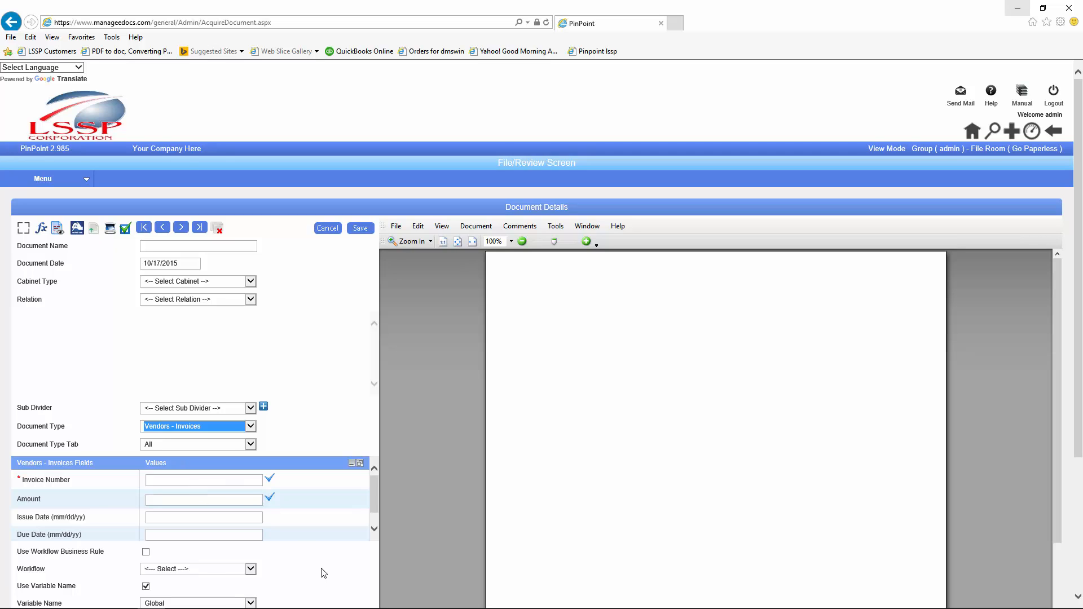
Step: Inspect the Workflow list without choosing one and highlight the Use Workflow Business Rule option
{"action": "left_click", "coordinate": [250, 569]}
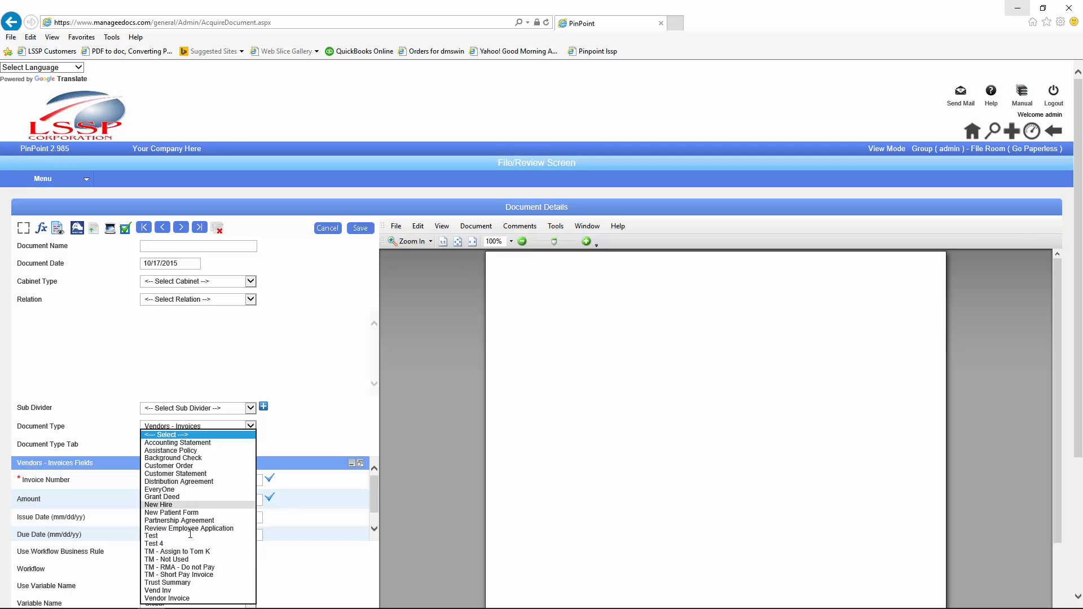
{"action": "left_click", "coordinate": [314, 574]}
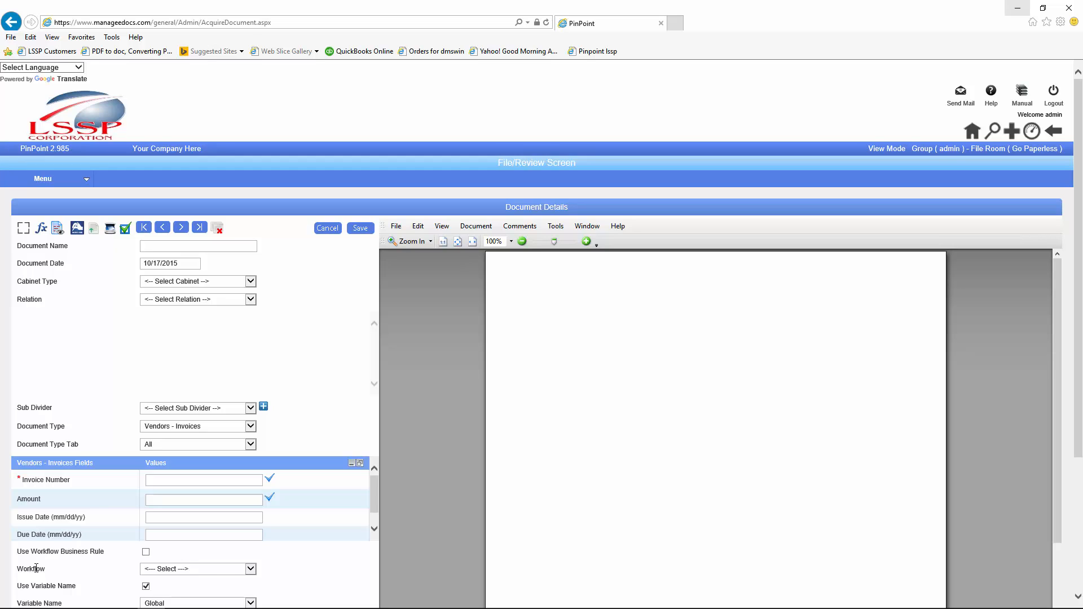
{"action": "left_click_drag", "start_coordinate": [104, 550], "coordinate": [30, 552]}
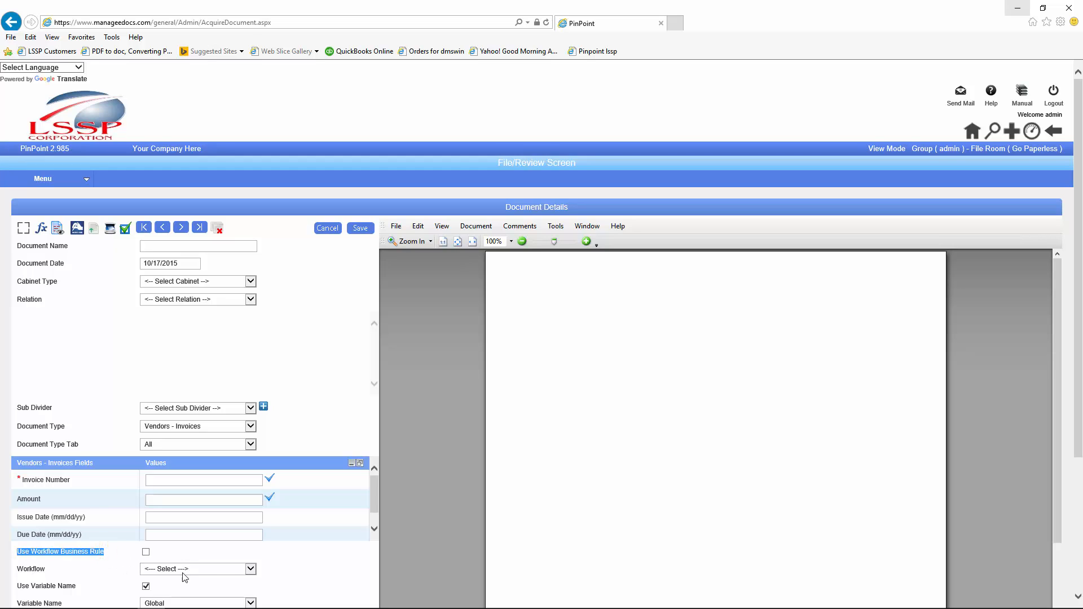
{"action": "left_click", "coordinate": [337, 547]}
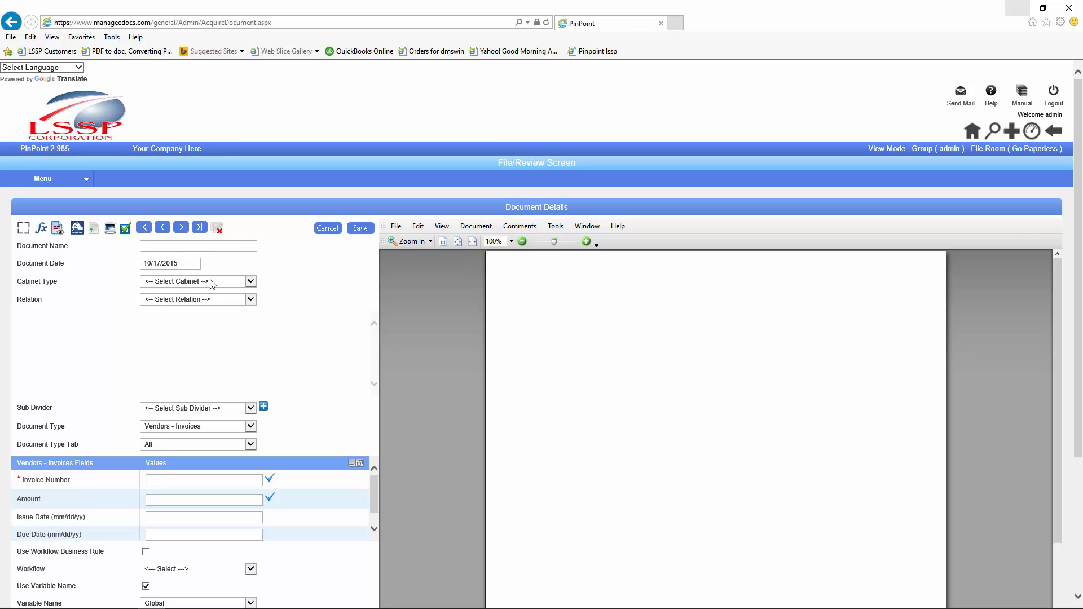
Step: Paste Workflow B left of Workflow A and the 'Is it greater than $5000' box above Yes/No
{"action": "mouse_move", "coordinate": [347, 604]}
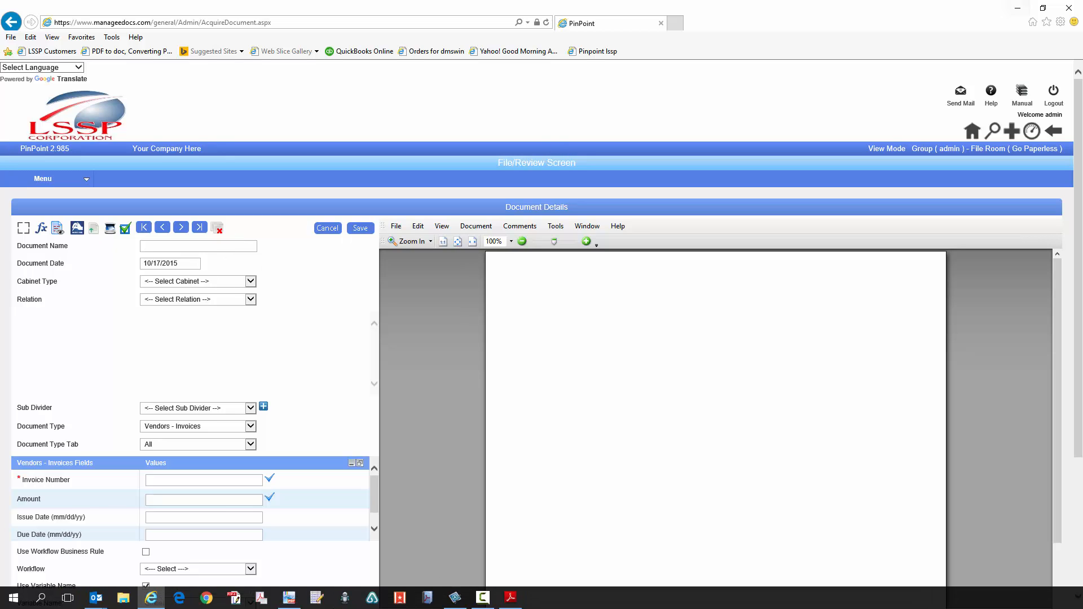
{"action": "left_click", "coordinate": [290, 598]}
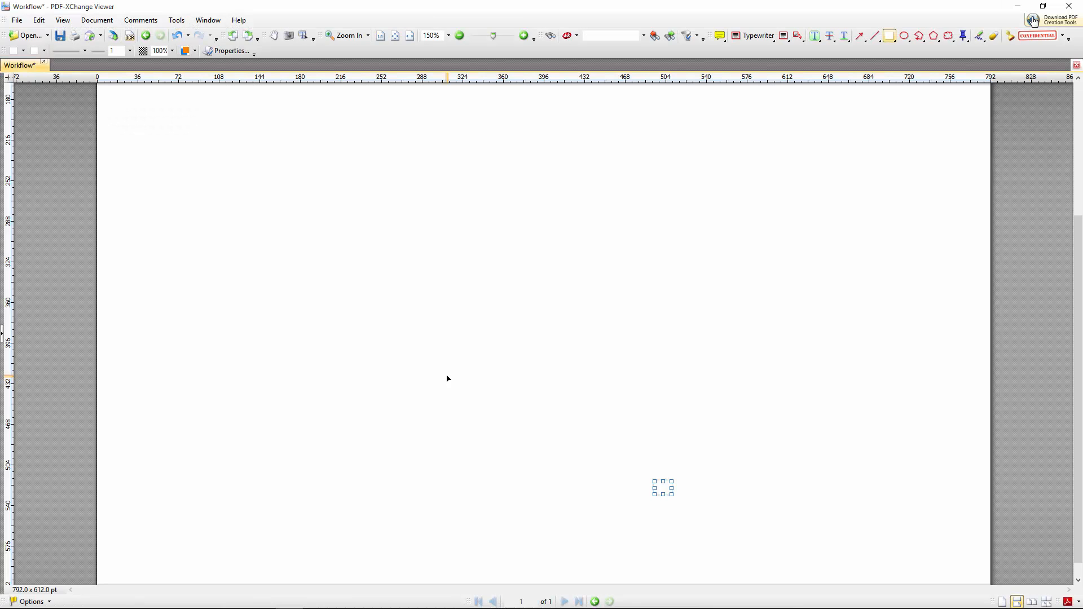
{"action": "key", "text": "ctrl+v"}
{"action": "left_click", "coordinate": [503, 213]}
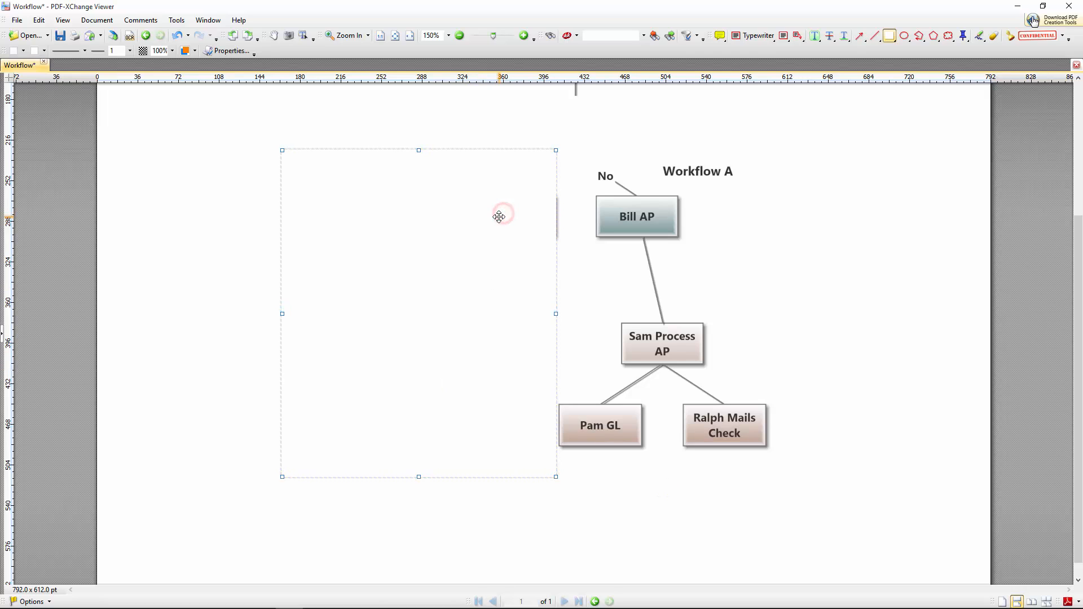
{"action": "key", "text": "ctrl+v"}
{"action": "left_click", "coordinate": [541, 128]}
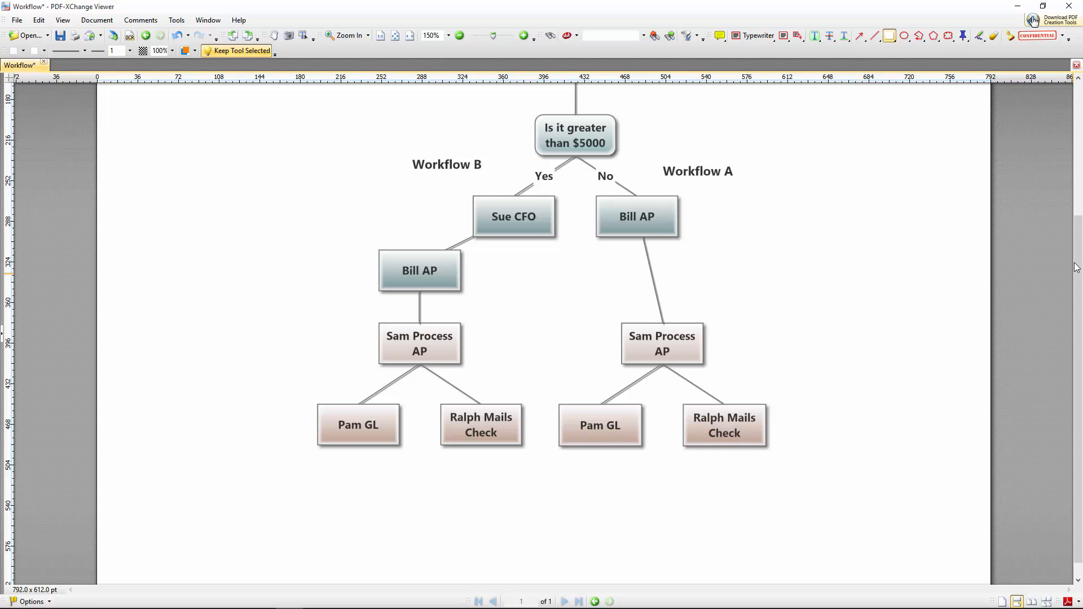
{"action": "left_click_drag", "start_coordinate": [1074, 237], "coordinate": [1076, 184]}
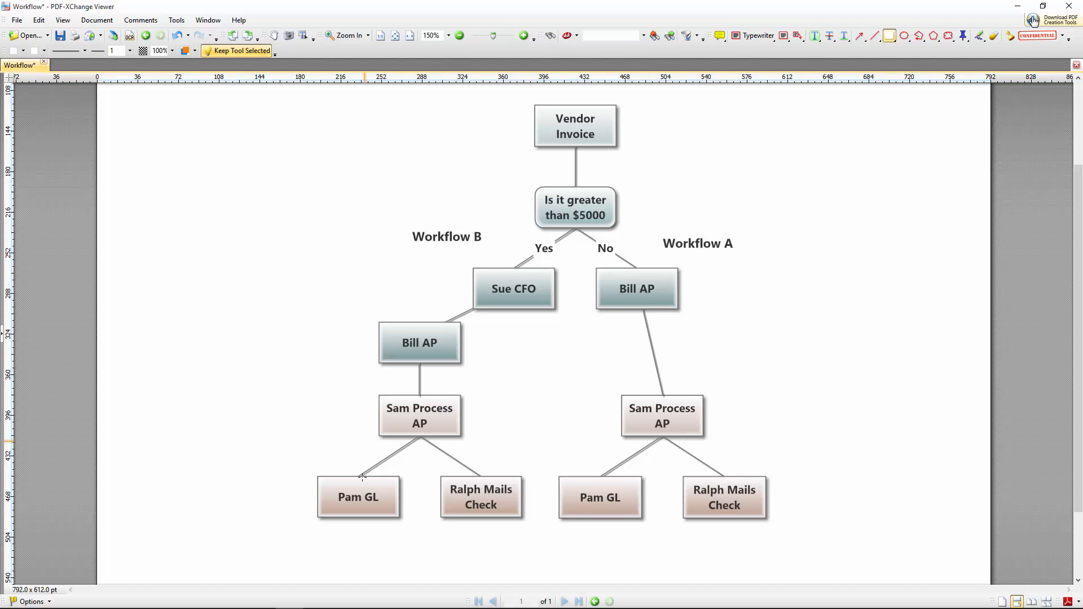
{"action": "left_click", "coordinate": [1014, 10]}
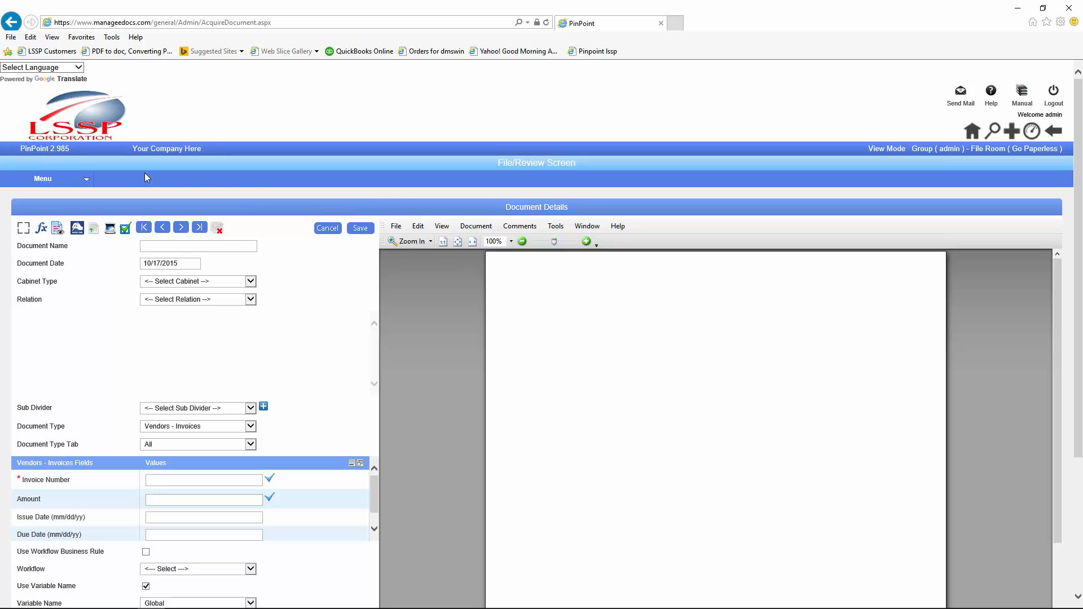
Step: Start a new workflow named 'Vendor Invoices over $500' on the workflow management page
{"action": "mouse_move", "coordinate": [60, 180]}
{"action": "mouse_move", "coordinate": [43, 240]}
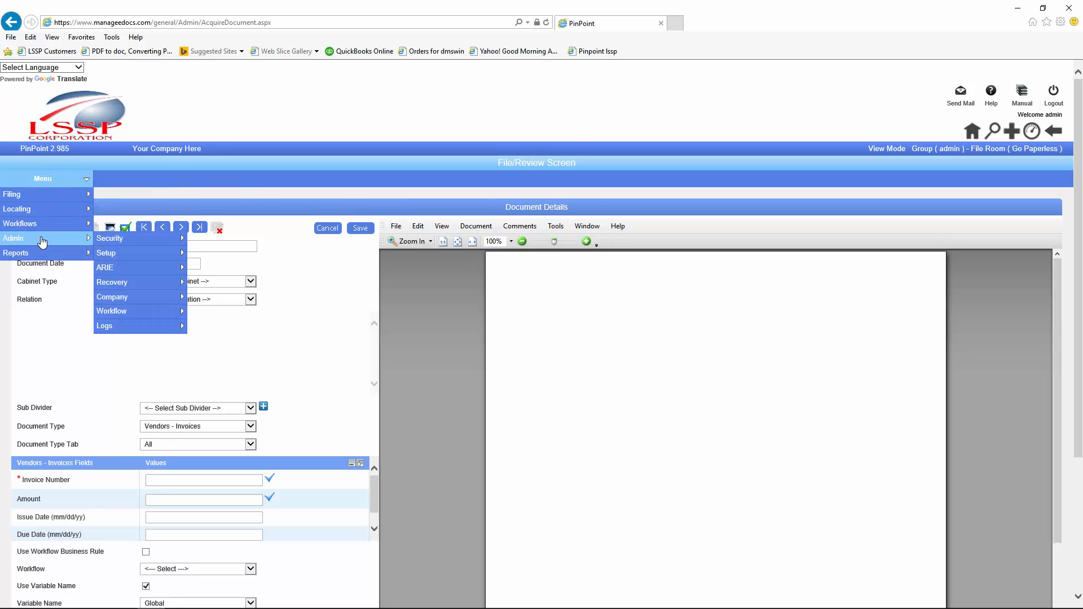
{"action": "mouse_move", "coordinate": [106, 314]}
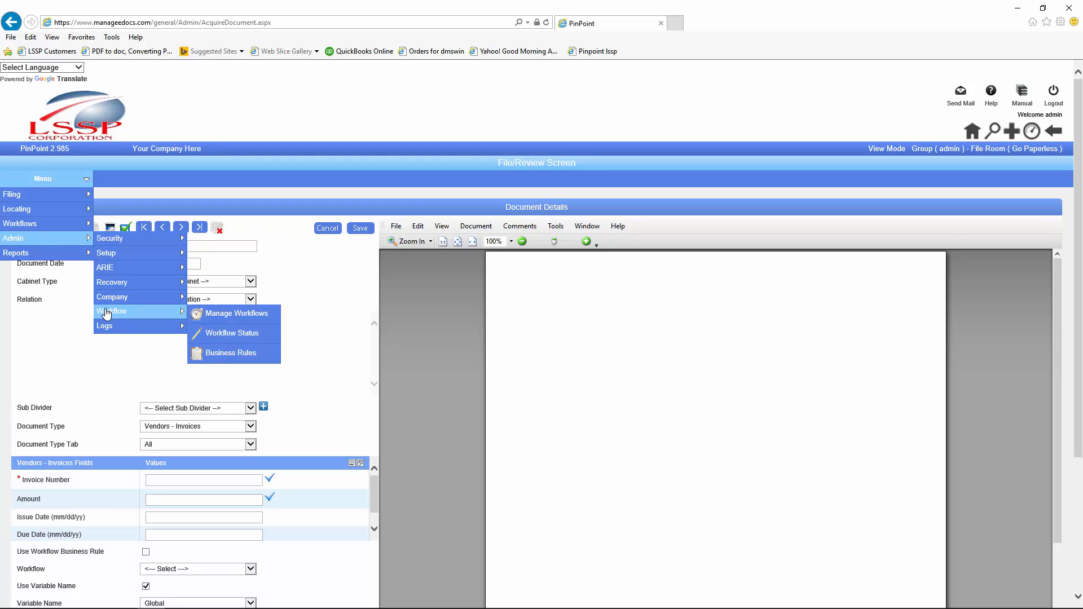
{"action": "left_click", "coordinate": [211, 319]}
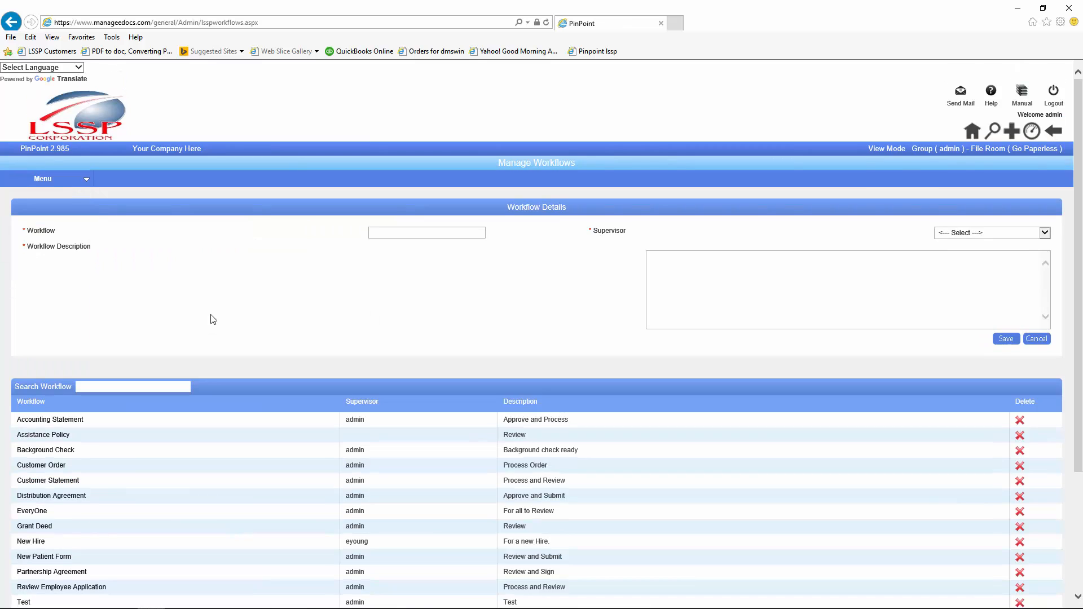
{"action": "left_click", "coordinate": [412, 232]}
{"action": "type", "text": "Vendor Invoices over $500"}
Step: Choose a supervisor, describe it as 'Workflow for any vendor invoice greater than $5,000', and save
{"action": "left_click", "coordinate": [1044, 232]}
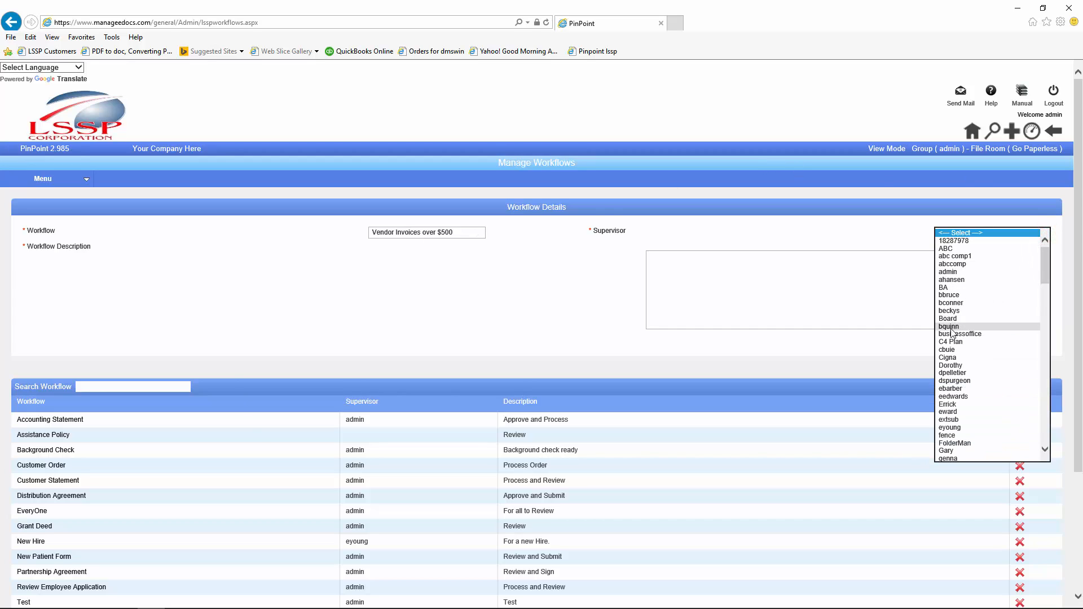
{"action": "left_click", "coordinate": [948, 365]}
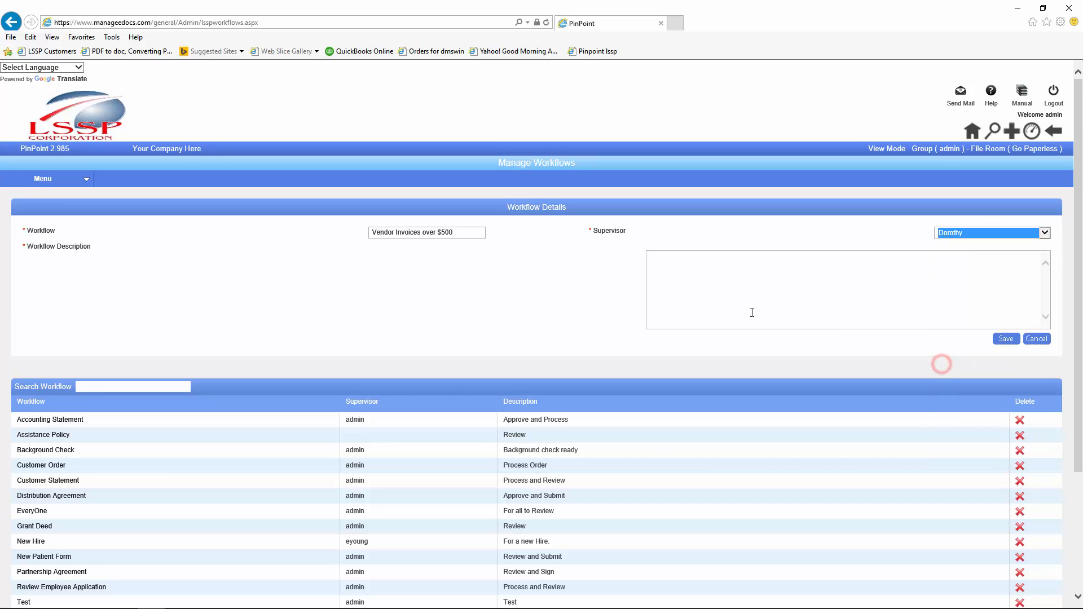
{"action": "left_click", "coordinate": [658, 257]}
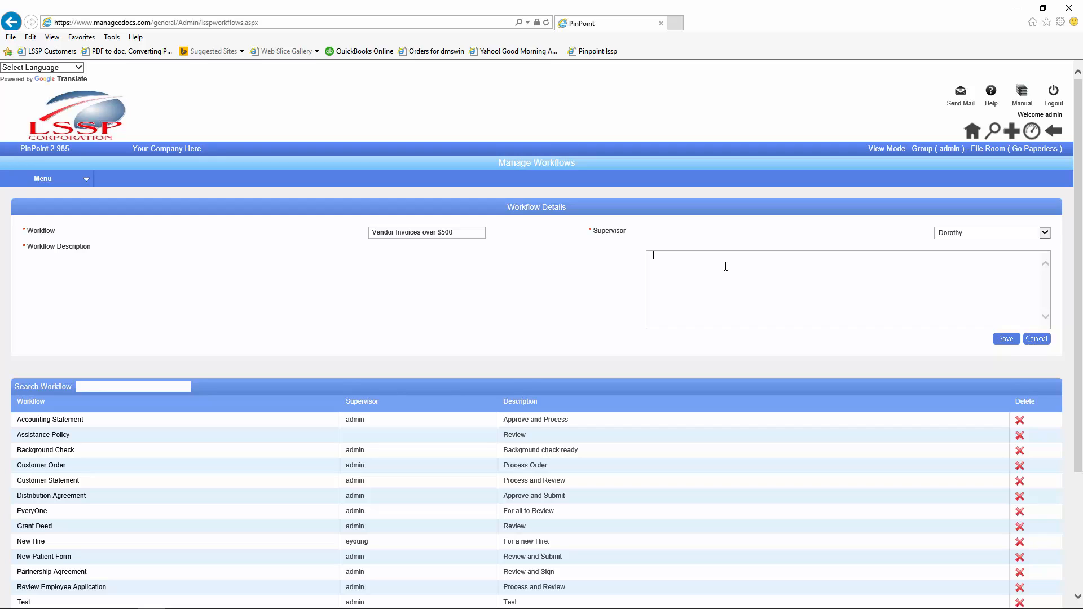
{"action": "type", "text": "Workflow for any vendor viinvo"}
{"action": "type", "text": "ice greater thatn"}
{"action": "key", "text": "BackSpace"}
{"action": "key", "text": "BackSpace"}
{"action": "type", "text": "$5,000"}
{"action": "left_click", "coordinate": [1010, 340]}
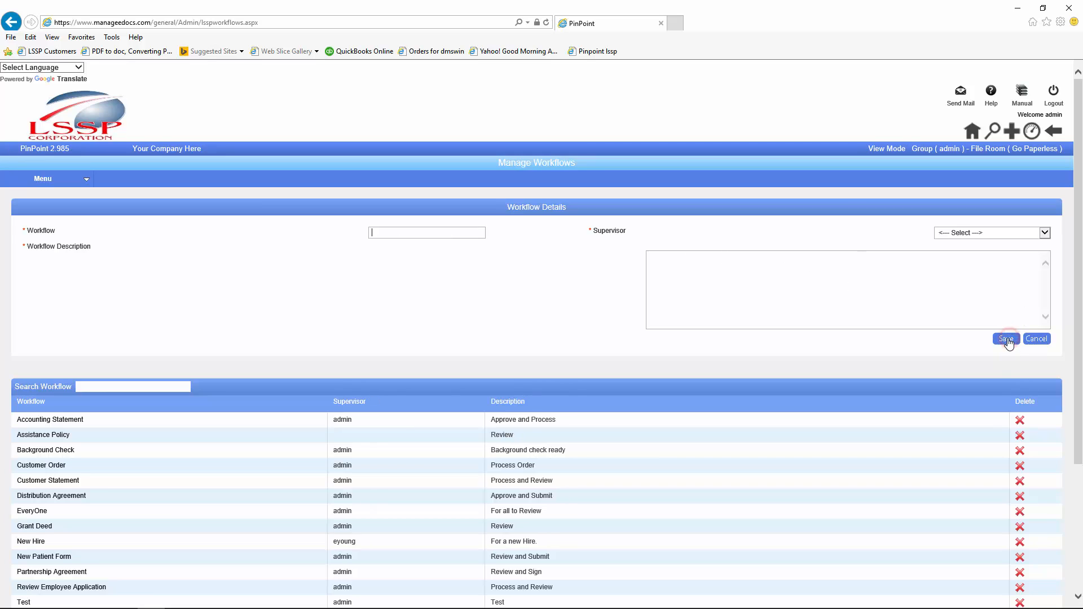
Step: Open Task Details for the Vendor Invoices over $500 workflow, then glance at the diagram and move it aside
{"action": "scroll", "coordinate": [438, 387], "scroll_direction": "down", "scroll_amount": 3}
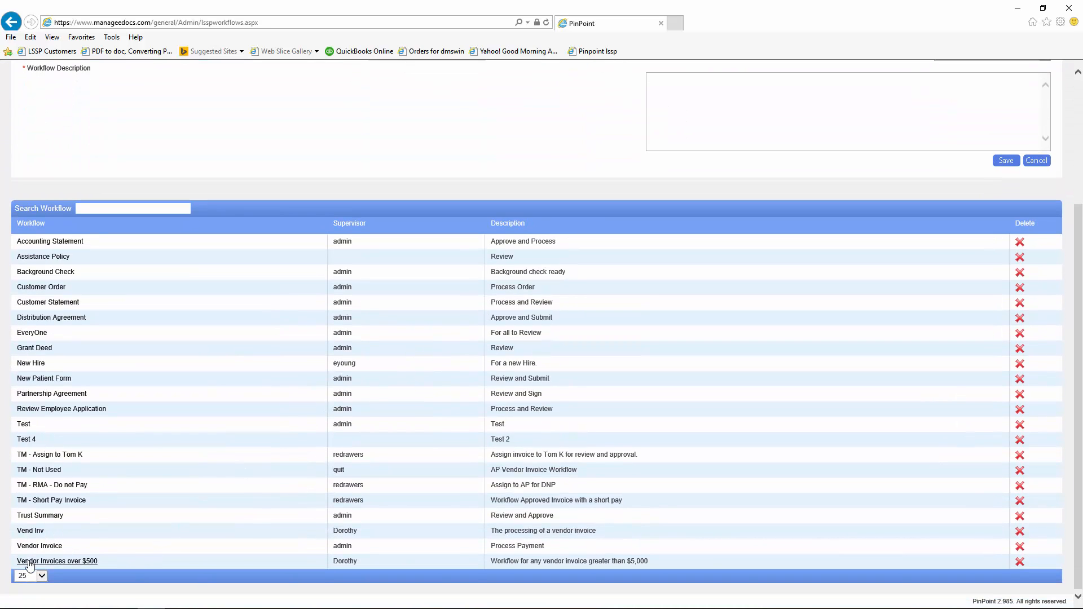
{"action": "left_click", "coordinate": [28, 561]}
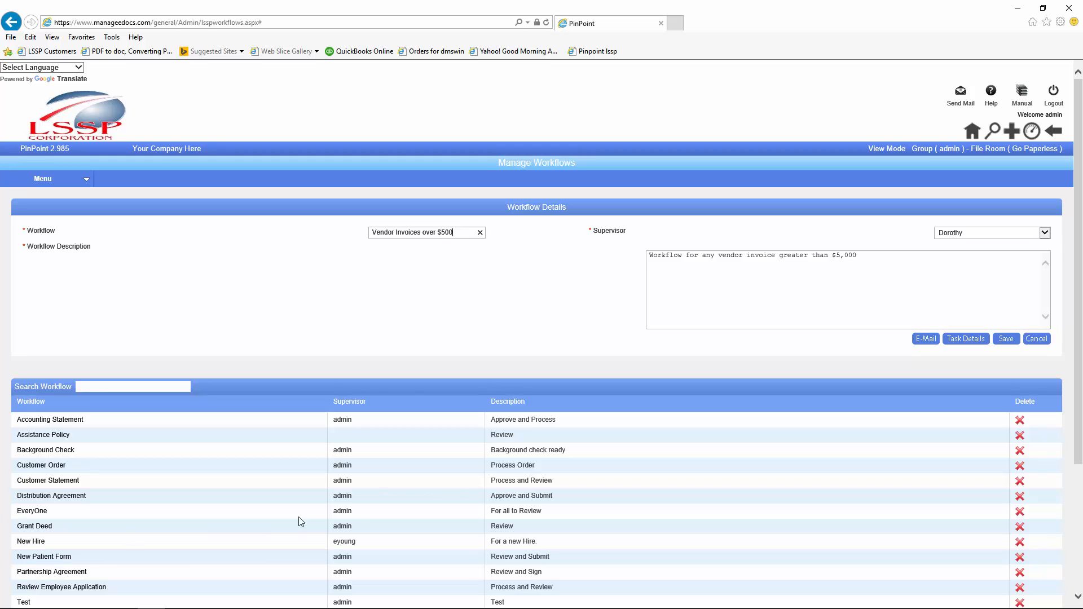
{"action": "left_click", "coordinate": [959, 339]}
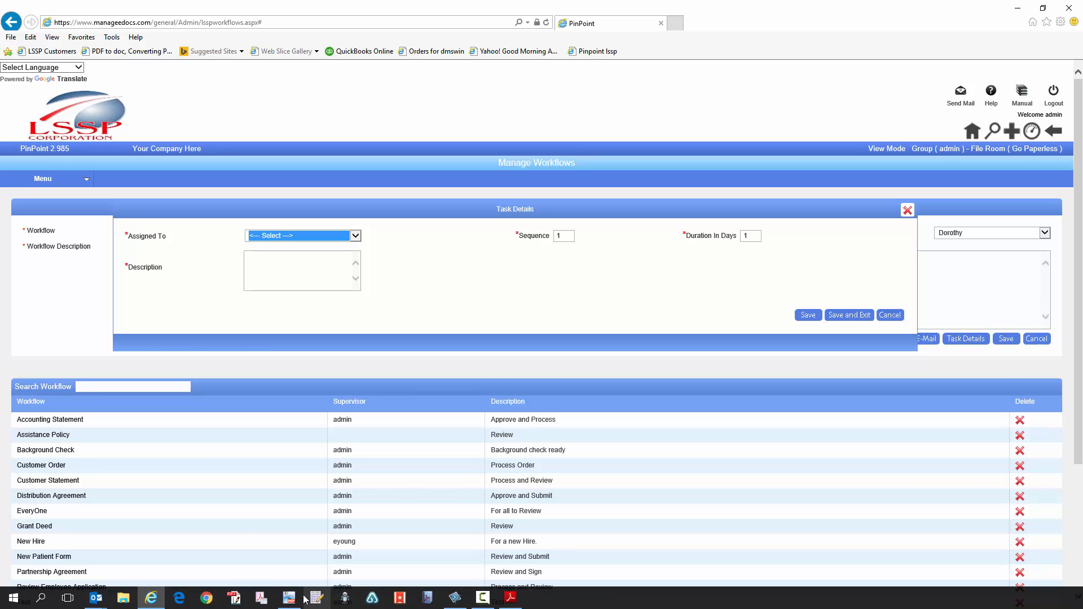
{"action": "left_click", "coordinate": [297, 598]}
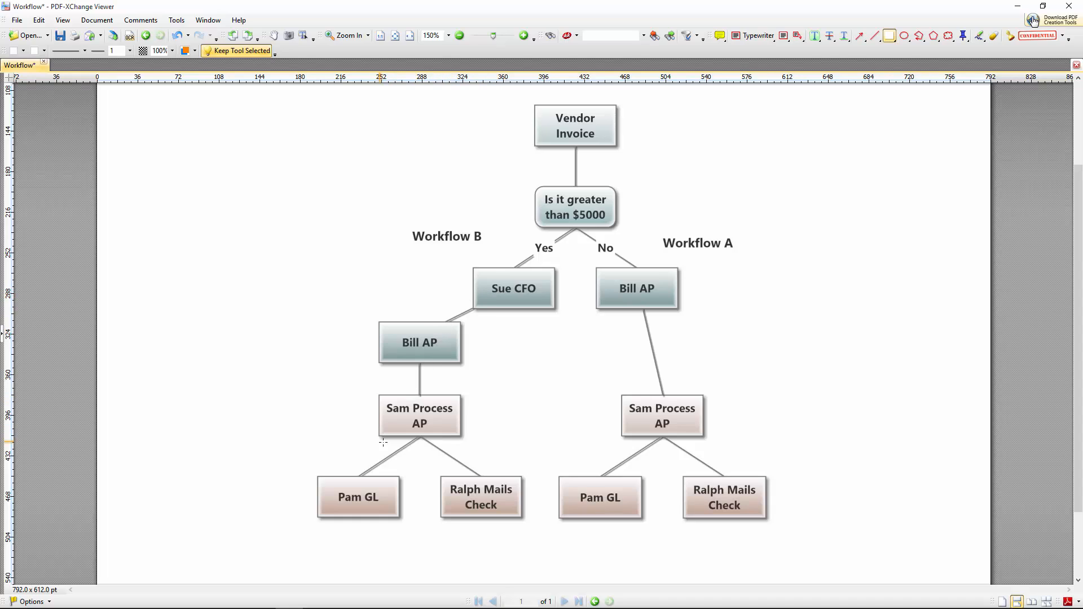
{"action": "left_click", "coordinate": [1040, 8]}
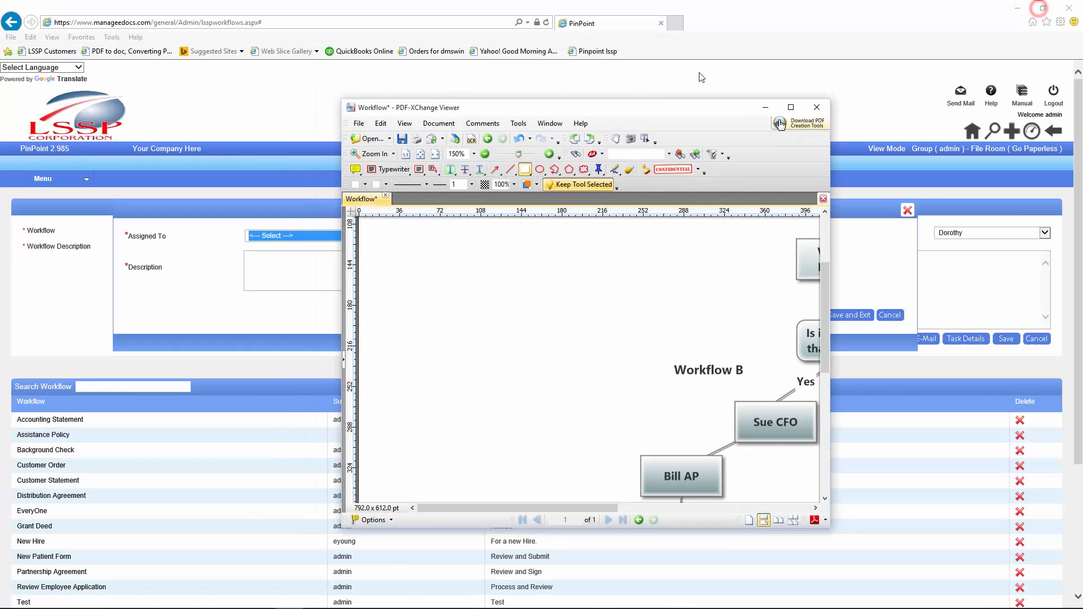
{"action": "left_click_drag", "start_coordinate": [599, 114], "coordinate": [1082, 130]}
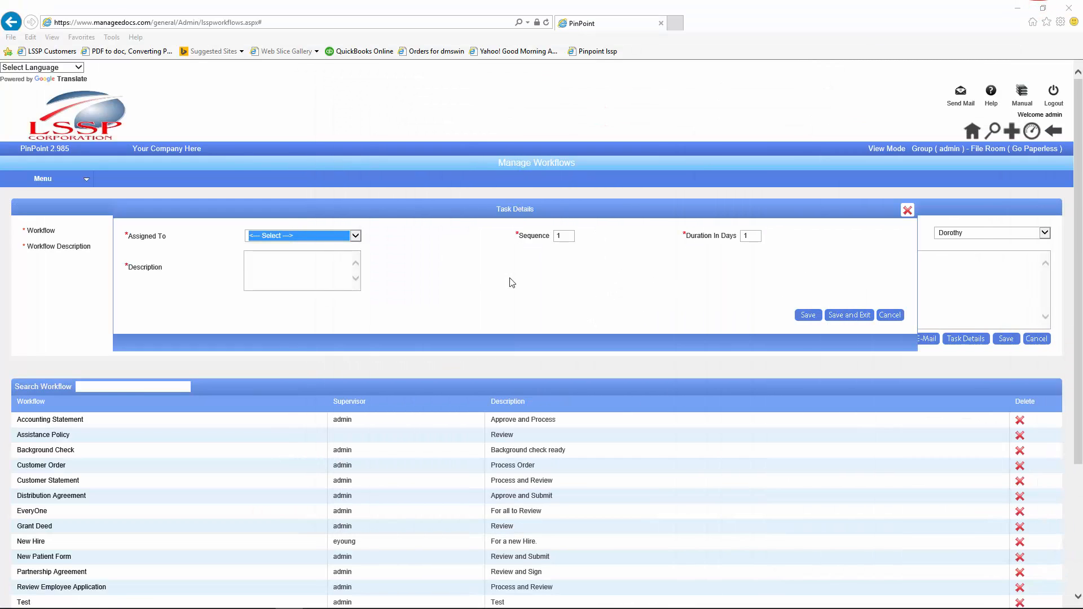
Step: Save a 'Review and Authorize' task at sequence 10, lasting 3 days, assigned to a user
{"action": "left_click", "coordinate": [355, 236]}
{"action": "key", "text": "s"}
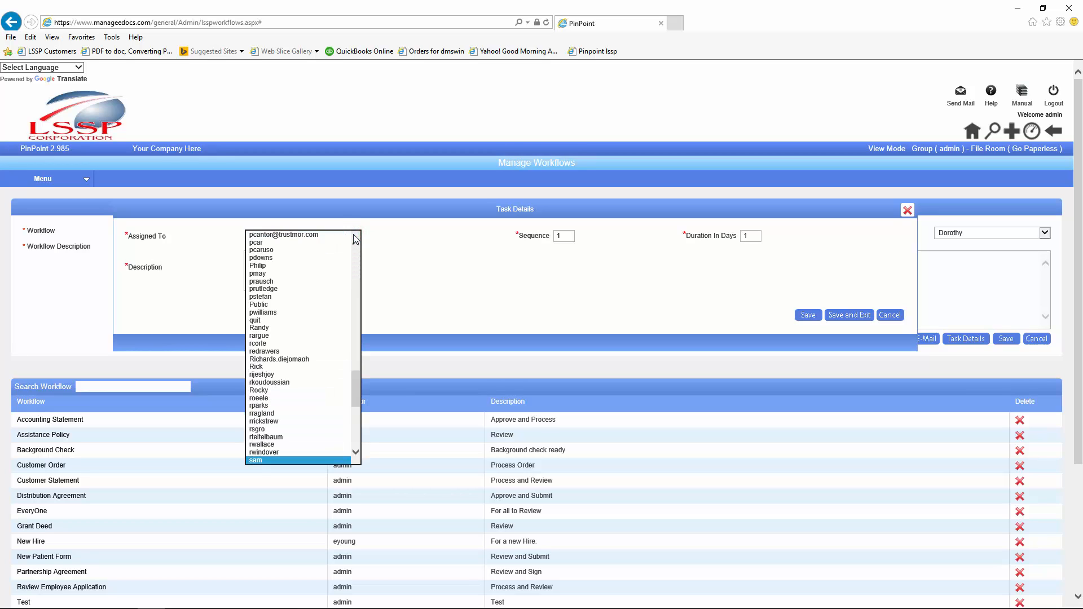
{"action": "left_click_drag", "start_coordinate": [357, 391], "coordinate": [354, 409]}
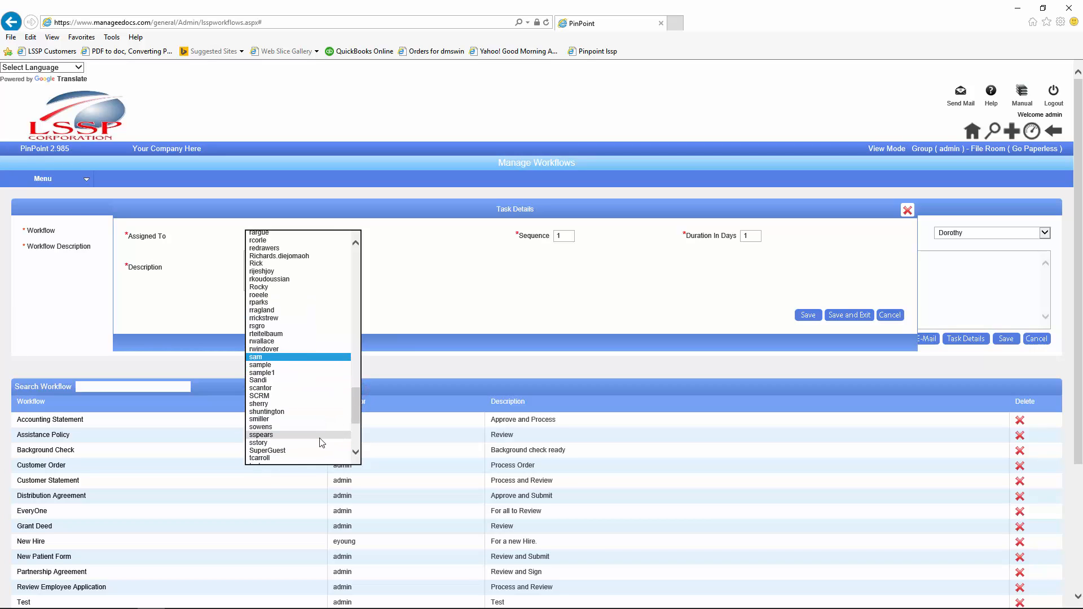
{"action": "left_click", "coordinate": [258, 420]}
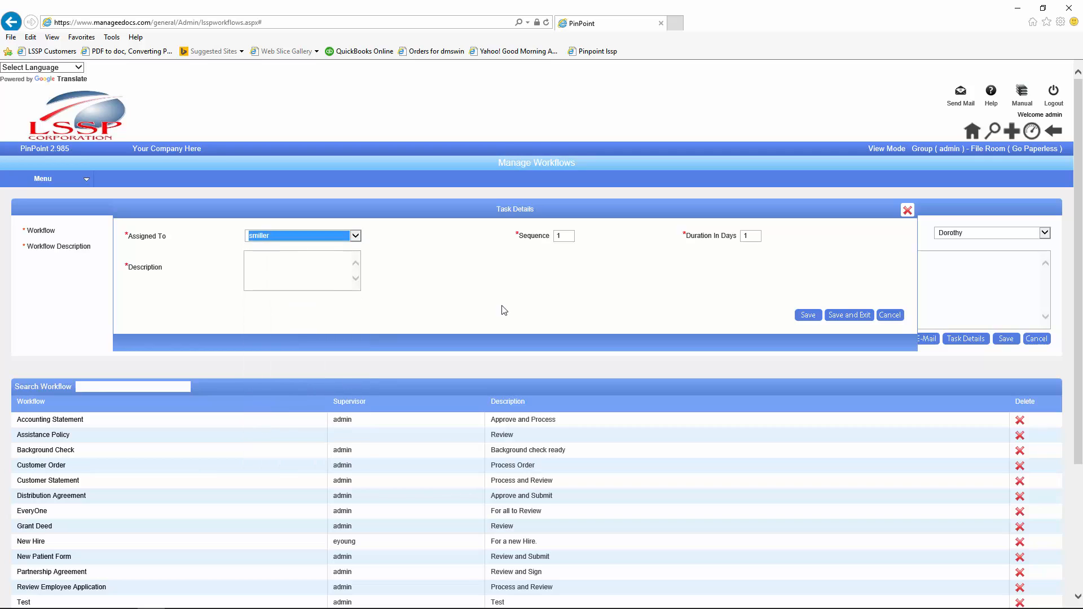
{"action": "left_click", "coordinate": [561, 236]}
{"action": "key", "text": "BackSpace"}
{"action": "type", "text": "3"}
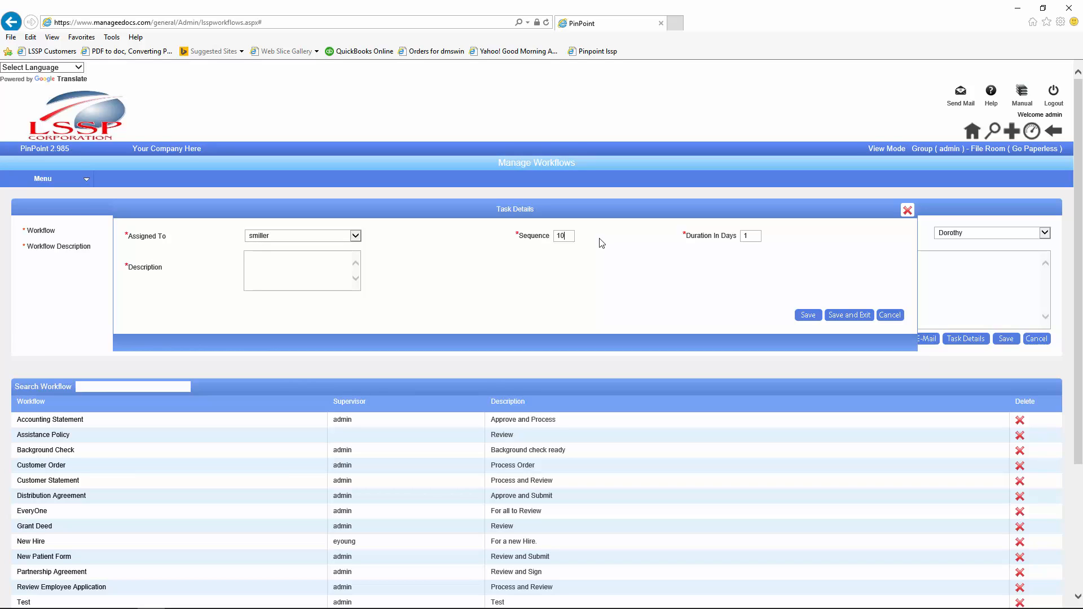
{"action": "double_click", "coordinate": [747, 242]}
{"action": "left_click", "coordinate": [310, 270]}
{"action": "type", "text": "Review and Authorize"}
{"action": "left_click", "coordinate": [806, 315]}
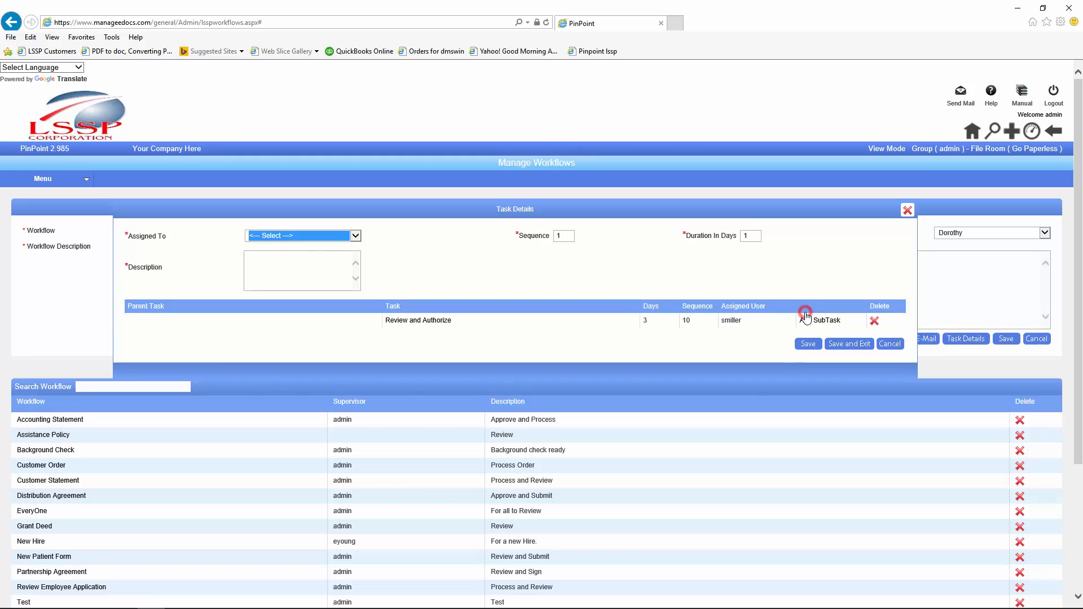
Step: Save a 'Process' task at sequence 20, 1 day, assigned to a user, then dock the diagram left
{"action": "left_click", "coordinate": [356, 236]}
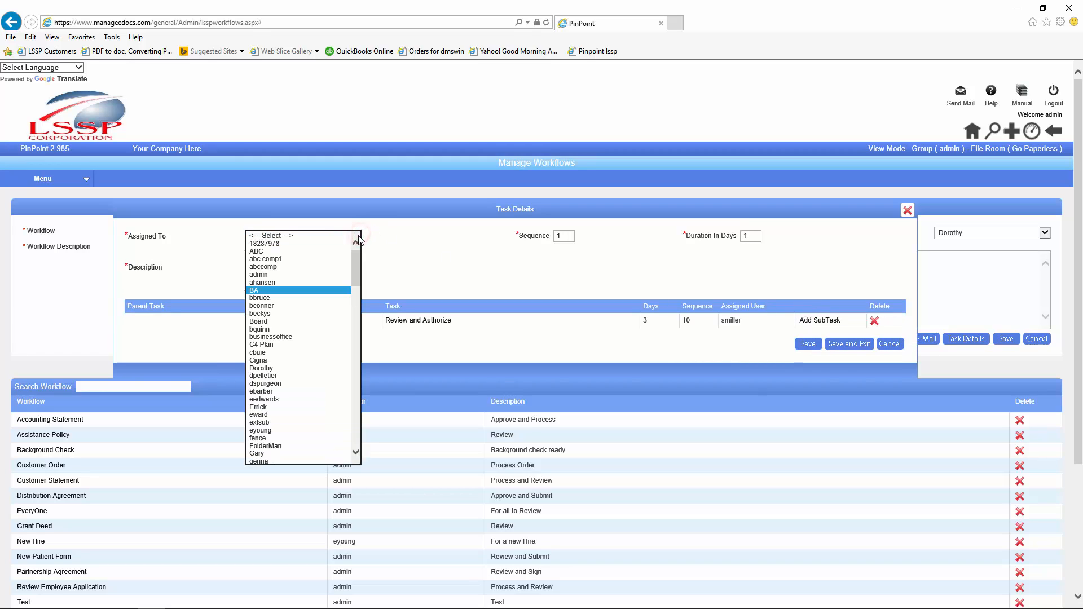
{"action": "left_click", "coordinate": [280, 298]}
{"action": "double_click", "coordinate": [570, 236]}
{"action": "type", "text": "20"}
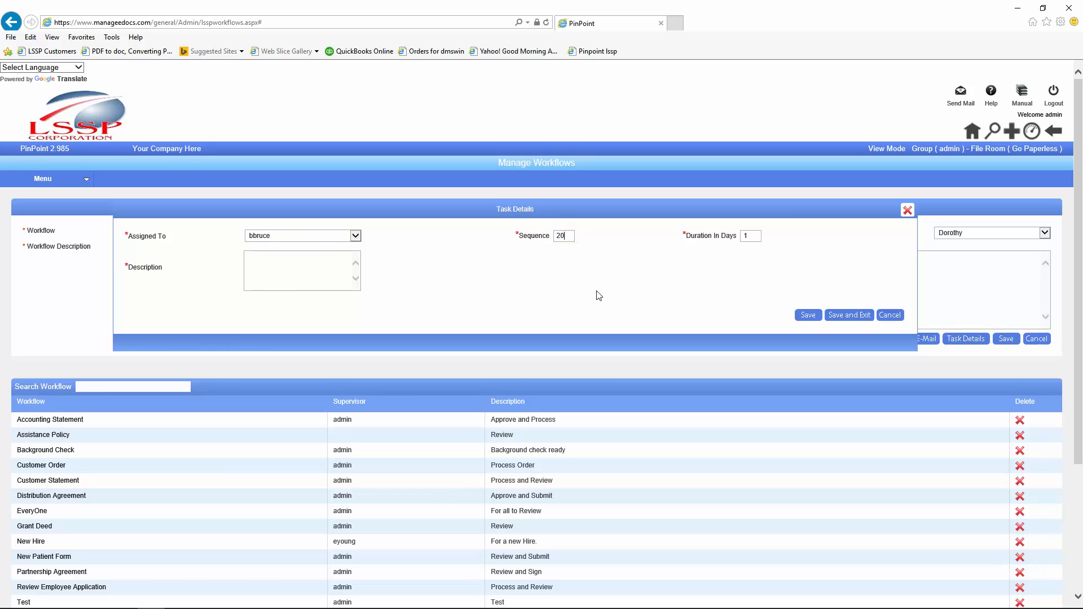
{"action": "double_click", "coordinate": [750, 236]}
{"action": "left_click", "coordinate": [273, 260]}
{"action": "type", "text": "Process"}
{"action": "left_click", "coordinate": [808, 316]}
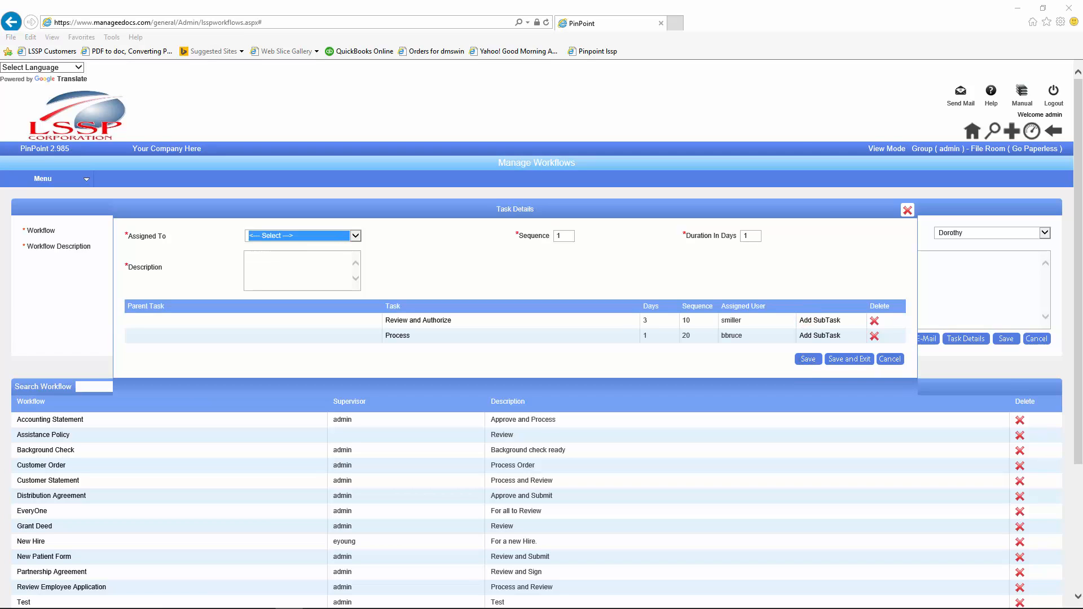
{"action": "left_click_drag", "start_coordinate": [1082, 95], "coordinate": [0, 147]}
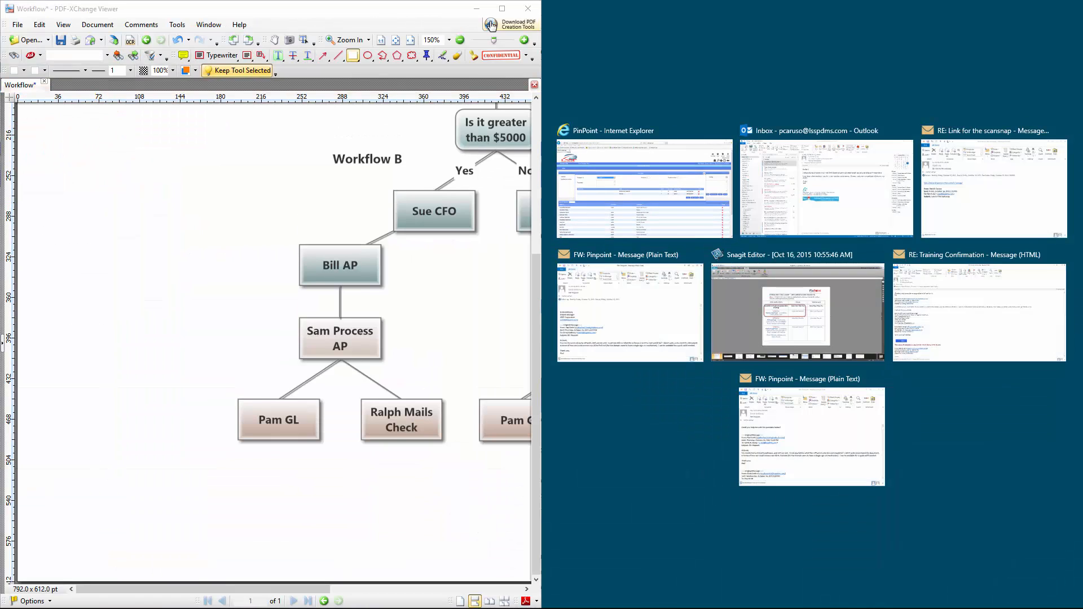
Step: View the workflow diagram full screen, then restore the viewer and drag it off screen
{"action": "left_click", "coordinate": [501, 9]}
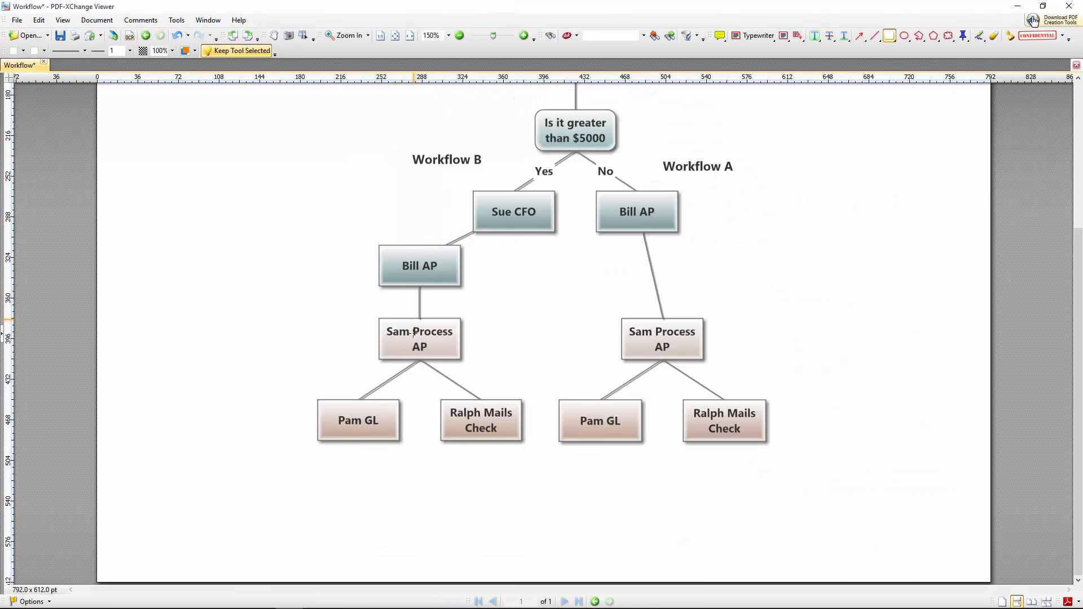
{"action": "left_click", "coordinate": [1043, 6]}
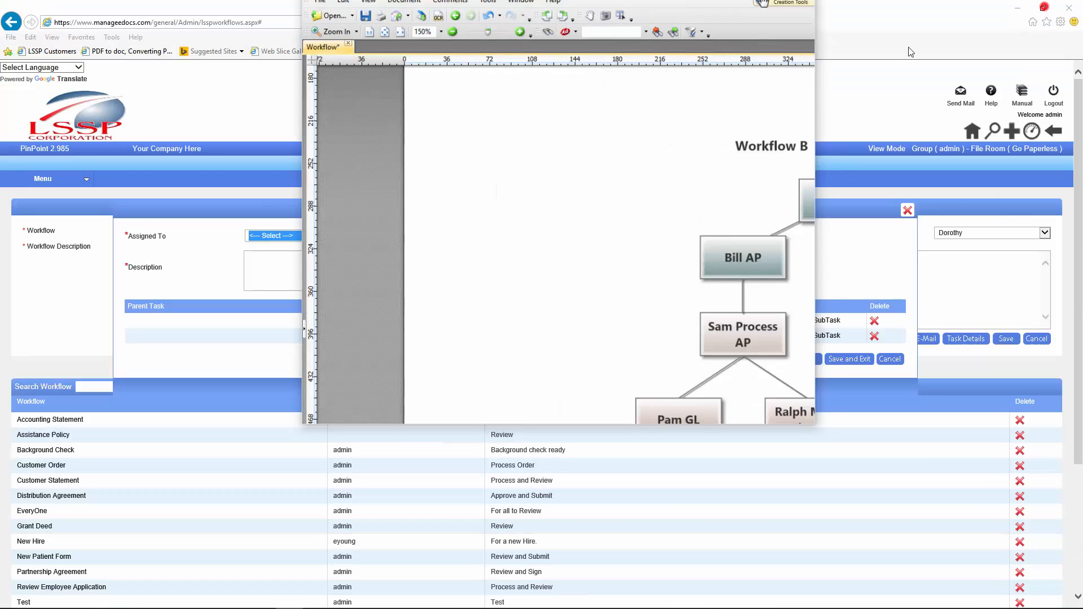
{"action": "left_click_drag", "start_coordinate": [621, 9], "coordinate": [1082, 25]}
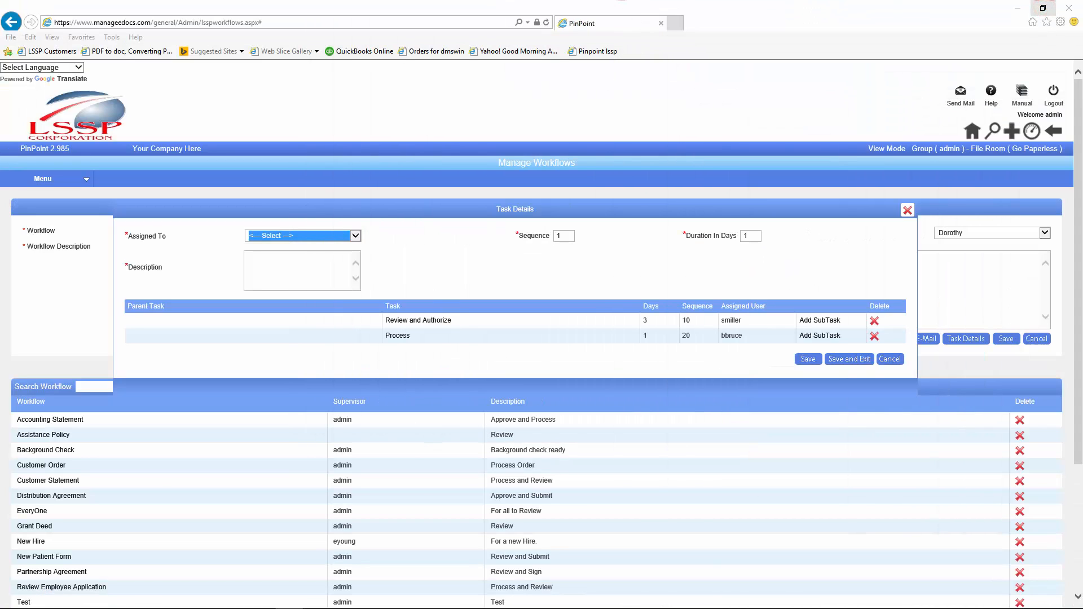
Step: Add the task 'Post' for a user at sequence 30, lasting 2 days, and save it
{"action": "left_click", "coordinate": [356, 235]}
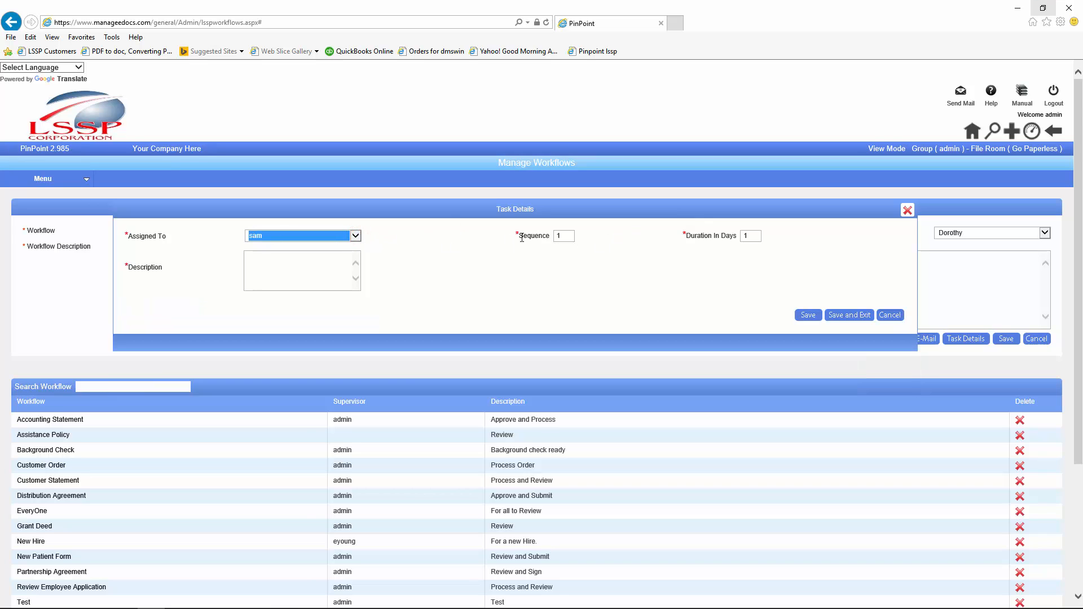
{"action": "double_click", "coordinate": [559, 237]}
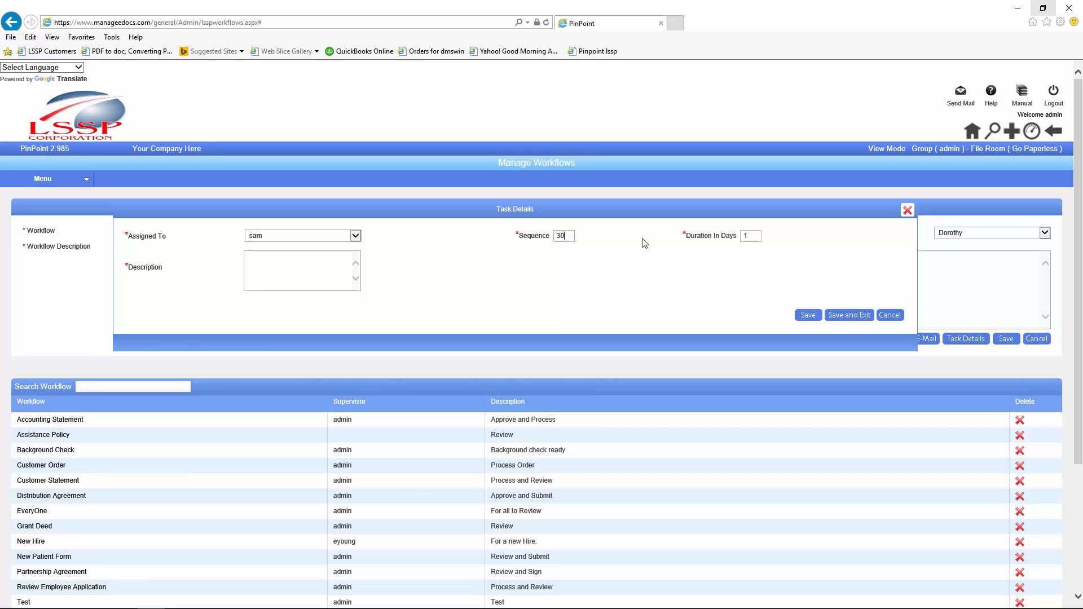
{"action": "double_click", "coordinate": [746, 236]}
{"action": "type", "text": "2"}
{"action": "left_click", "coordinate": [332, 264]}
{"action": "type", "text": "Post"}
{"action": "left_click", "coordinate": [808, 314]}
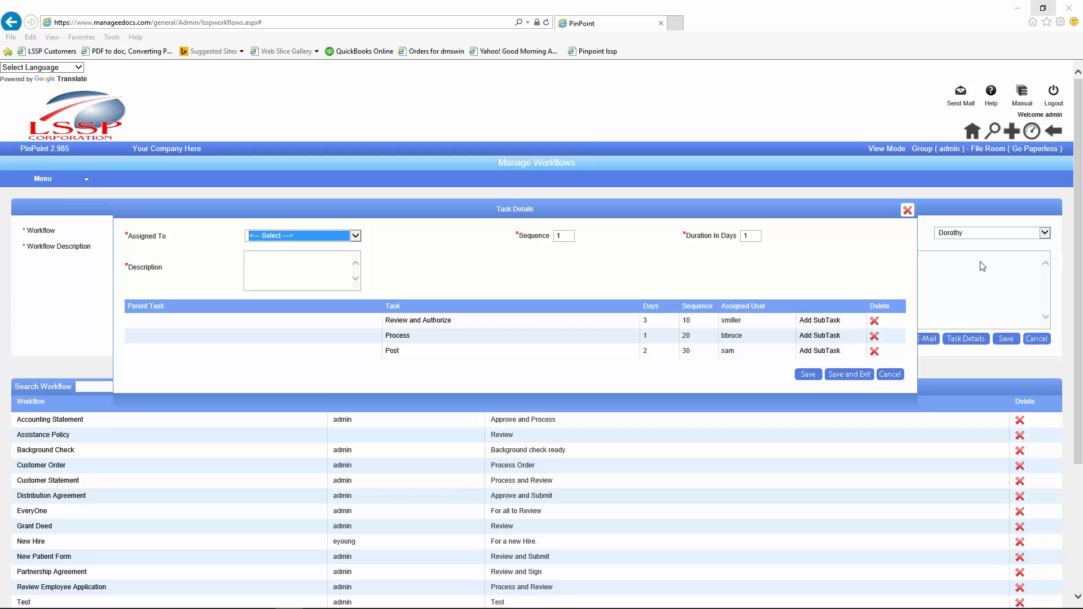
Step: Assign the fourth task to a different user, set sequence 40, and begin its 'GL' description
{"action": "left_click", "coordinate": [355, 237]}
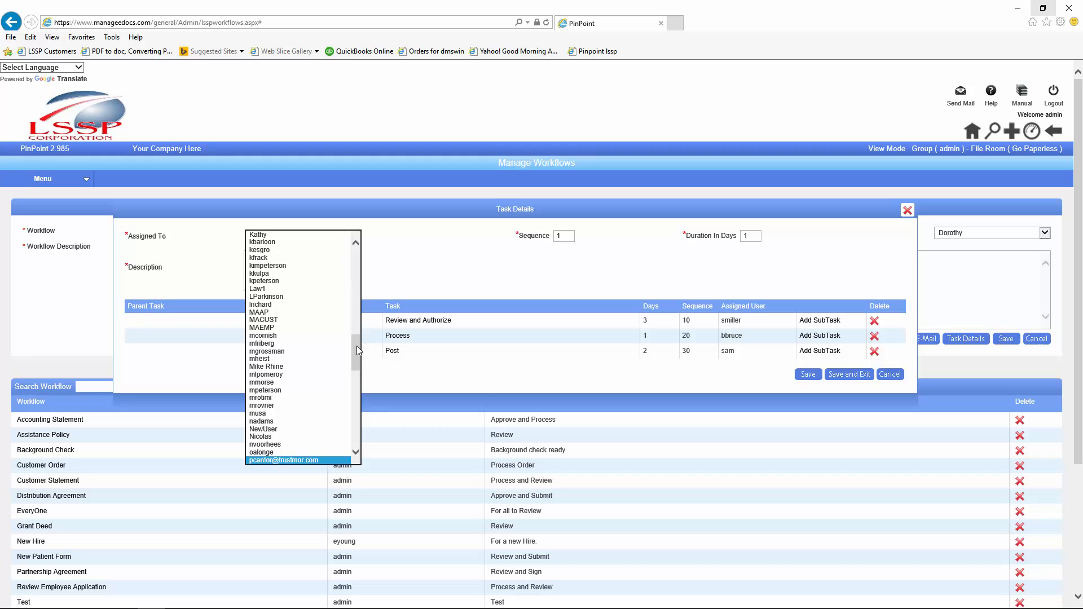
{"action": "left_click_drag", "start_coordinate": [357, 346], "coordinate": [357, 363]}
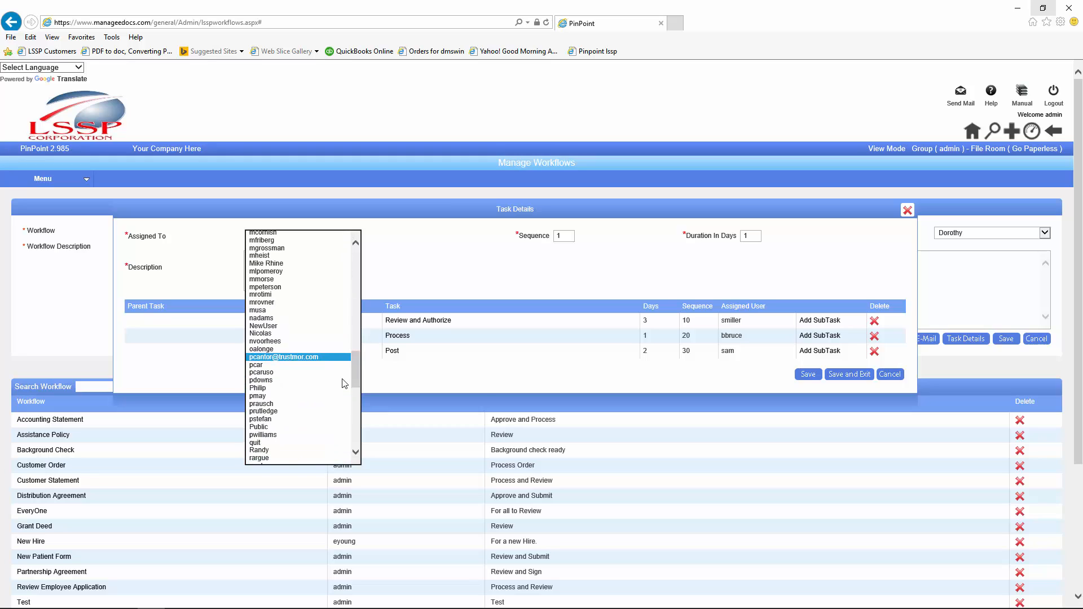
{"action": "left_click", "coordinate": [260, 435]}
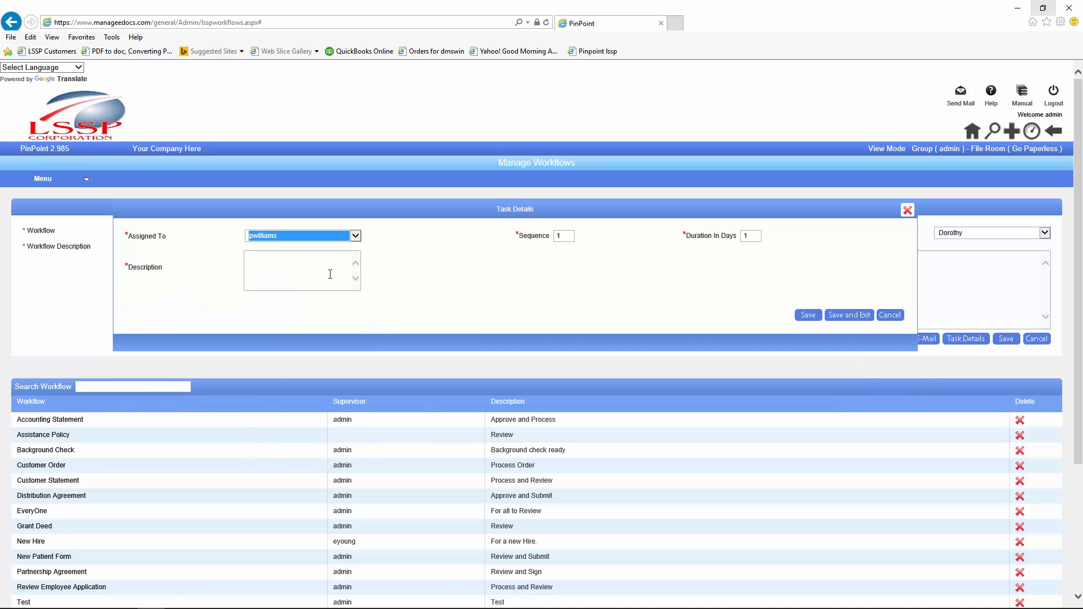
{"action": "left_click", "coordinate": [355, 236]}
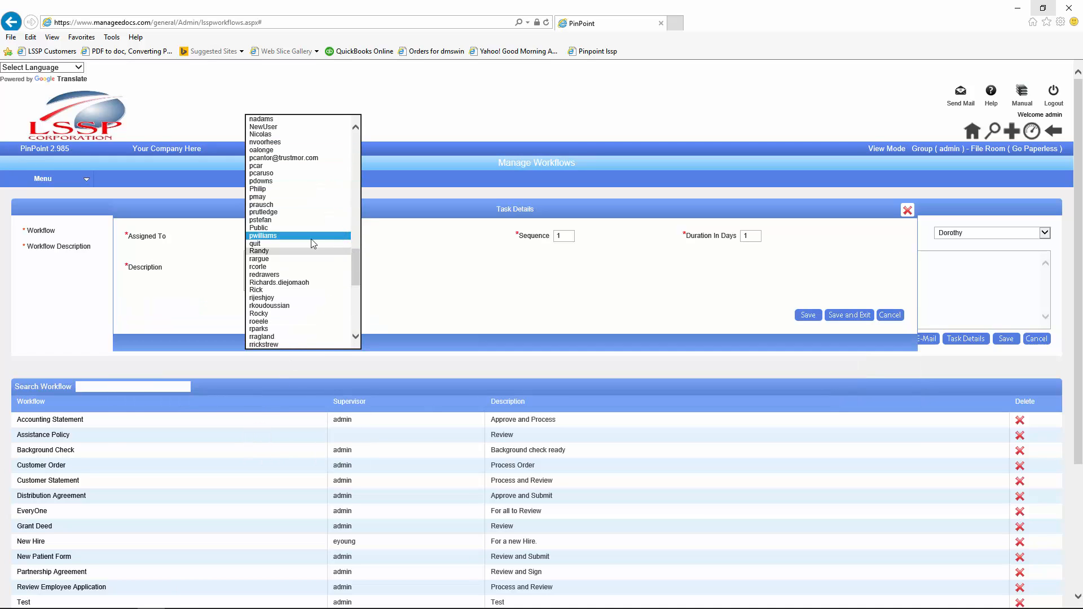
{"action": "left_click", "coordinate": [260, 181]}
{"action": "double_click", "coordinate": [570, 237]}
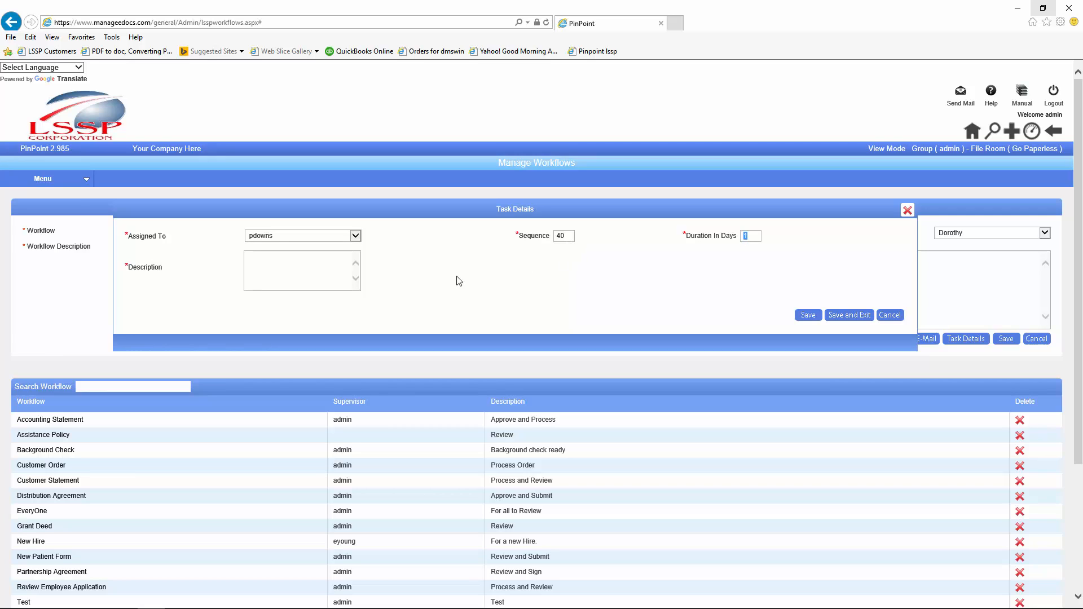
{"action": "left_click", "coordinate": [347, 269]}
Step: Save the GL task and assign the next task to the chosen user
{"action": "left_click", "coordinate": [807, 316]}
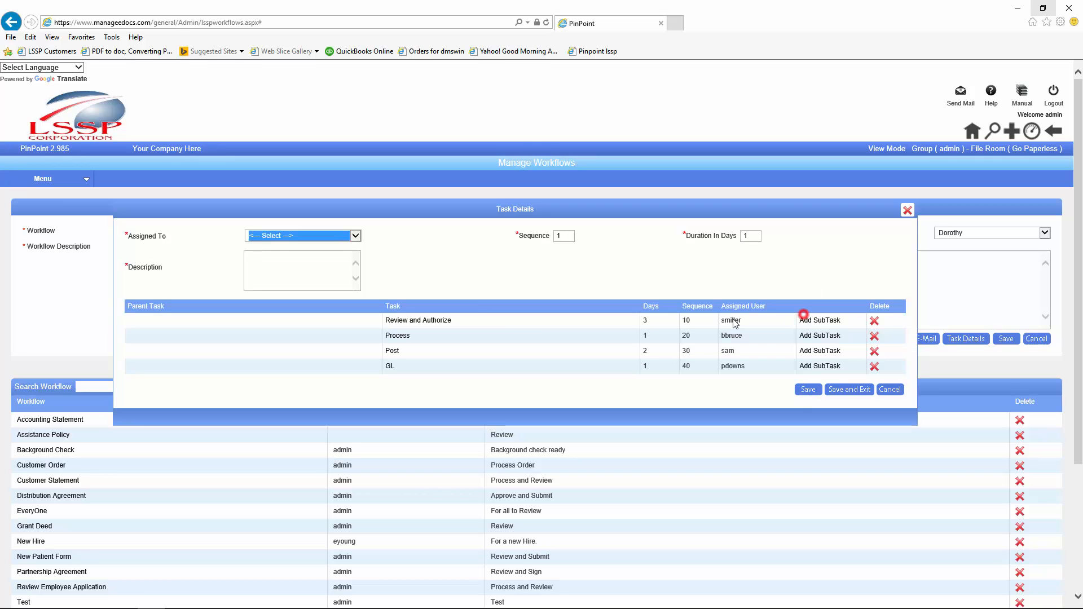
{"action": "left_click", "coordinate": [355, 236]}
{"action": "key", "text": "r"}
{"action": "scroll", "coordinate": [302, 406], "scroll_direction": "down", "scroll_amount": 2}
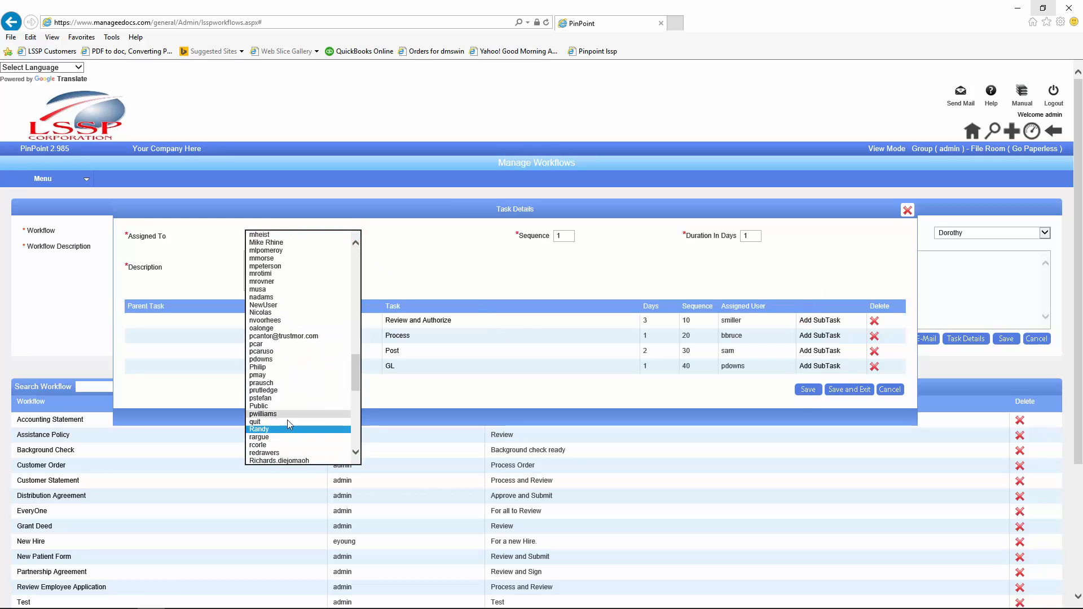
{"action": "scroll", "coordinate": [253, 472], "scroll_direction": "down", "scroll_amount": 3}
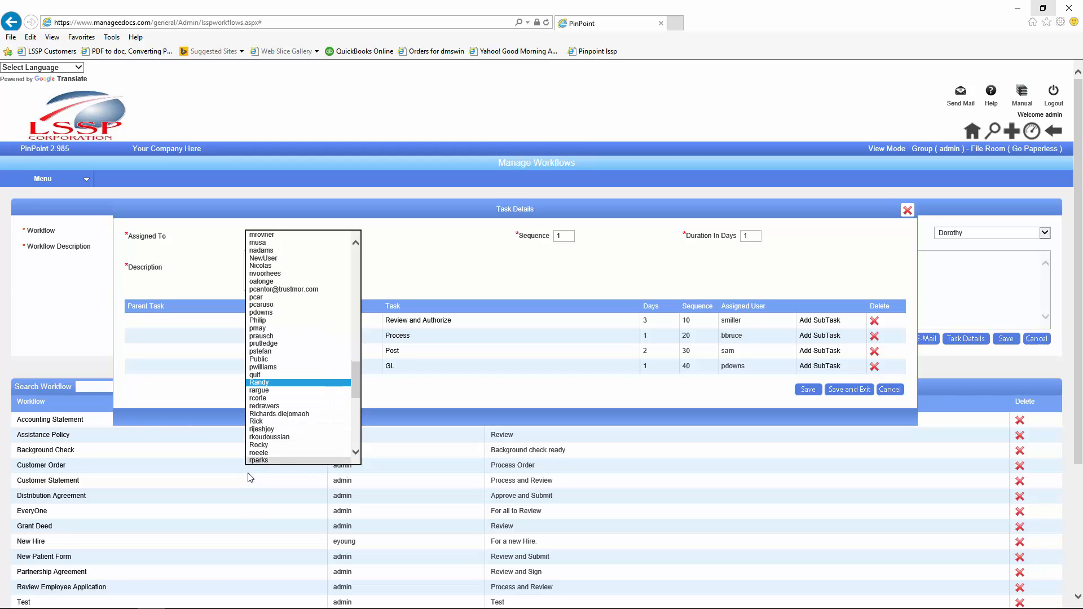
{"action": "left_click", "coordinate": [258, 436]}
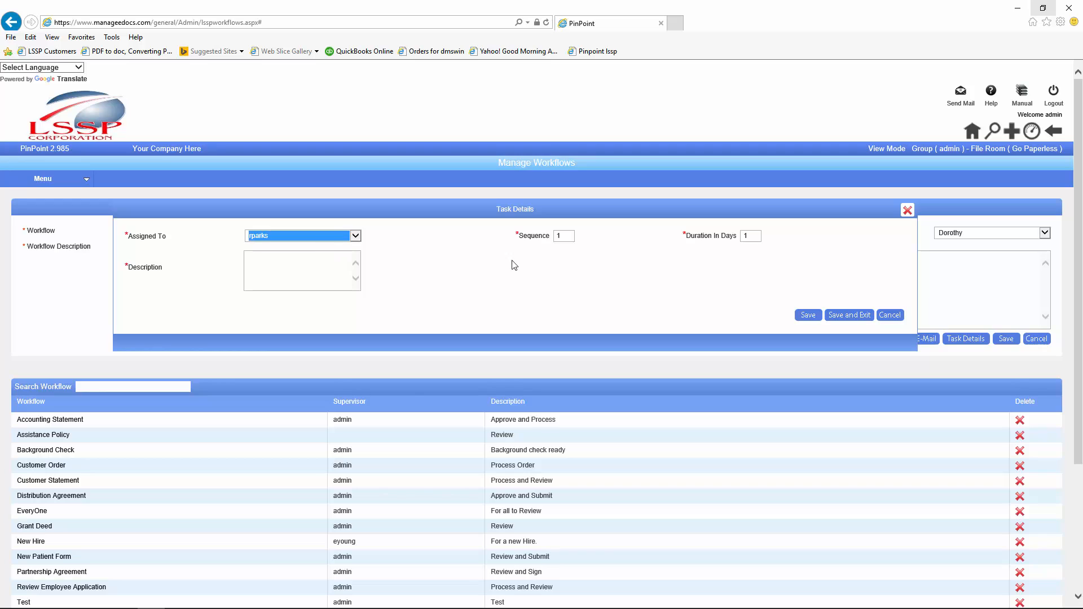
Step: Save the 'Mail' task at sequence 40, then check the task list and close it
{"action": "double_click", "coordinate": [561, 236]}
{"action": "type", "text": "4"}
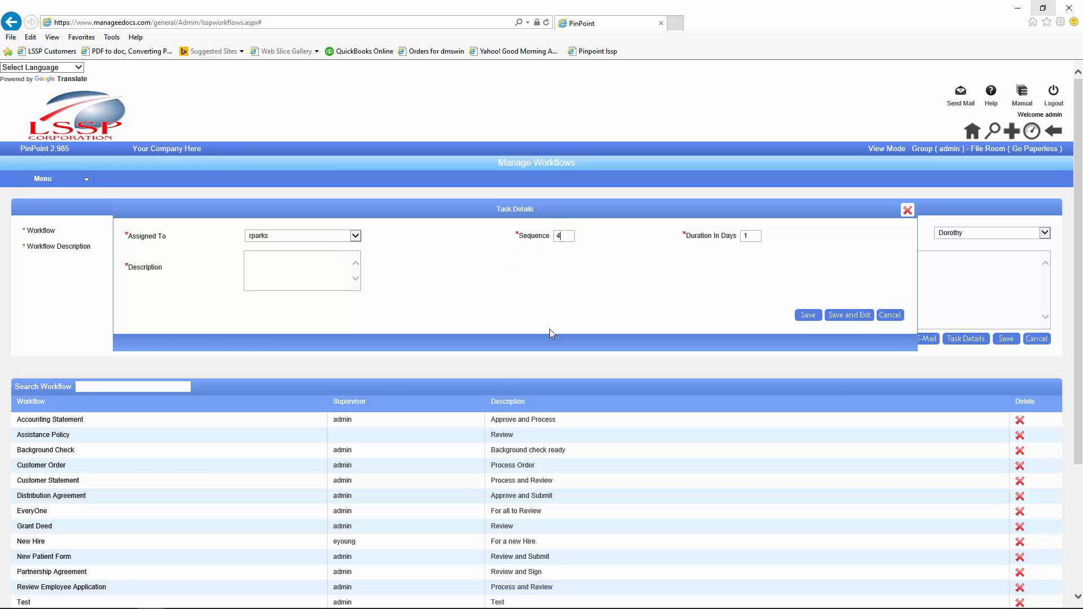
{"action": "type", "text": "0"}
{"action": "left_click", "coordinate": [304, 263]}
{"action": "left_click", "coordinate": [835, 320]}
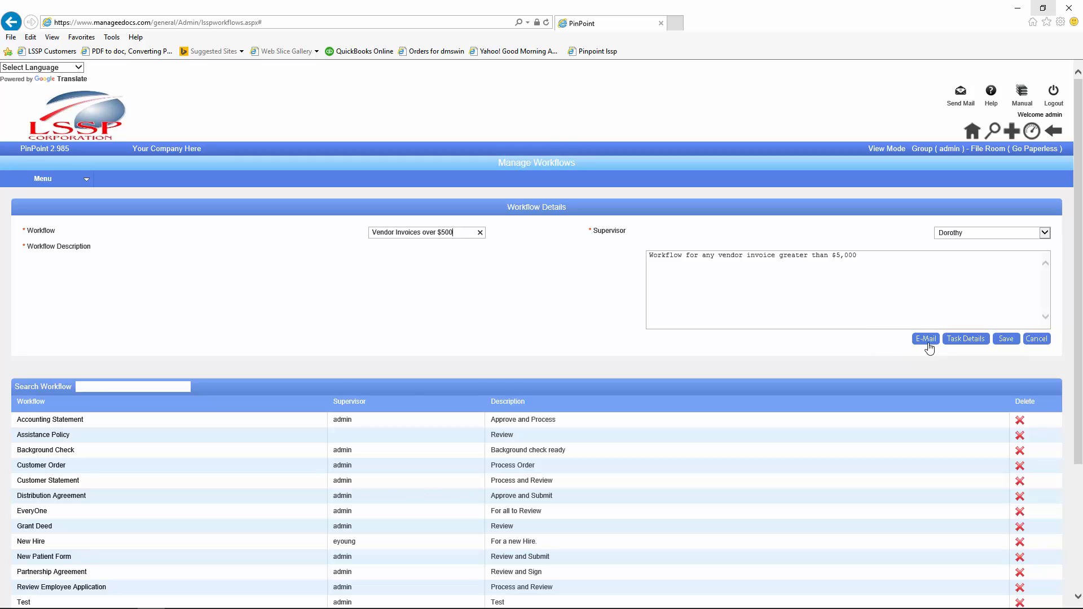
{"action": "left_click", "coordinate": [960, 340]}
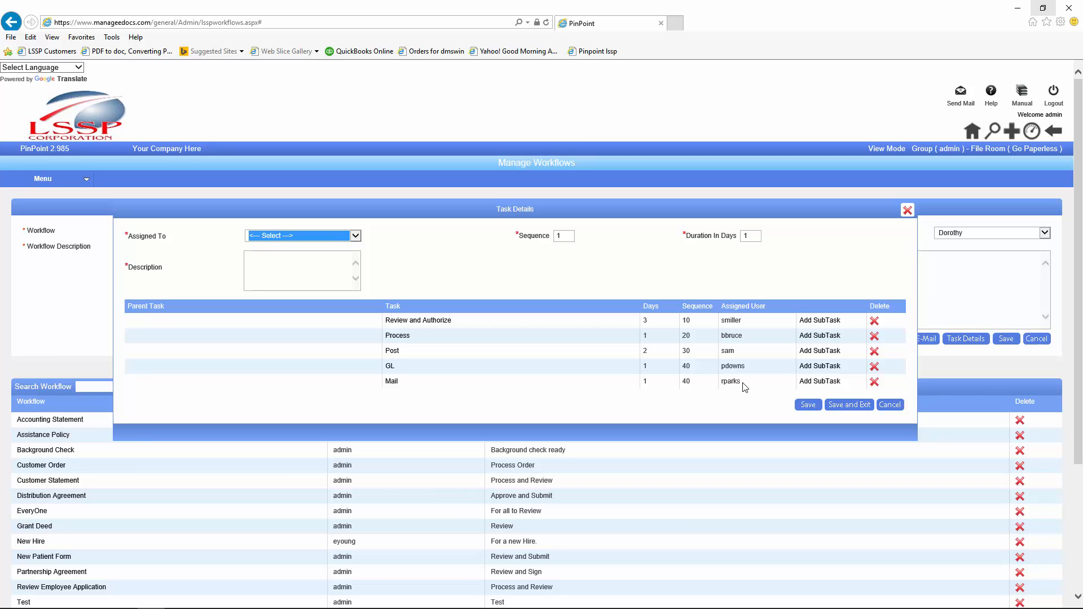
{"action": "left_click", "coordinate": [888, 405]}
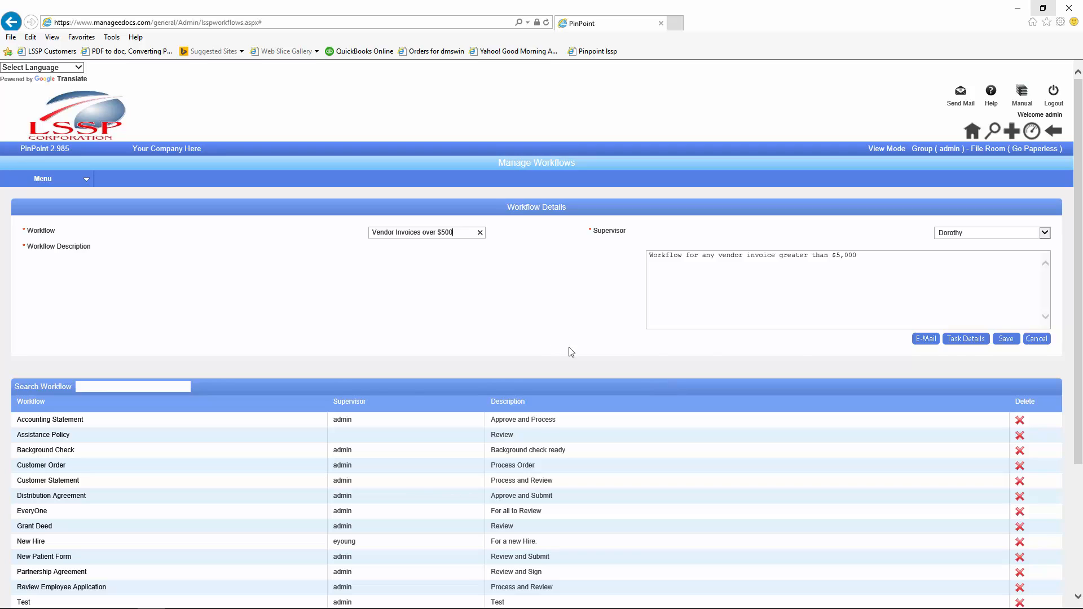
Step: Save the Vendor Invoices over $500 workflow and start a new document on the File/Review screen
{"action": "left_click", "coordinate": [1003, 338]}
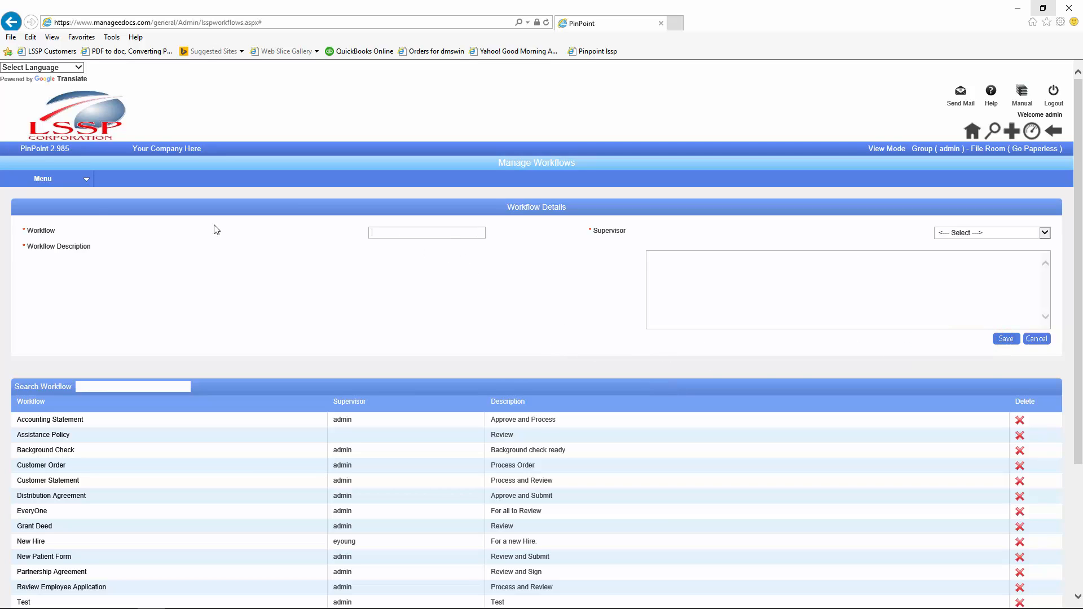
{"action": "left_click", "coordinate": [34, 184]}
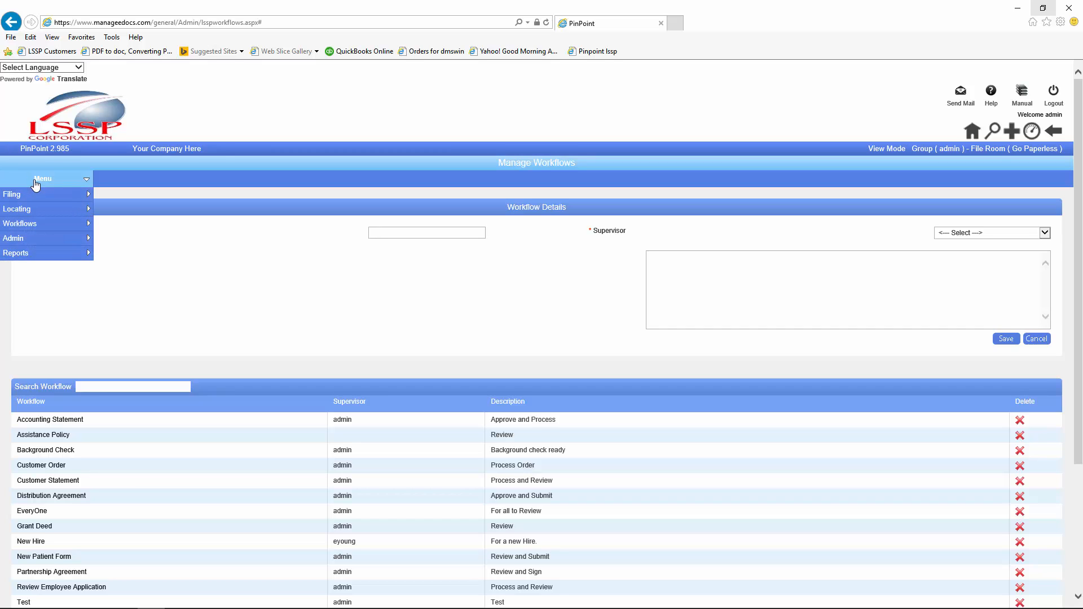
{"action": "mouse_move", "coordinate": [19, 243]}
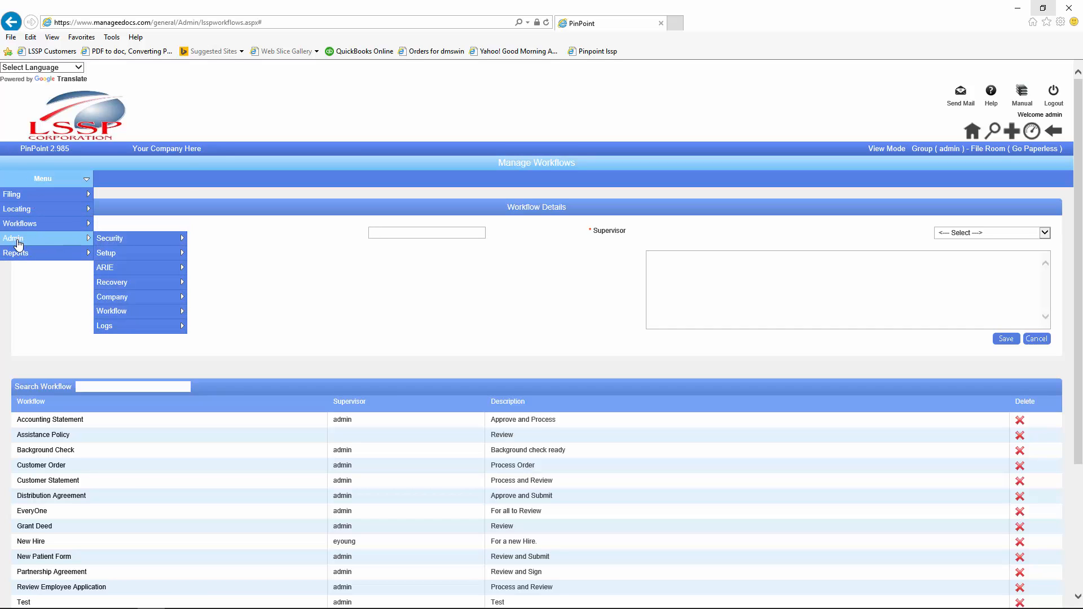
{"action": "left_click", "coordinate": [1010, 130]}
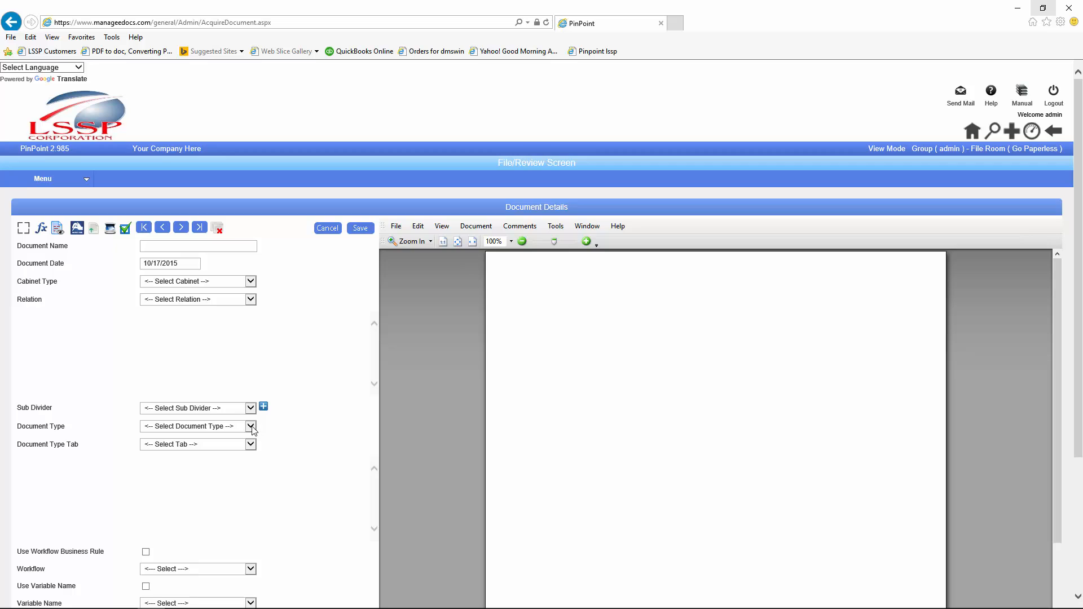
Step: Set the document type to Vendors - Invoices and enter 5600 as the Amount
{"action": "left_click", "coordinate": [252, 427]}
{"action": "key", "text": "v"}
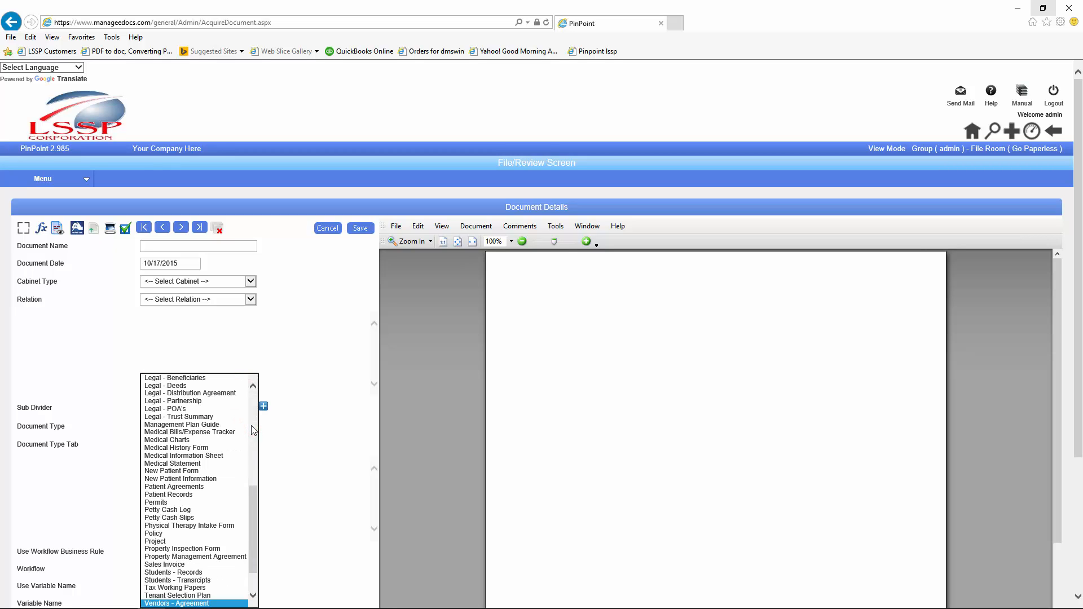
{"action": "left_click_drag", "start_coordinate": [257, 533], "coordinate": [257, 536]}
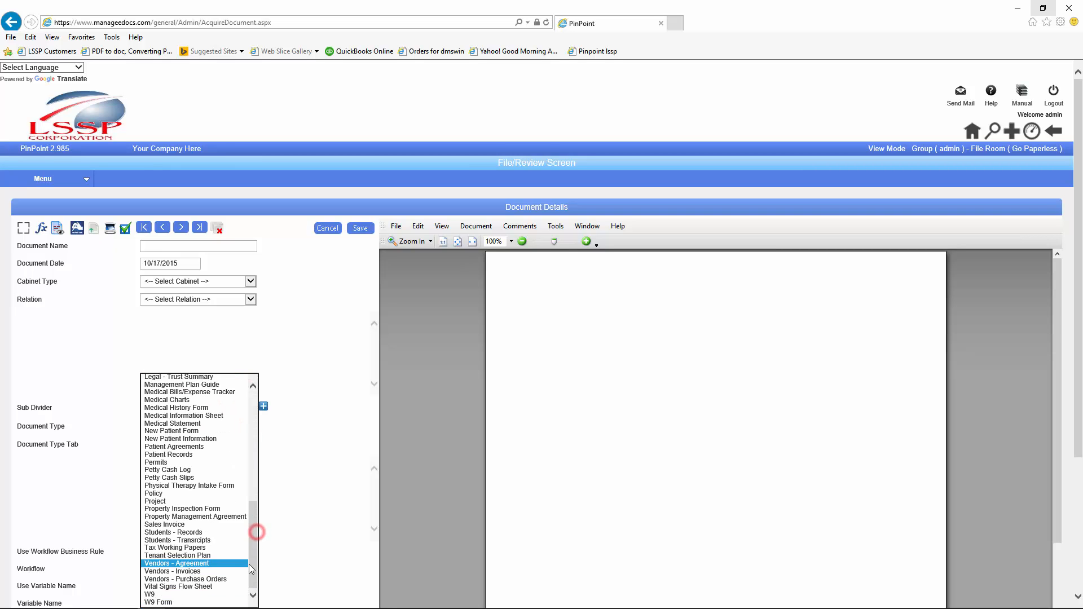
{"action": "left_click", "coordinate": [168, 569]}
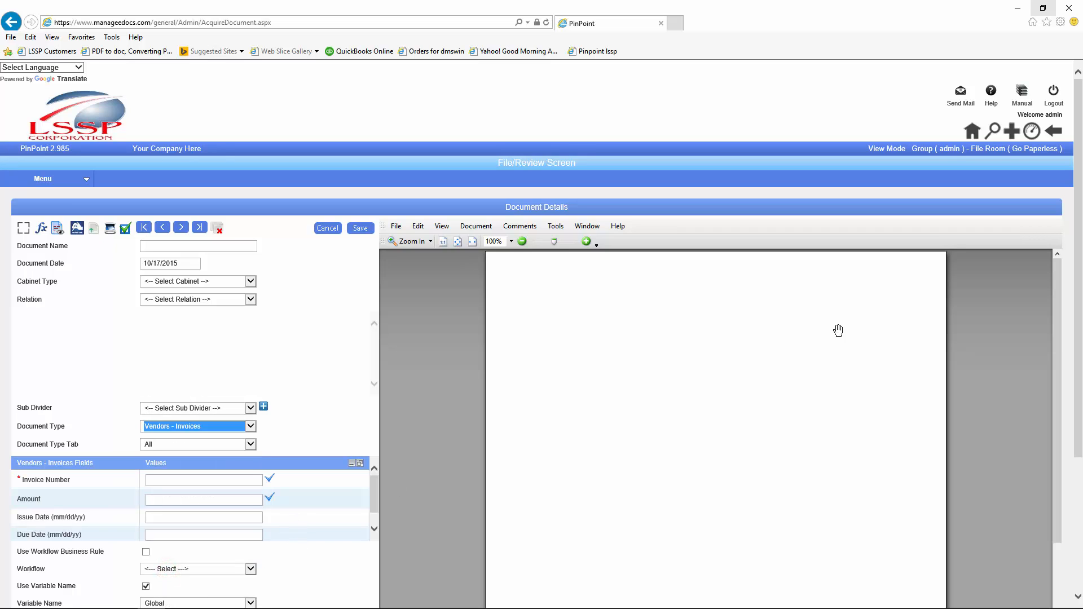
{"action": "scroll", "coordinate": [1078, 265], "scroll_direction": "down", "scroll_amount": 1}
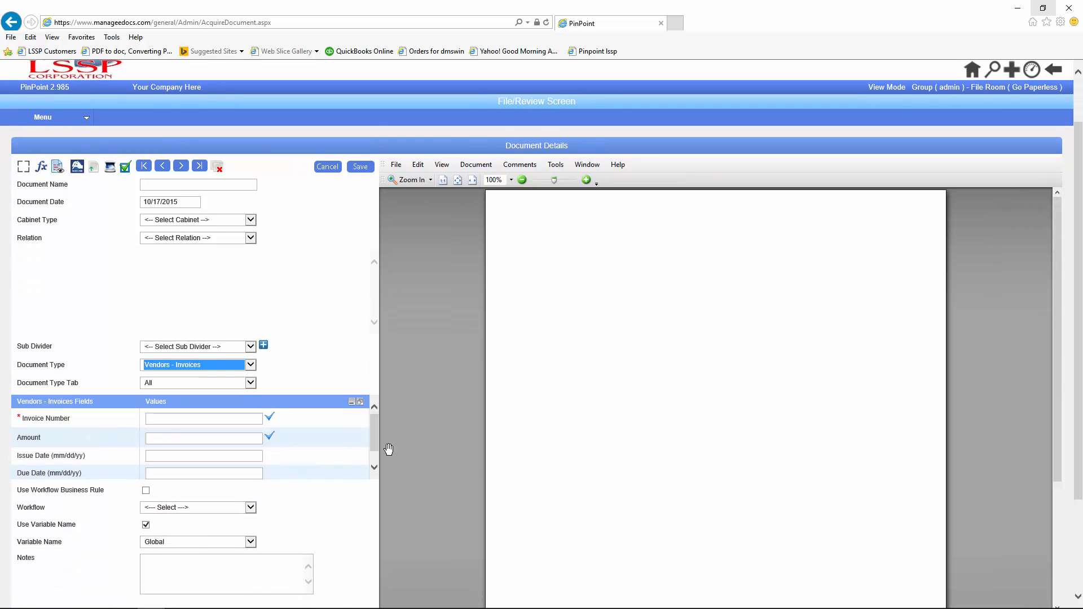
{"action": "left_click", "coordinate": [167, 439]}
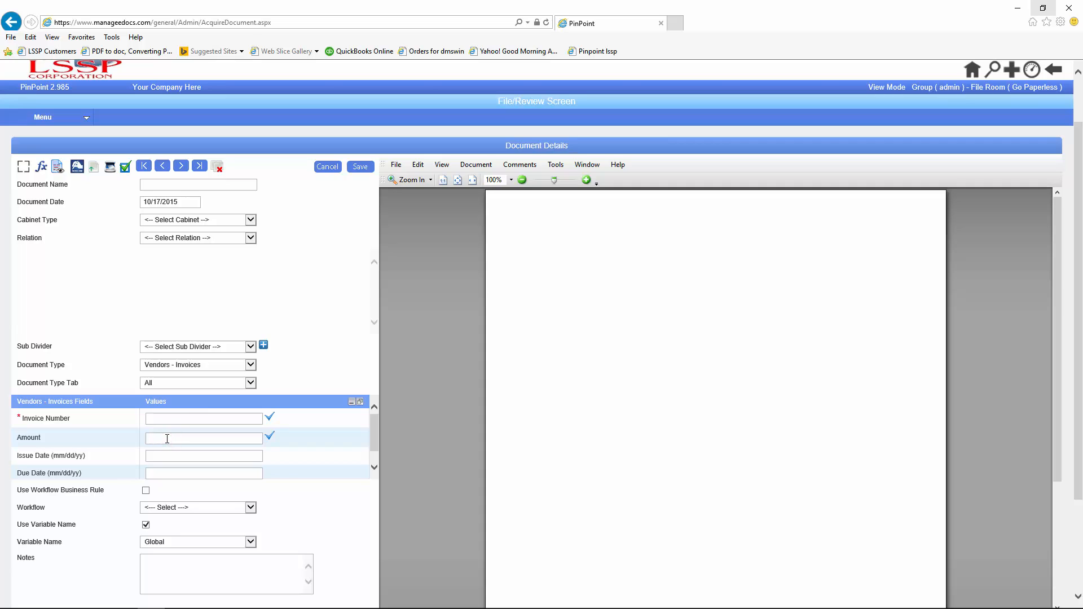
{"action": "type", "text": "5600"}
{"action": "key", "text": "Tab"}
{"action": "left_click", "coordinate": [251, 509]}
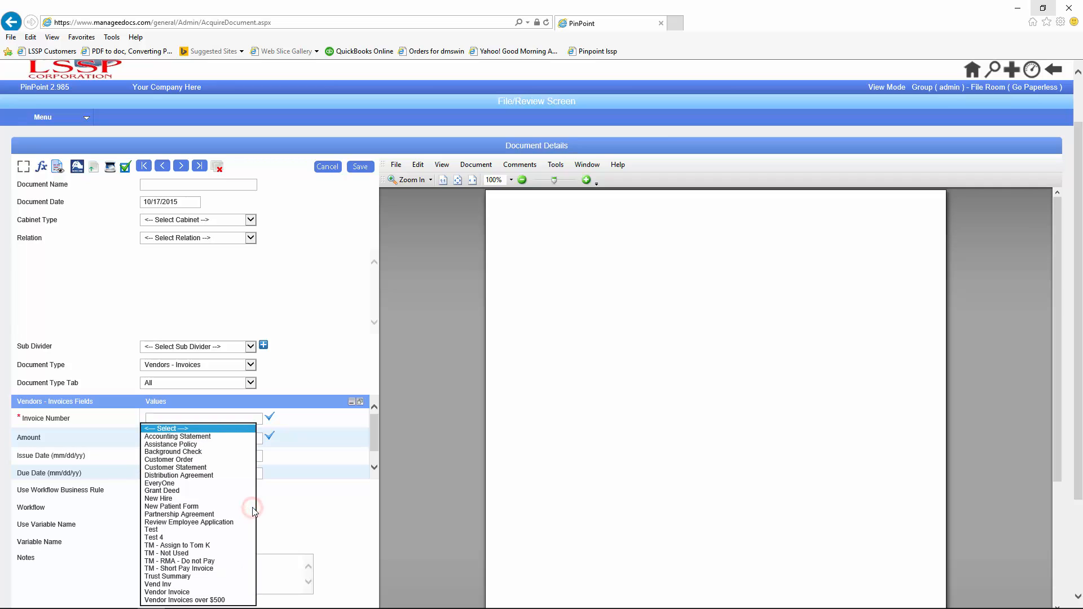
Step: Pick Vendor Invoices over $500 as the workflow, then switch it to Vendor Invoice
{"action": "left_click", "coordinate": [228, 600]}
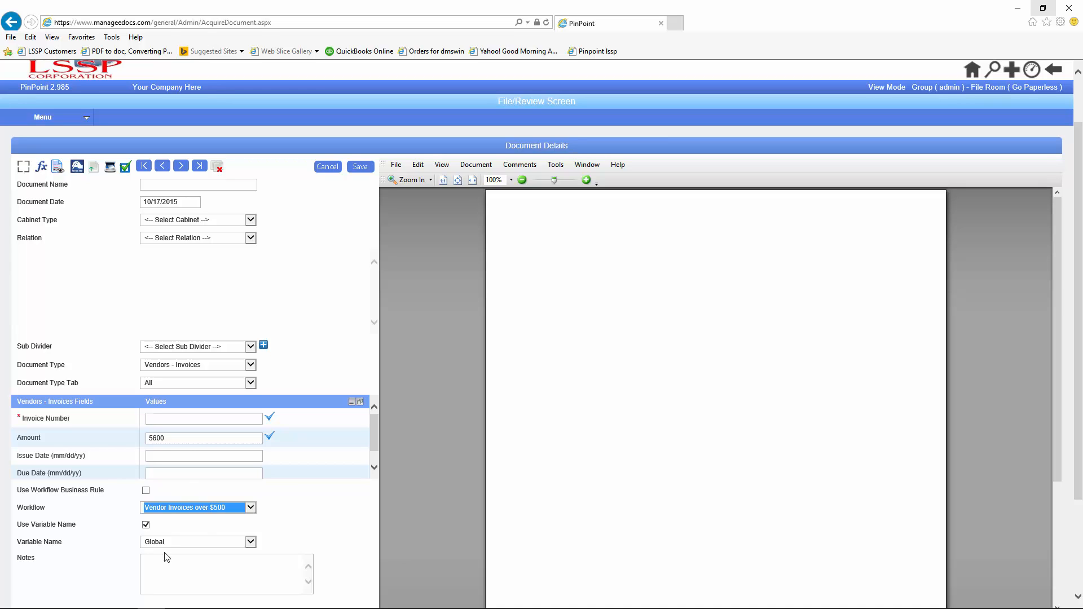
{"action": "left_click", "coordinate": [252, 508]}
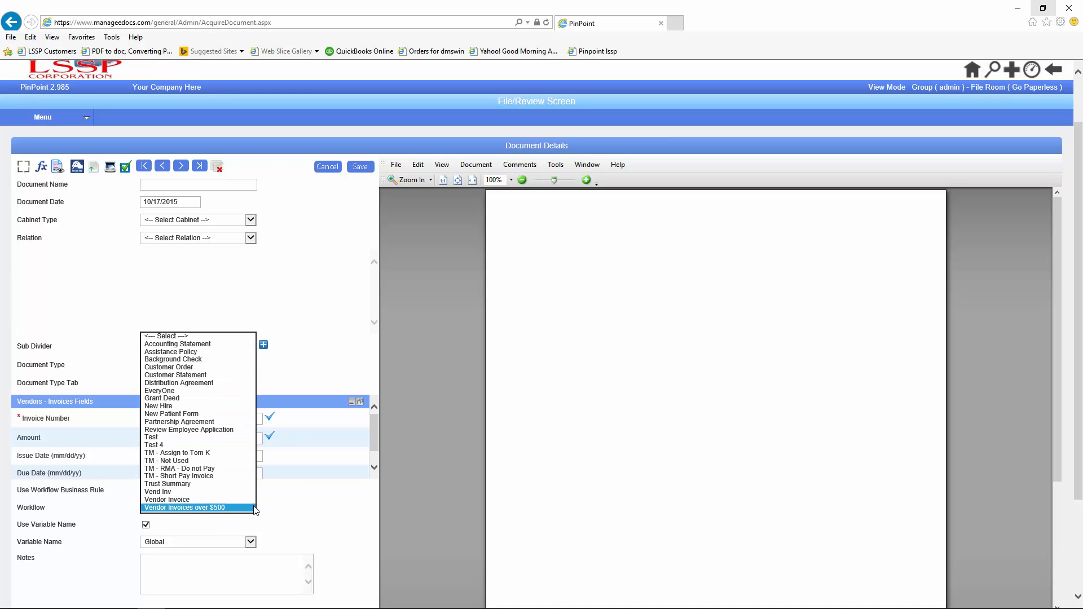
{"action": "left_click", "coordinate": [187, 500]}
{"action": "left_click", "coordinate": [336, 535]}
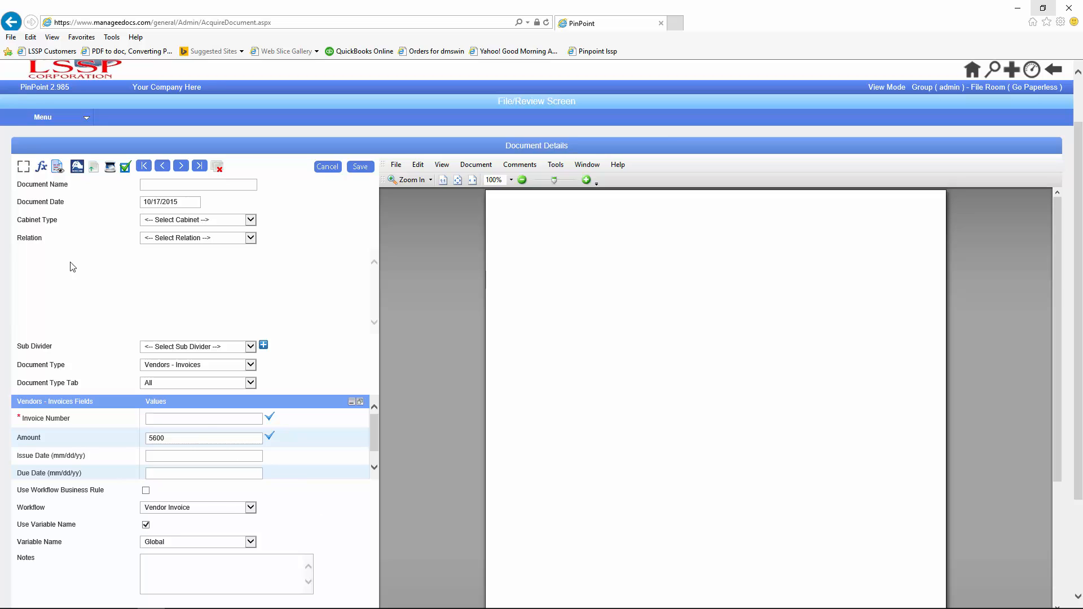
Step: Go to the Workflow Business Rules page under Admin
{"action": "left_click", "coordinate": [43, 117]}
{"action": "mouse_move", "coordinate": [62, 177]}
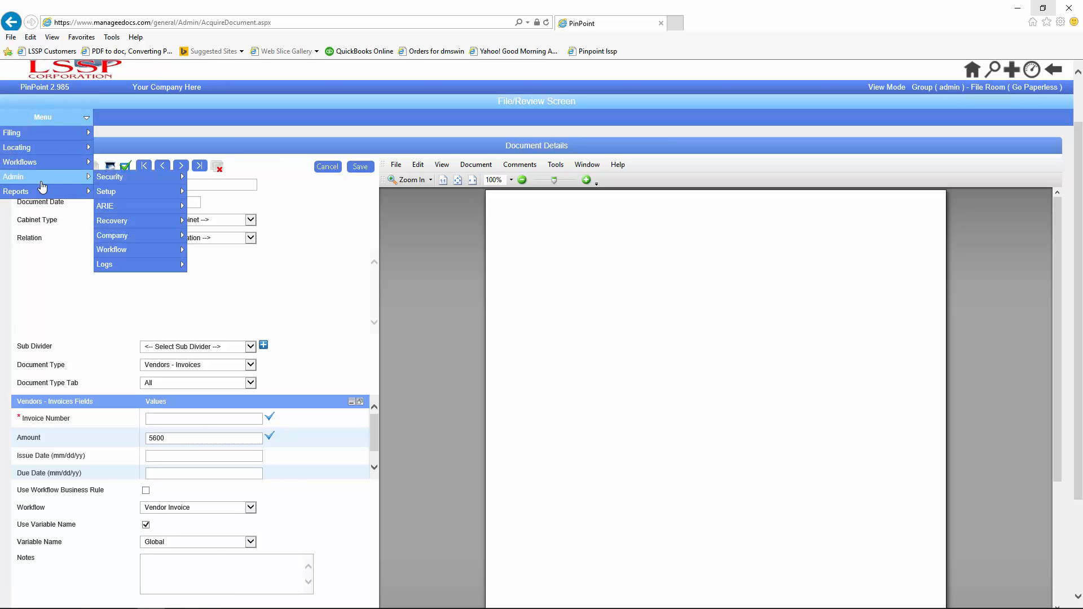
{"action": "mouse_move", "coordinate": [124, 251]}
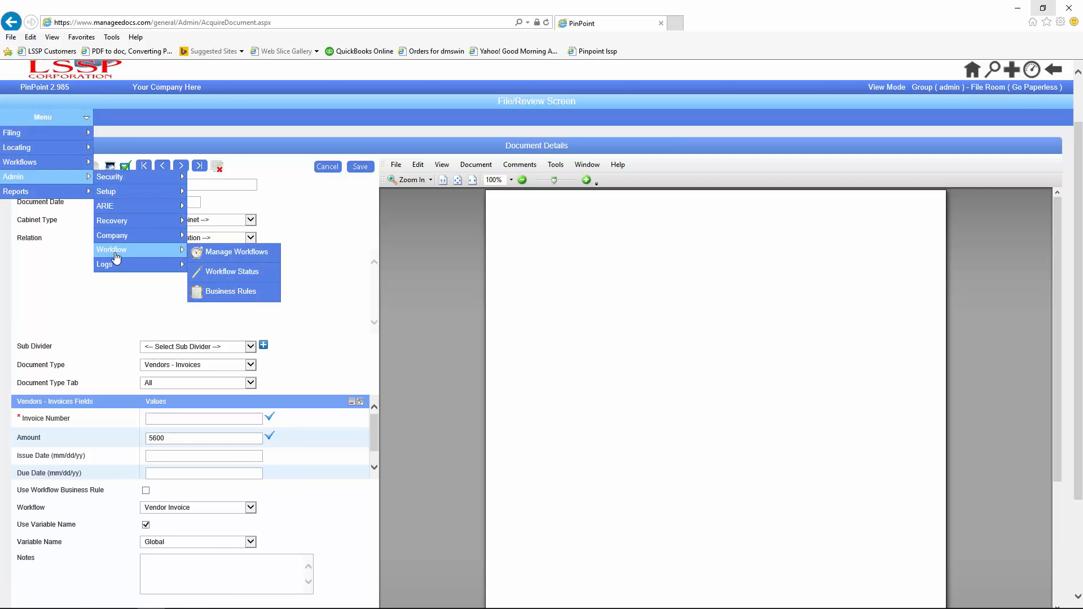
{"action": "left_click", "coordinate": [220, 292]}
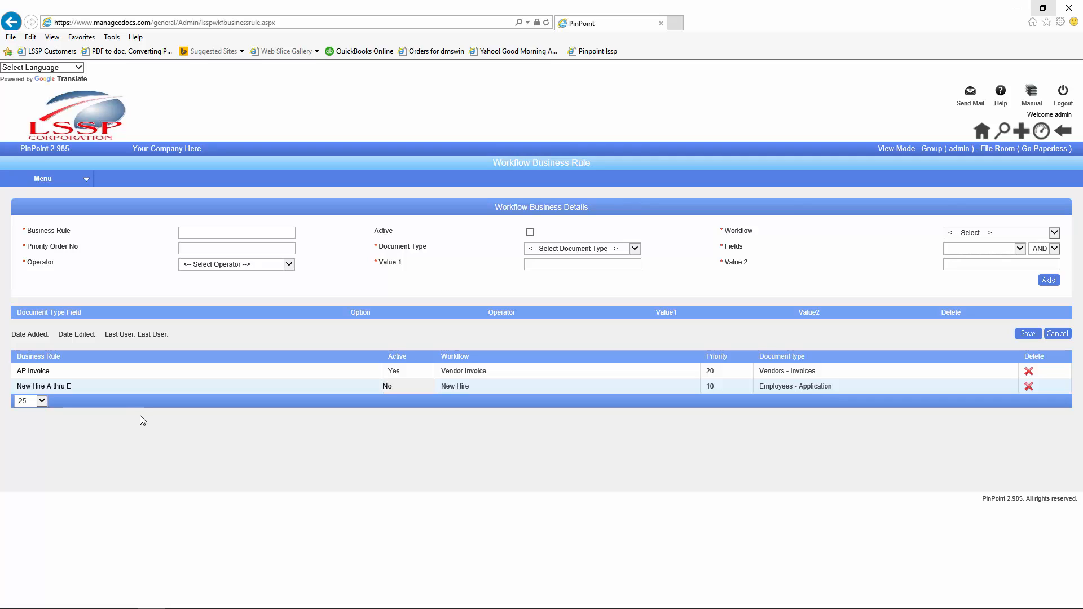
Step: Name the rule 'VI greater than 5000', make it Active, and link the Vendor Invoices over $500 workflow
{"action": "left_click", "coordinate": [197, 231]}
{"action": "key", "text": "Tab"}
{"action": "left_click", "coordinate": [530, 233]}
{"action": "left_click", "coordinate": [1053, 233]}
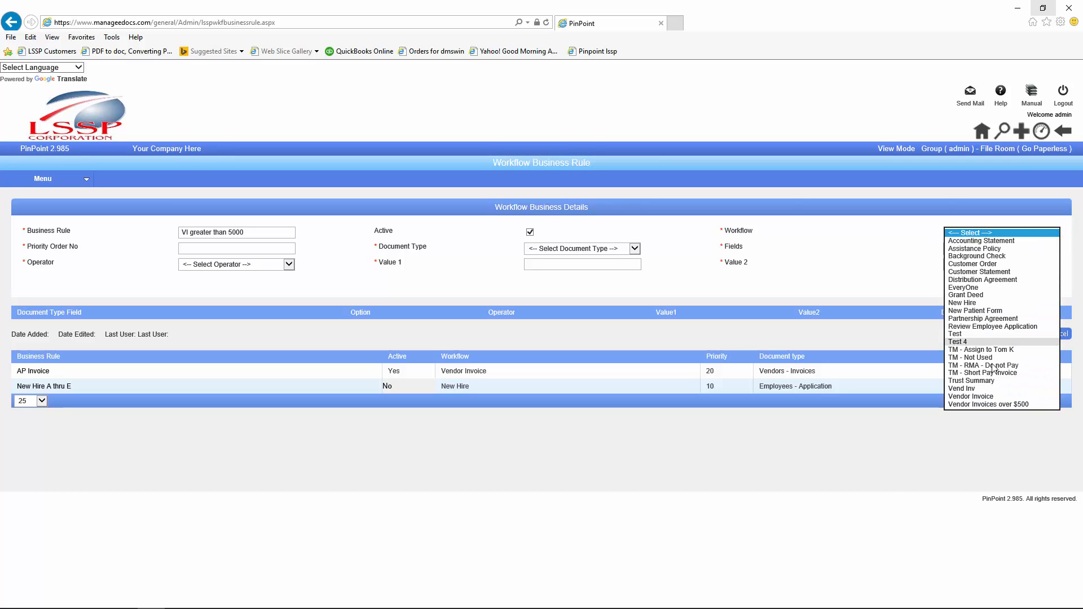
{"action": "left_click", "coordinate": [978, 405]}
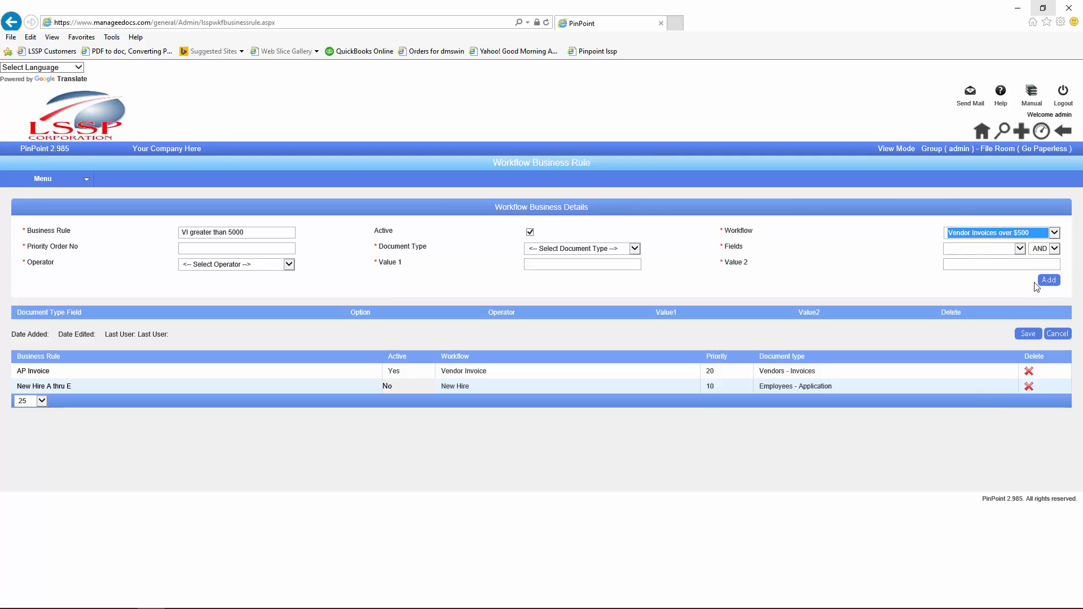
{"action": "left_click", "coordinate": [180, 248]}
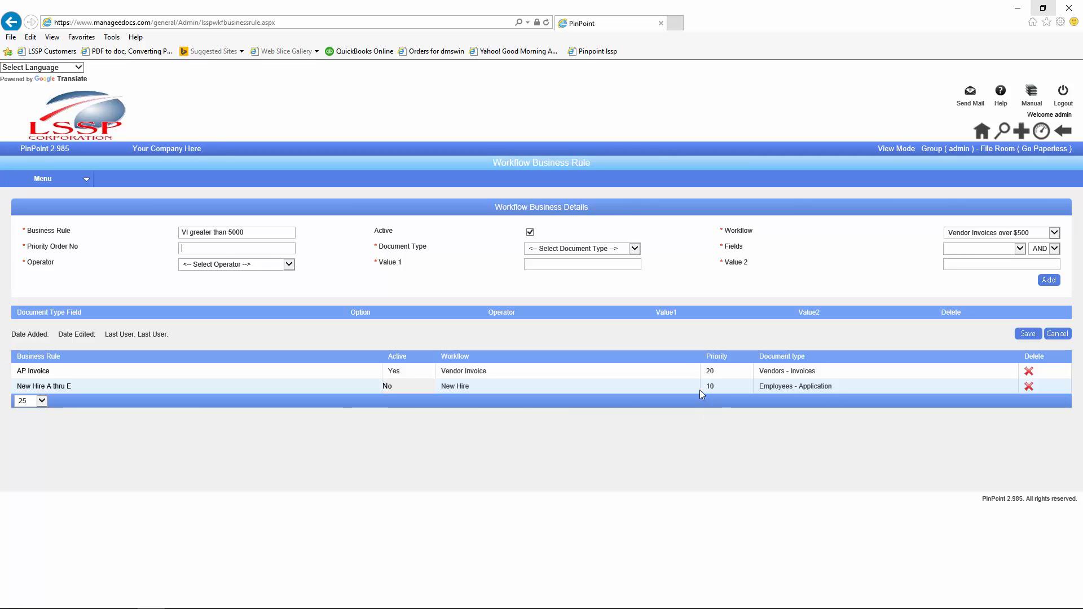
Step: Give the rule priority order 35 and document type Vendors - Invoices
{"action": "type", "text": "35"}
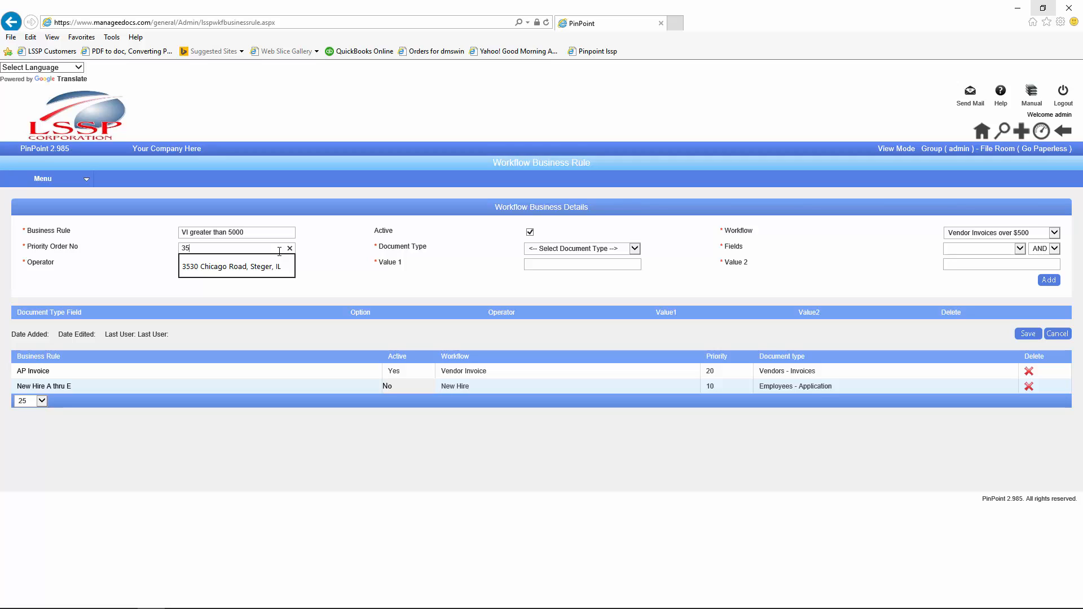
{"action": "key", "text": "Tab"}
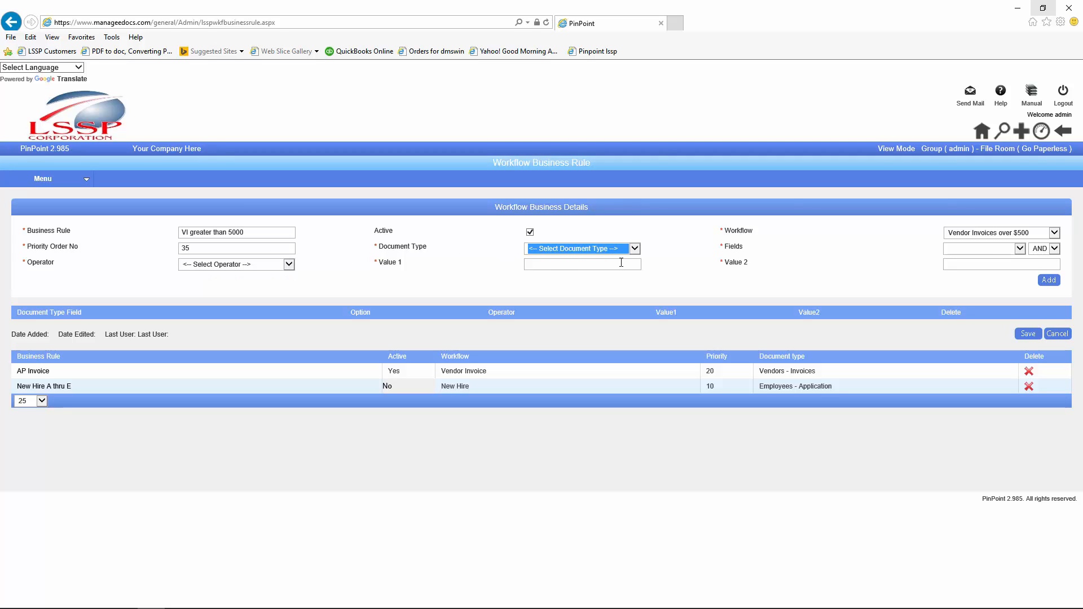
{"action": "left_click", "coordinate": [634, 248]}
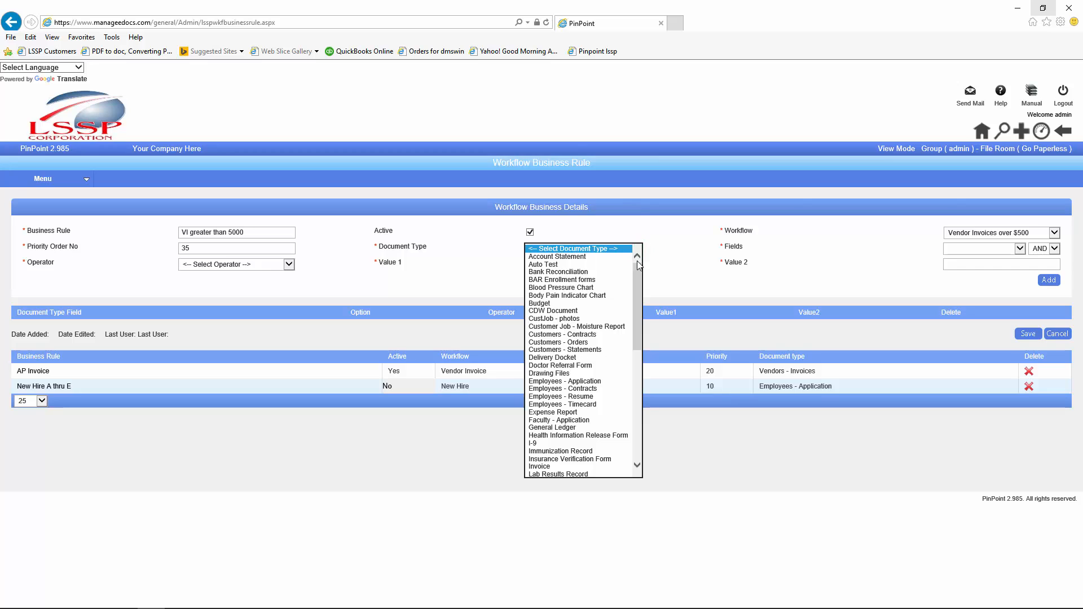
{"action": "left_click", "coordinate": [640, 280]}
{"action": "left_click_drag", "start_coordinate": [640, 282], "coordinate": [641, 398]}
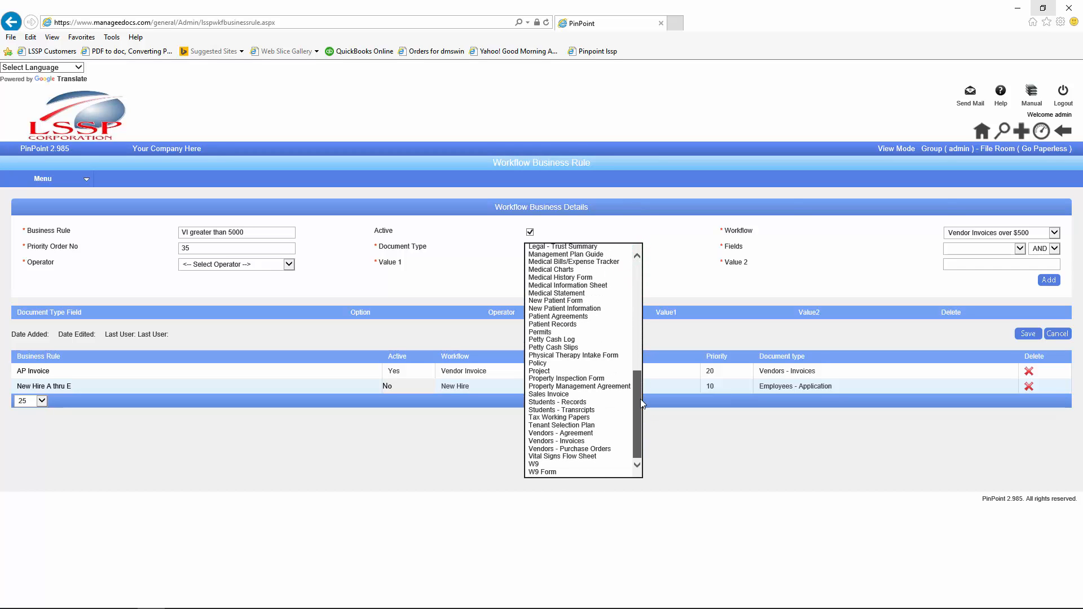
{"action": "left_click", "coordinate": [584, 442]}
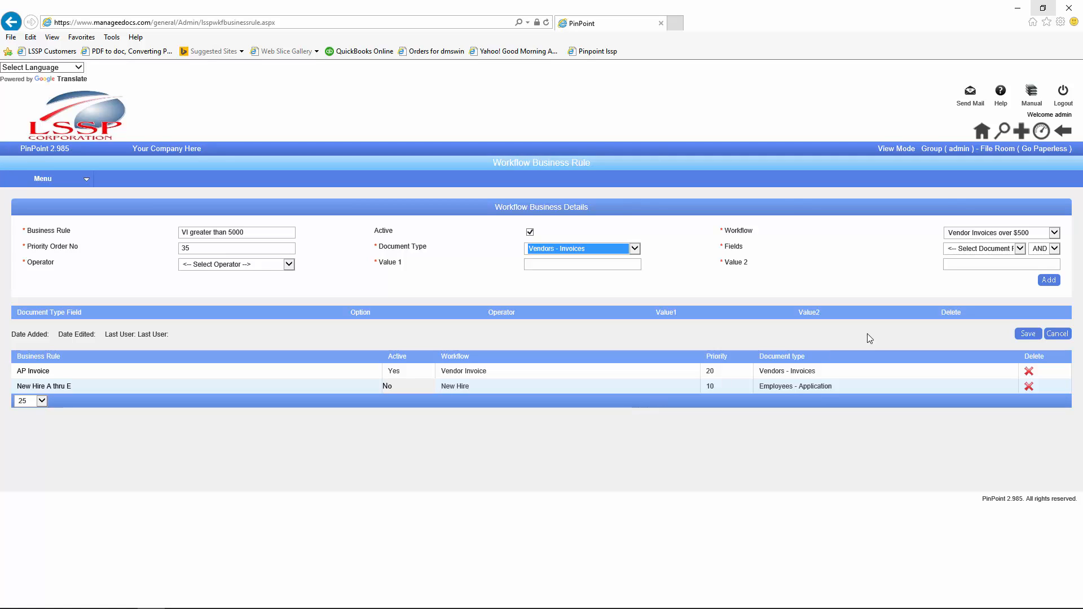
Step: Build the condition: field Amount, AND, operator Greater than, value 5000
{"action": "left_click", "coordinate": [1021, 249]}
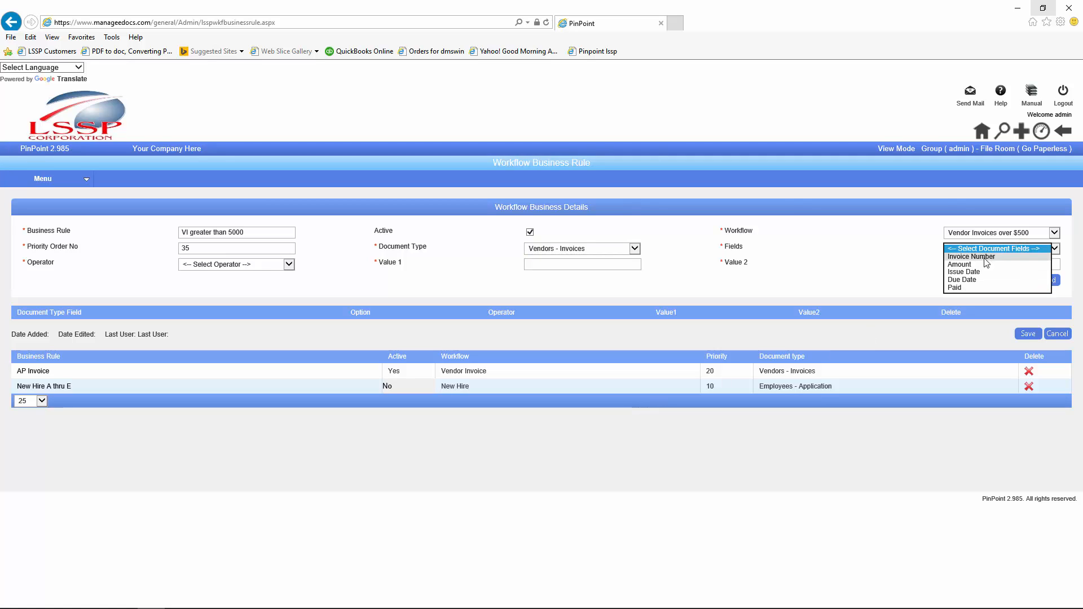
{"action": "left_click", "coordinate": [964, 265]}
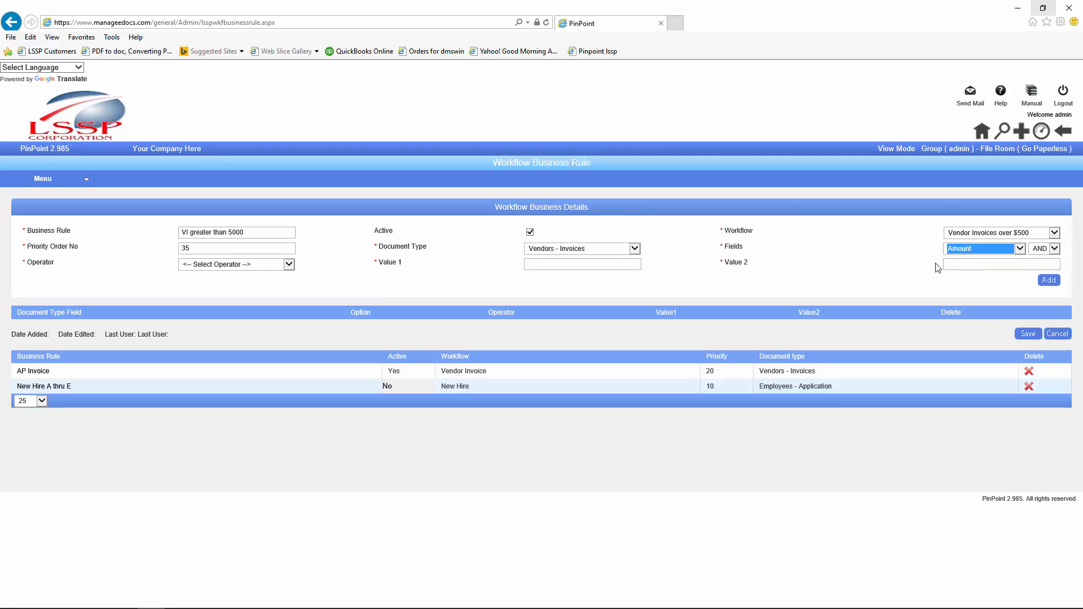
{"action": "left_click", "coordinate": [1050, 248]}
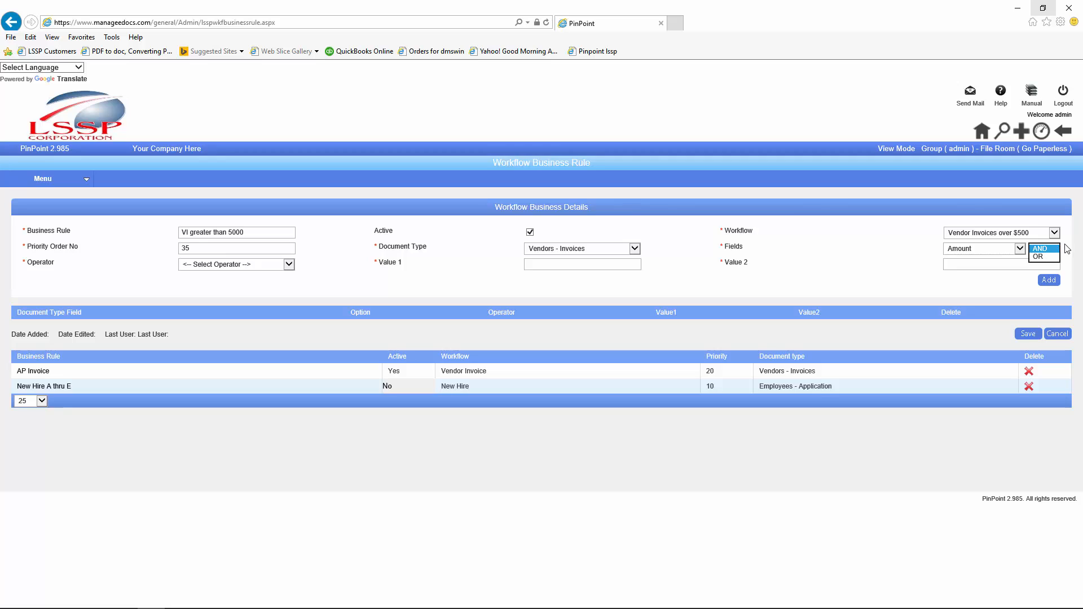
{"action": "left_click", "coordinate": [1048, 248]}
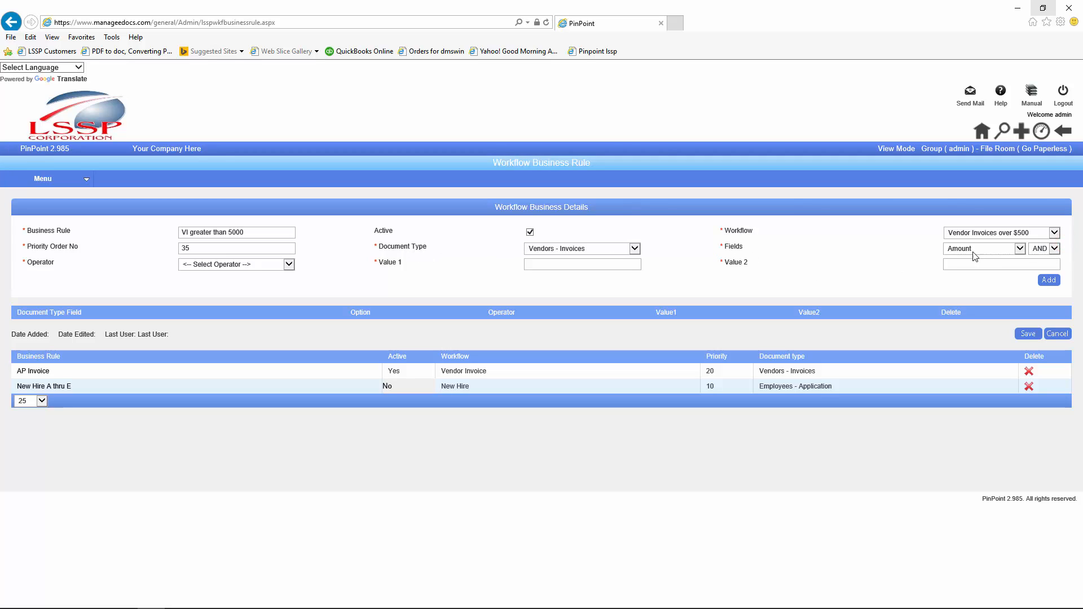
{"action": "left_click", "coordinate": [289, 264]}
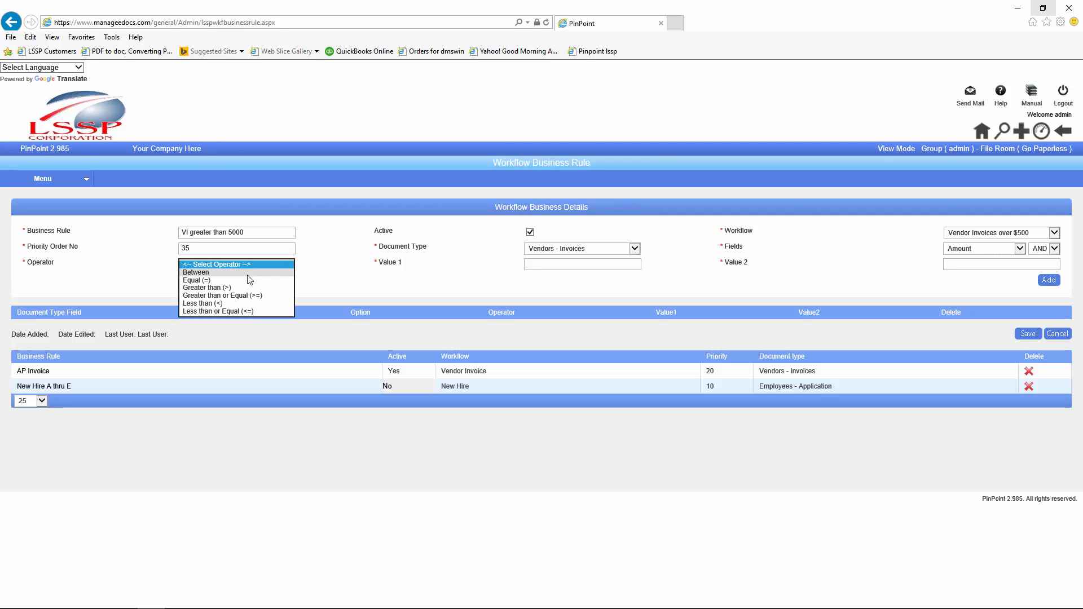
{"action": "left_click", "coordinate": [222, 288]}
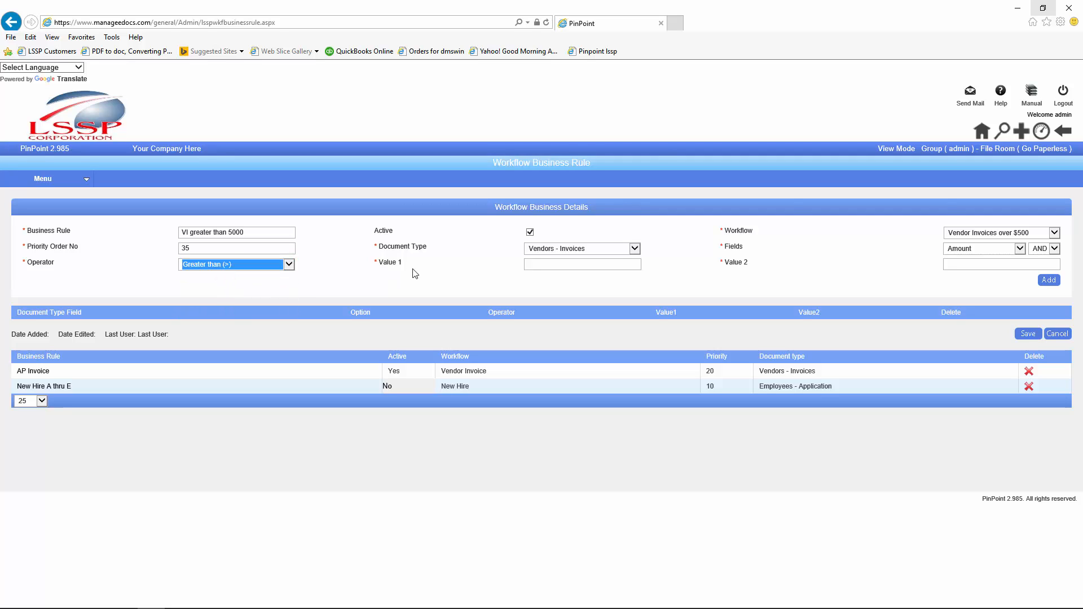
{"action": "left_click", "coordinate": [530, 264]}
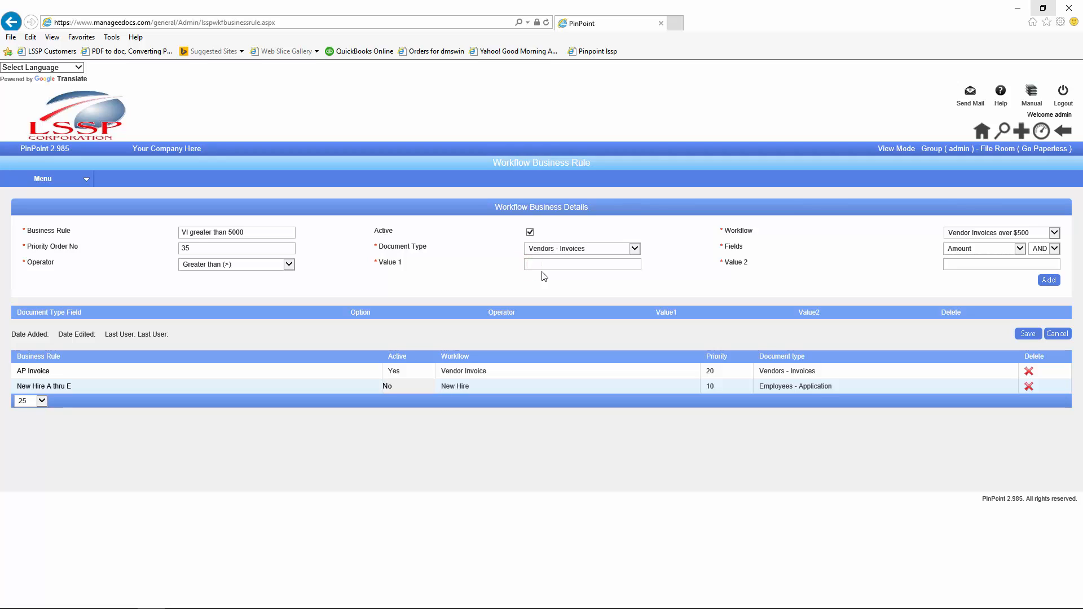
{"action": "type", "text": "5000"}
{"action": "left_click", "coordinate": [290, 264]}
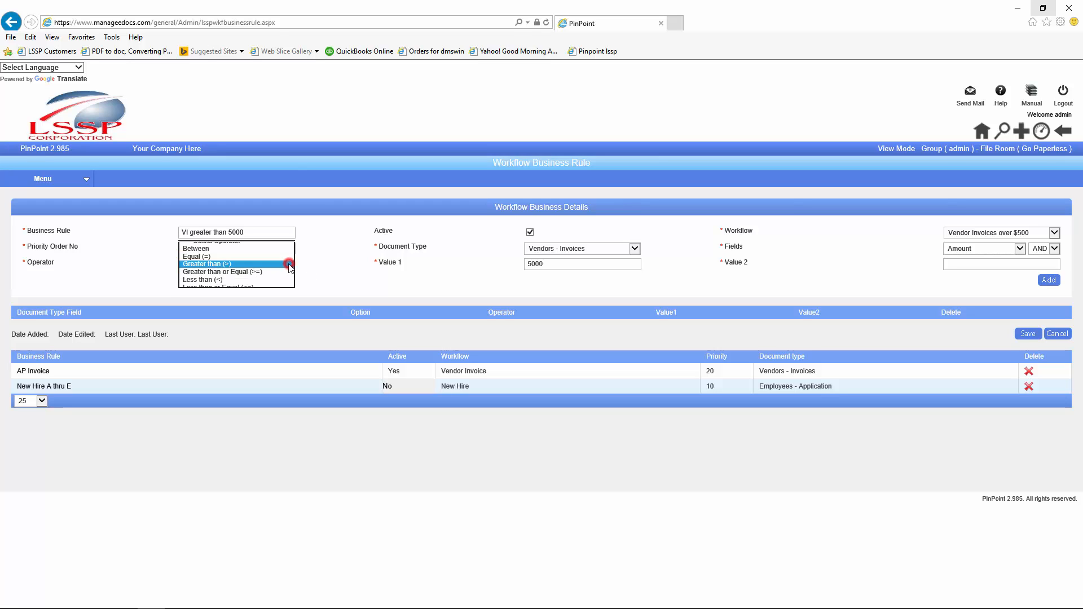
{"action": "left_click", "coordinate": [253, 264]}
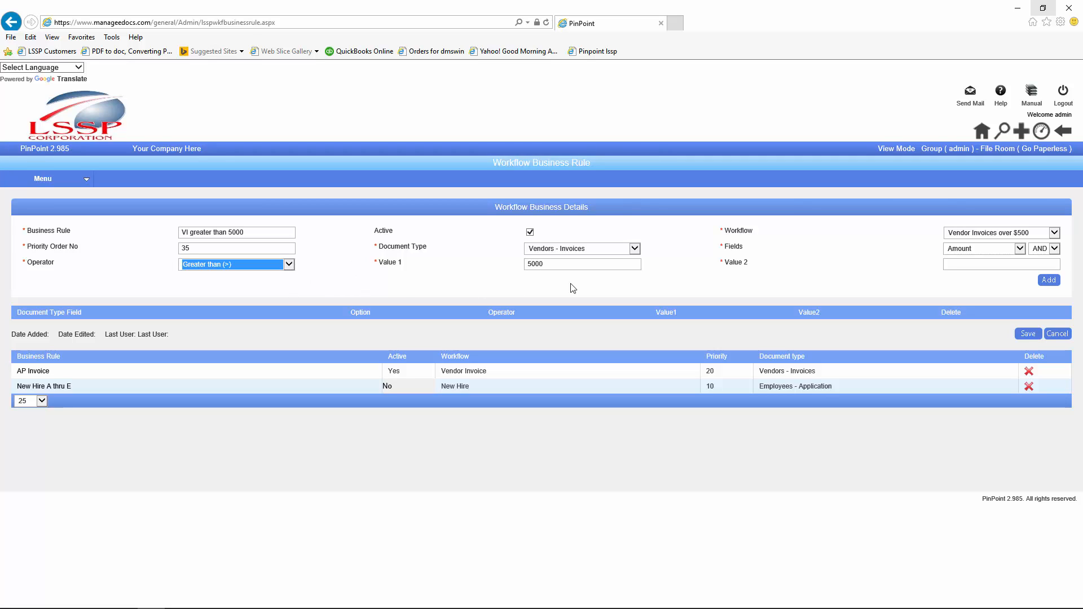
Step: Add the Amount > 5000 condition, save the rule, and start a new document
{"action": "left_click", "coordinate": [1048, 282]}
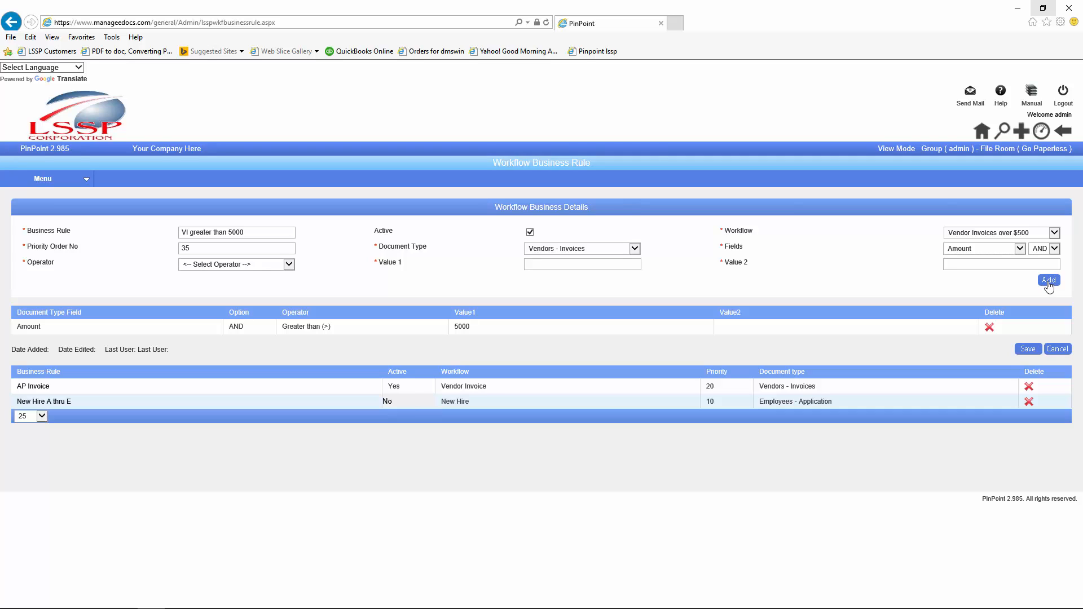
{"action": "left_click", "coordinate": [1026, 349]}
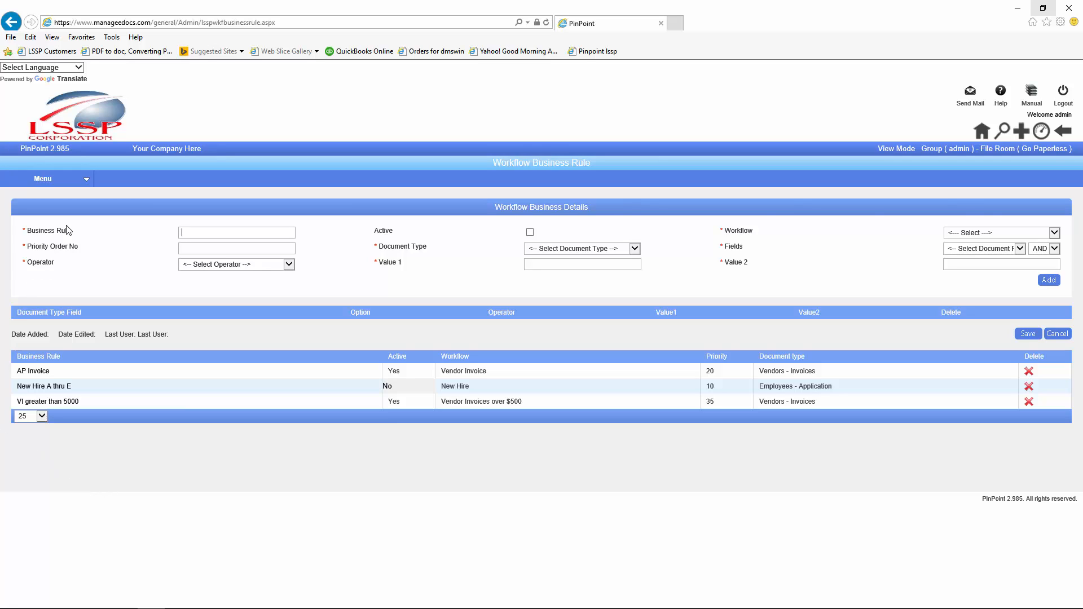
{"action": "left_click", "coordinate": [1022, 133]}
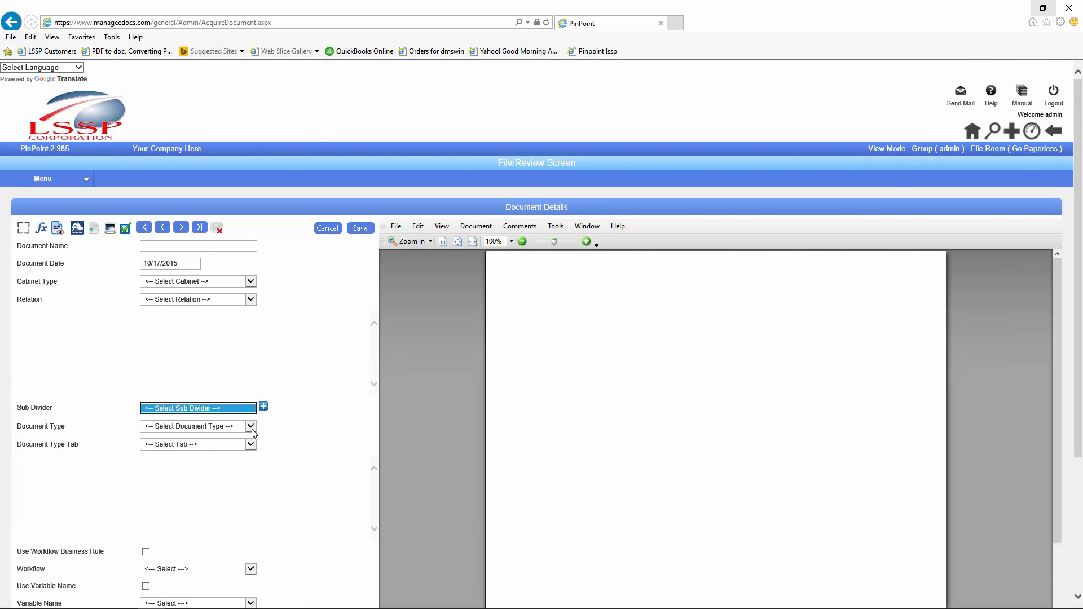
Step: Make the new document Vendors - Invoices, tick Use Workflow Business Rule, and enter Amount 5001
{"action": "left_click", "coordinate": [250, 427]}
{"action": "scroll", "coordinate": [180, 555], "scroll_direction": "down", "scroll_amount": 5}
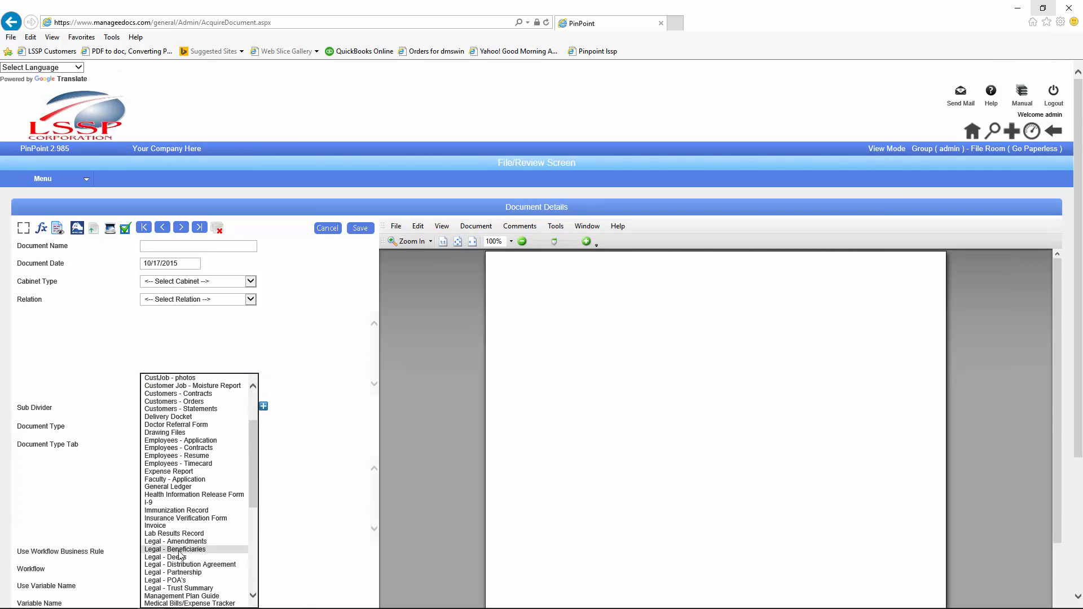
{"action": "scroll", "coordinate": [181, 556], "scroll_direction": "down", "scroll_amount": 9}
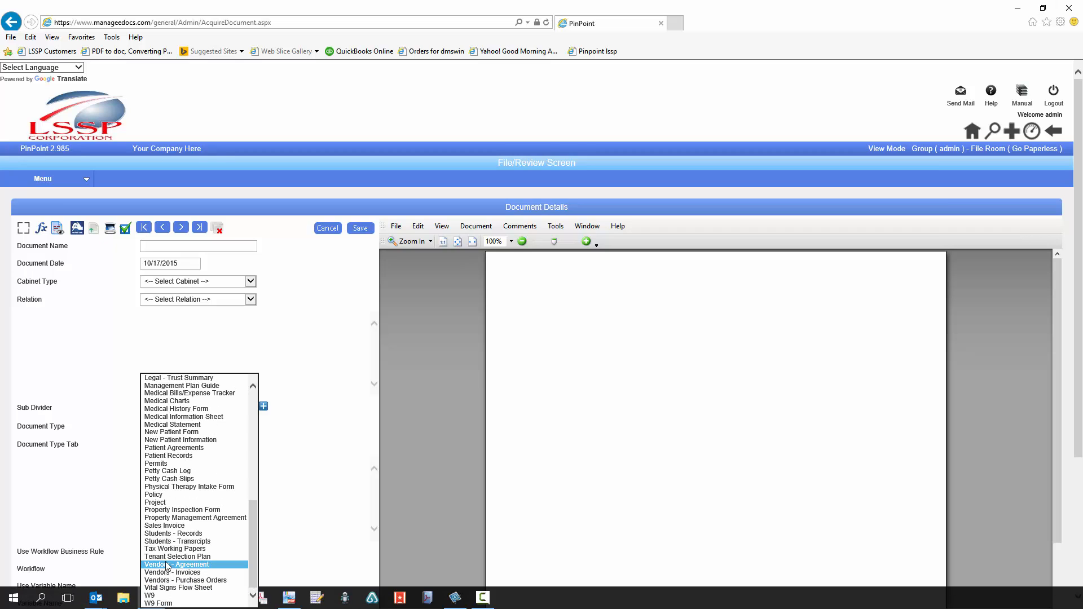
{"action": "left_click", "coordinate": [165, 573]}
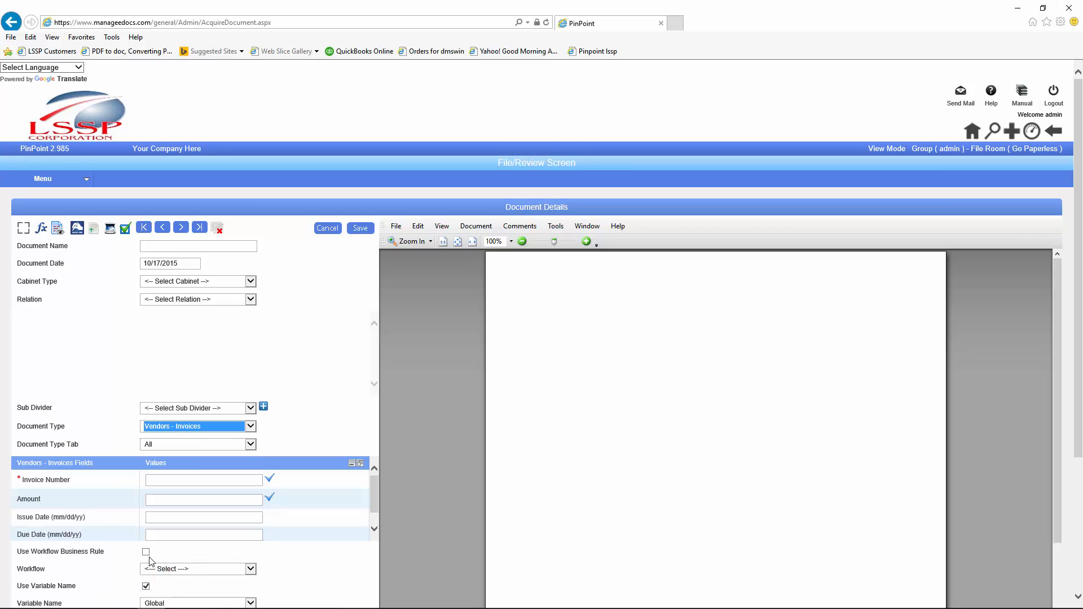
{"action": "left_click", "coordinate": [146, 552]}
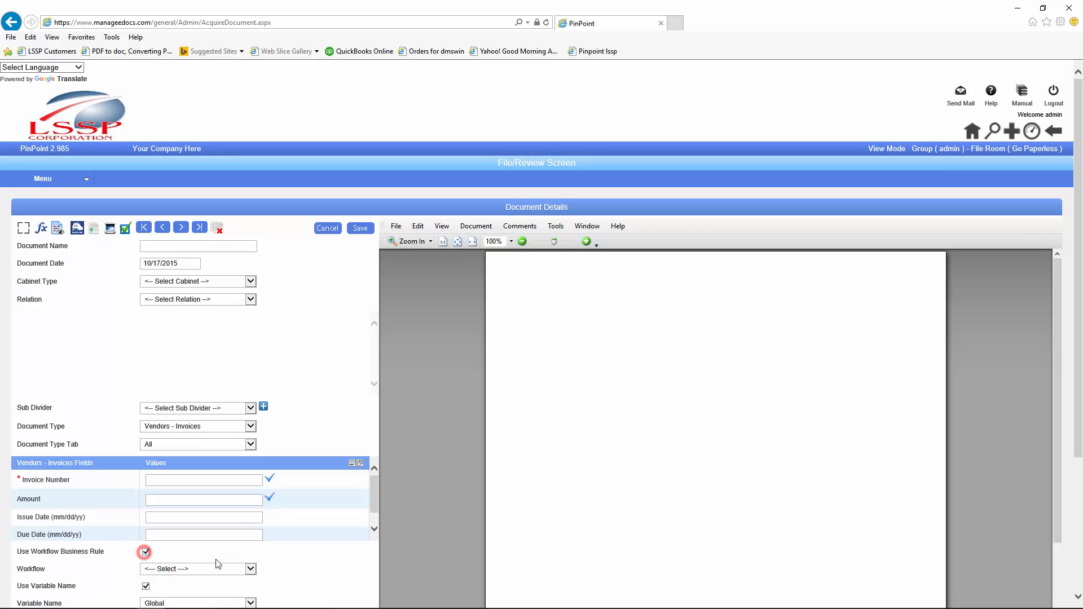
{"action": "left_click", "coordinate": [252, 572]}
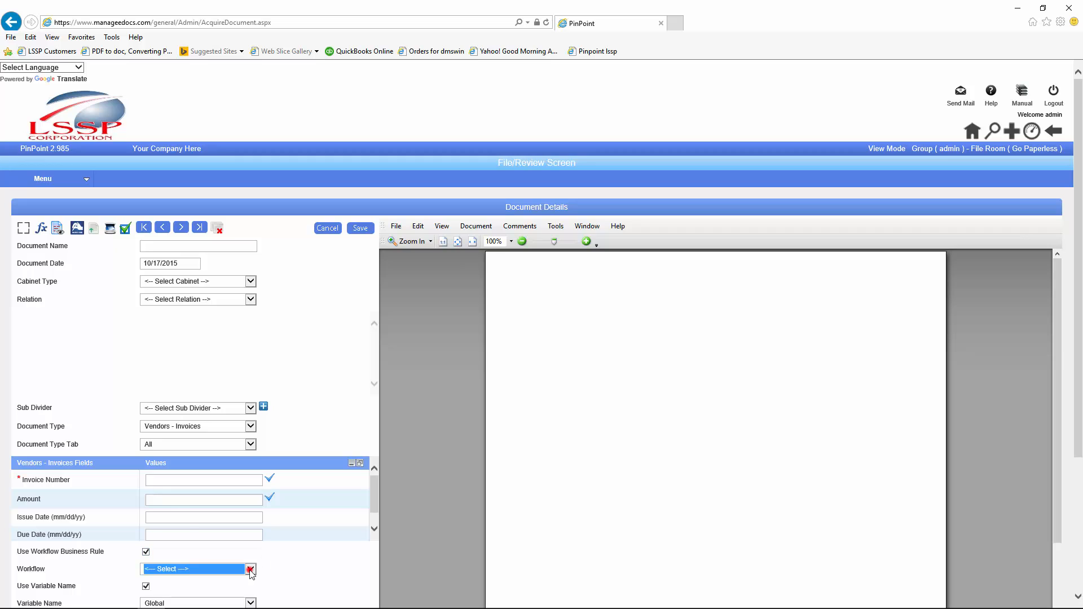
{"action": "left_click", "coordinate": [320, 573]}
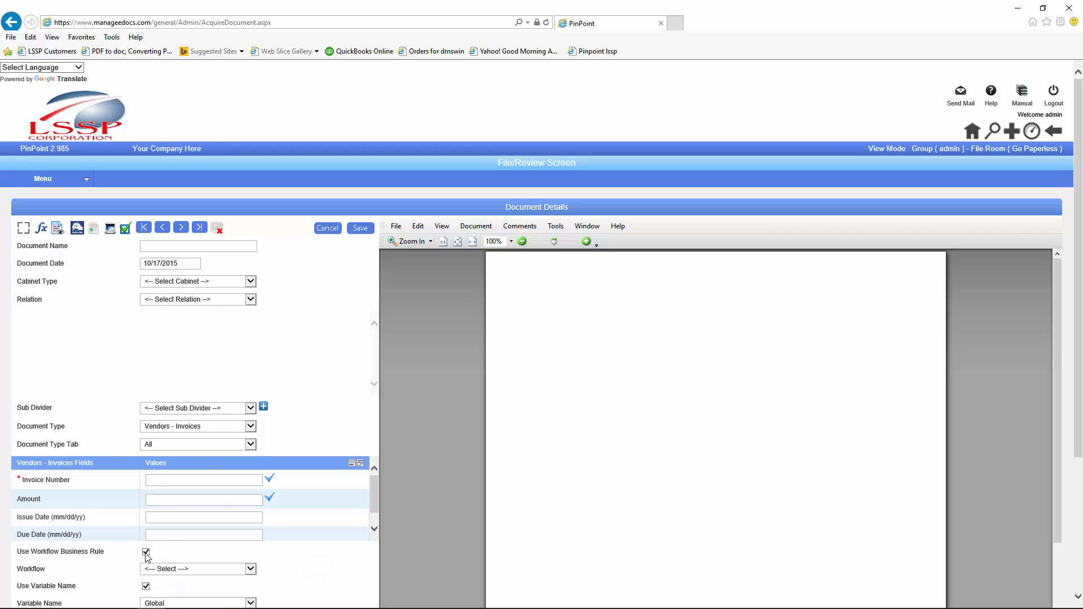
{"action": "left_click", "coordinate": [167, 499]}
{"action": "double_click", "coordinate": [161, 500]}
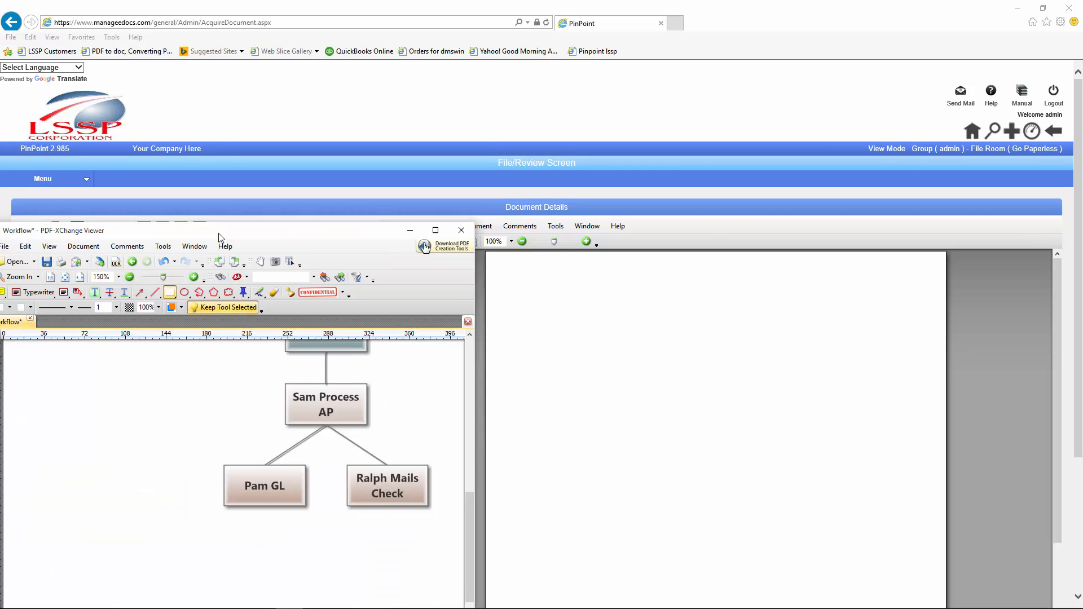
Step: Maximize the PDF-XChange workflow chart, scroll through the greater than $5000 split, then minimize it
{"action": "left_click_drag", "start_coordinate": [218, 232], "coordinate": [499, 153]}
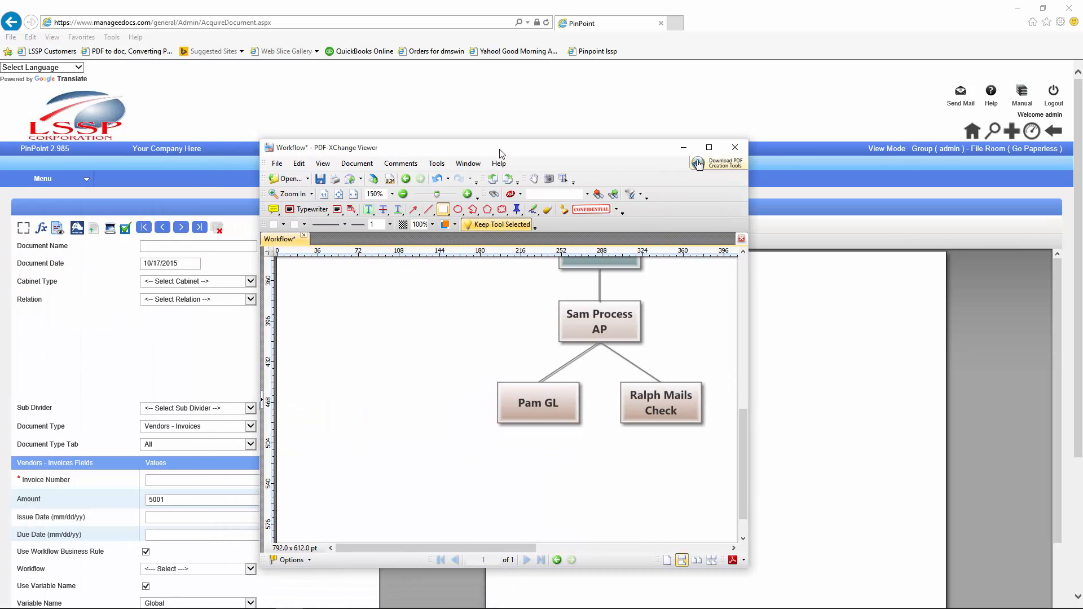
{"action": "left_click", "coordinate": [708, 147]}
{"action": "scroll", "coordinate": [664, 204], "scroll_direction": "up", "scroll_amount": 3}
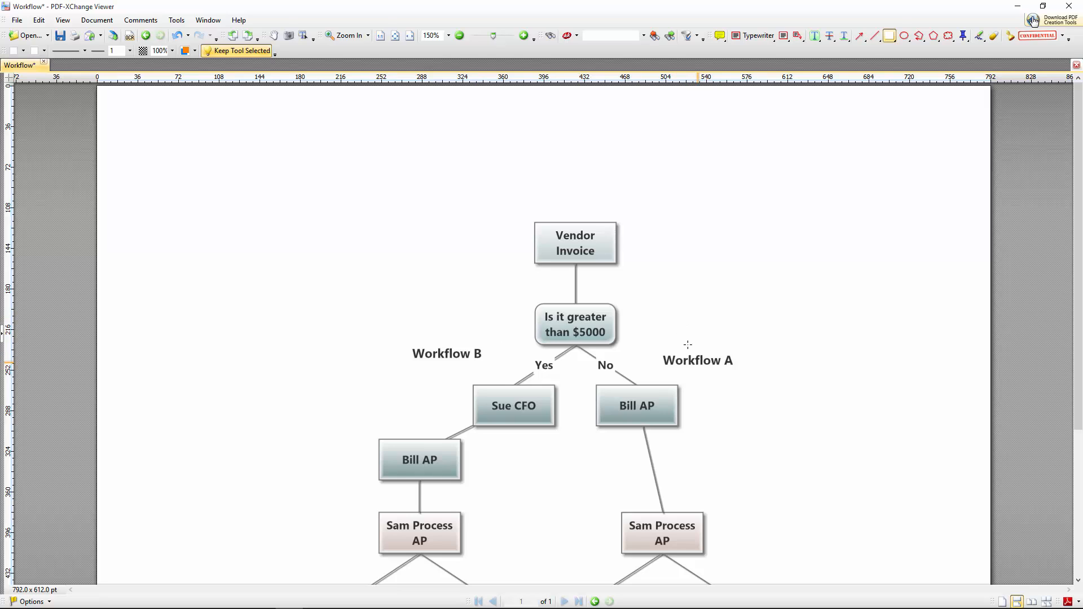
{"action": "scroll", "coordinate": [743, 485], "scroll_direction": "down", "scroll_amount": 3}
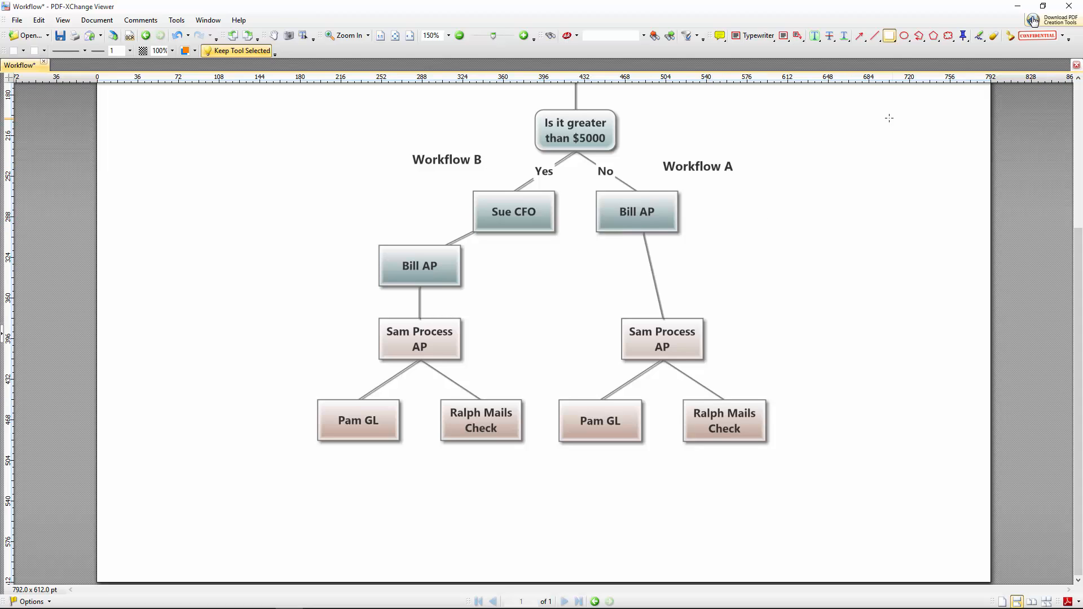
{"action": "left_click", "coordinate": [1018, 6]}
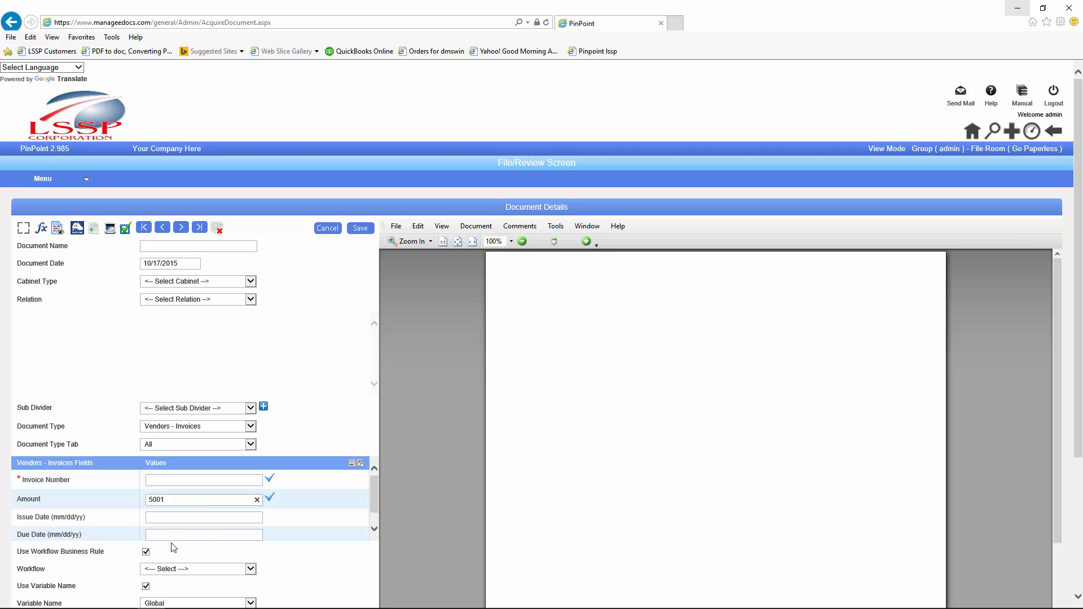
Step: Load the Files Vendor Invoices rule from Admin > ARIE > Distribution Rules for editing
{"action": "double_click", "coordinate": [175, 504]}
{"action": "left_click", "coordinate": [172, 555]}
{"action": "left_click", "coordinate": [38, 176]}
{"action": "mouse_move", "coordinate": [25, 239]}
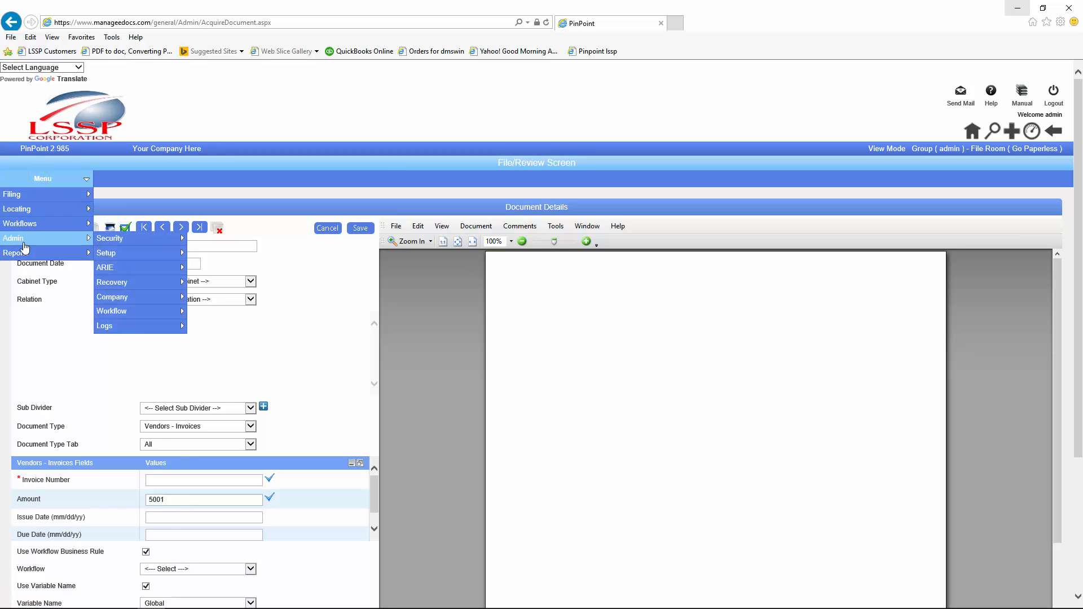
{"action": "mouse_move", "coordinate": [106, 269]}
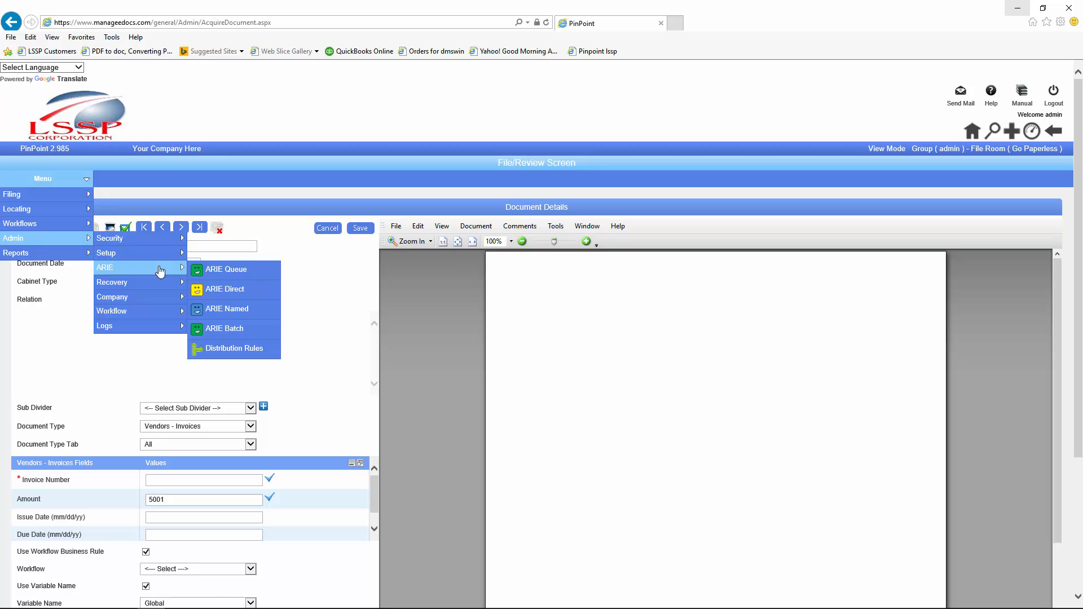
{"action": "left_click", "coordinate": [218, 350]}
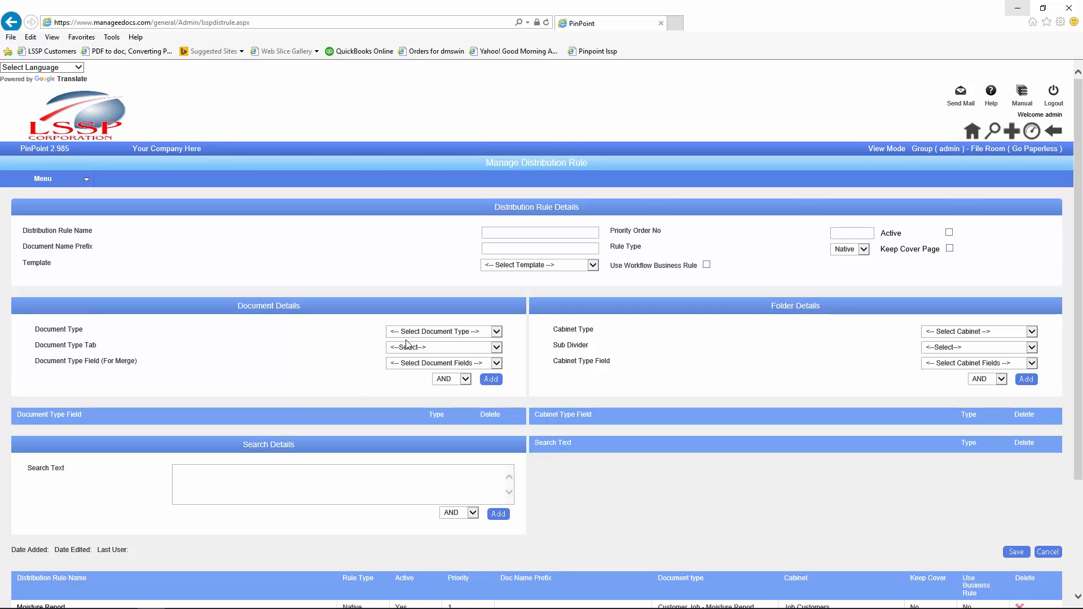
{"action": "scroll", "coordinate": [405, 346], "scroll_direction": "down", "scroll_amount": 3}
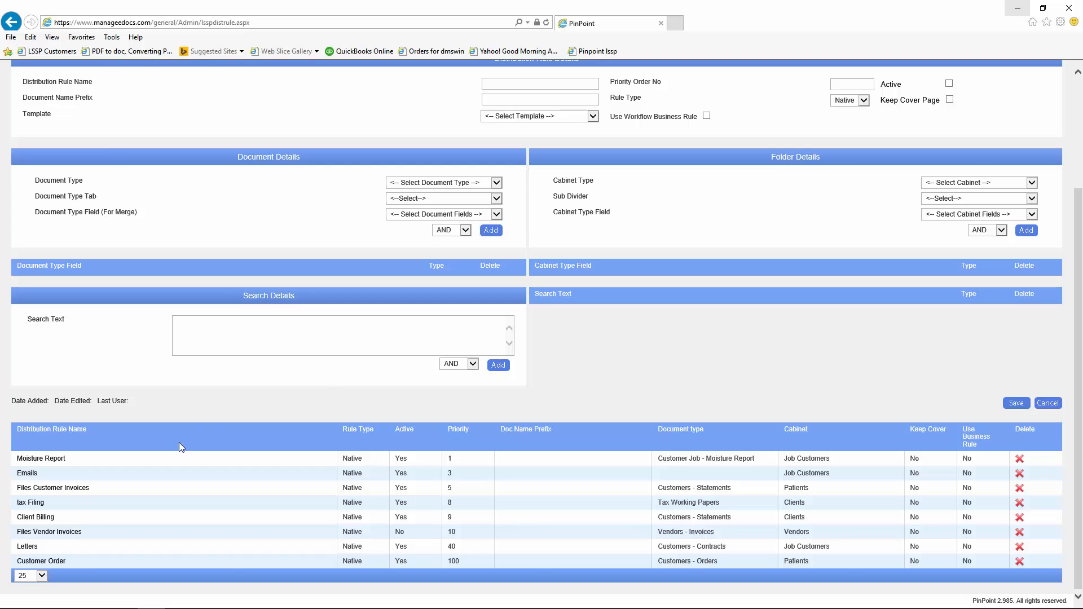
{"action": "left_click", "coordinate": [61, 530]}
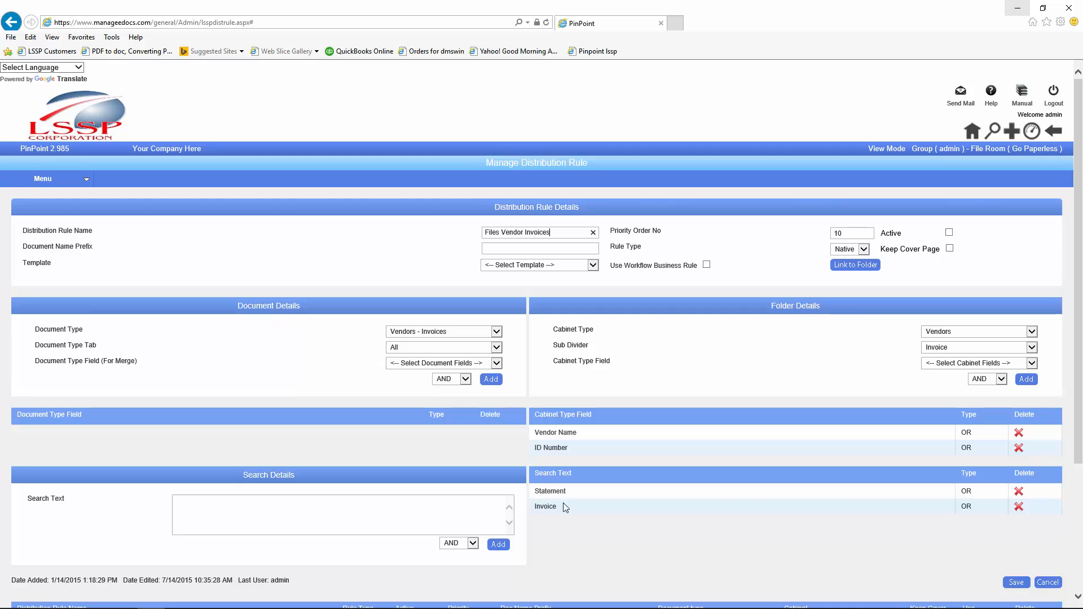
Step: Tick Use Workflow Business Rule on the Files Vendor Invoices rule, leaving Template unselected
{"action": "left_click", "coordinate": [707, 265]}
{"action": "left_click", "coordinate": [592, 264]}
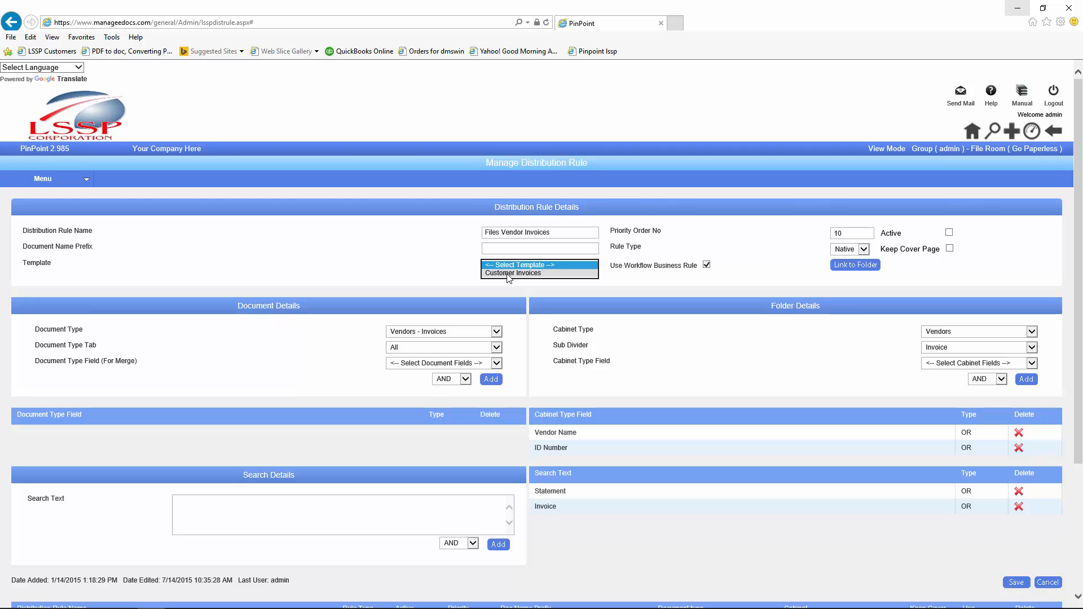
{"action": "left_click", "coordinate": [465, 276]}
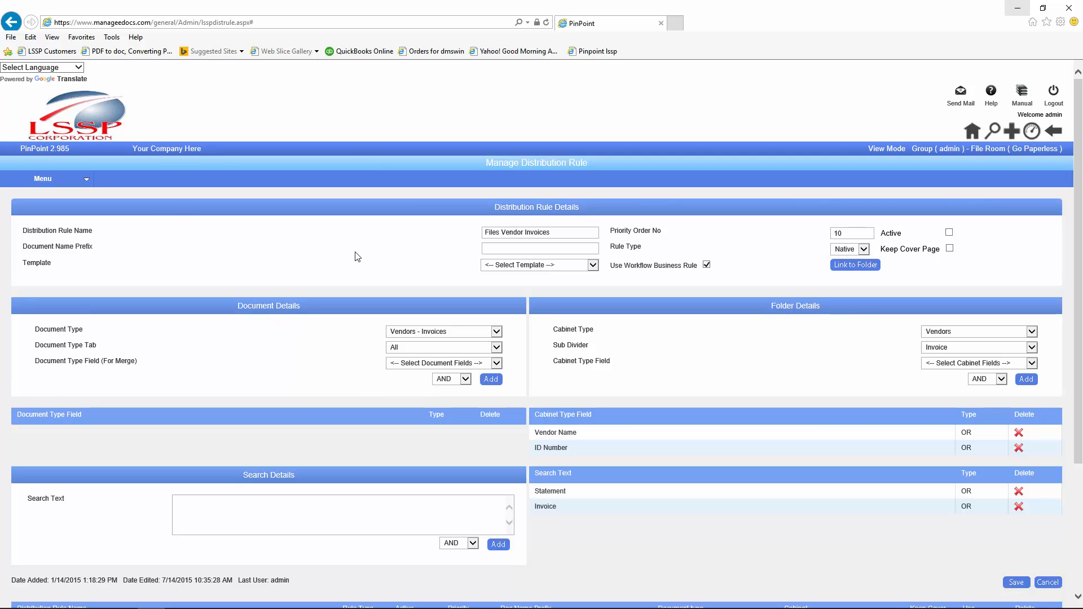
Step: Open the My Workflows task list from the Workflows menu
{"action": "left_click", "coordinate": [80, 179]}
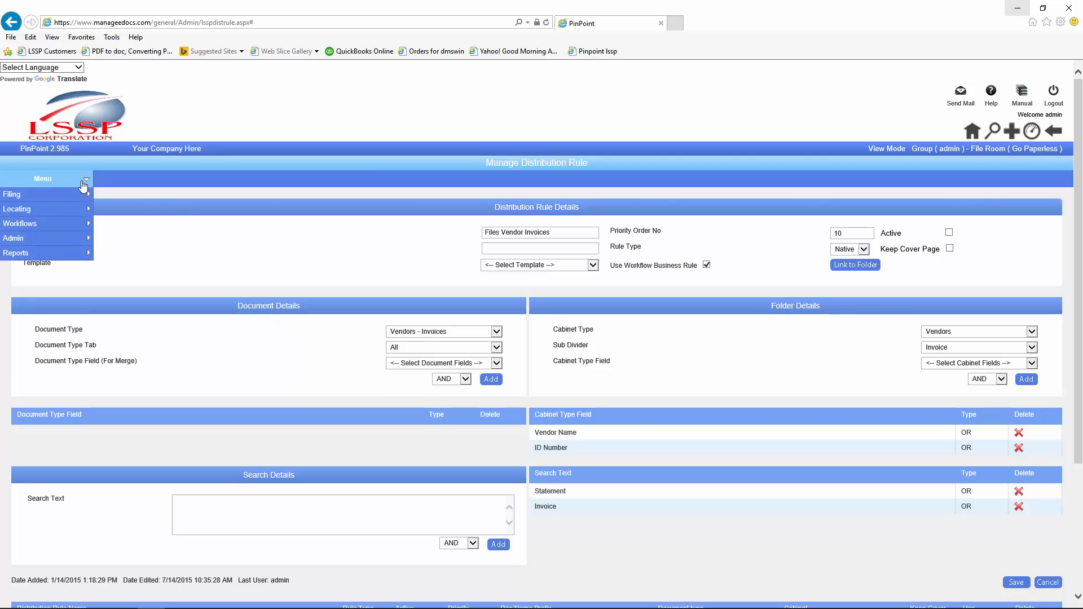
{"action": "mouse_move", "coordinate": [69, 225]}
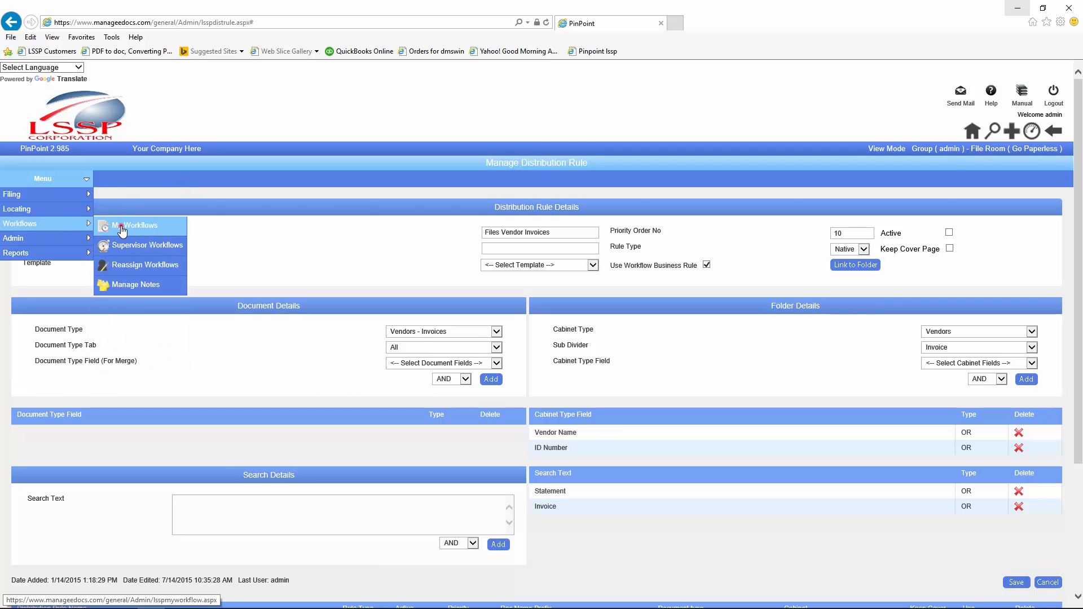
{"action": "left_click", "coordinate": [122, 228]}
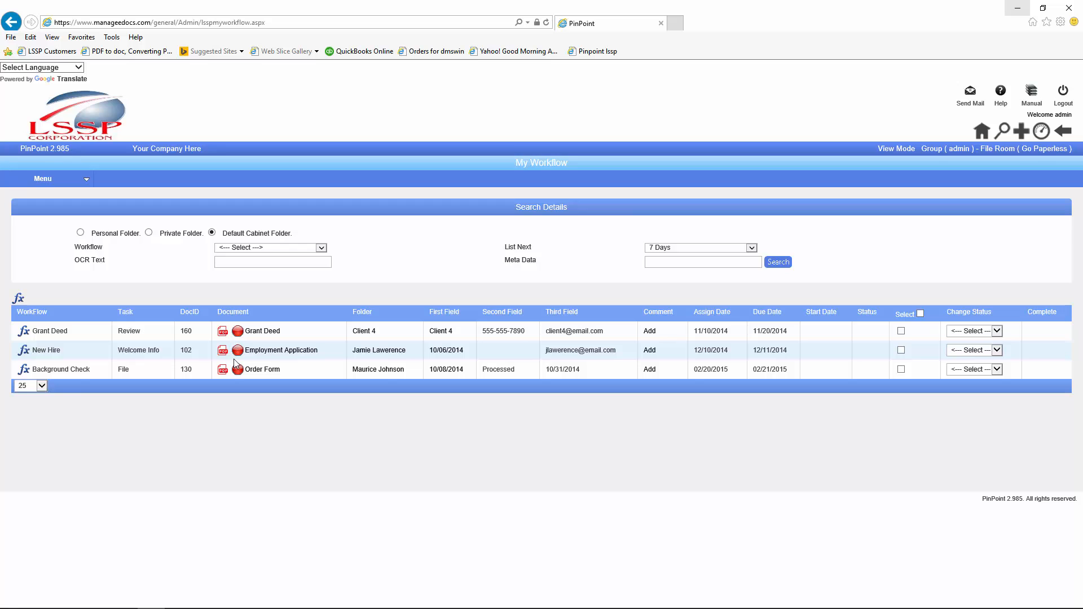
Step: Show Supervisor Workflows filtered to one assignee, with List Next kept at 7 Days
{"action": "mouse_move", "coordinate": [50, 179]}
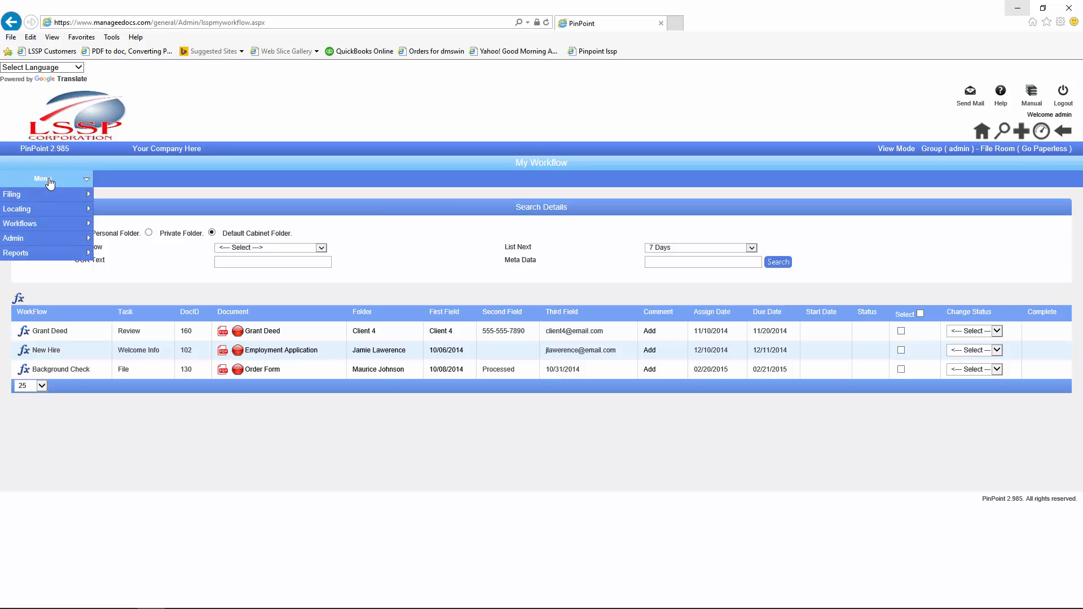
{"action": "mouse_move", "coordinate": [34, 243]}
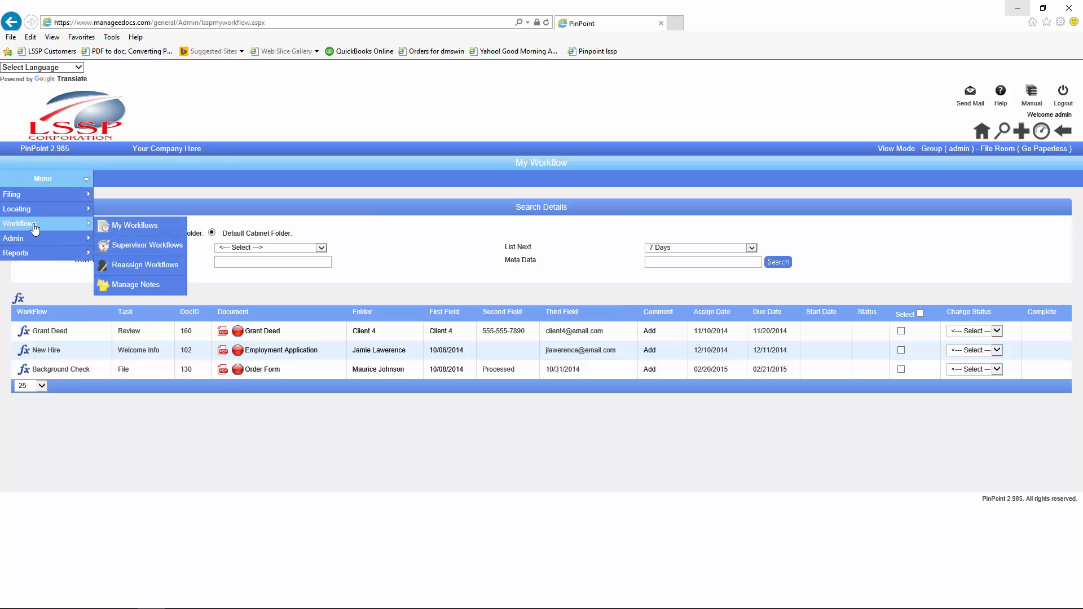
{"action": "left_click", "coordinate": [121, 250]}
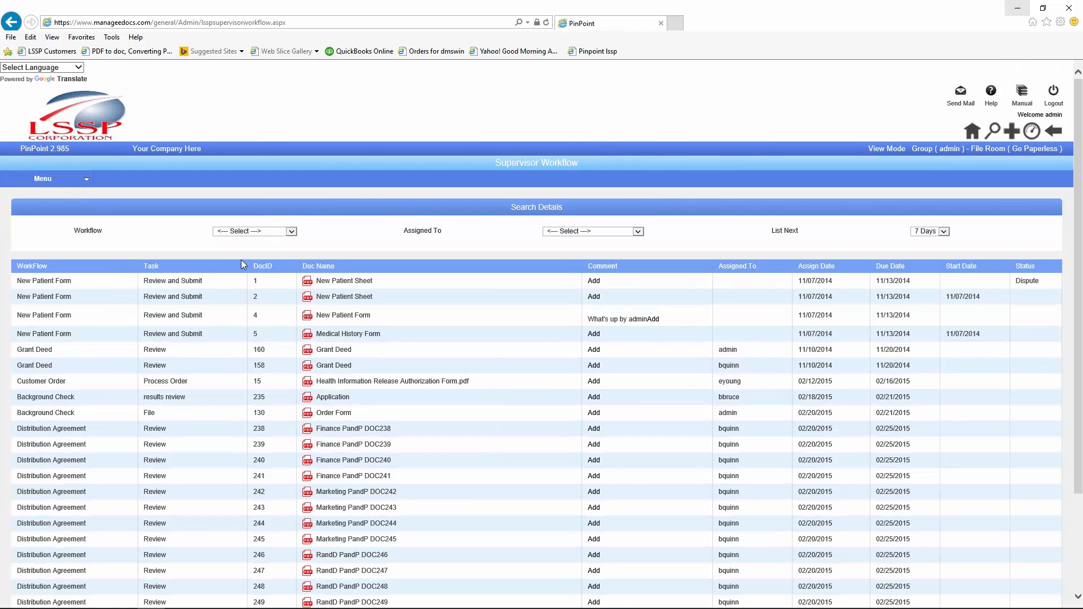
{"action": "left_click", "coordinate": [638, 232]}
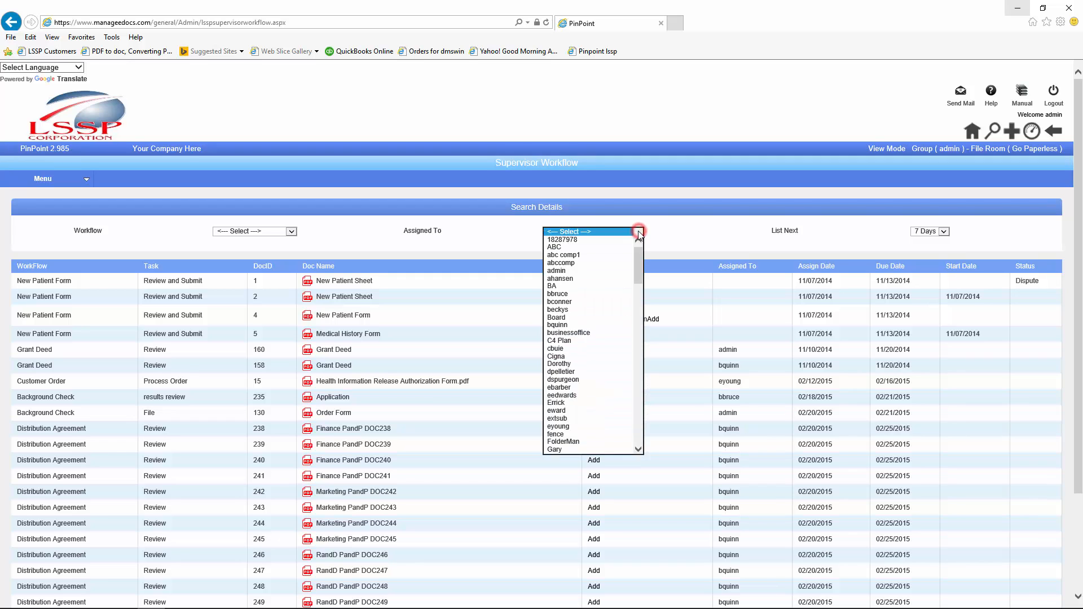
{"action": "left_click", "coordinate": [556, 364]}
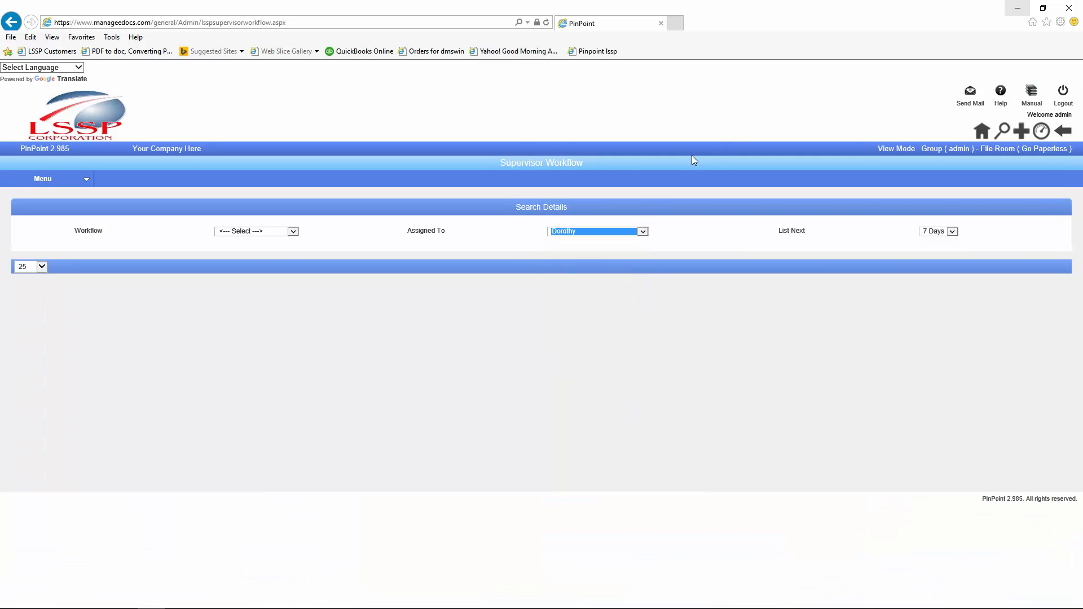
{"action": "left_click", "coordinate": [953, 232]}
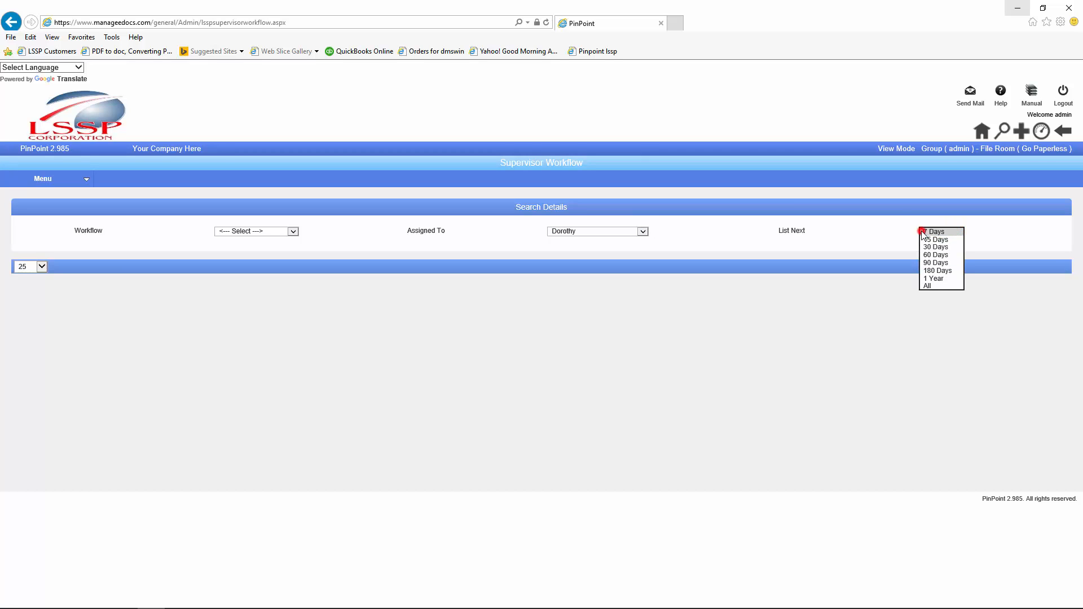
{"action": "left_click", "coordinate": [921, 233]}
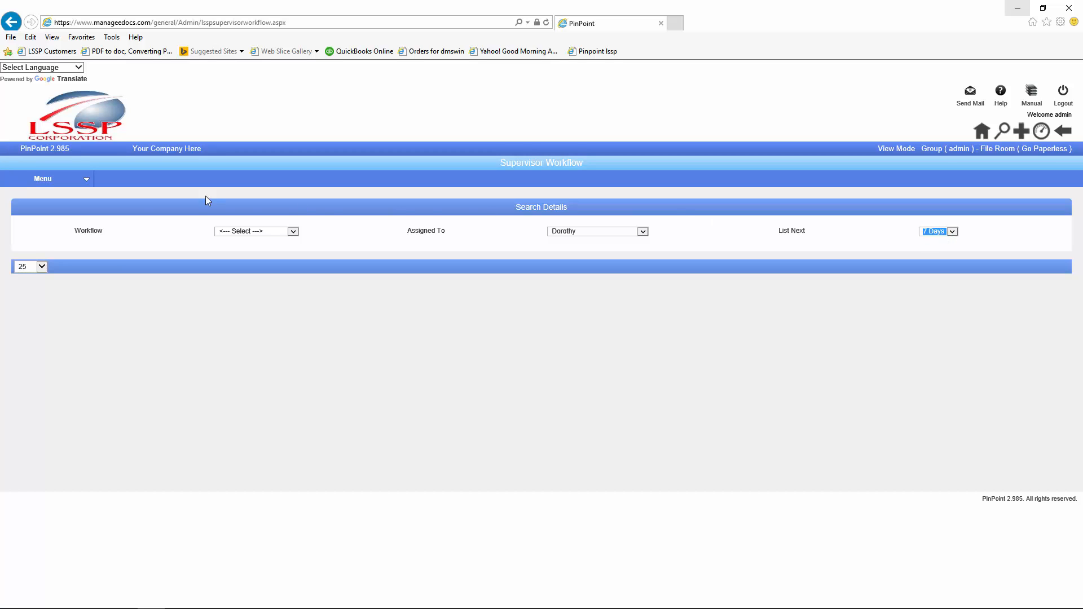
Step: Add and save 'Approved' as a new status on the Admin > Workflow > Workflow Status page
{"action": "mouse_move", "coordinate": [79, 186]}
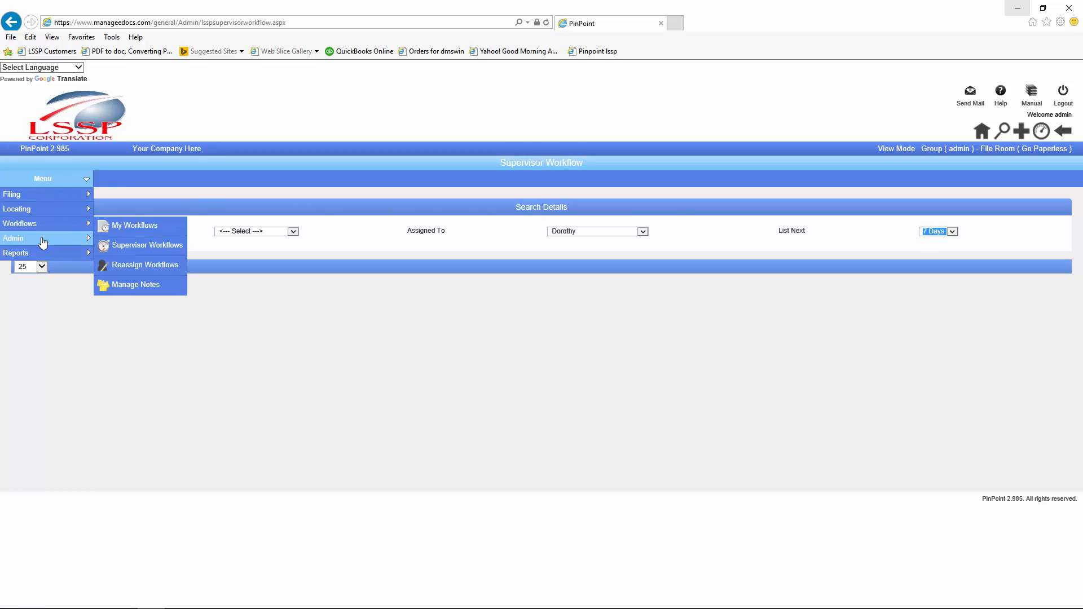
{"action": "mouse_move", "coordinate": [43, 239]}
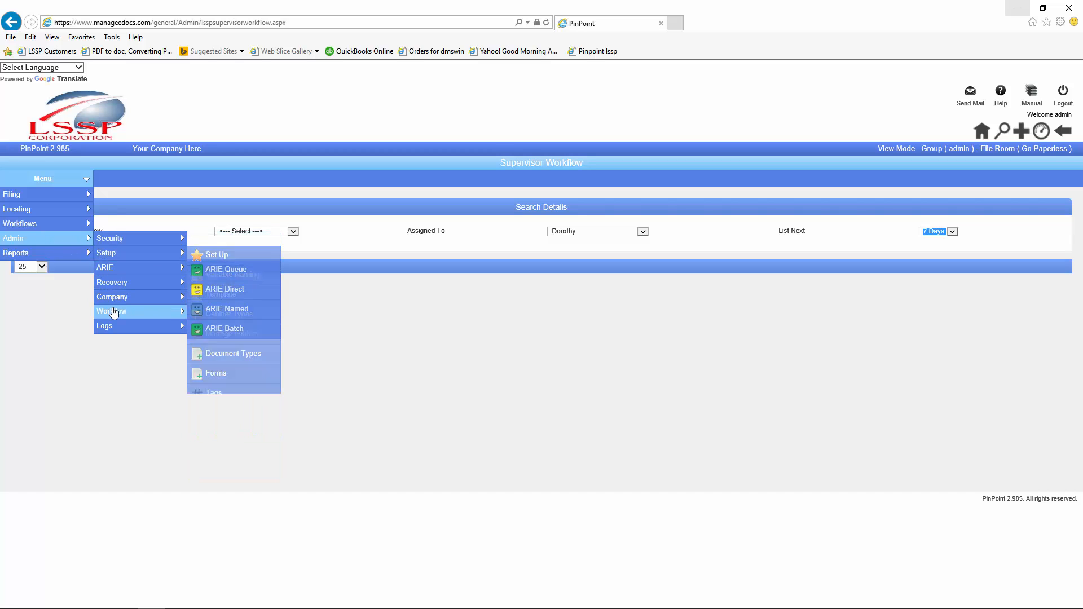
{"action": "mouse_move", "coordinate": [120, 312]}
{"action": "left_click", "coordinate": [217, 334]}
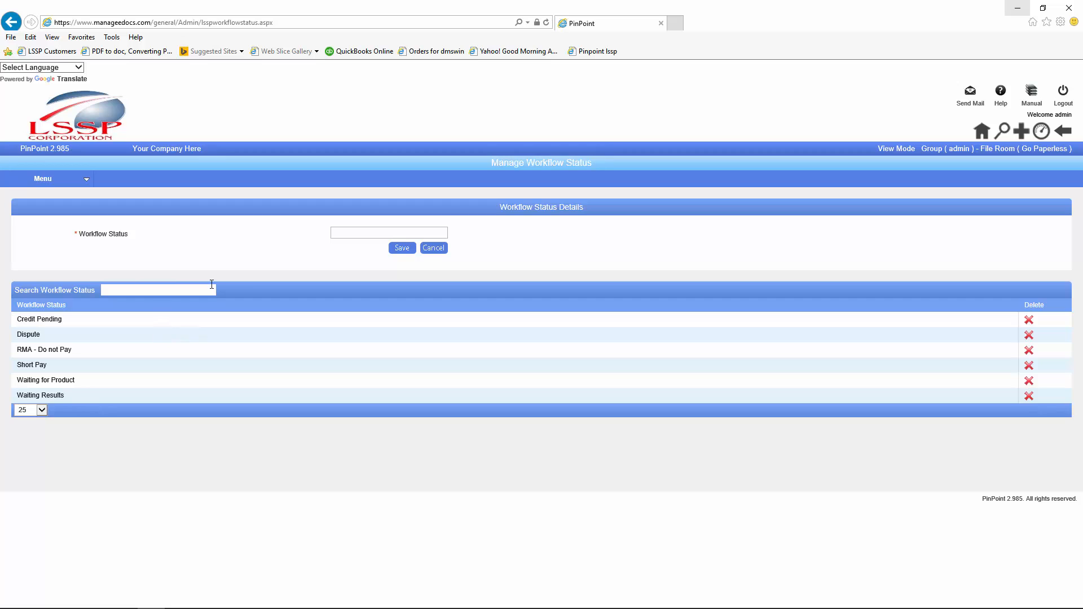
{"action": "left_click", "coordinate": [355, 233]}
{"action": "type", "text": "Approved"}
{"action": "left_click", "coordinate": [398, 247]}
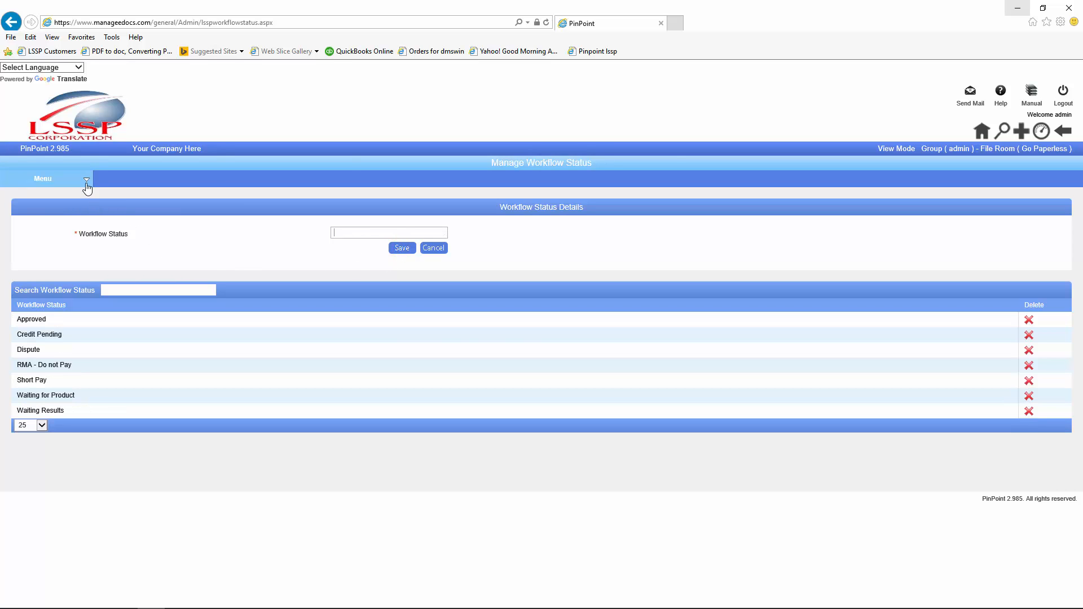
Step: Choose the Employees cabinet, open an employee's folder, and open its Resume document
{"action": "left_click", "coordinate": [982, 131]}
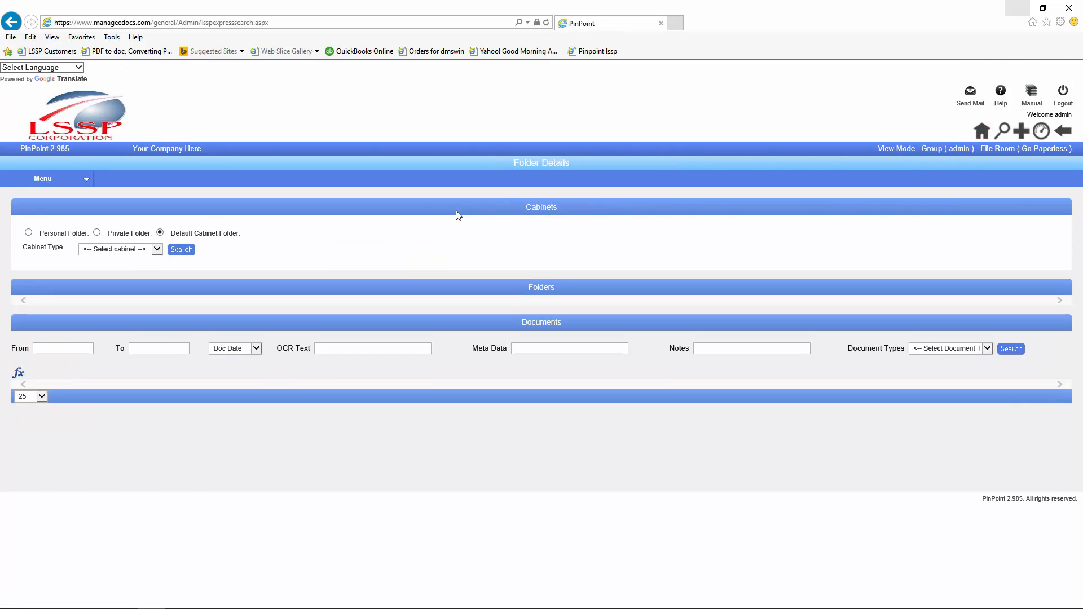
{"action": "left_click", "coordinate": [157, 249]}
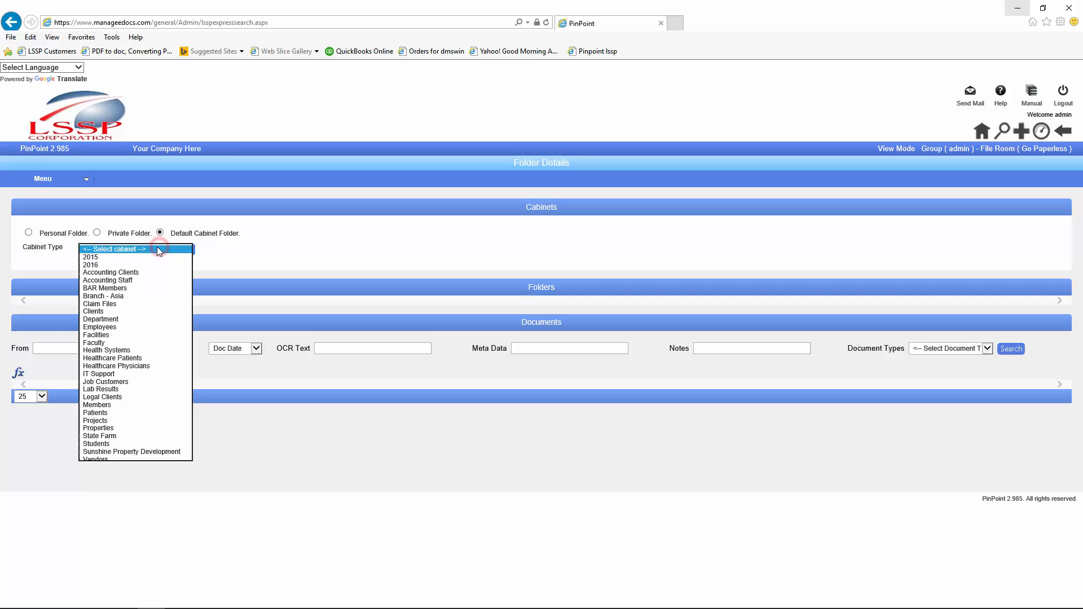
{"action": "left_click", "coordinate": [101, 327]}
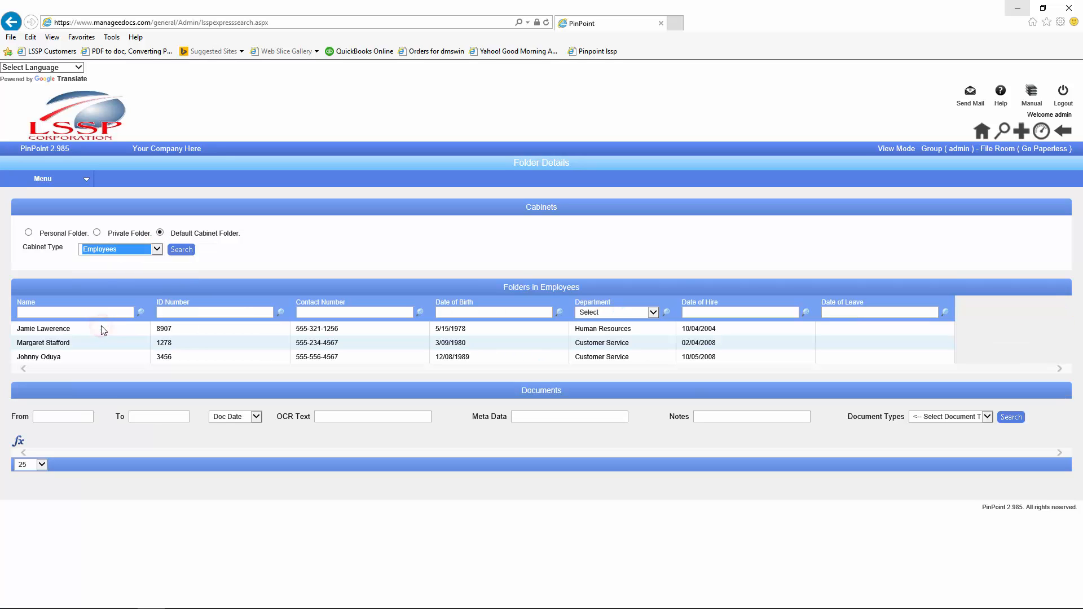
{"action": "left_click", "coordinate": [59, 344]}
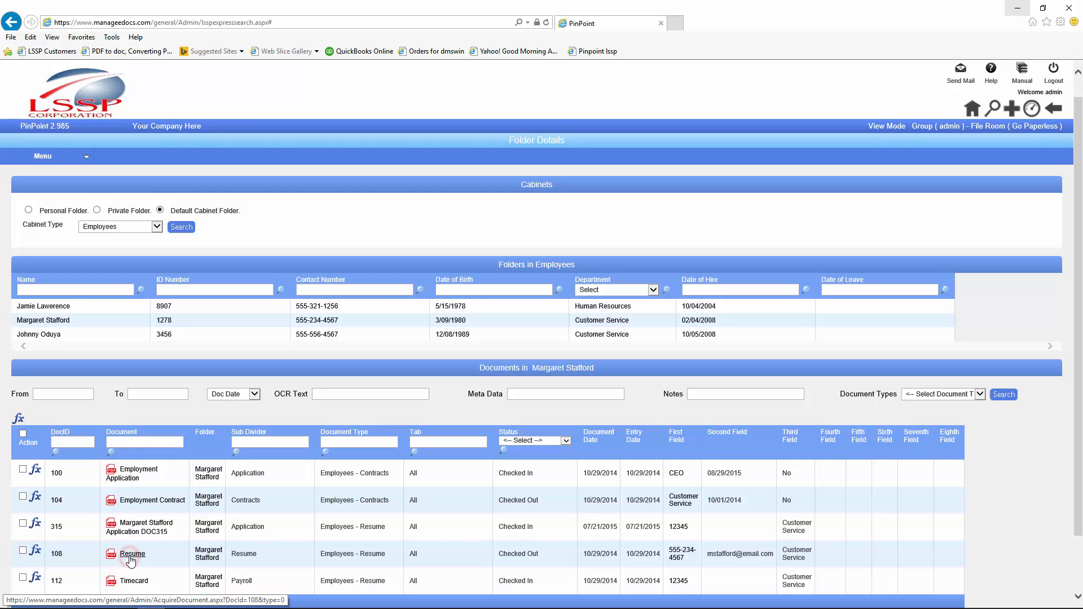
{"action": "left_click", "coordinate": [146, 523]}
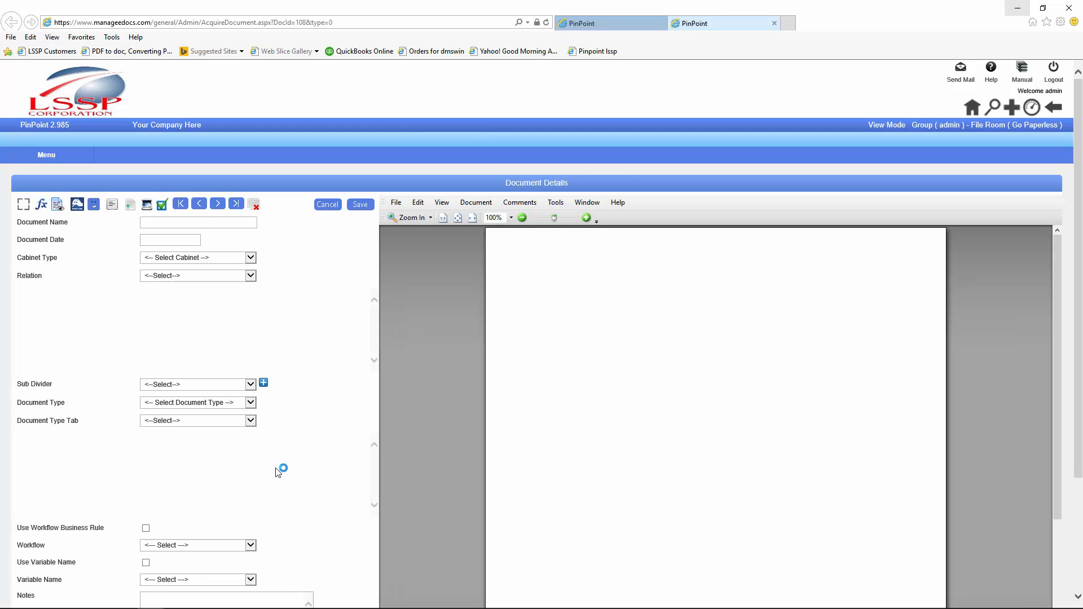
{"action": "left_click", "coordinate": [276, 468]}
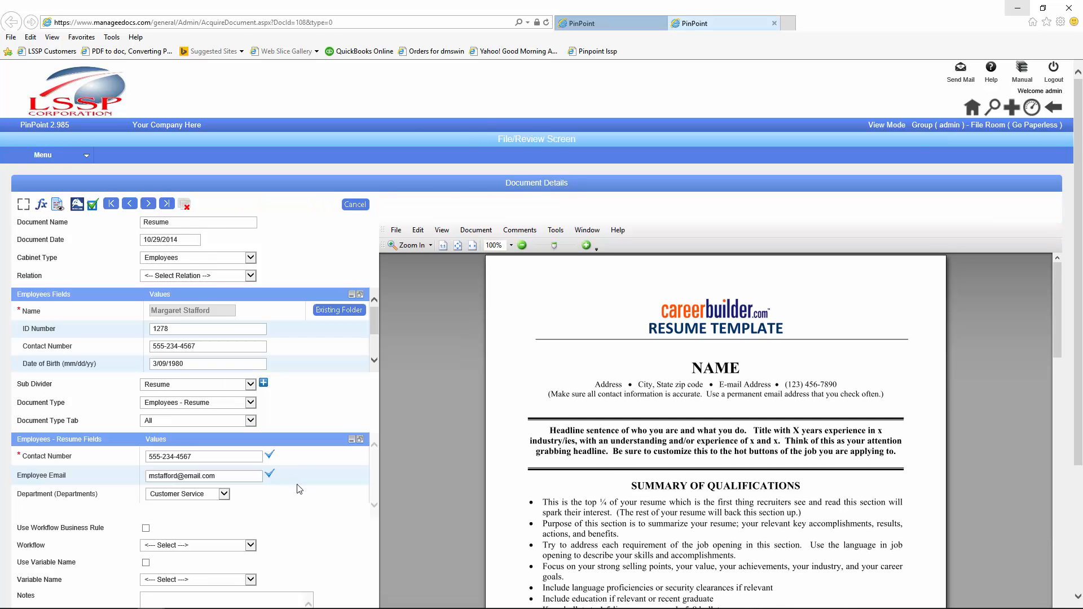
{"action": "scroll", "coordinate": [299, 489], "scroll_direction": "down", "scroll_amount": 3}
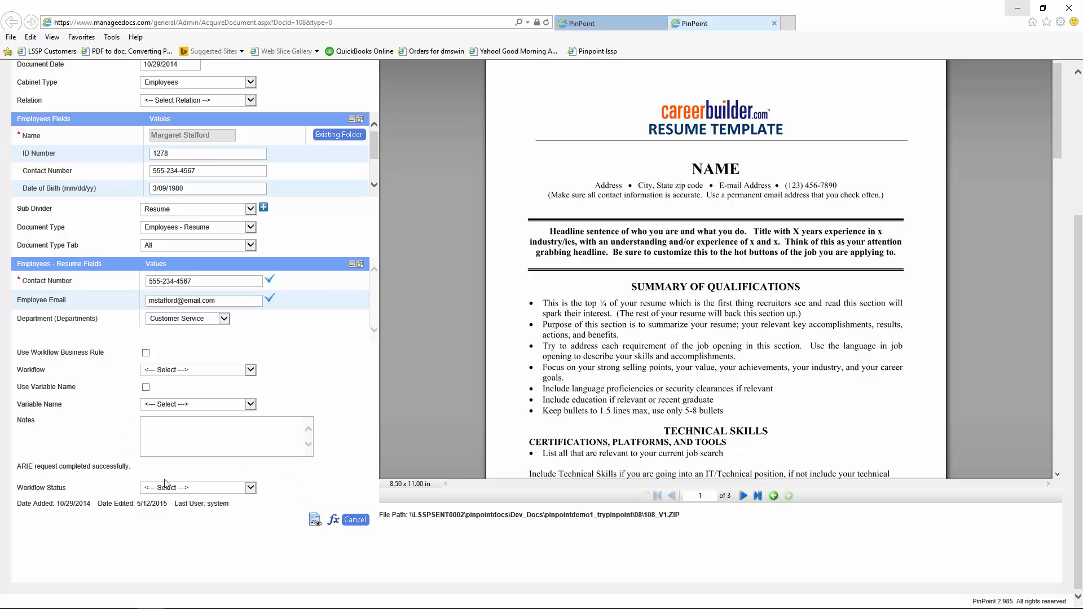
Step: Choose Approved in the Resume document's Workflow Status dropdown
{"action": "left_click", "coordinate": [251, 488]}
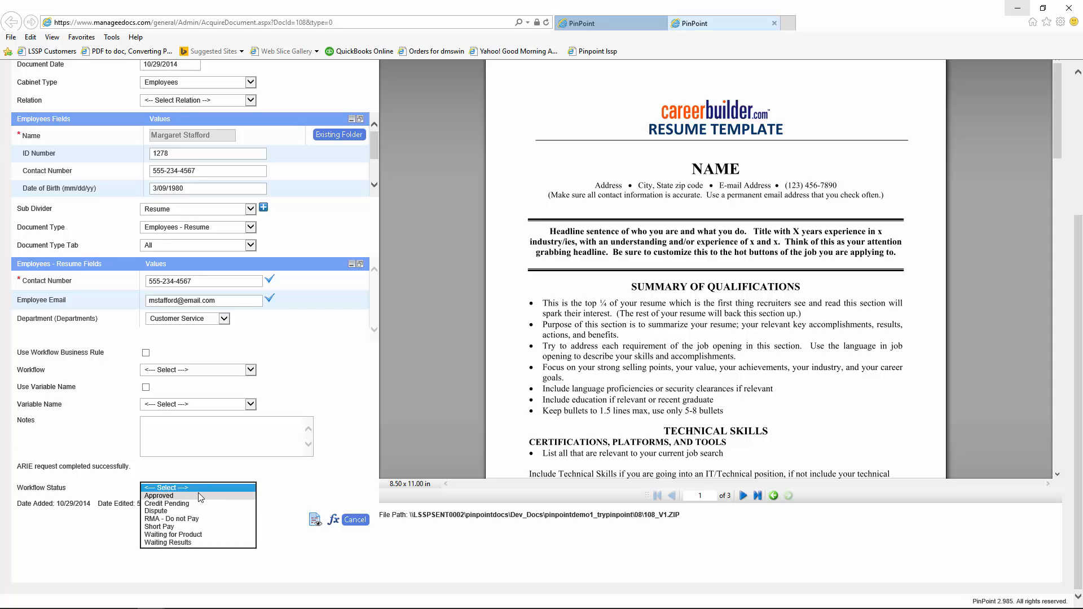
{"action": "left_click", "coordinate": [173, 496]}
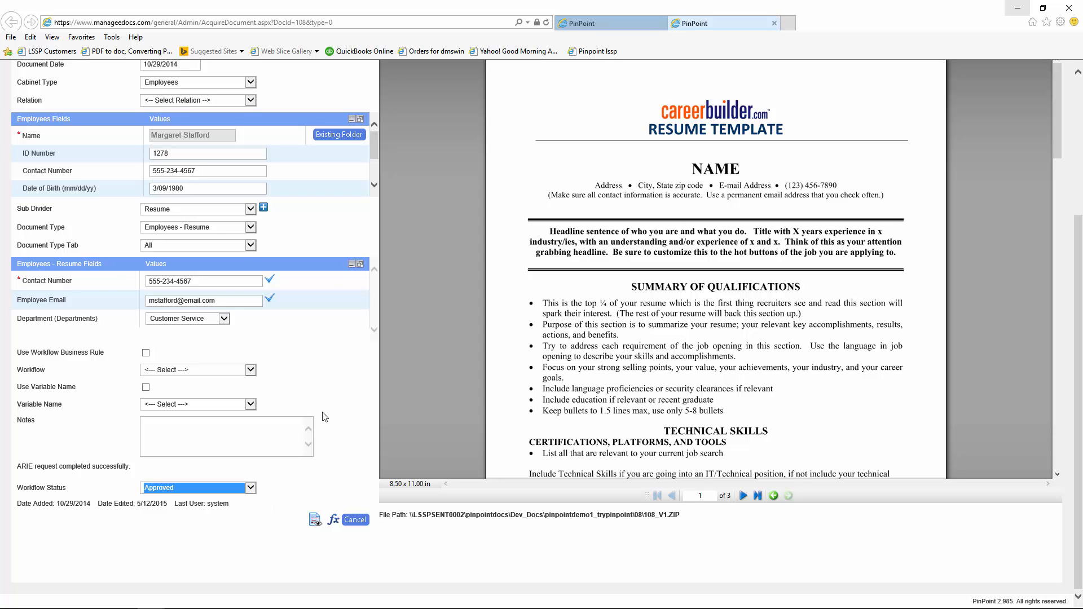
{"action": "scroll", "coordinate": [324, 417], "scroll_direction": "up", "scroll_amount": 4}
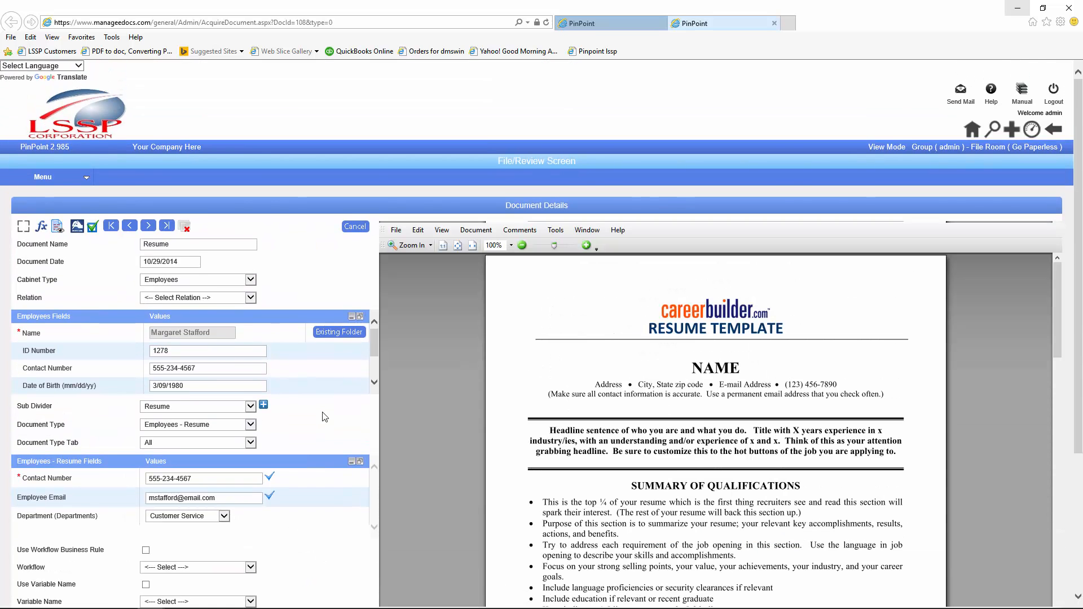
{"action": "scroll", "coordinate": [324, 417], "scroll_direction": "down", "scroll_amount": 4}
{"action": "scroll", "coordinate": [323, 417], "scroll_direction": "up", "scroll_amount": 4}
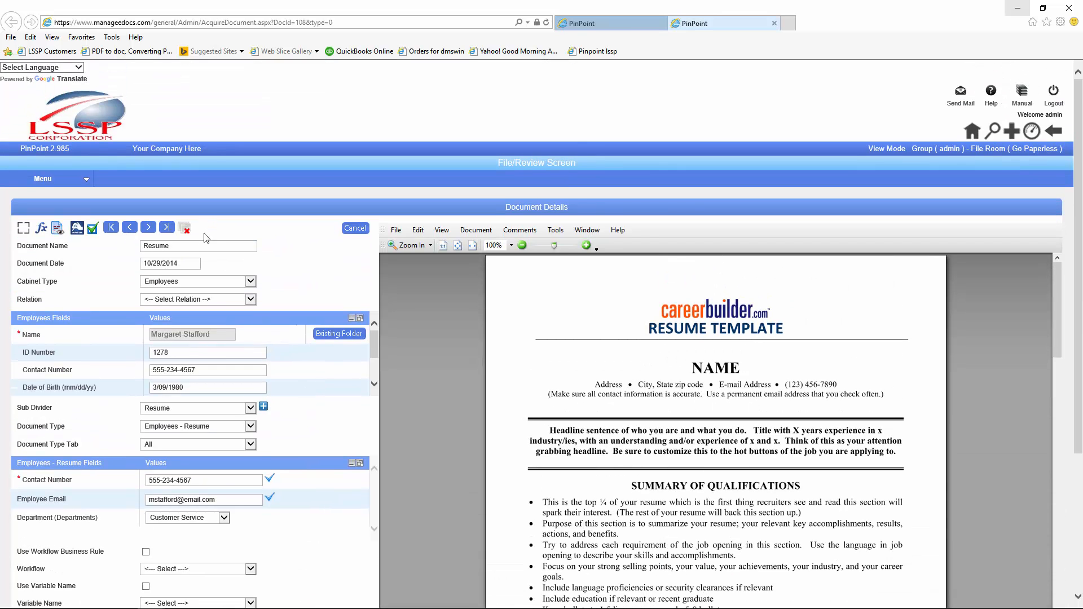
{"action": "scroll", "coordinate": [217, 343], "scroll_direction": "down", "scroll_amount": 4}
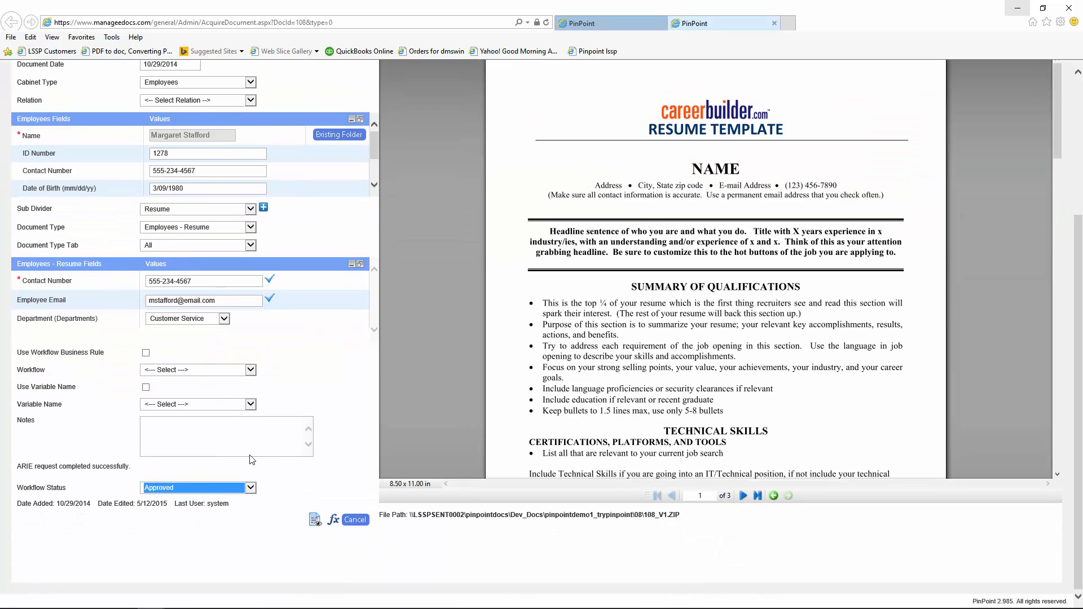
{"action": "scroll", "coordinate": [254, 478], "scroll_direction": "up", "scroll_amount": 4}
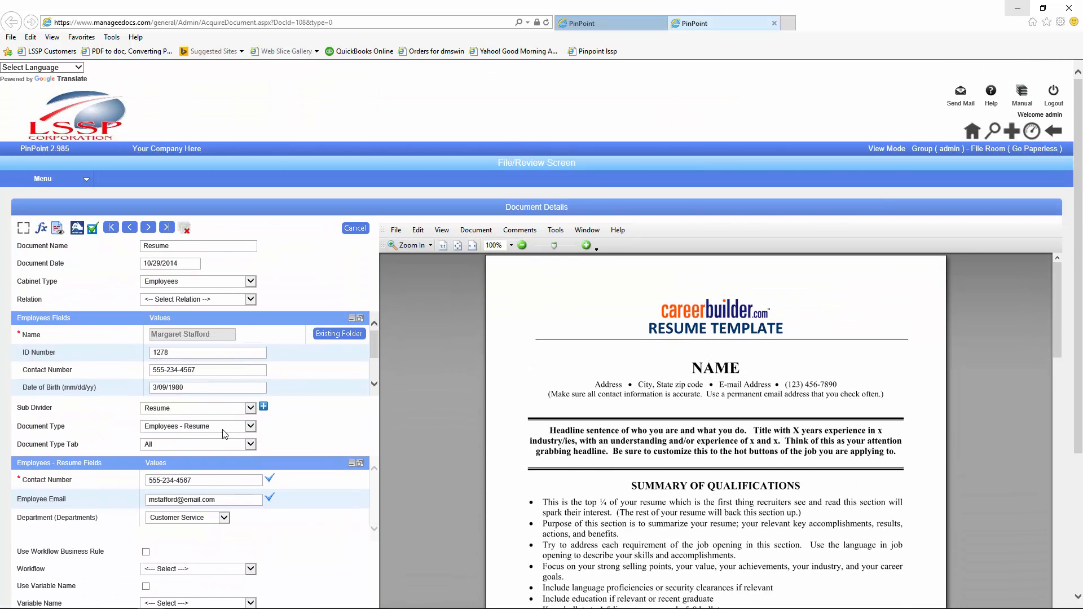
{"action": "left_click", "coordinate": [76, 227]}
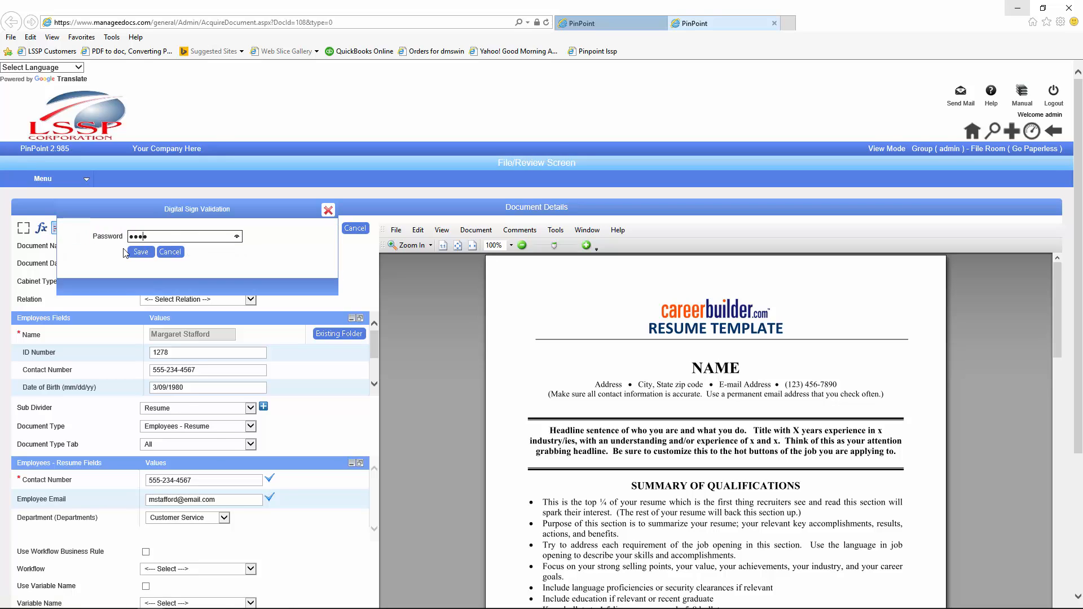
{"action": "type", "text": "●●●●●●●●●●●●"}
{"action": "left_click", "coordinate": [140, 255]}
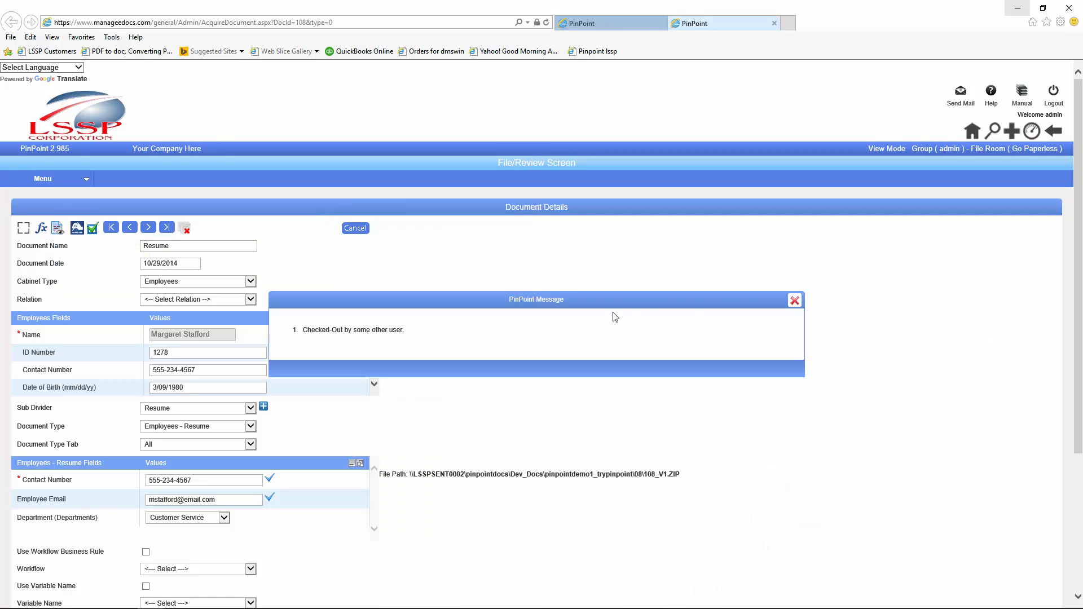
{"action": "left_click", "coordinate": [774, 307]}
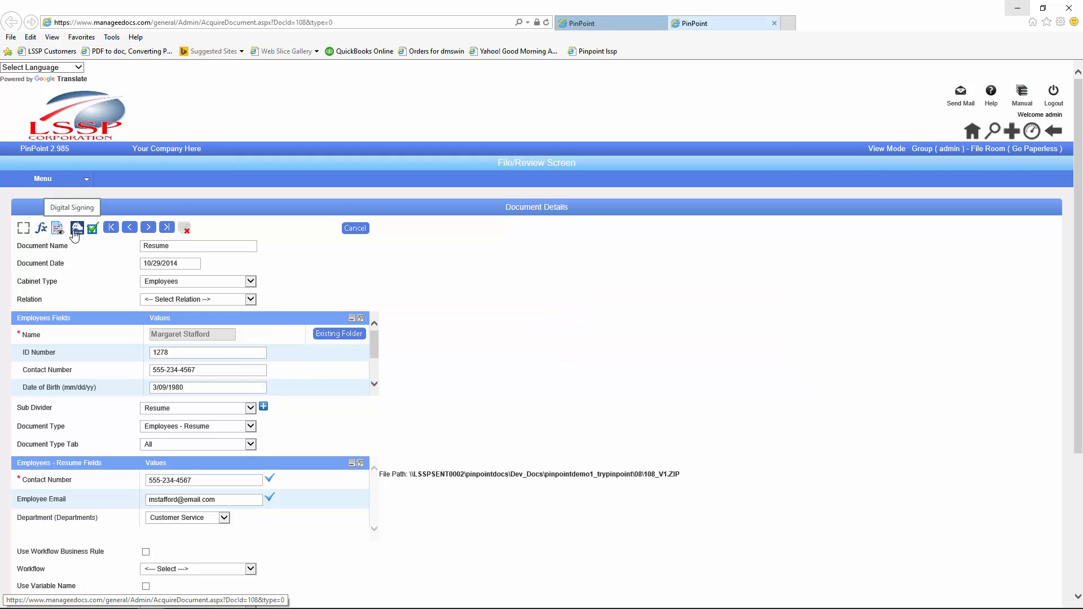
{"action": "scroll", "coordinate": [75, 235], "scroll_direction": "down", "scroll_amount": 3}
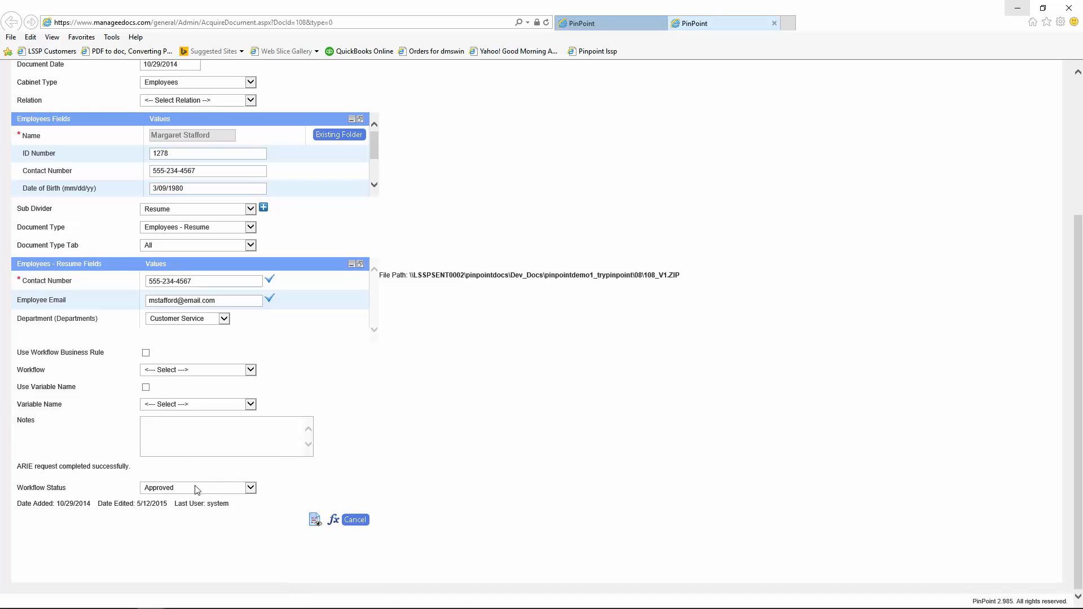
Step: Close the Resume document and go to Workflows > My Workflows
{"action": "left_click", "coordinate": [774, 24]}
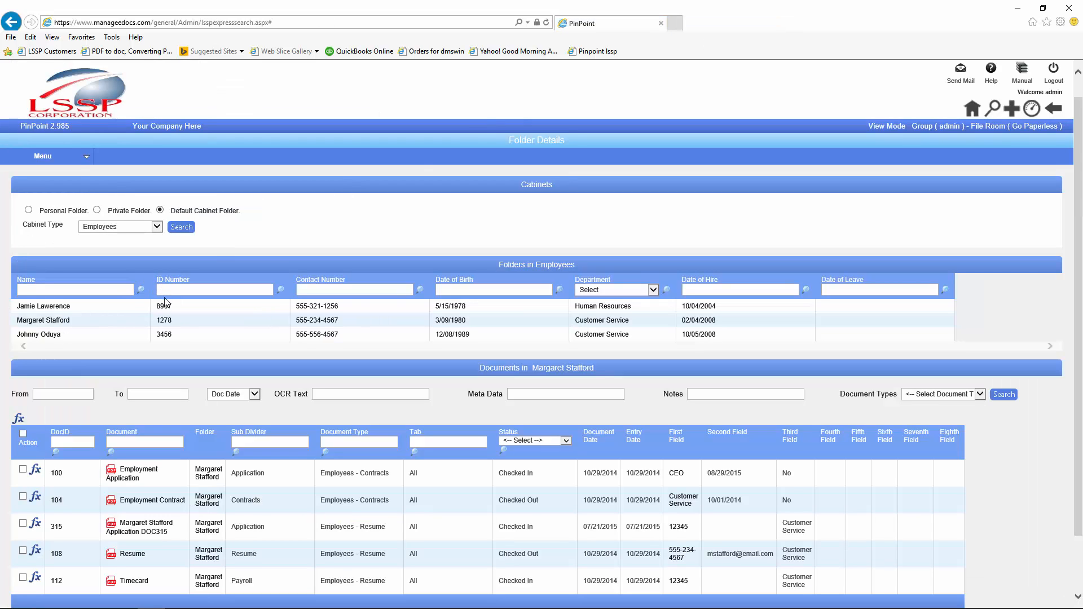
{"action": "mouse_move", "coordinate": [74, 163]}
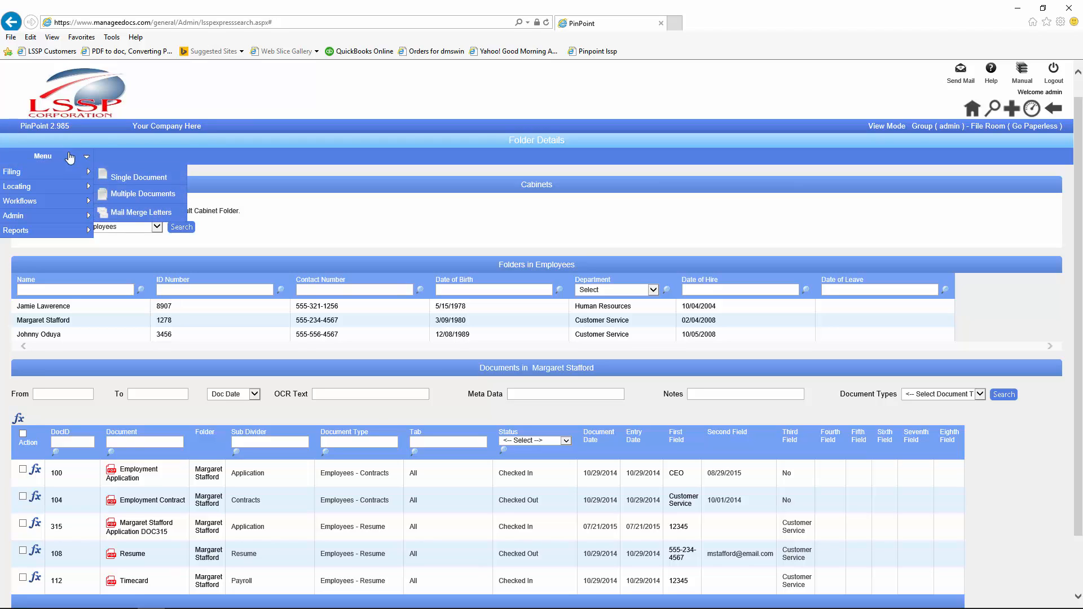
{"action": "mouse_move", "coordinate": [87, 201]}
{"action": "left_click", "coordinate": [121, 203]}
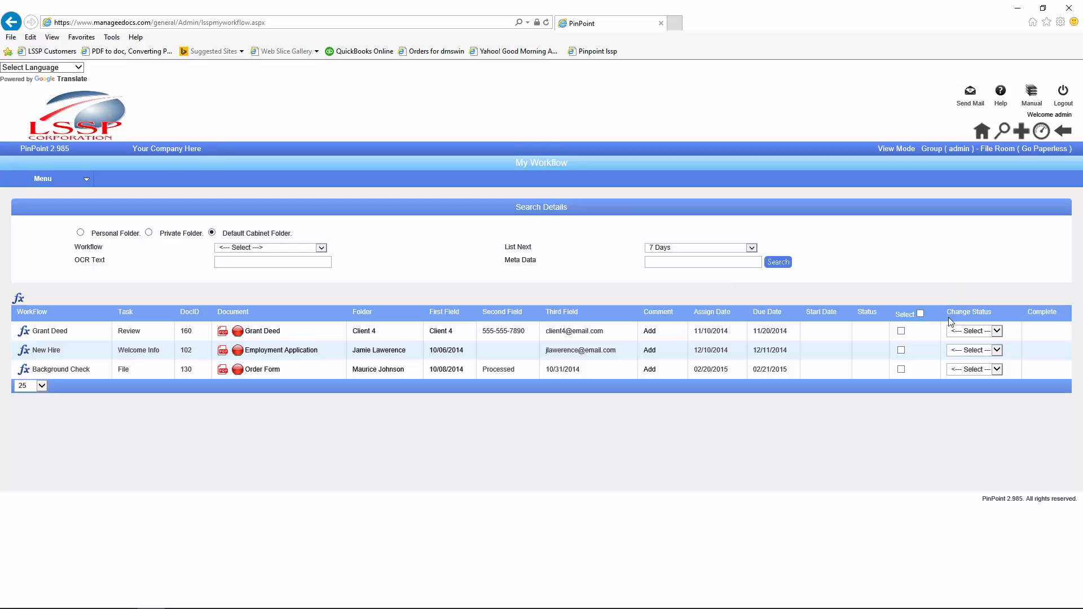
Step: Set Grant Deed to Approved, Employment Application to Dispute, and Order Form to Waiting for Product
{"action": "left_click", "coordinate": [998, 331]}
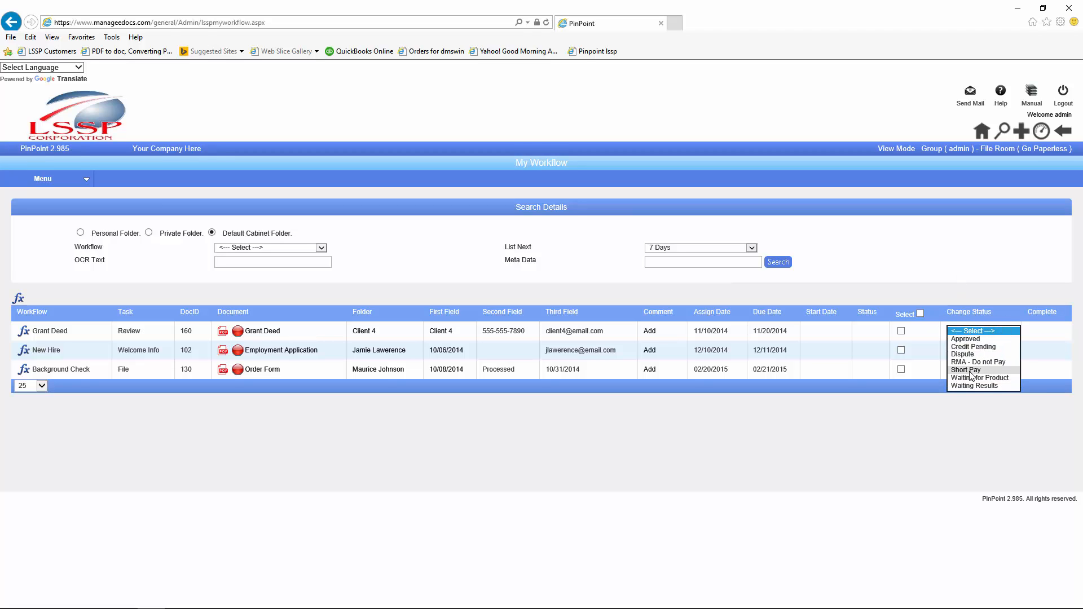
{"action": "left_click", "coordinate": [960, 338]}
{"action": "left_click", "coordinate": [987, 350]}
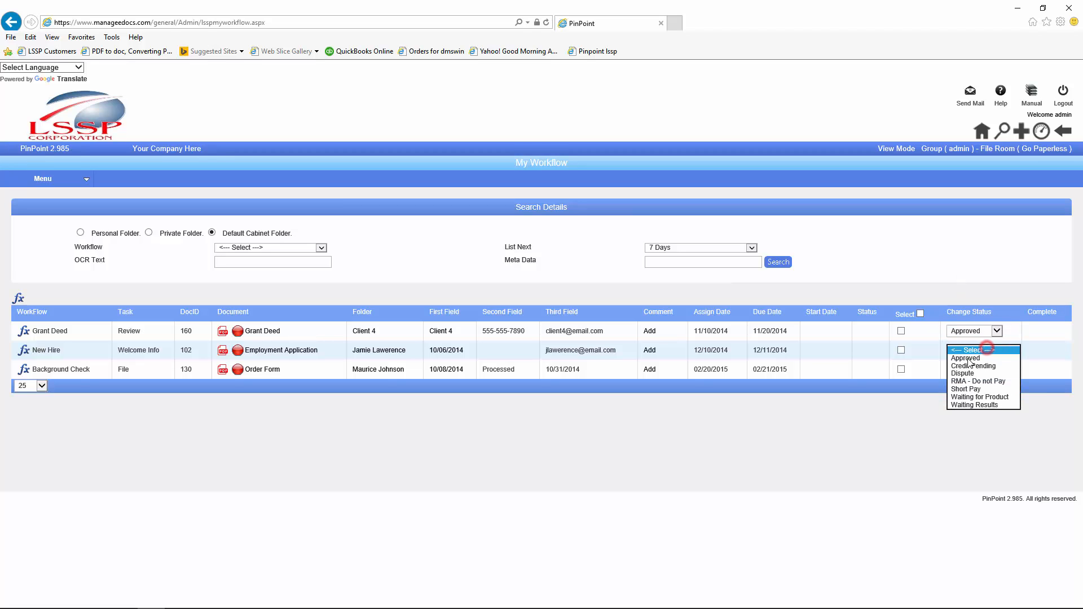
{"action": "left_click", "coordinate": [961, 373]}
{"action": "left_click", "coordinate": [997, 370]}
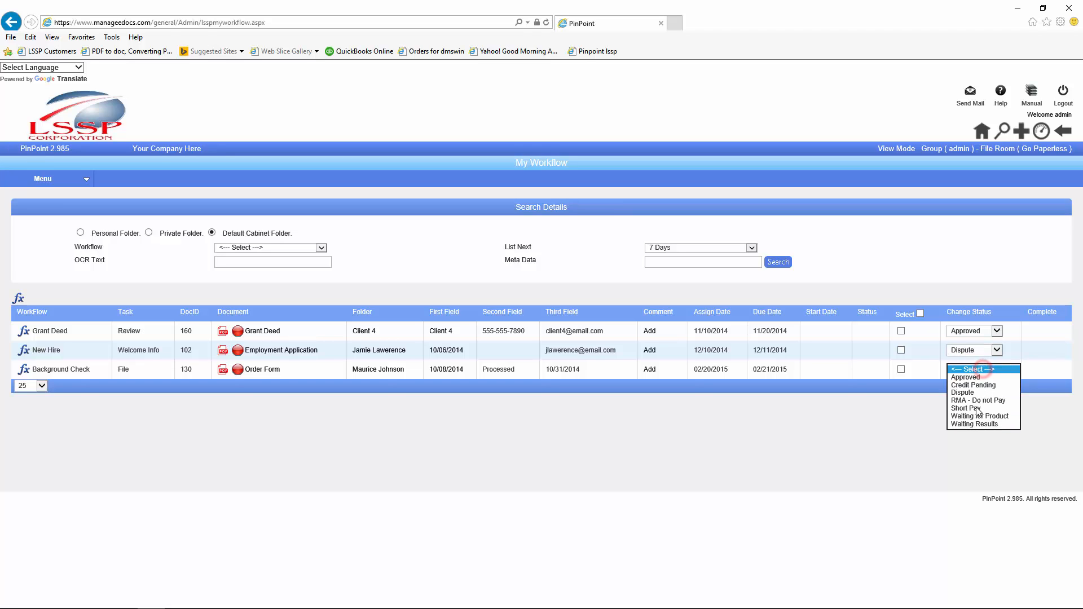
{"action": "left_click", "coordinate": [971, 417]}
Step: Tick all three tasks and view then dismiss the fx Workflow Actions list
{"action": "left_click", "coordinate": [921, 314]}
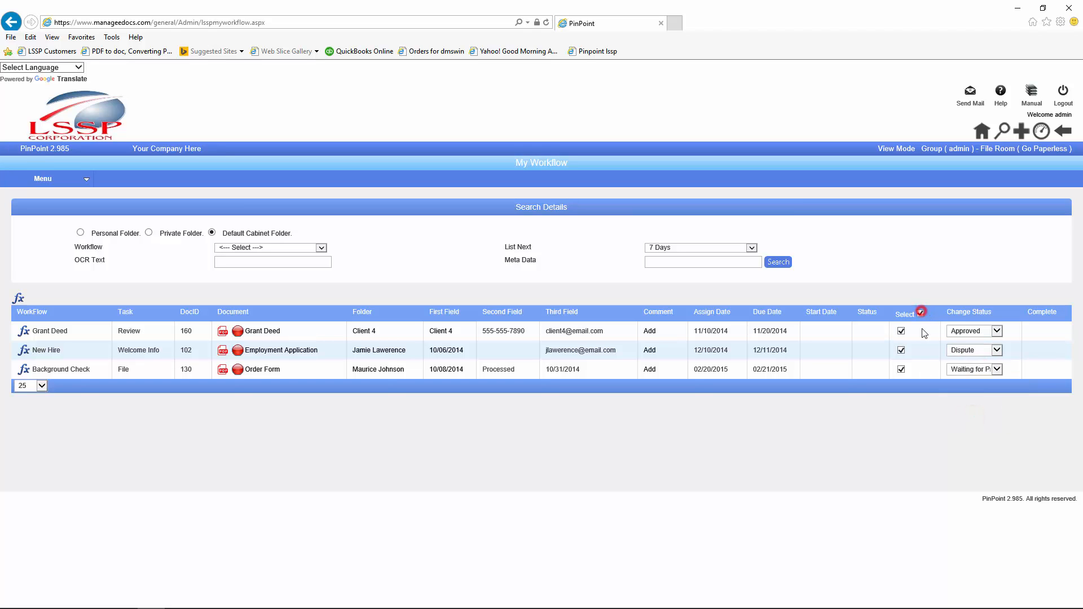
{"action": "left_click", "coordinate": [16, 298]}
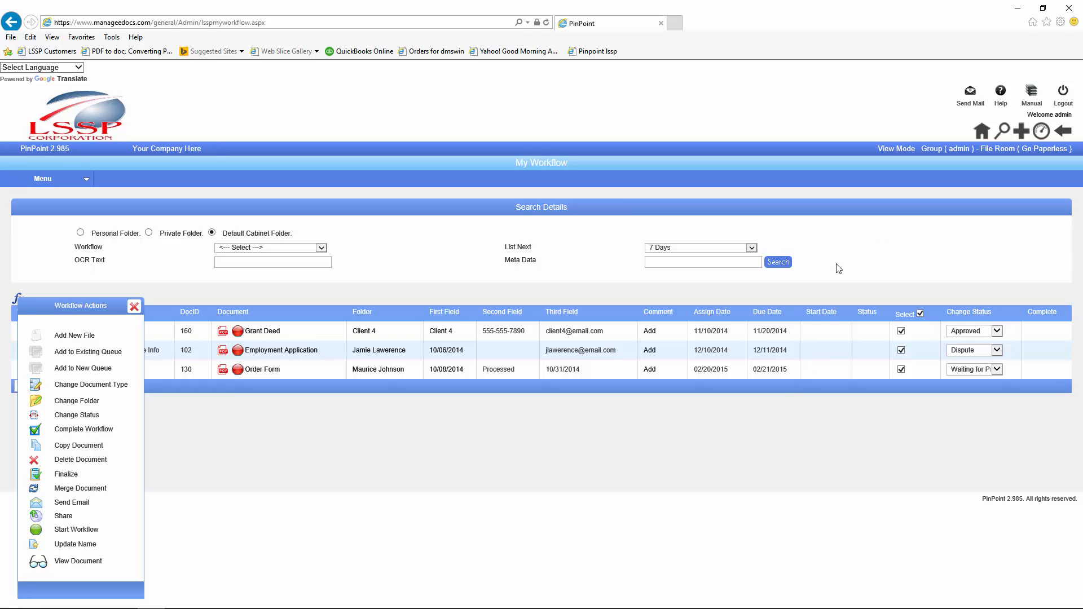
{"action": "left_click", "coordinate": [134, 308]}
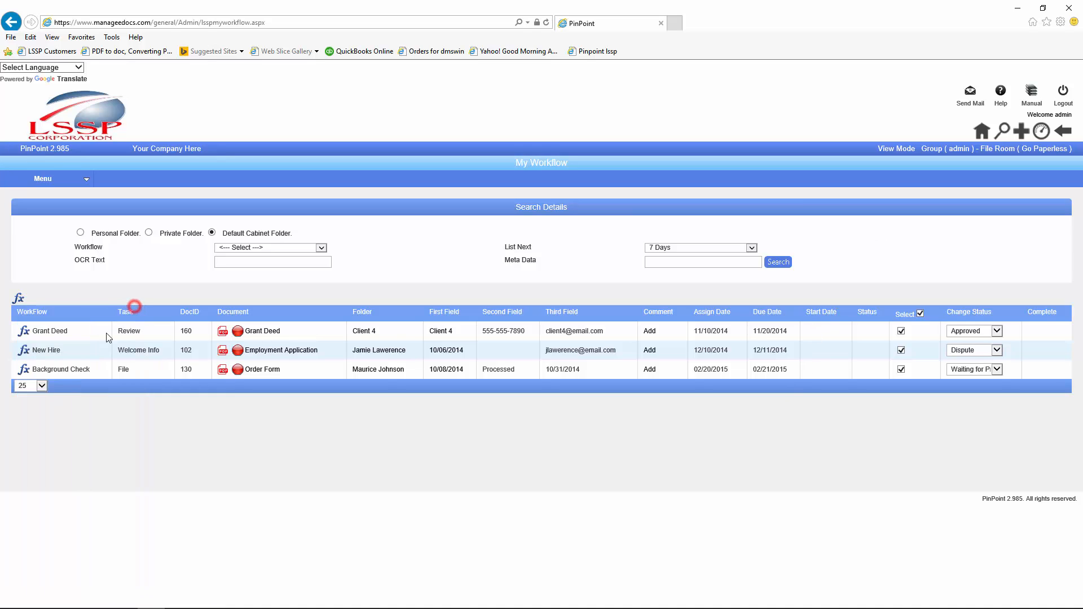
{"action": "left_click", "coordinate": [17, 299]}
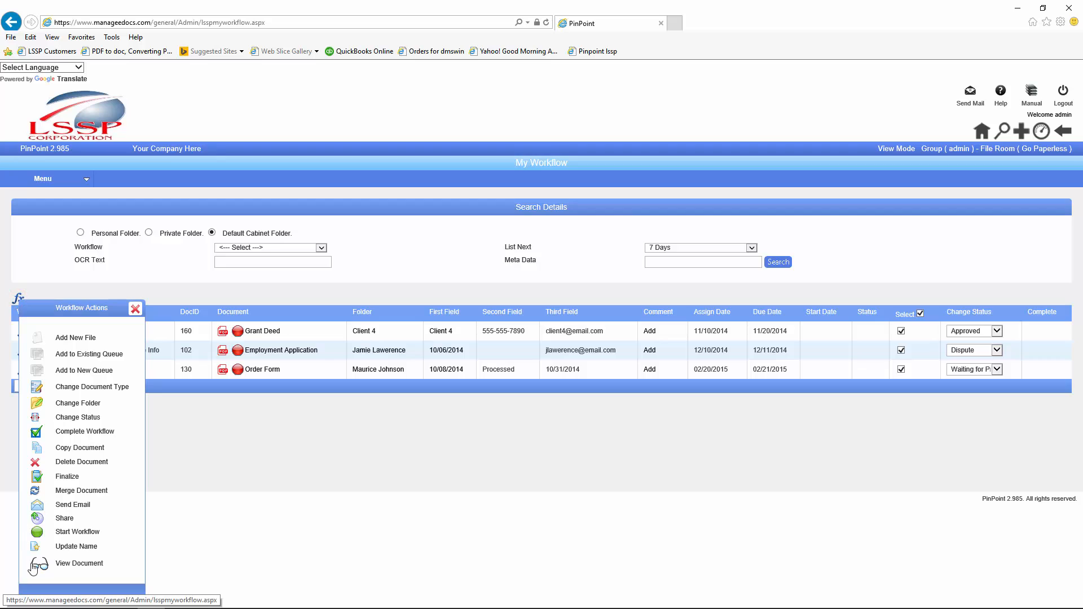
{"action": "left_click", "coordinate": [133, 309]}
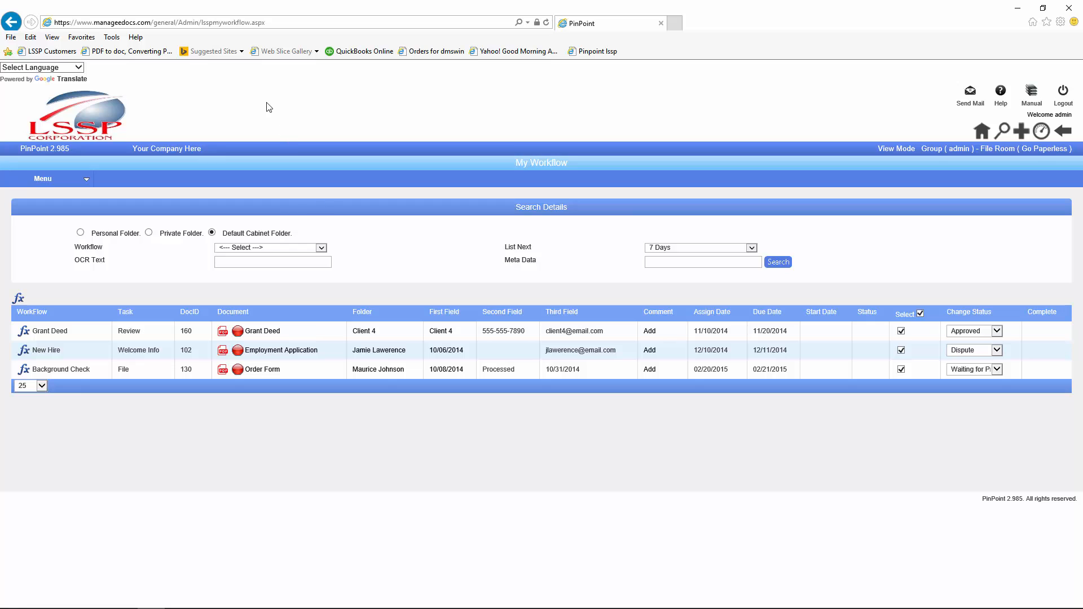
Step: Add a retention named 'Vendor Invoices' with period Year and quantity 2, and save it
{"action": "mouse_move", "coordinate": [49, 188]}
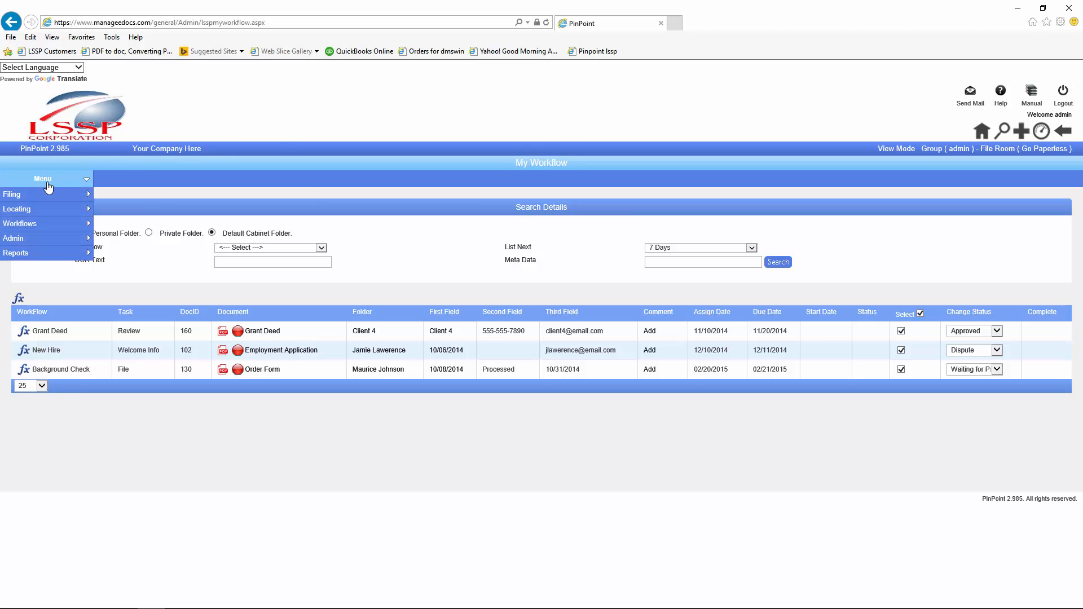
{"action": "mouse_move", "coordinate": [38, 242]}
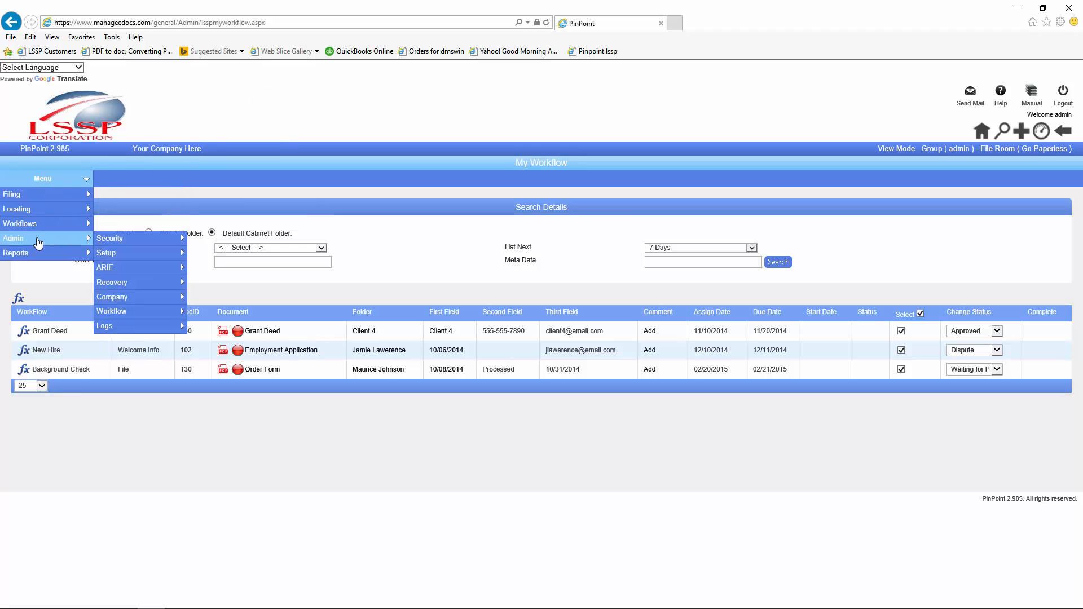
{"action": "mouse_move", "coordinate": [115, 255]}
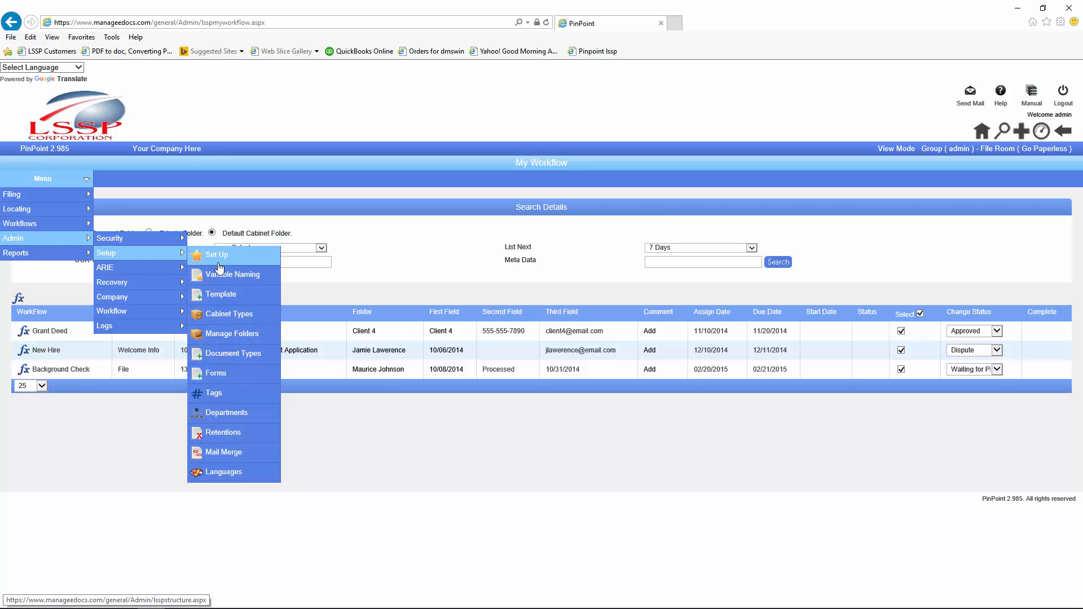
{"action": "left_click", "coordinate": [224, 434]}
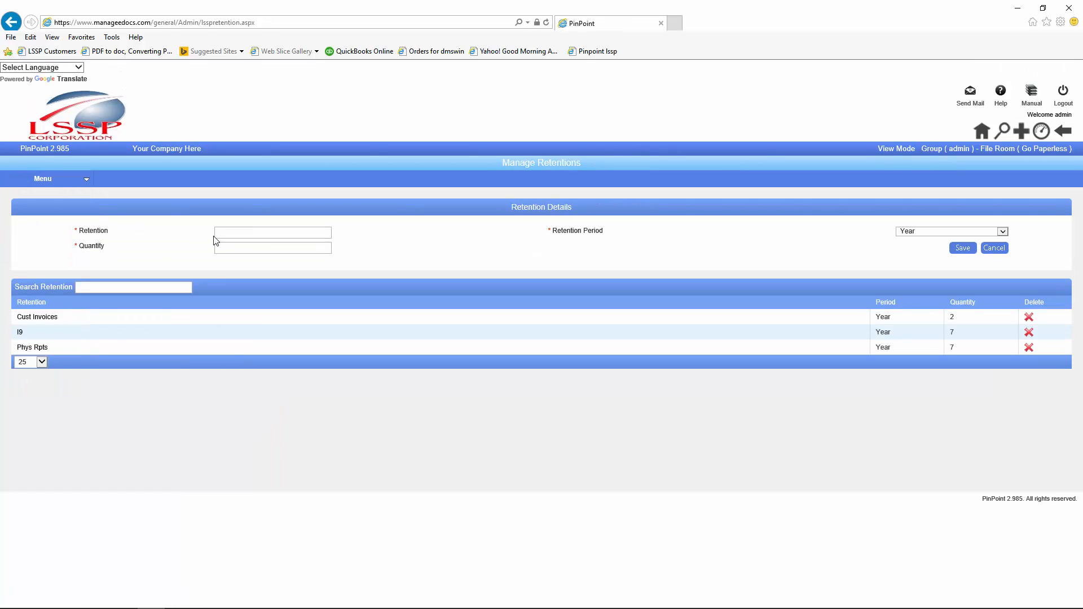
{"action": "left_click", "coordinate": [228, 234]}
{"action": "left_click", "coordinate": [1003, 232]}
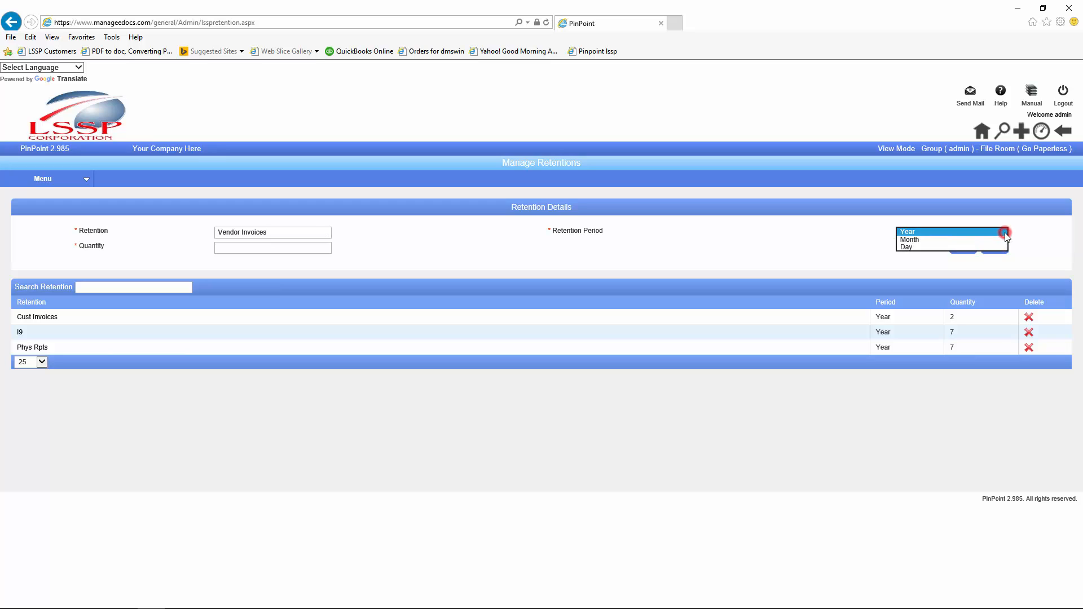
{"action": "left_click", "coordinate": [941, 232]}
{"action": "left_click", "coordinate": [235, 248]}
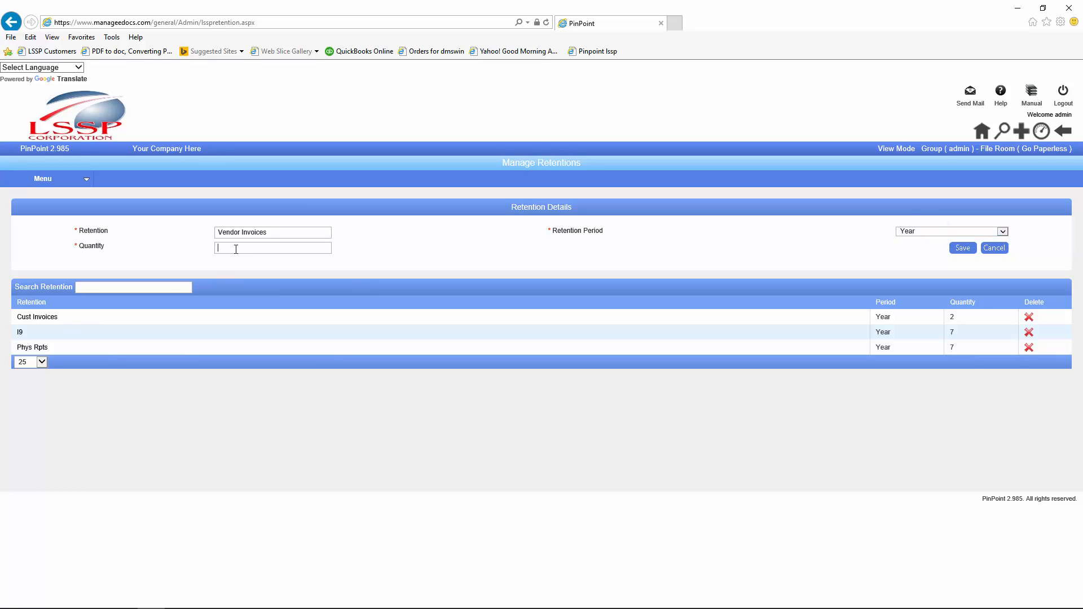
{"action": "type", "text": "2"}
{"action": "left_click", "coordinate": [427, 249]}
{"action": "left_click", "coordinate": [963, 251]}
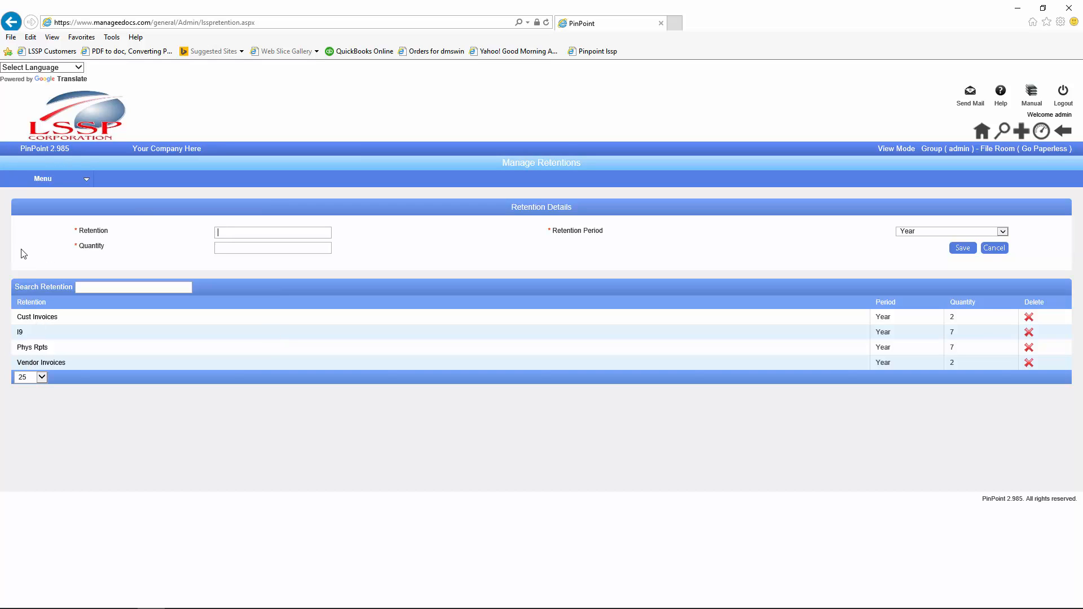
{"action": "left_click", "coordinate": [41, 181]}
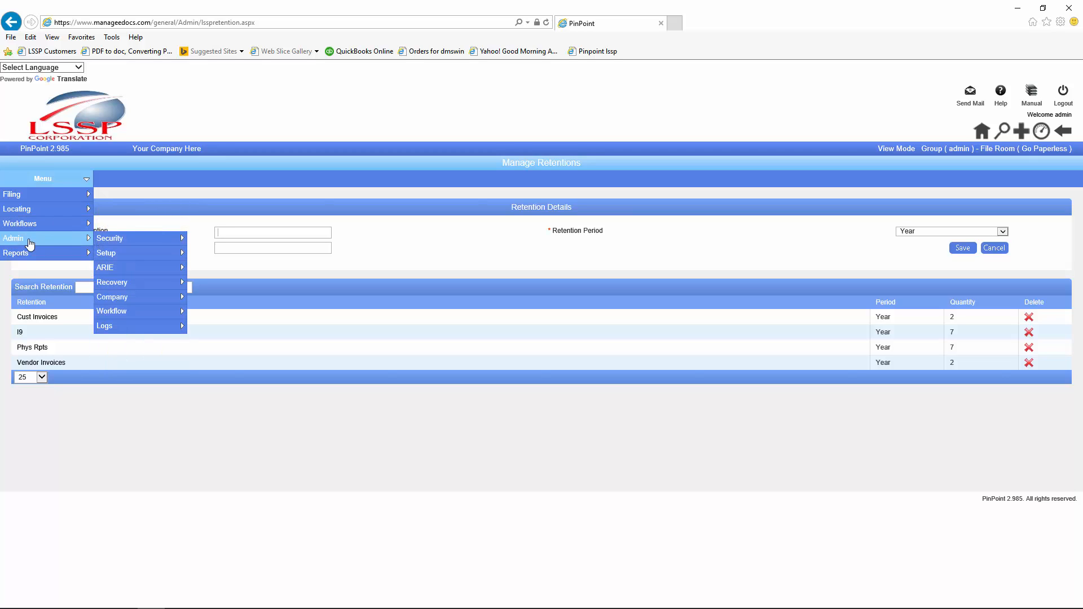
Step: Select the Vendors - Invoices entry on the Document Types page
{"action": "mouse_move", "coordinate": [128, 253]}
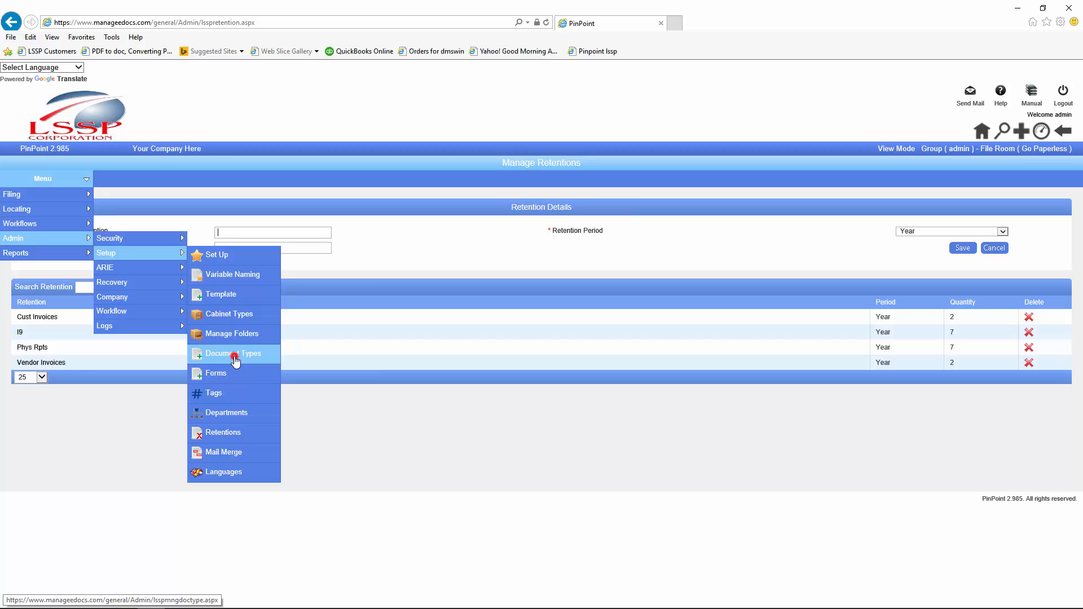
{"action": "left_click", "coordinate": [236, 355]}
{"action": "scroll", "coordinate": [206, 313], "scroll_direction": "down", "scroll_amount": 2}
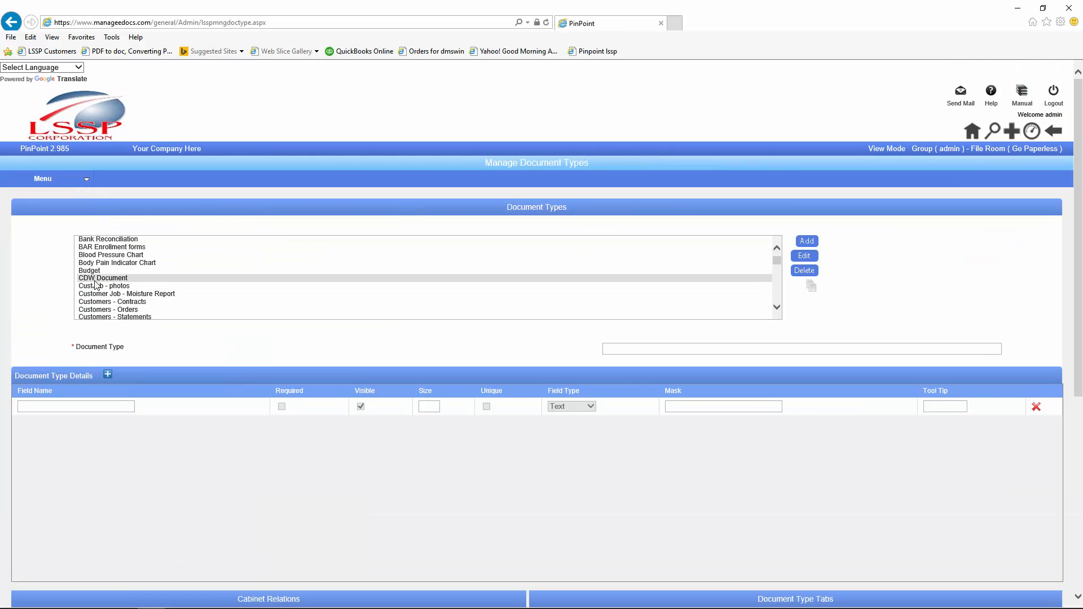
{"action": "left_click", "coordinate": [94, 285]}
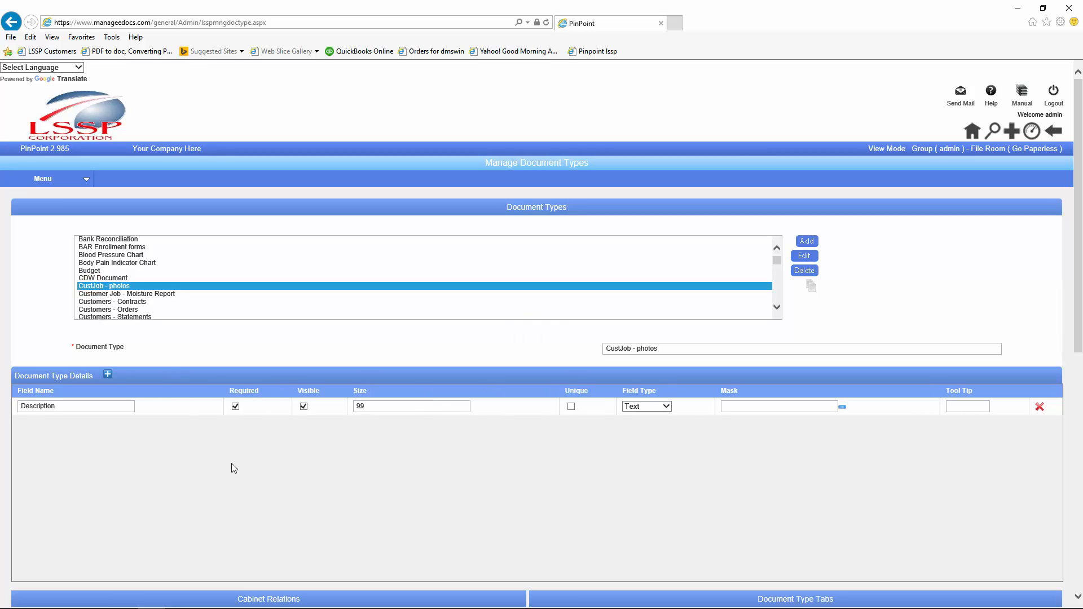
{"action": "left_click", "coordinate": [114, 294]}
{"action": "scroll", "coordinate": [114, 297], "scroll_direction": "down", "scroll_amount": 1}
{"action": "key", "text": "v"}
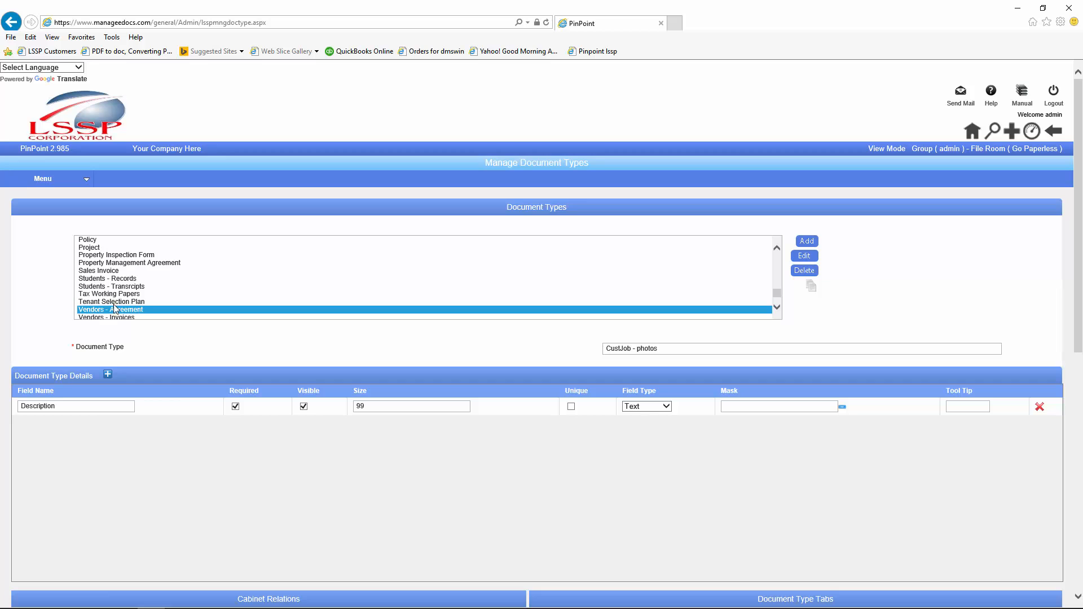
{"action": "left_click", "coordinate": [115, 317]}
Step: Untick Retention Disabled and choose Vendor Invoices as its retention policy
{"action": "scroll", "coordinate": [152, 401], "scroll_direction": "down", "scroll_amount": 8}
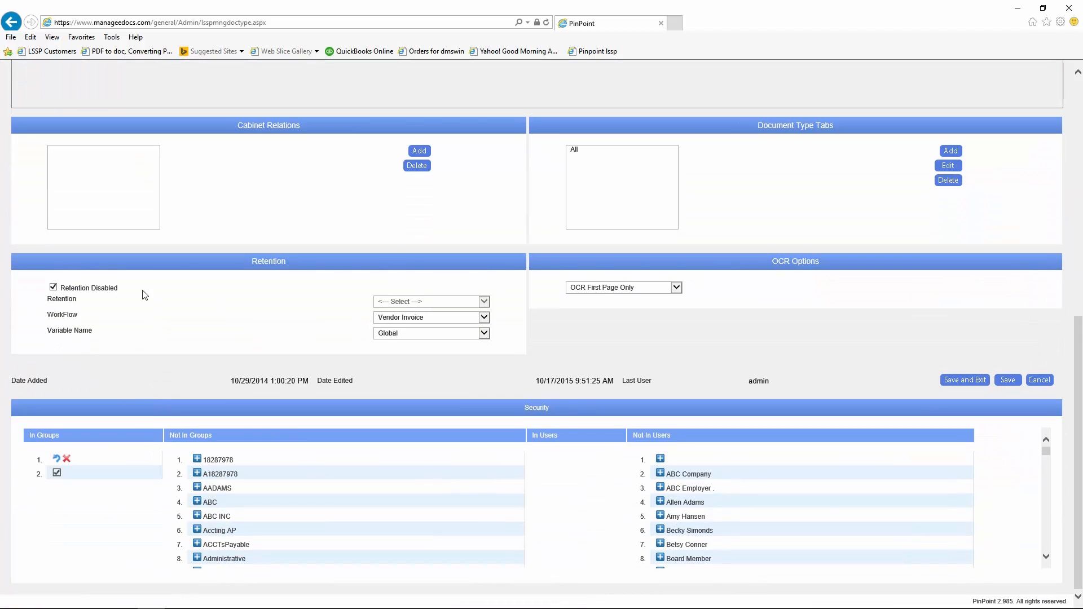
{"action": "left_click", "coordinate": [53, 288]}
{"action": "left_click", "coordinate": [480, 301]}
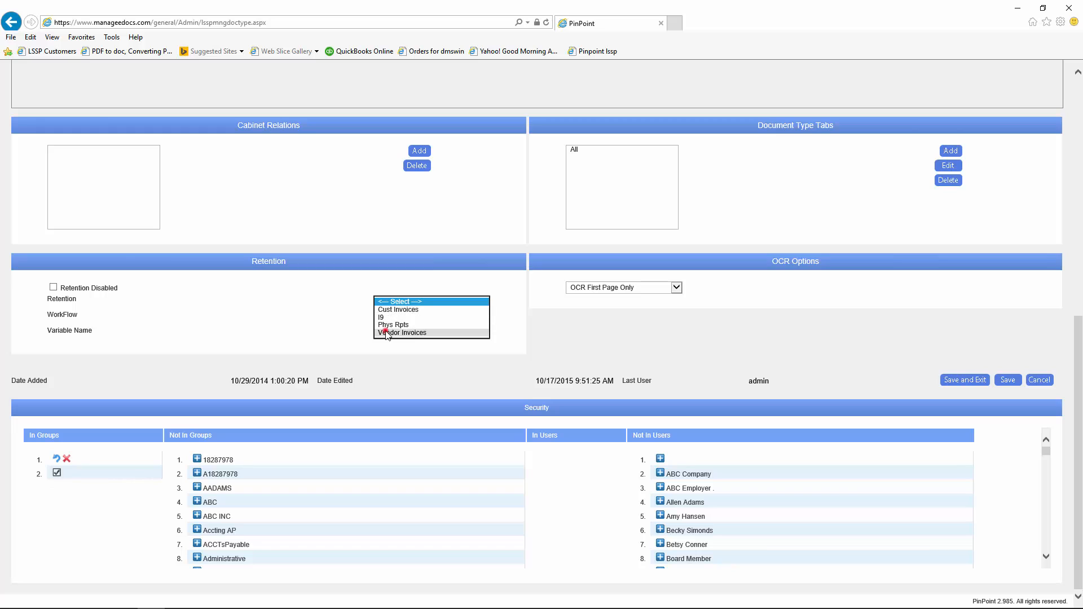
{"action": "left_click", "coordinate": [389, 332]}
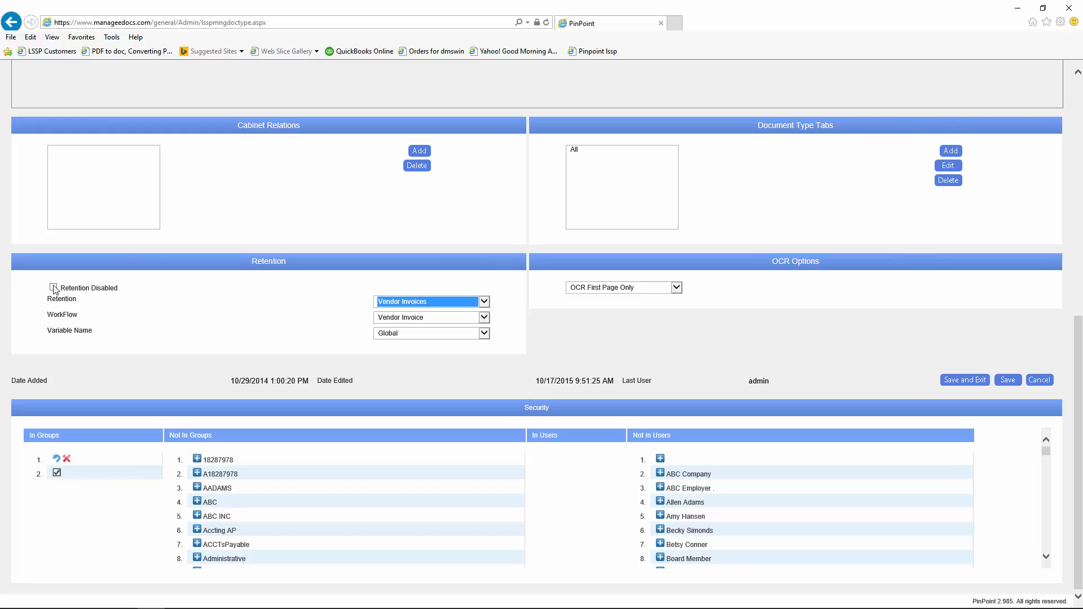
Step: Tick Retention Disabled for Vendors - Invoices, clearing its Vendor Invoices retention policy
{"action": "left_click", "coordinate": [54, 288]}
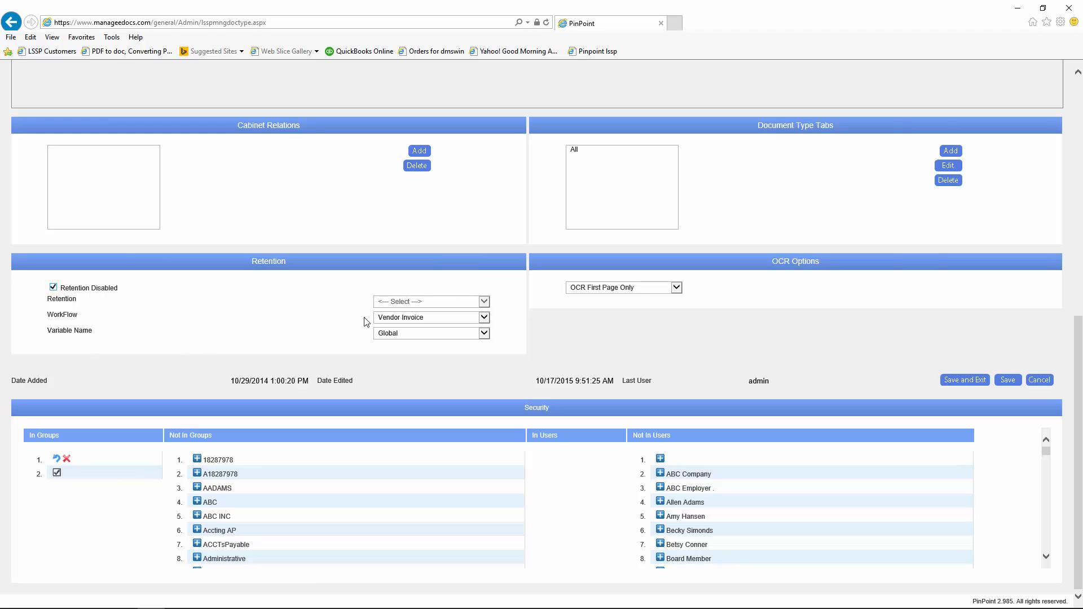
{"action": "scroll", "coordinate": [436, 337], "scroll_direction": "up", "scroll_amount": 8}
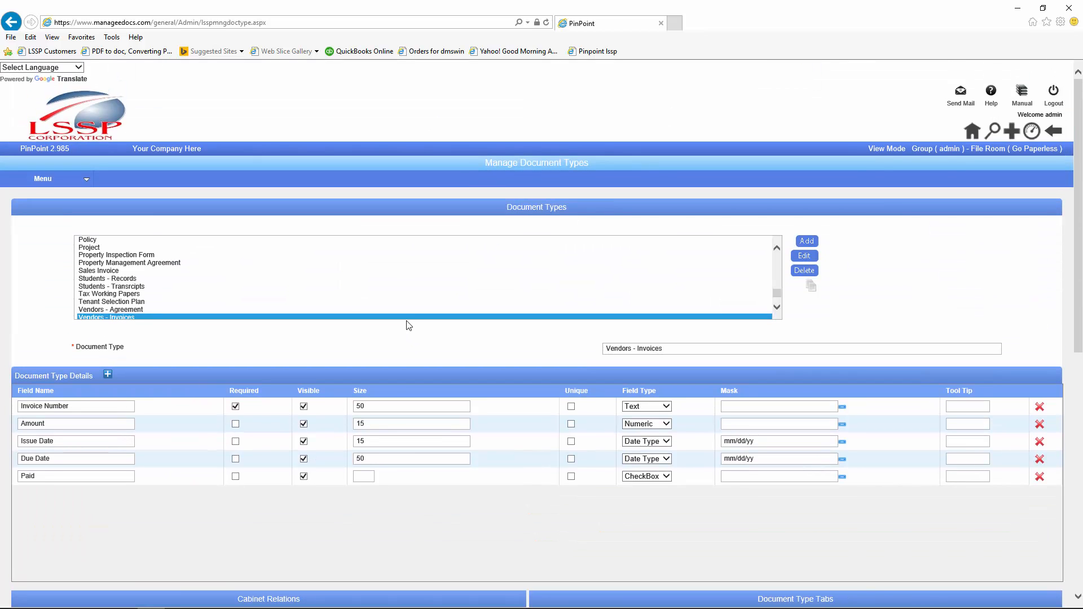
Step: Go to Filing > Single Document to load the File/Review screen
{"action": "left_click", "coordinate": [54, 180]}
{"action": "mouse_move", "coordinate": [42, 238]}
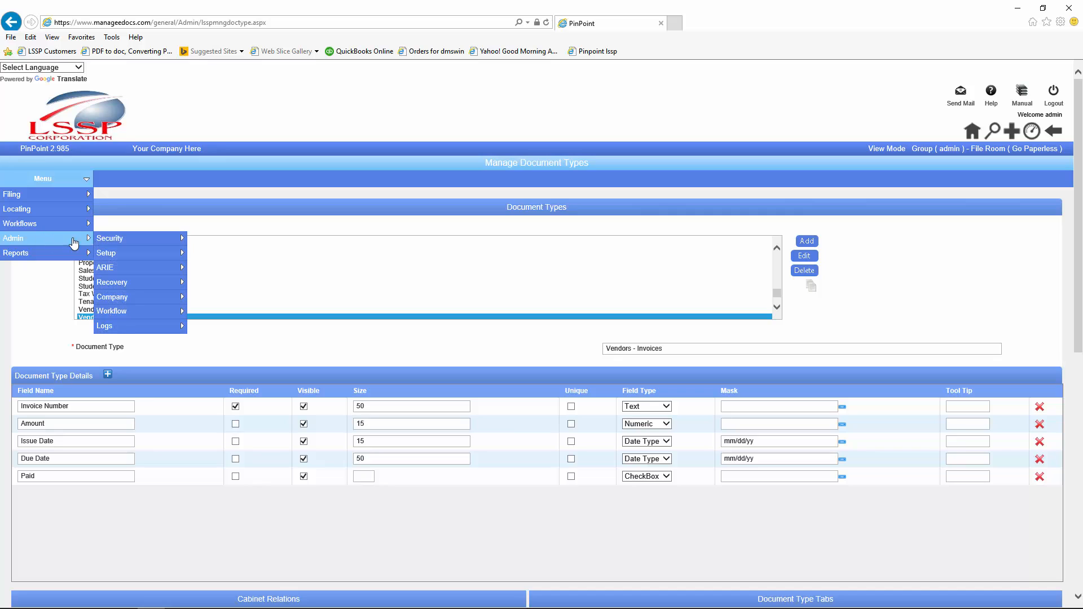
{"action": "mouse_move", "coordinate": [101, 243]}
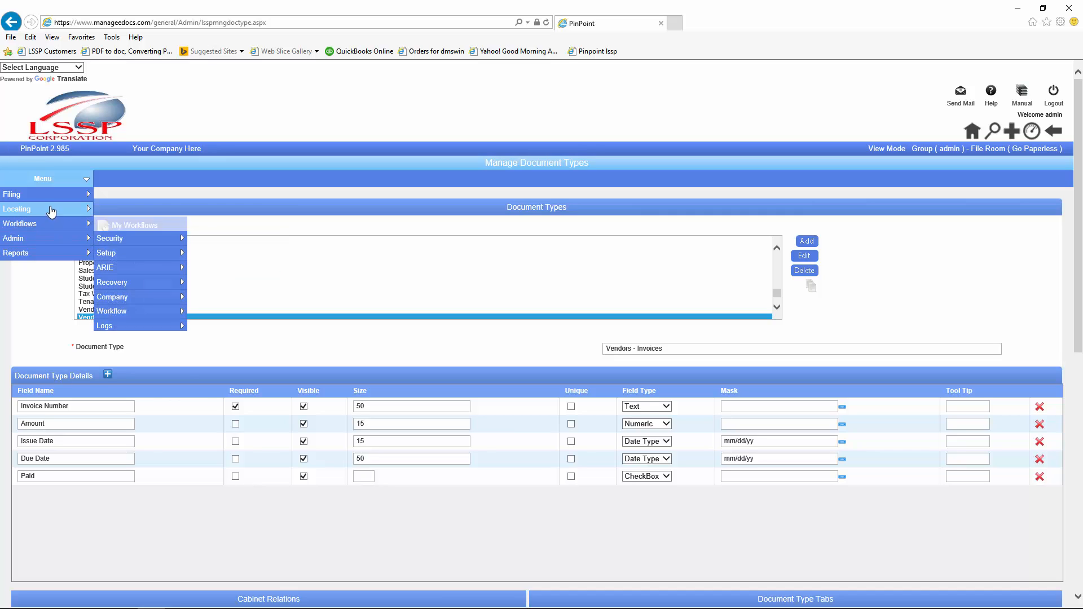
{"action": "mouse_move", "coordinate": [49, 213]}
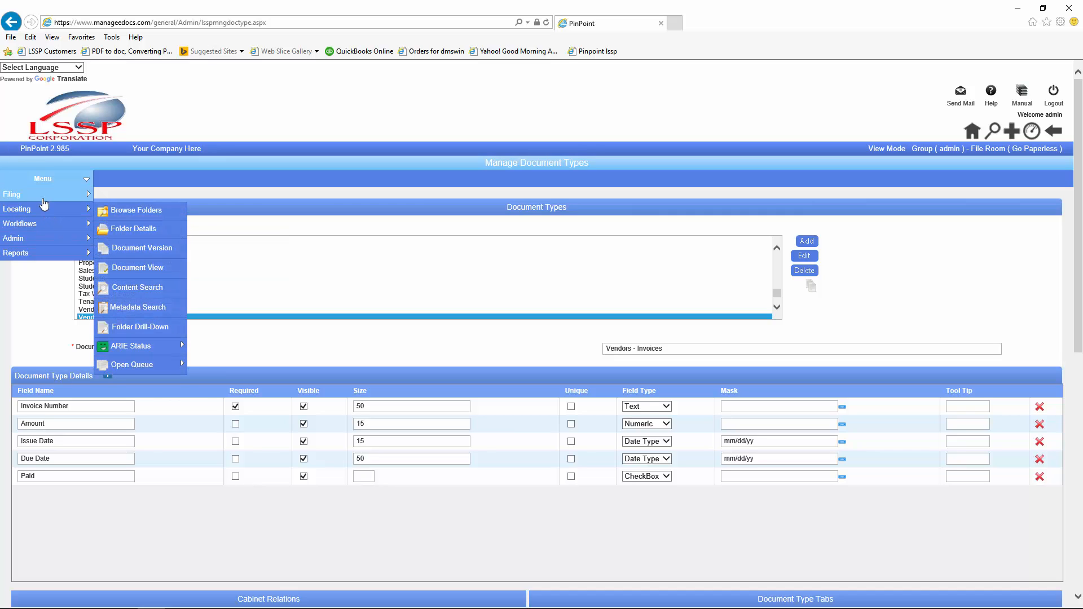
{"action": "left_click", "coordinate": [113, 201]}
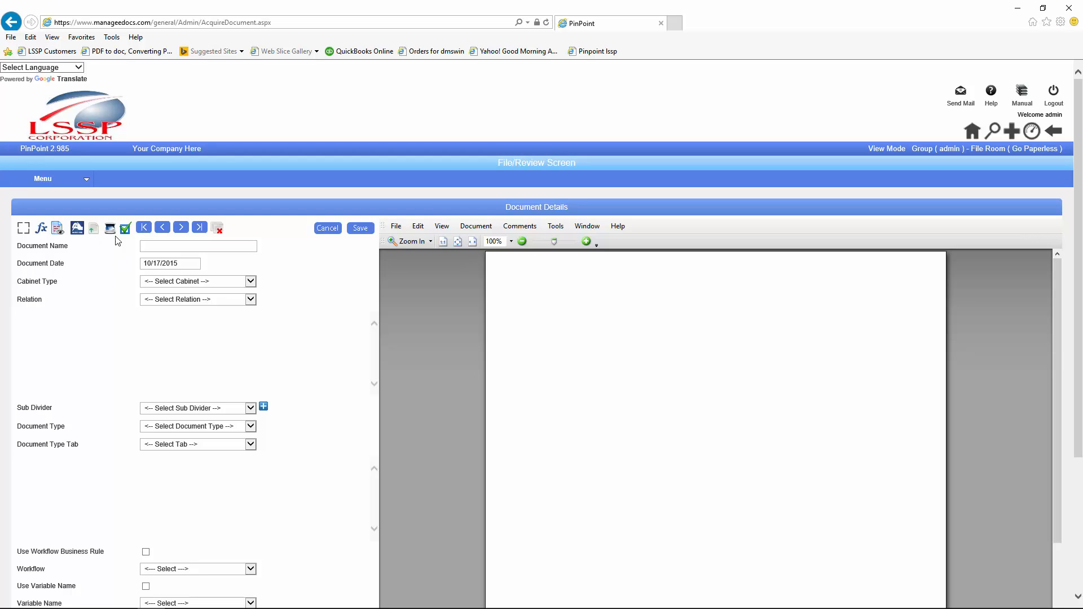
Step: Import 2015_10_05_11_56_57.pdf from the Desktop into the filing form
{"action": "left_click", "coordinate": [93, 228]}
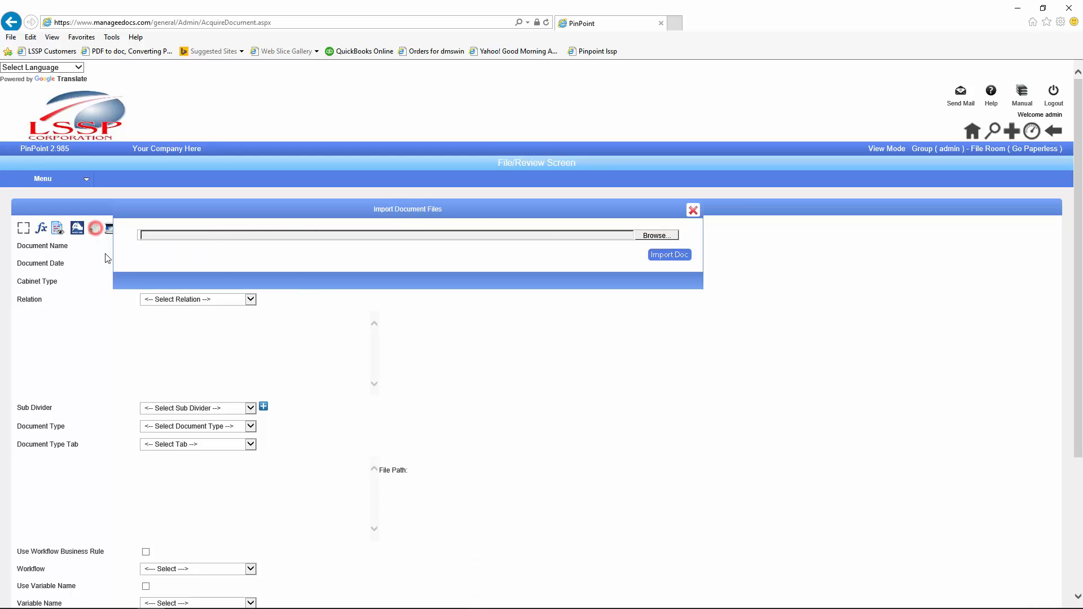
{"action": "left_click", "coordinate": [657, 235]}
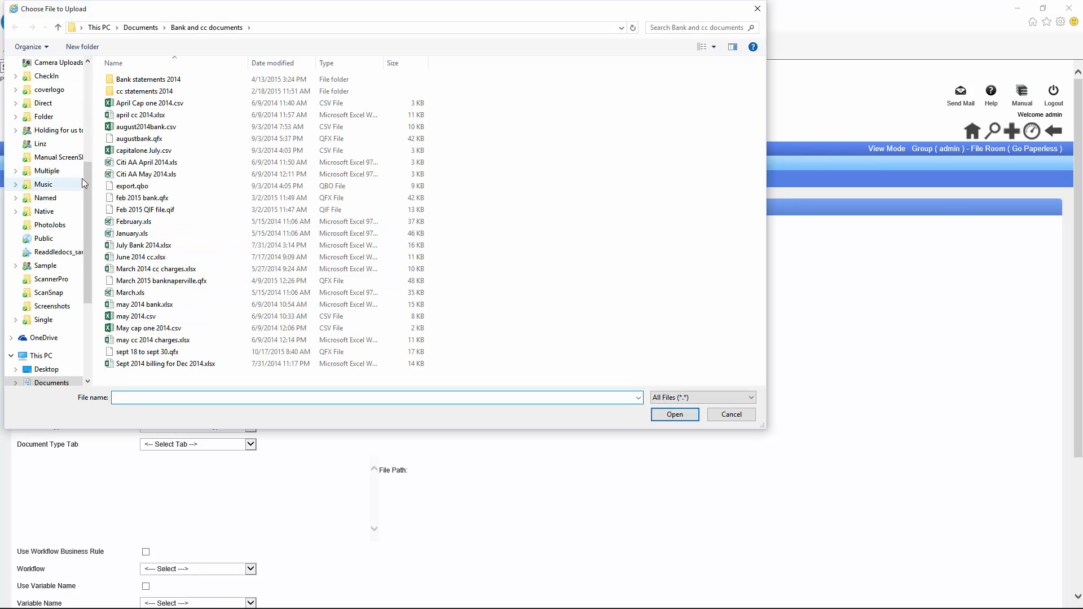
{"action": "scroll", "coordinate": [68, 141], "scroll_direction": "up", "scroll_amount": 5}
{"action": "left_click", "coordinate": [46, 81]}
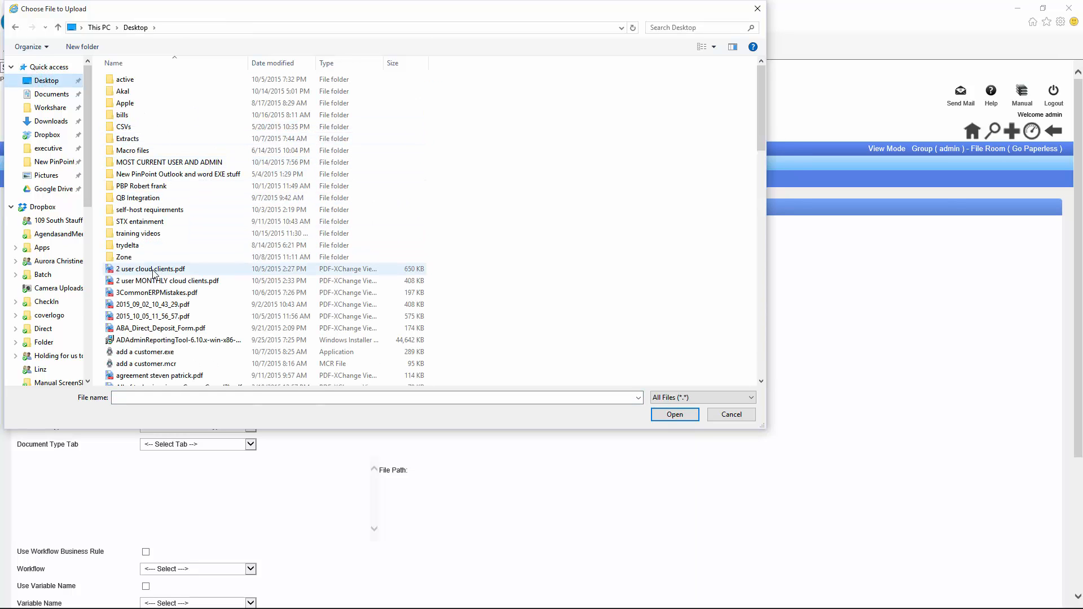
{"action": "left_click", "coordinate": [127, 317]}
{"action": "double_click", "coordinate": [126, 317]}
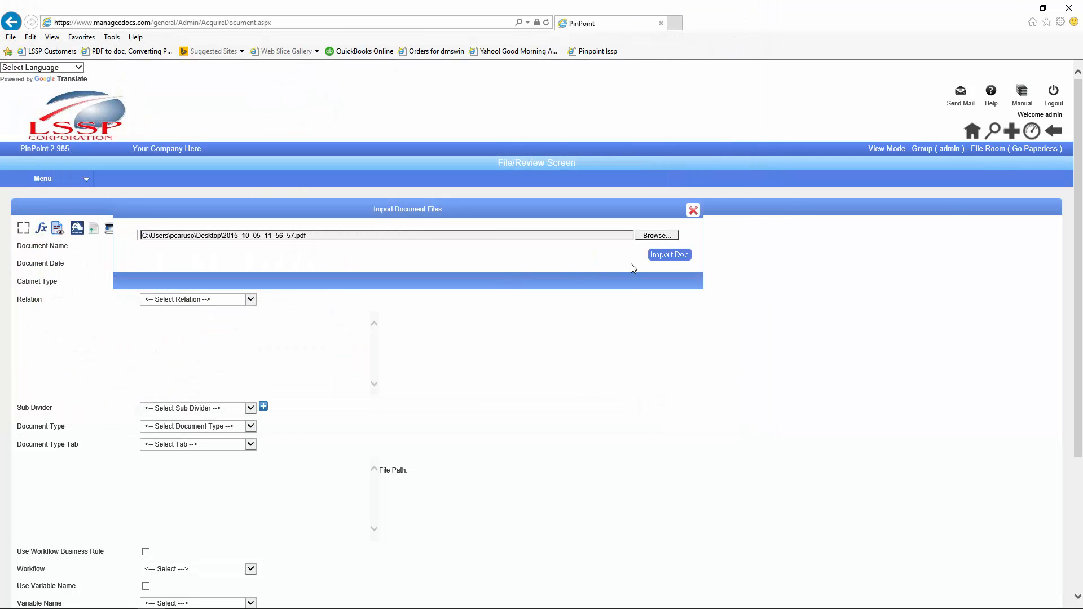
{"action": "left_click", "coordinate": [656, 257]}
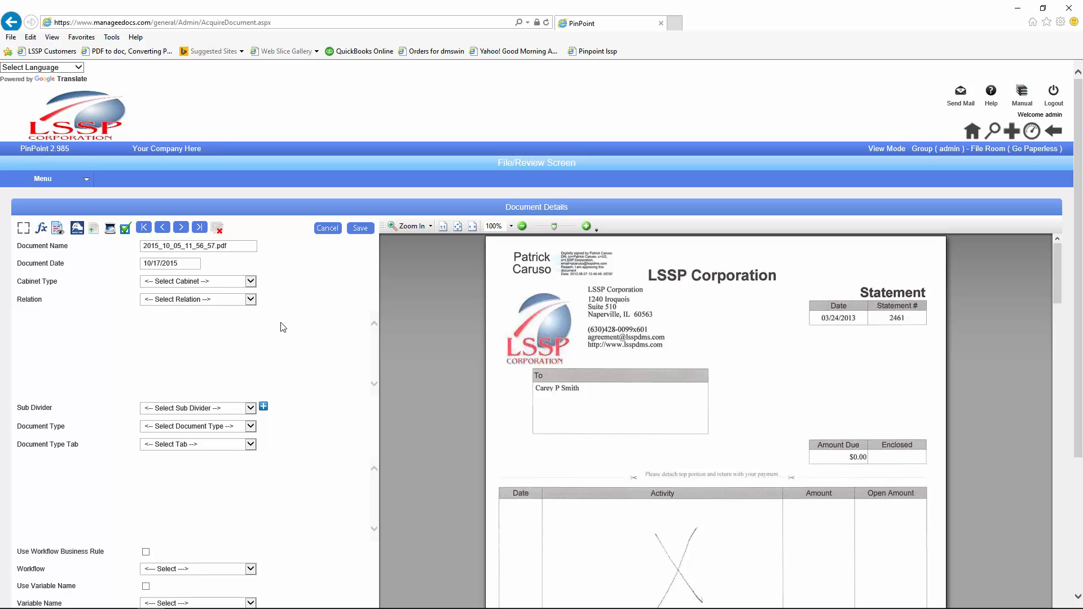
Step: Set Document Type to Vendors - Invoices with Invoice Number 2461 and Amount 12.00
{"action": "left_click", "coordinate": [251, 425]}
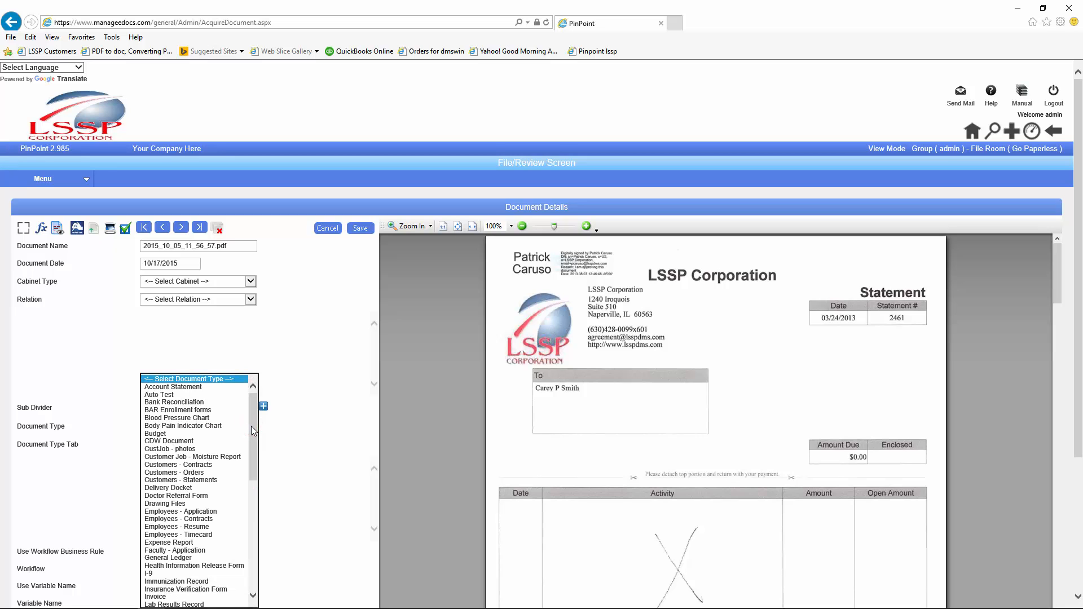
{"action": "left_click_drag", "start_coordinate": [250, 440], "coordinate": [248, 567]}
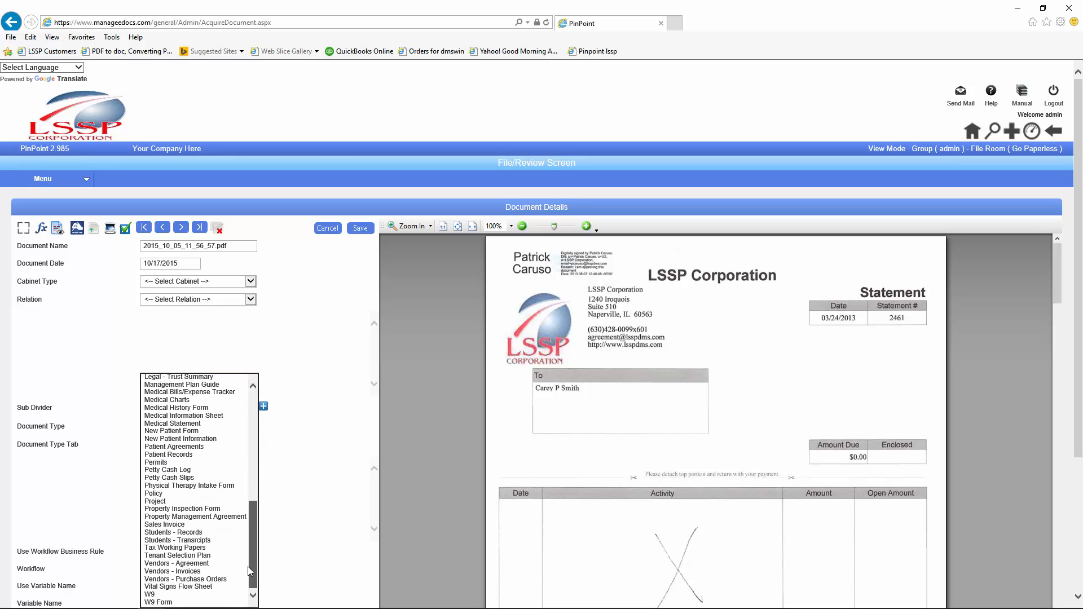
{"action": "left_click", "coordinate": [207, 571]}
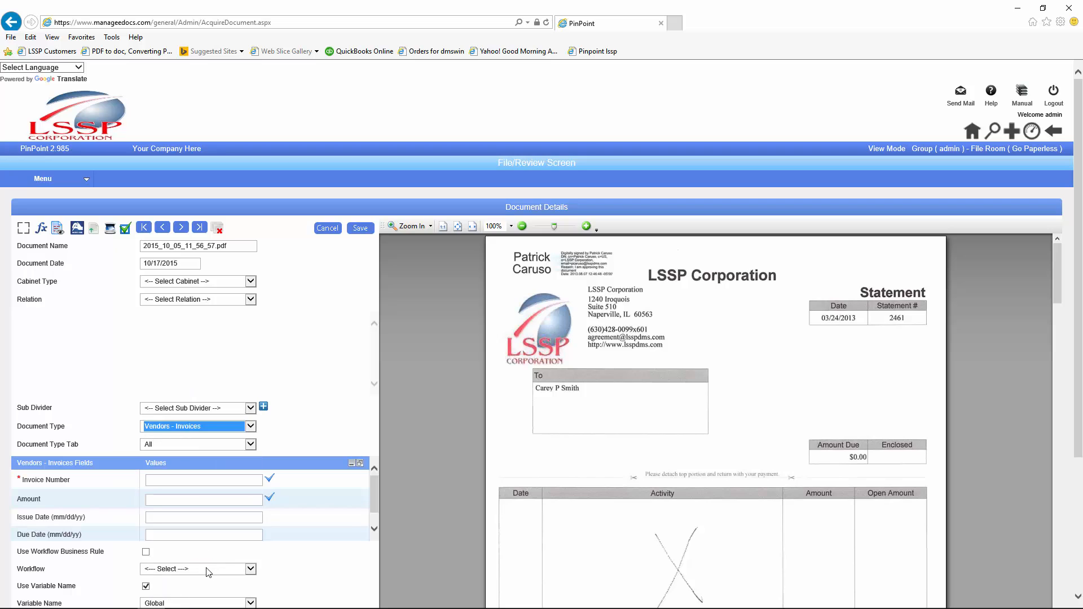
{"action": "left_click", "coordinate": [161, 480]}
{"action": "type", "text": "2"}
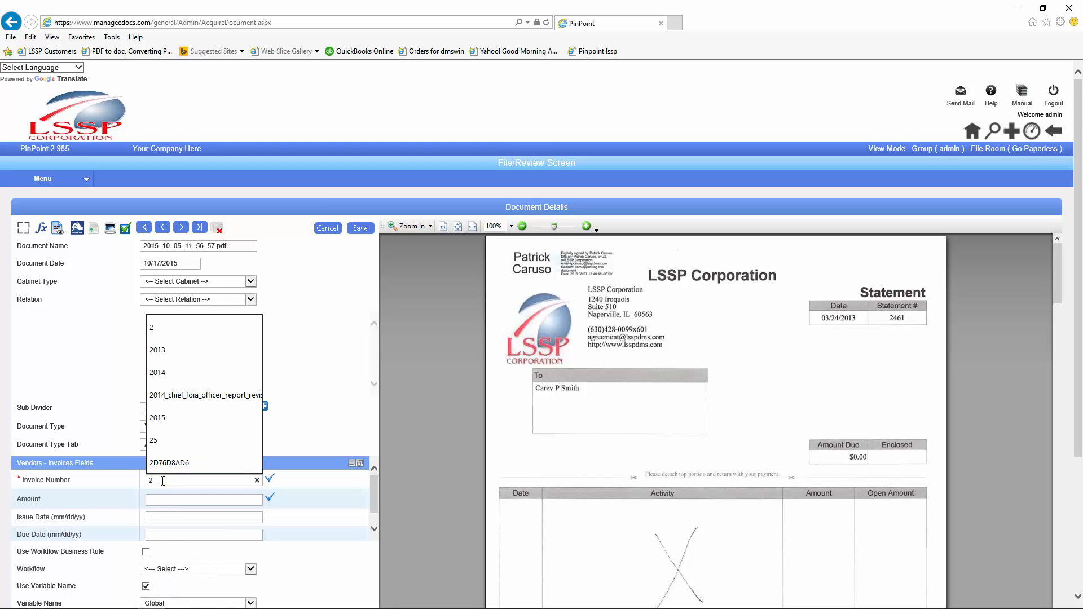
{"action": "type", "text": "461"}
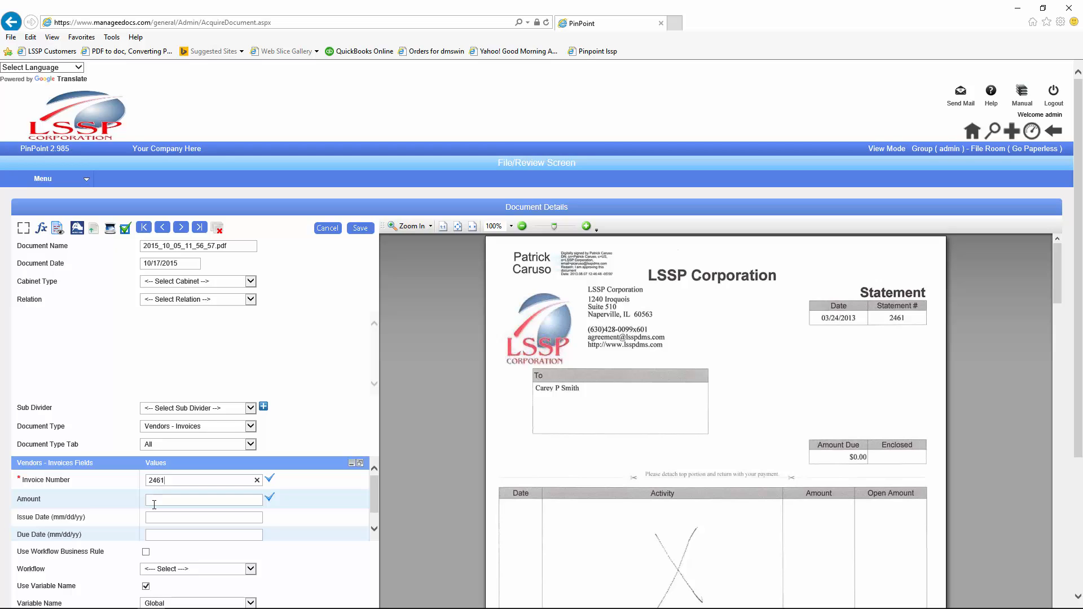
{"action": "left_click", "coordinate": [157, 500]}
{"action": "type", "text": "12"}
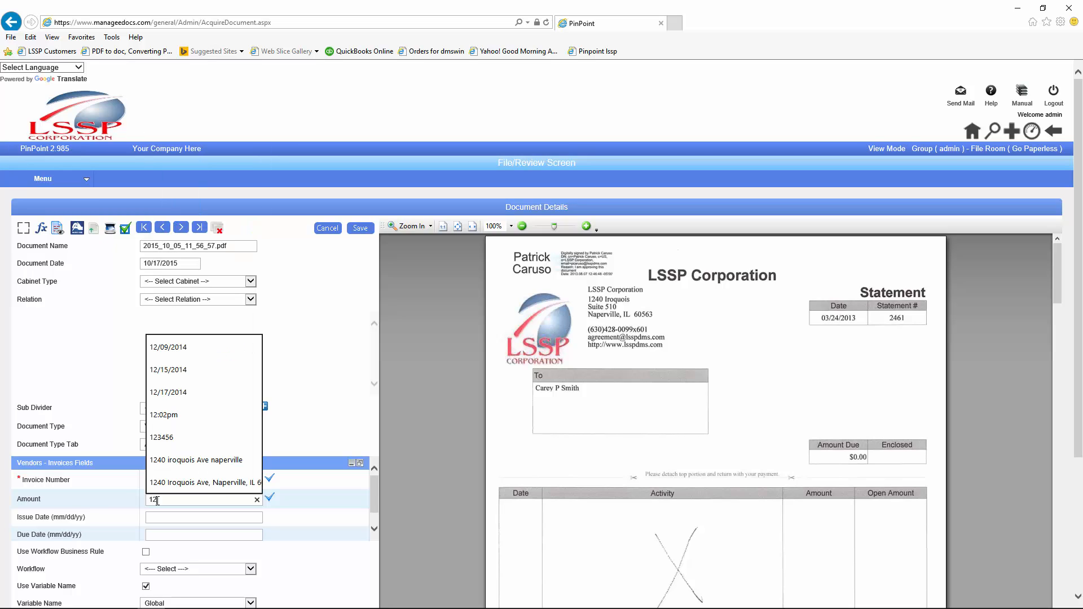
{"action": "type", "text": "00"}
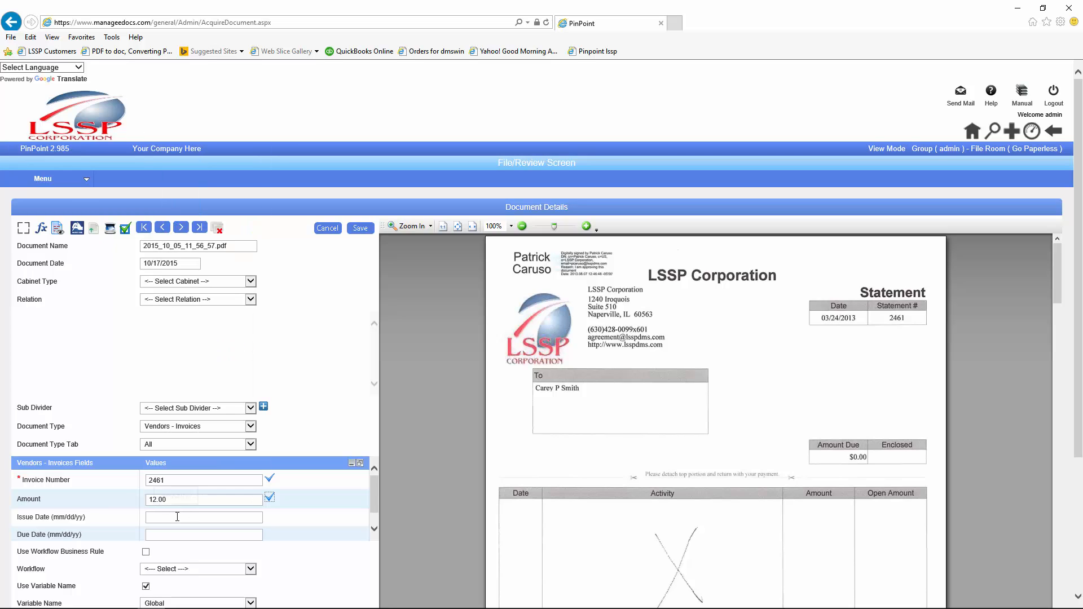
Step: Set the Issue Date to 10/19/2015 and keep Variable Name as Global
{"action": "left_click", "coordinate": [177, 517]}
{"action": "left_click", "coordinate": [280, 474]}
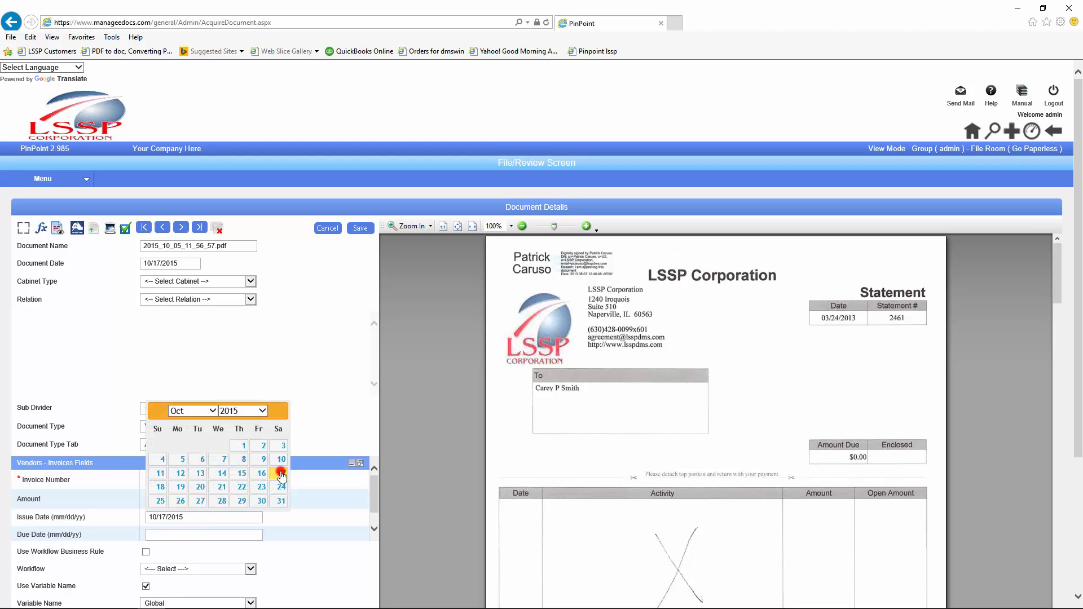
{"action": "left_click_drag", "start_coordinate": [186, 515], "coordinate": [159, 516]}
{"action": "left_click", "coordinate": [181, 487]}
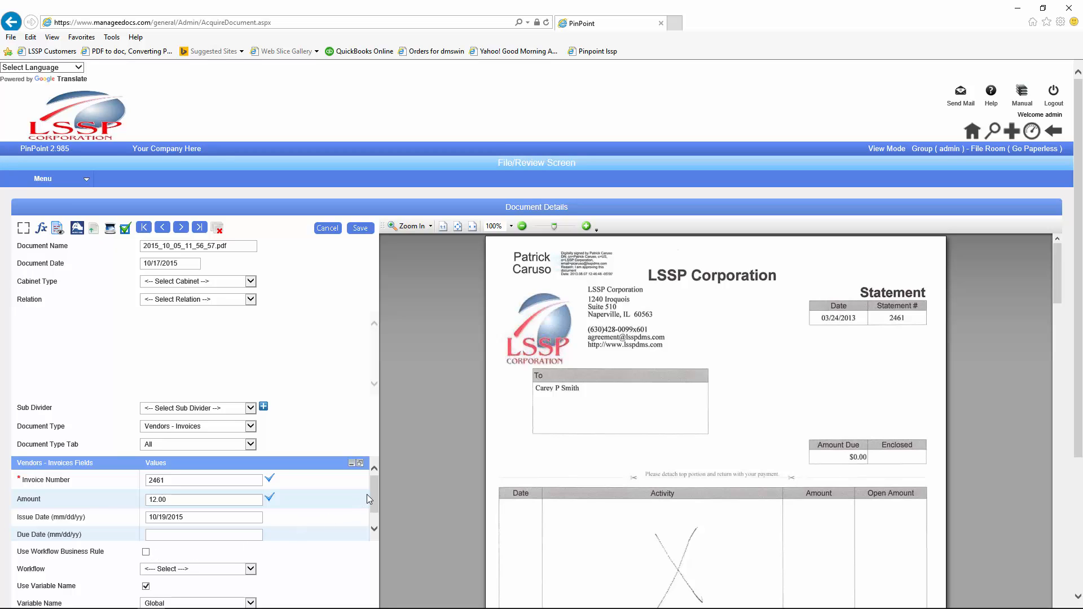
{"action": "scroll", "coordinate": [372, 503], "scroll_direction": "down", "scroll_amount": 1}
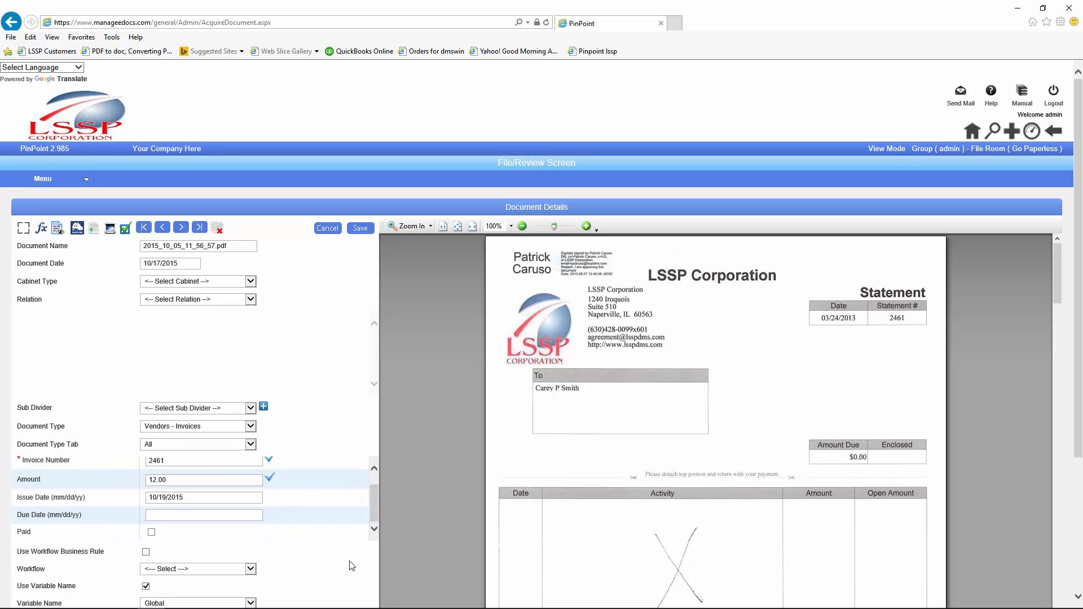
{"action": "scroll", "coordinate": [349, 561], "scroll_direction": "down", "scroll_amount": 3}
{"action": "scroll", "coordinate": [349, 567], "scroll_direction": "down", "scroll_amount": 1}
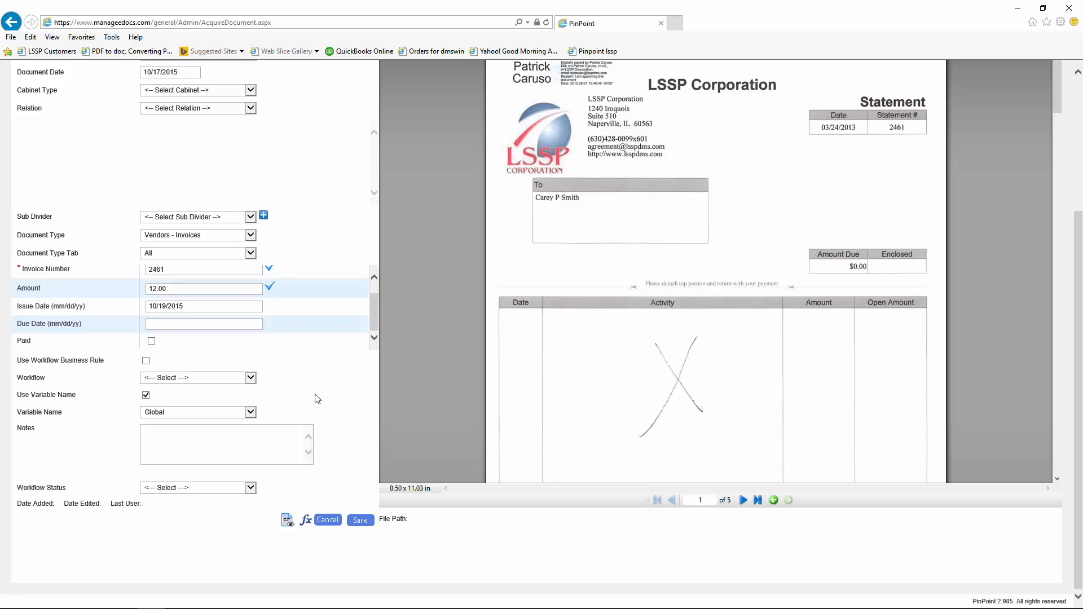
{"action": "left_click", "coordinate": [251, 412]}
{"action": "left_click", "coordinate": [249, 412]}
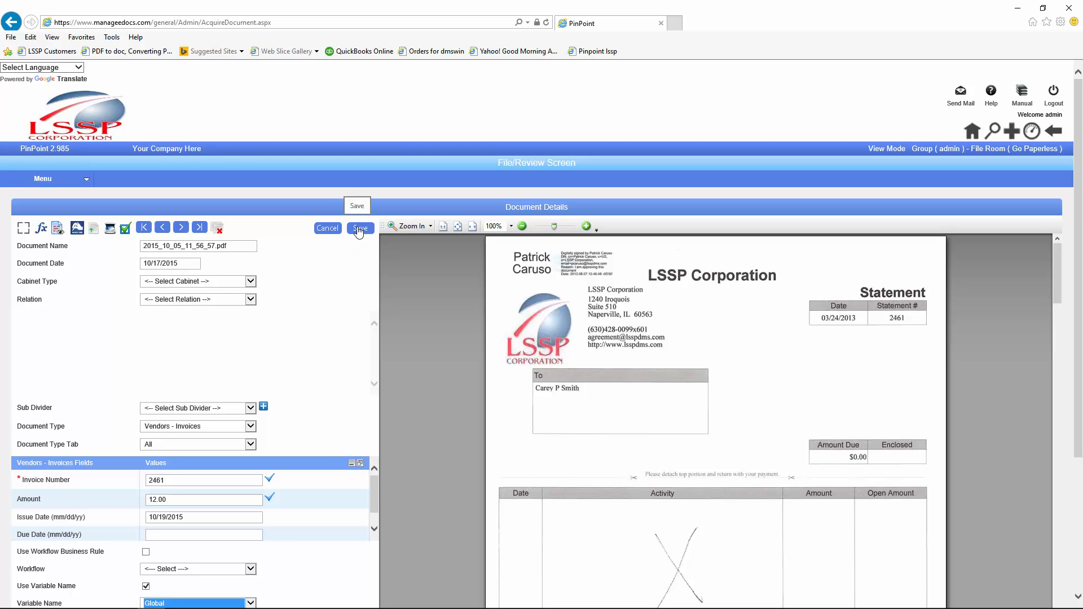
Step: Choose Members as the cabinet type without selecting an existing folder
{"action": "left_click", "coordinate": [251, 283]}
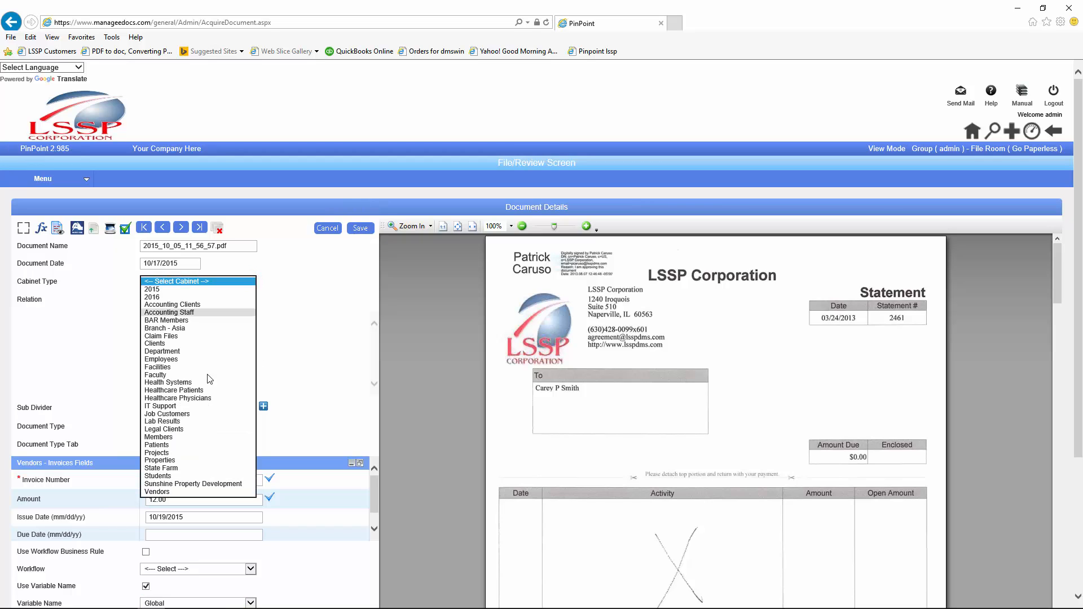
{"action": "left_click", "coordinate": [170, 437]}
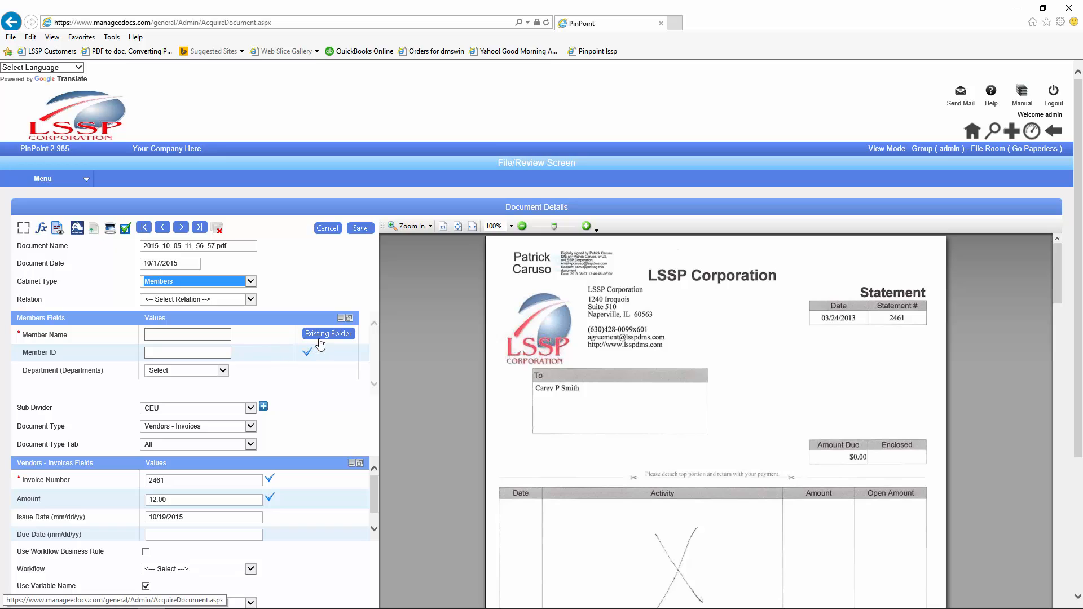
{"action": "left_click", "coordinate": [322, 335]}
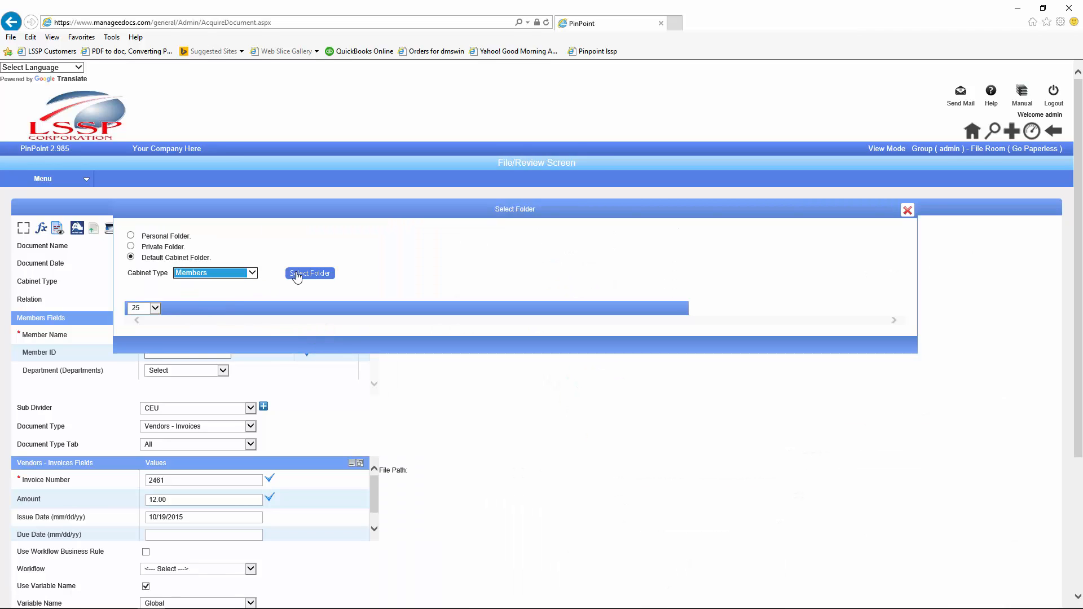
{"action": "left_click", "coordinate": [907, 210]}
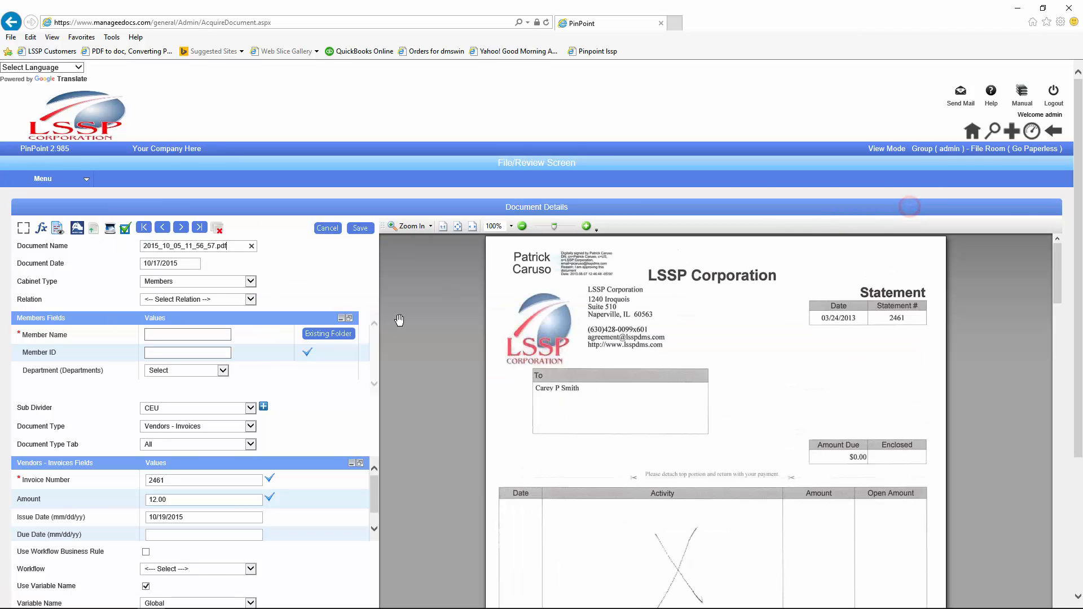
Step: Enter the member's name and member ID, choose the Accounts Payable department, and save
{"action": "left_click", "coordinate": [185, 335]}
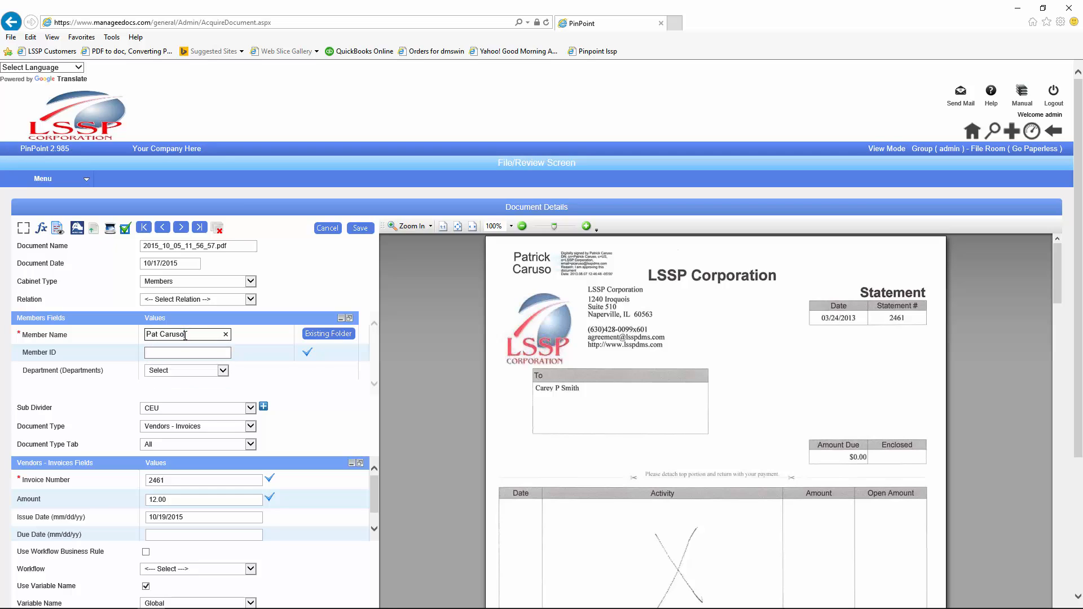
{"action": "key", "text": "Tab"}
{"action": "type", "text": "349834"}
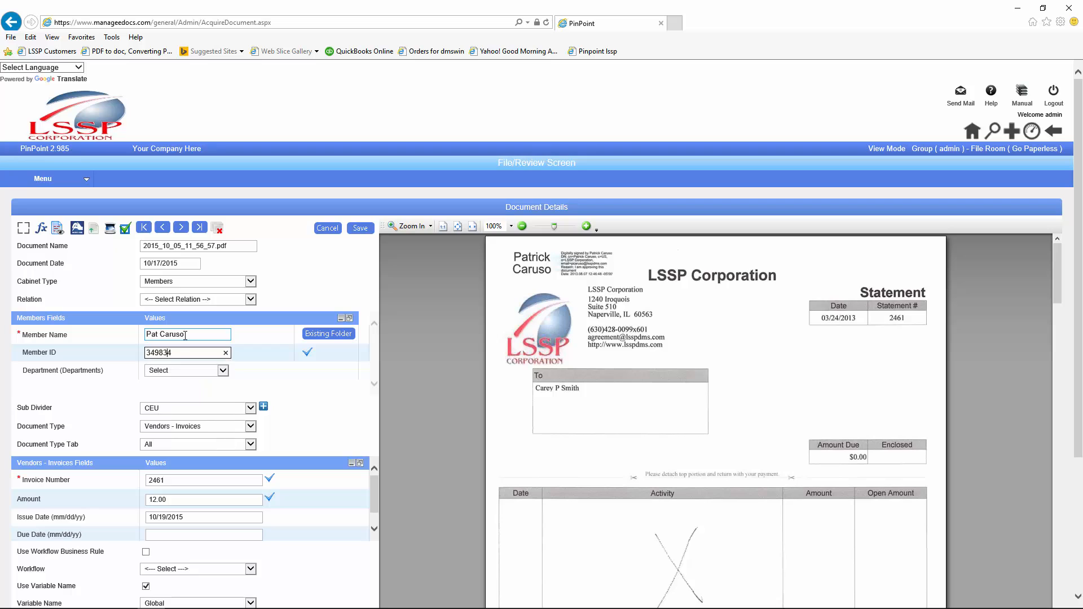
{"action": "type", "text": "98"}
{"action": "left_click", "coordinate": [222, 369]}
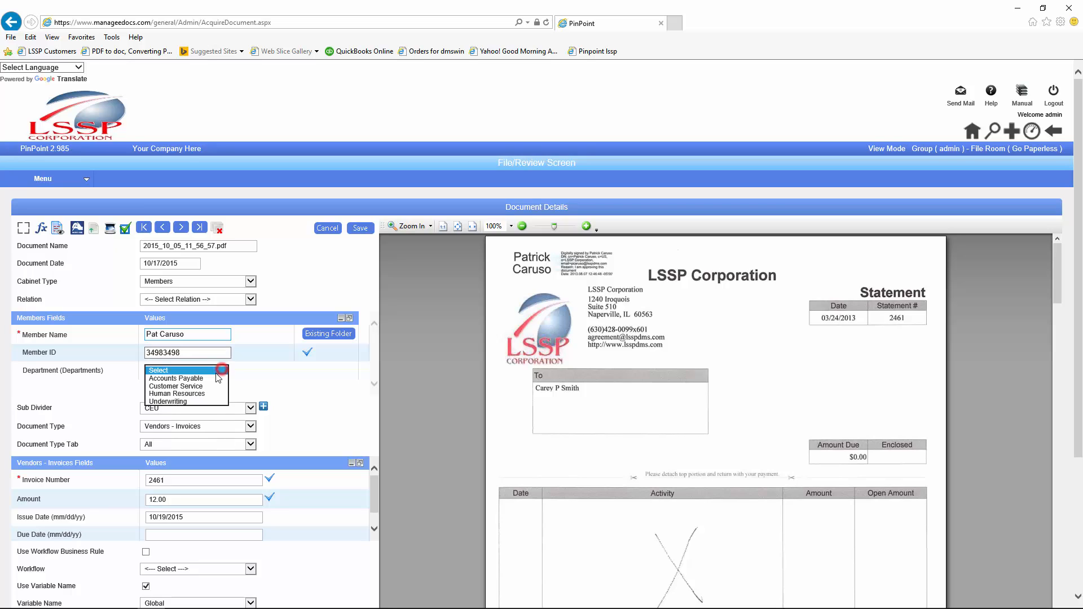
{"action": "left_click", "coordinate": [189, 379]}
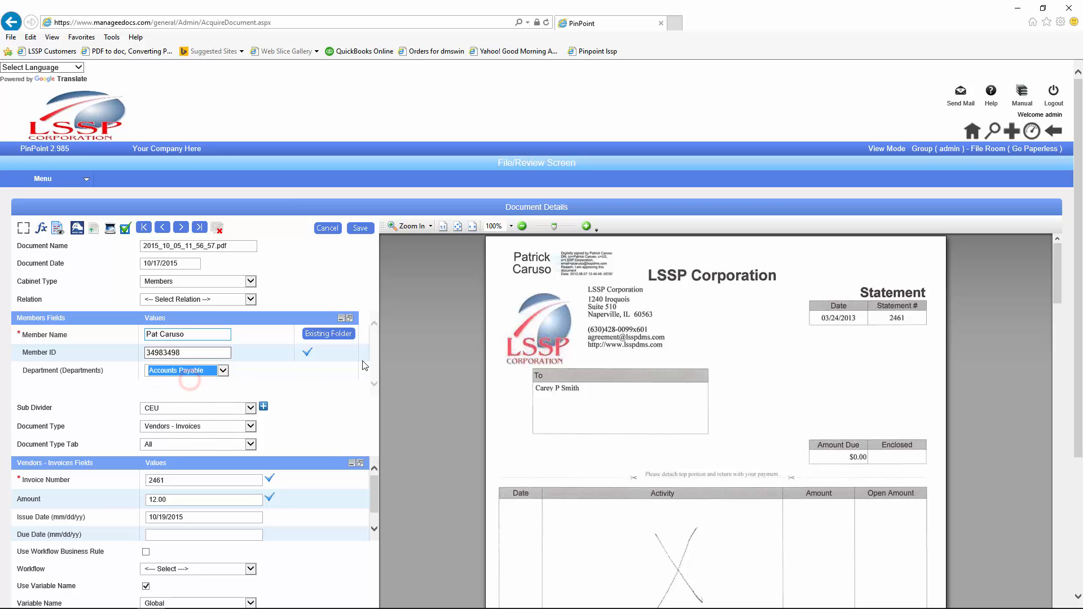
{"action": "left_click", "coordinate": [358, 231]}
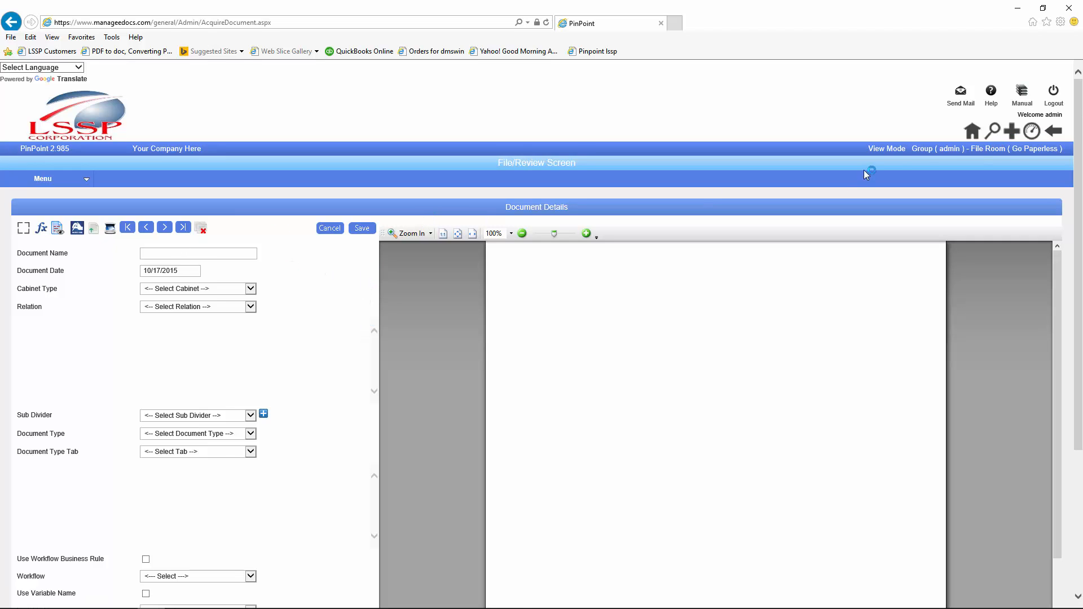
Step: On Folder Details, list the Members cabinet and open the member's folder document
{"action": "left_click", "coordinate": [49, 184]}
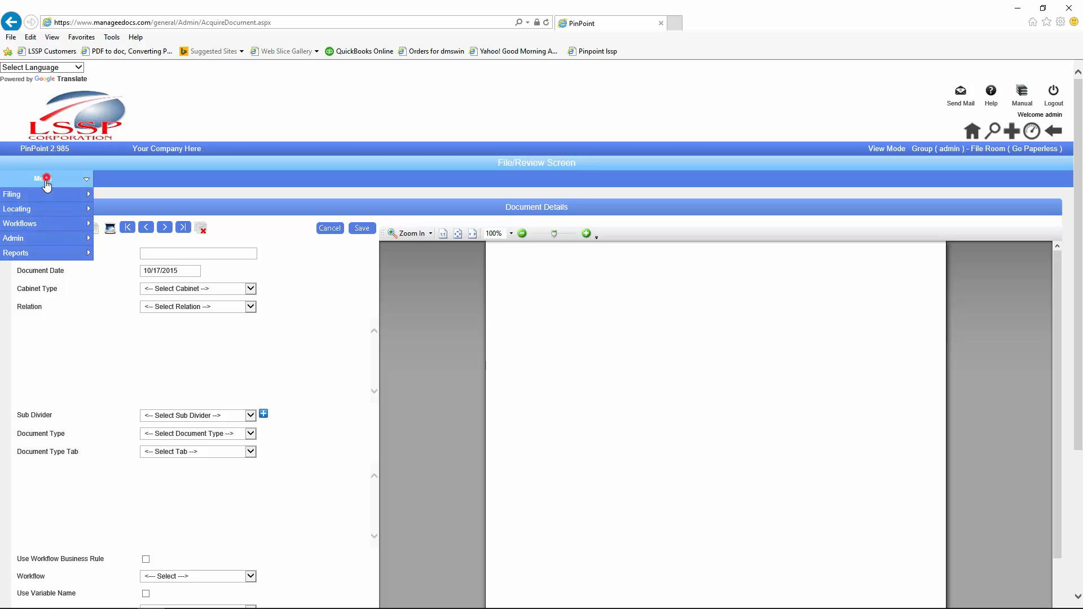
{"action": "mouse_move", "coordinate": [35, 211]}
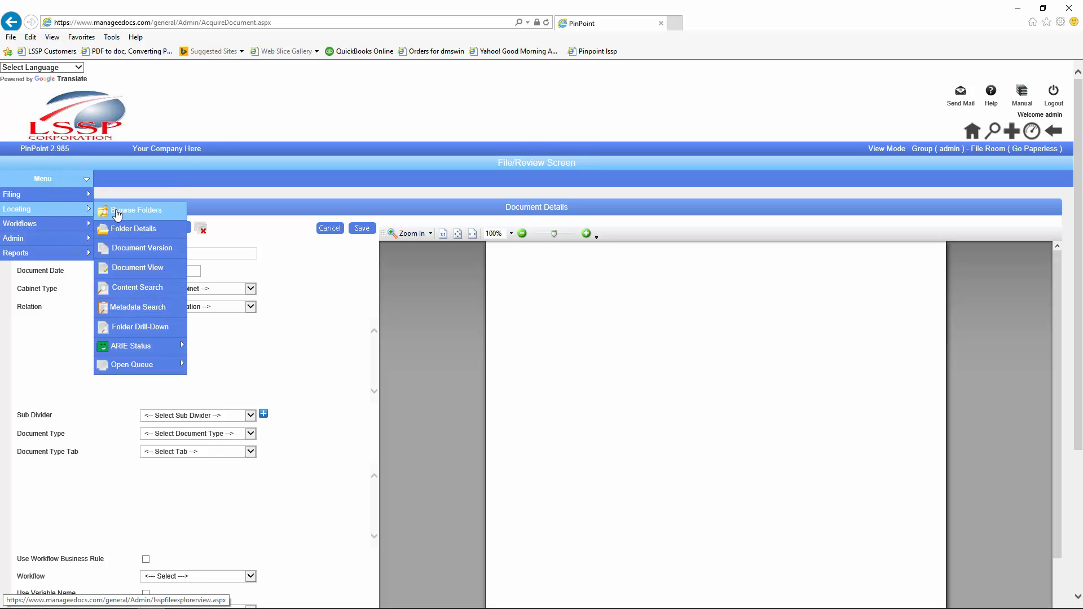
{"action": "left_click", "coordinate": [120, 233]}
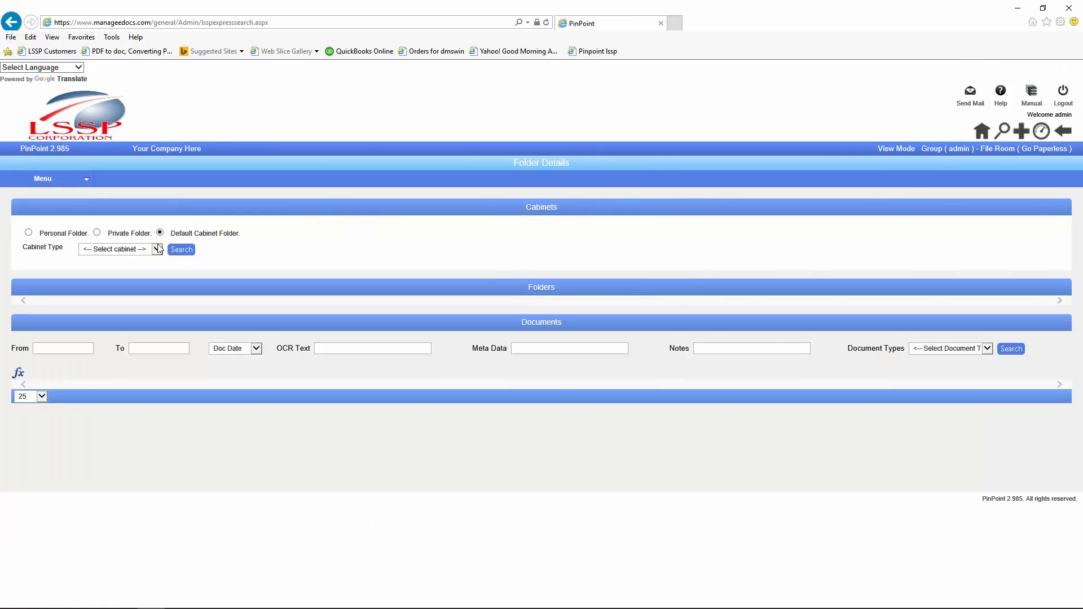
{"action": "left_click", "coordinate": [157, 250]}
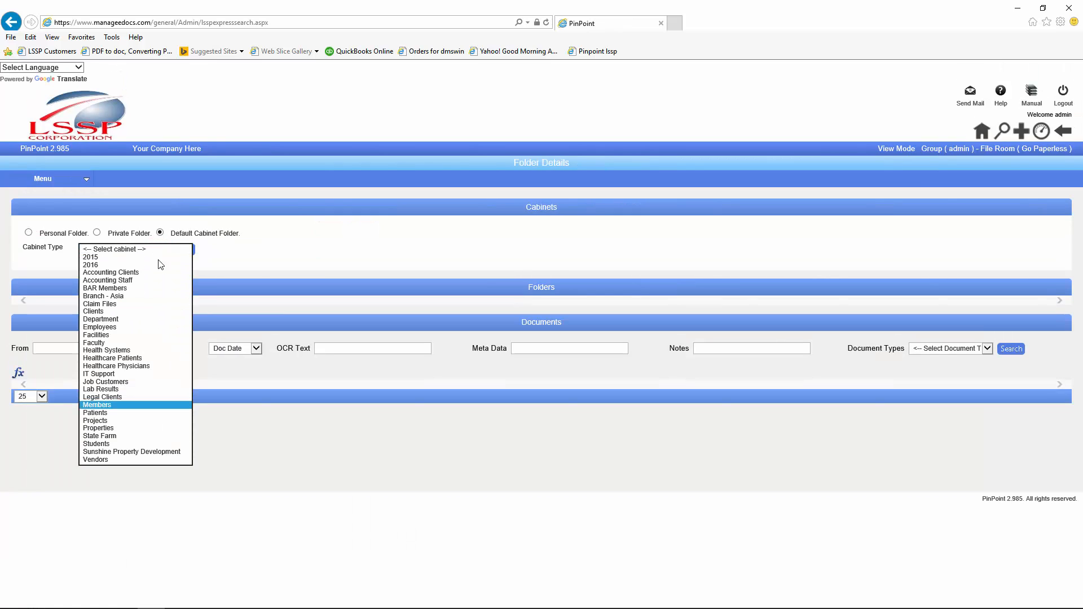
{"action": "left_click", "coordinate": [159, 273]}
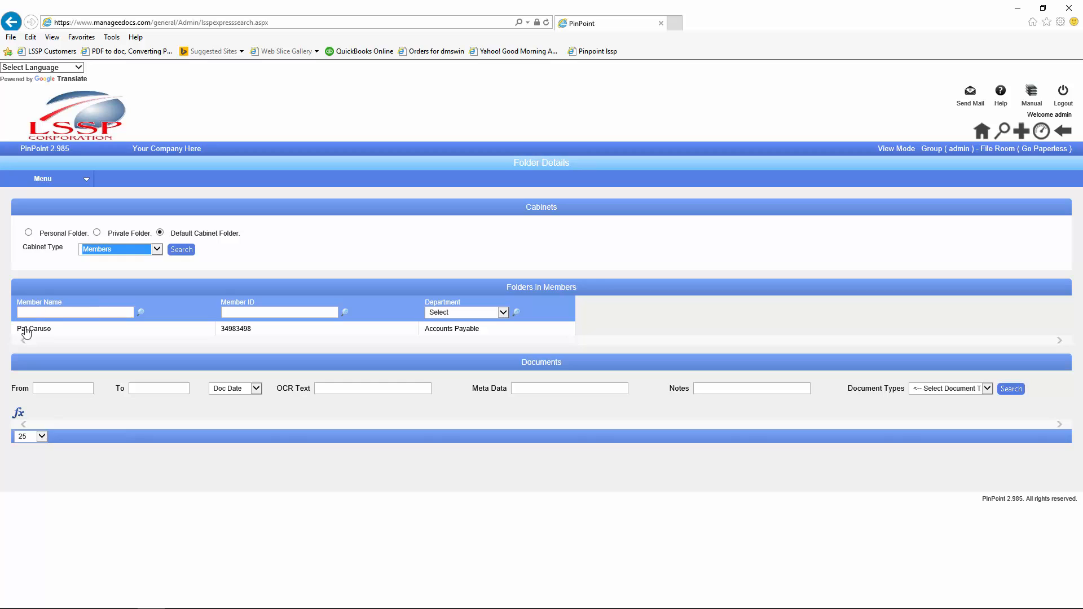
{"action": "left_click", "coordinate": [32, 331]}
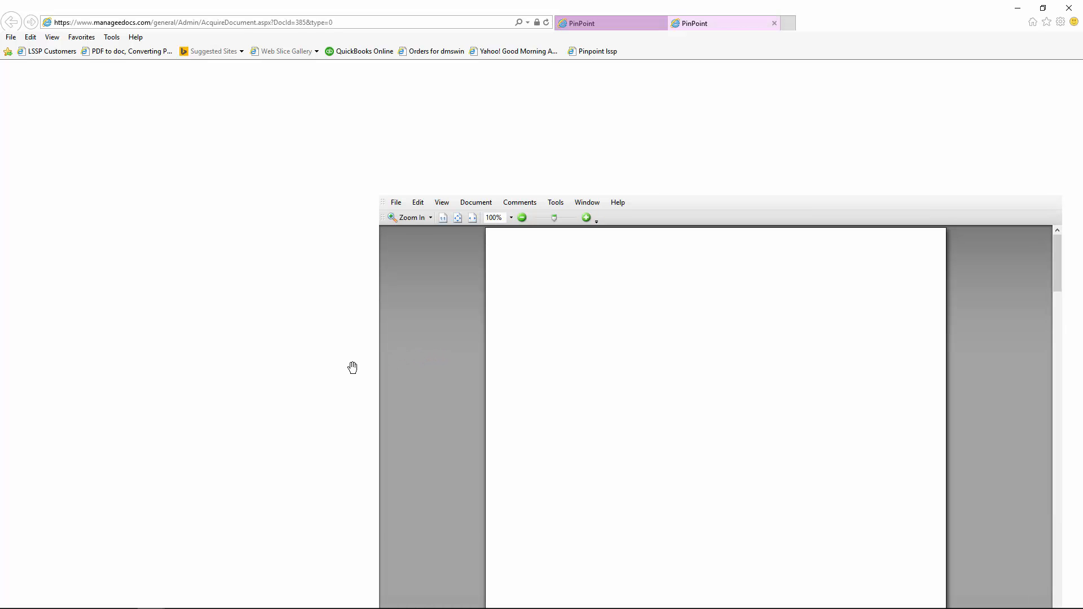
Step: Change the invoice Amount to 6000 and tick Use Workflow Business Rule
{"action": "scroll", "coordinate": [315, 452], "scroll_direction": "down", "scroll_amount": 3}
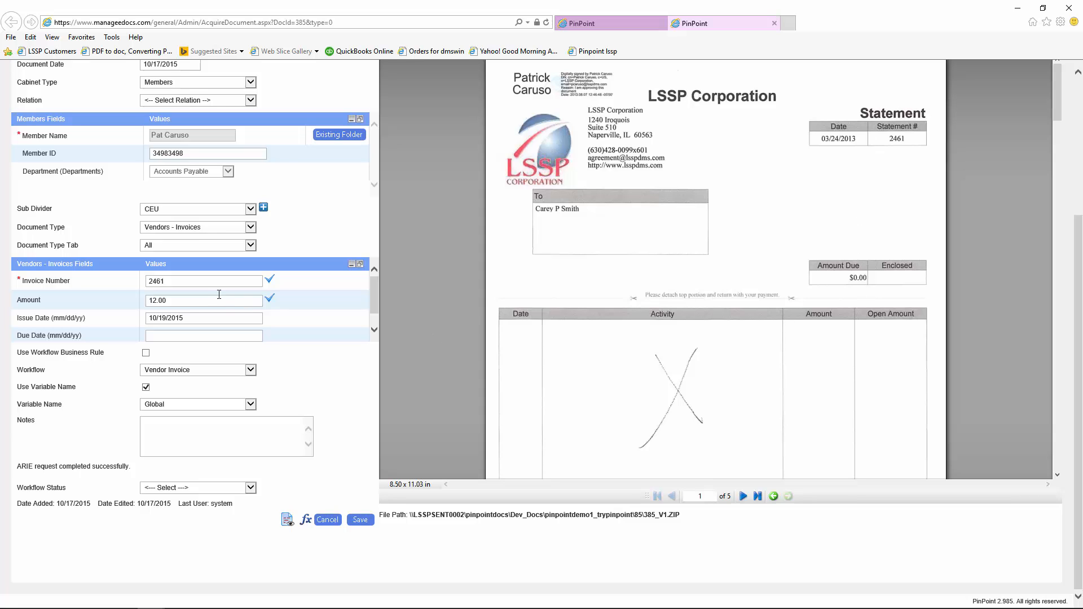
{"action": "double_click", "coordinate": [179, 299]}
{"action": "type", "text": "6000"}
{"action": "left_click", "coordinate": [146, 352]}
{"action": "scroll", "coordinate": [311, 371], "scroll_direction": "up", "scroll_amount": 4}
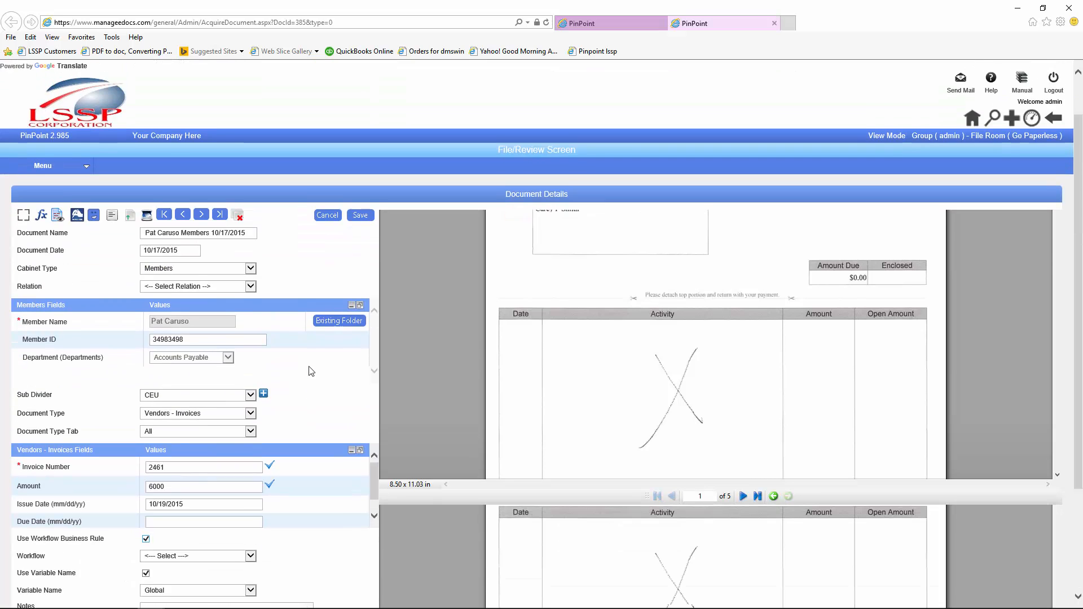
Step: Save the invoice and confirm starting a new workflow
{"action": "left_click", "coordinate": [361, 232]}
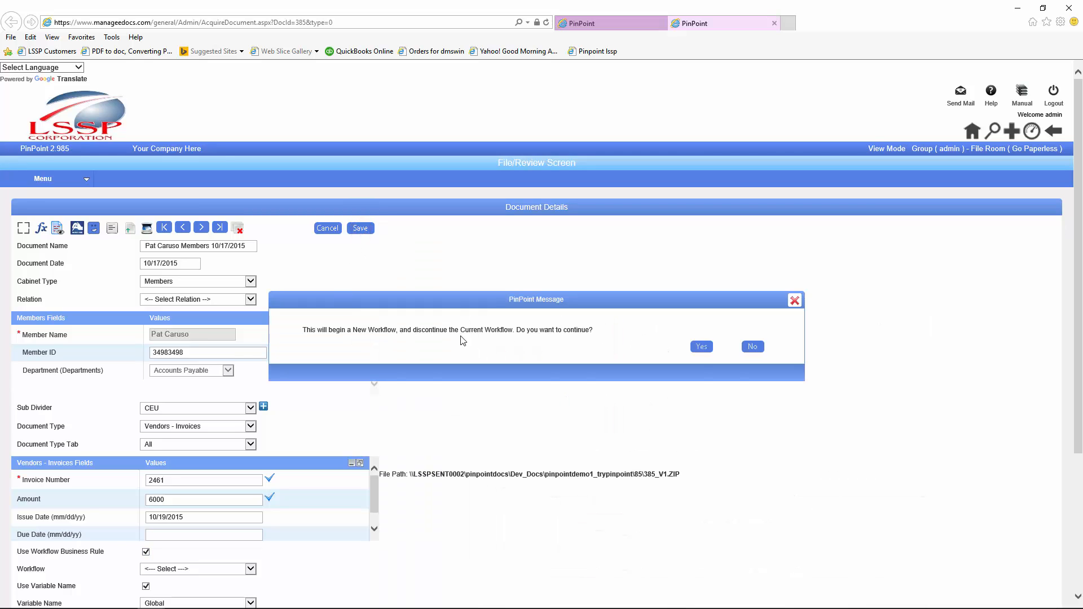
{"action": "left_click", "coordinate": [700, 350]}
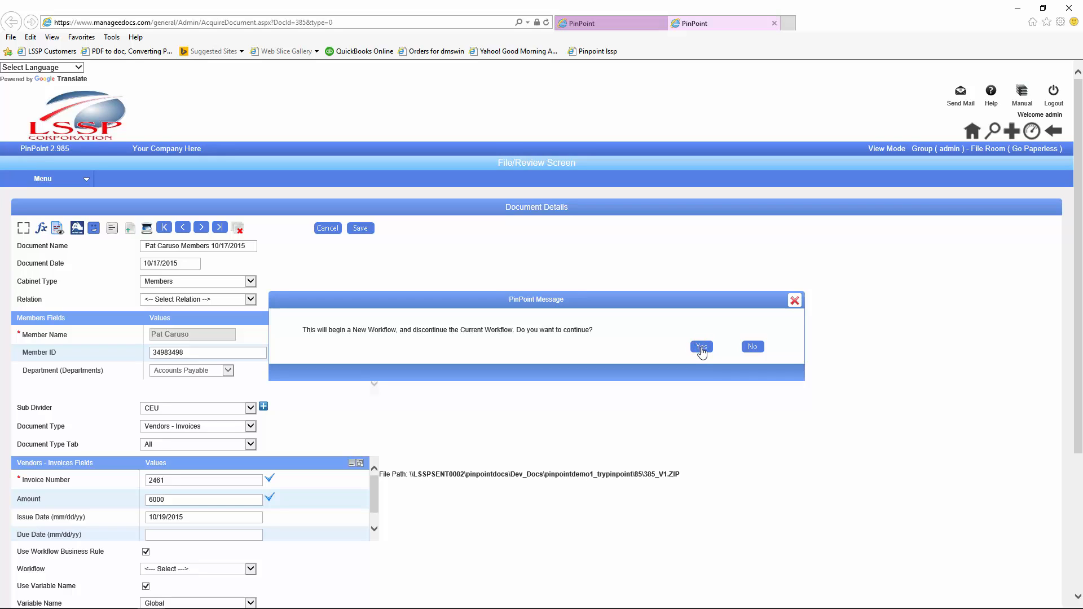
{"action": "left_click", "coordinate": [701, 351]}
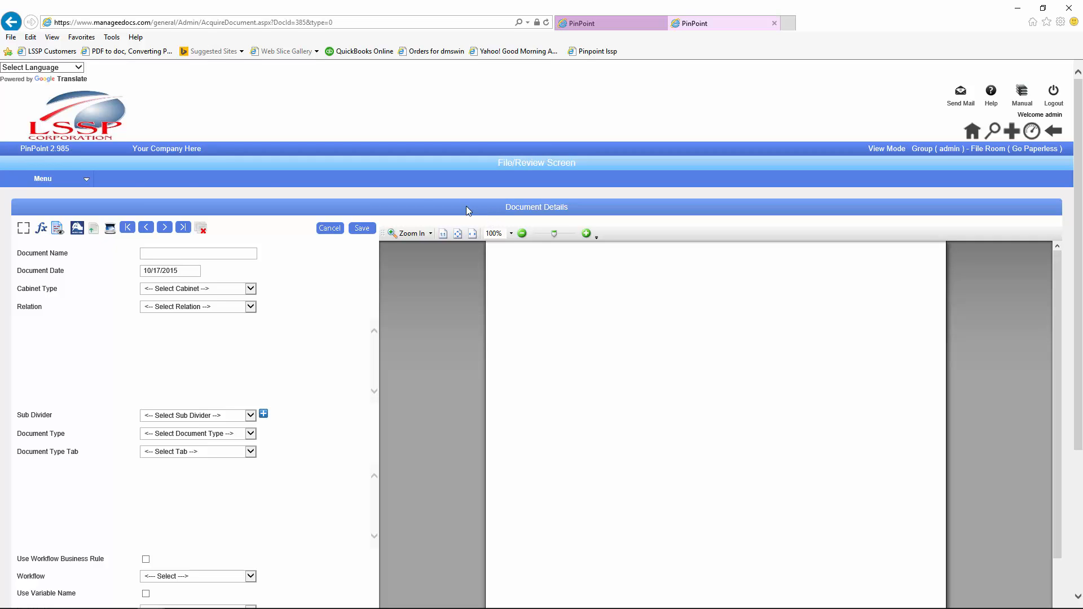
Step: View the Customer Invoices template's sample document, then close that tab
{"action": "left_click", "coordinate": [81, 184]}
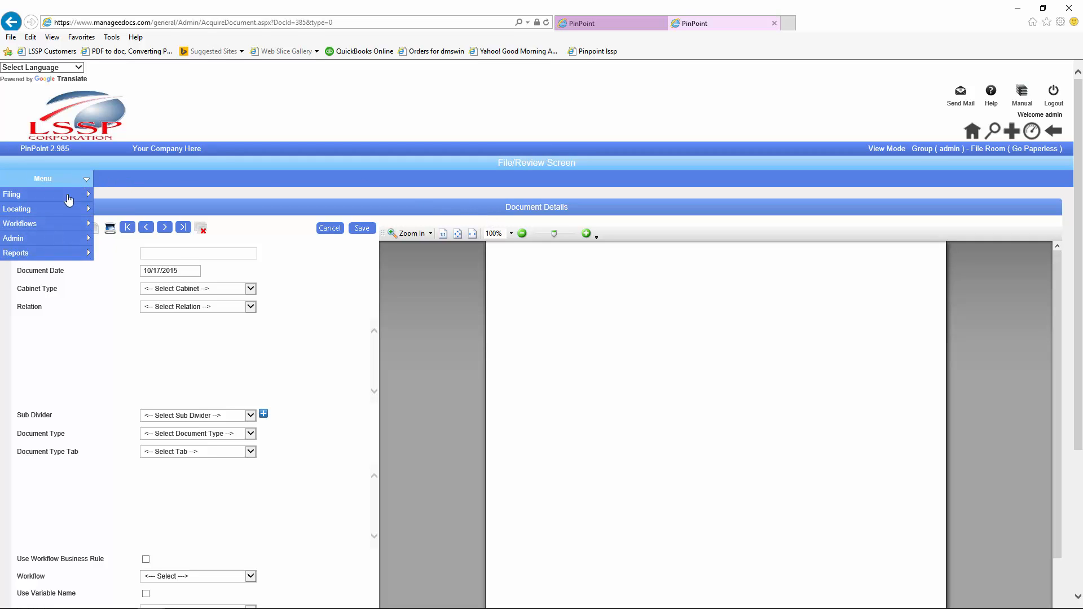
{"action": "mouse_move", "coordinate": [42, 242]}
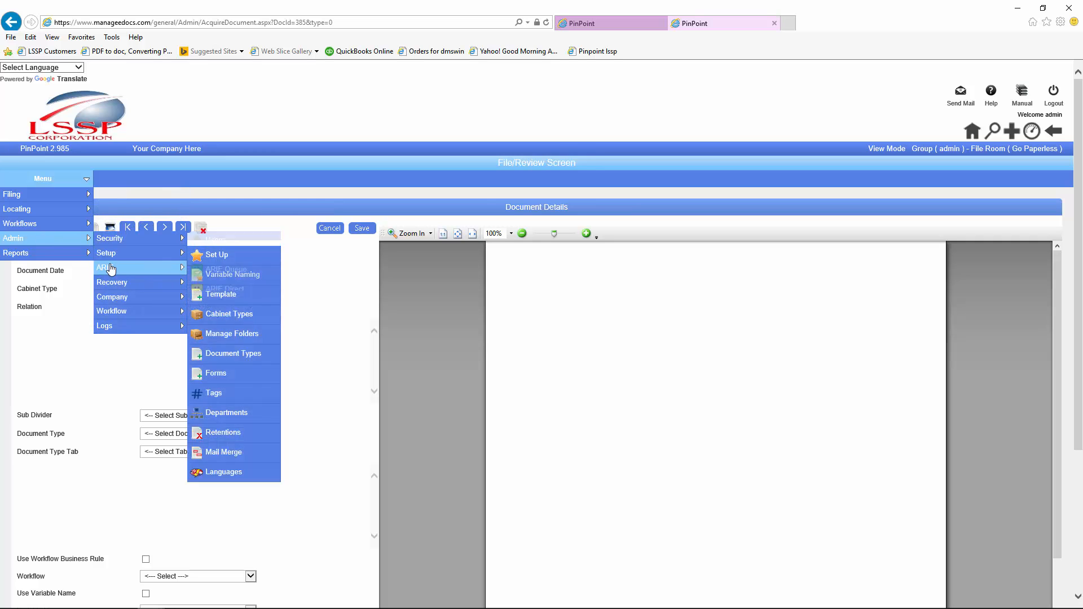
{"action": "mouse_move", "coordinate": [107, 252]}
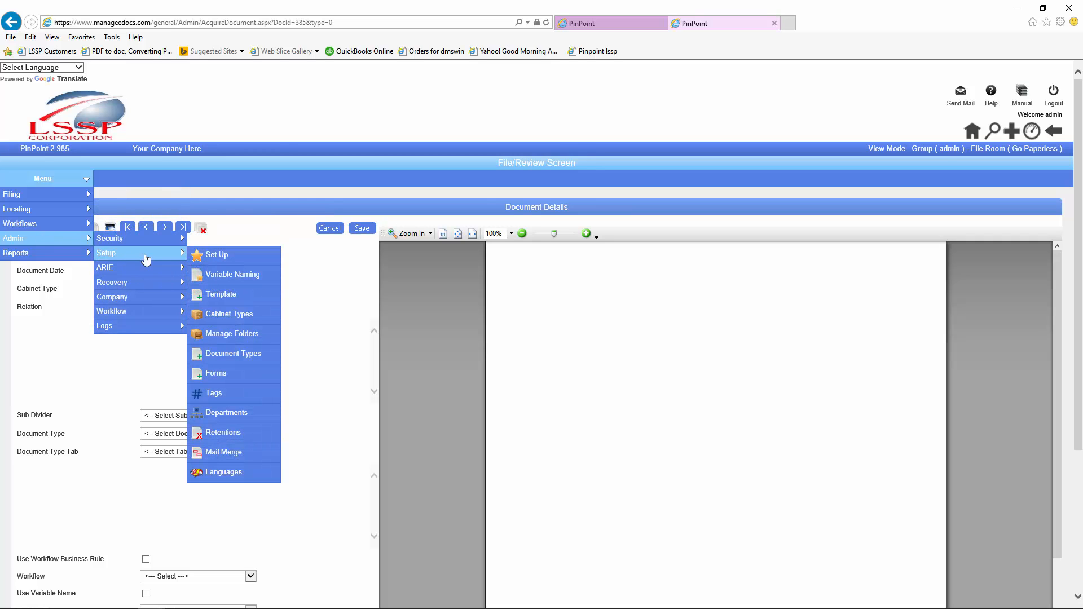
{"action": "left_click", "coordinate": [217, 295]}
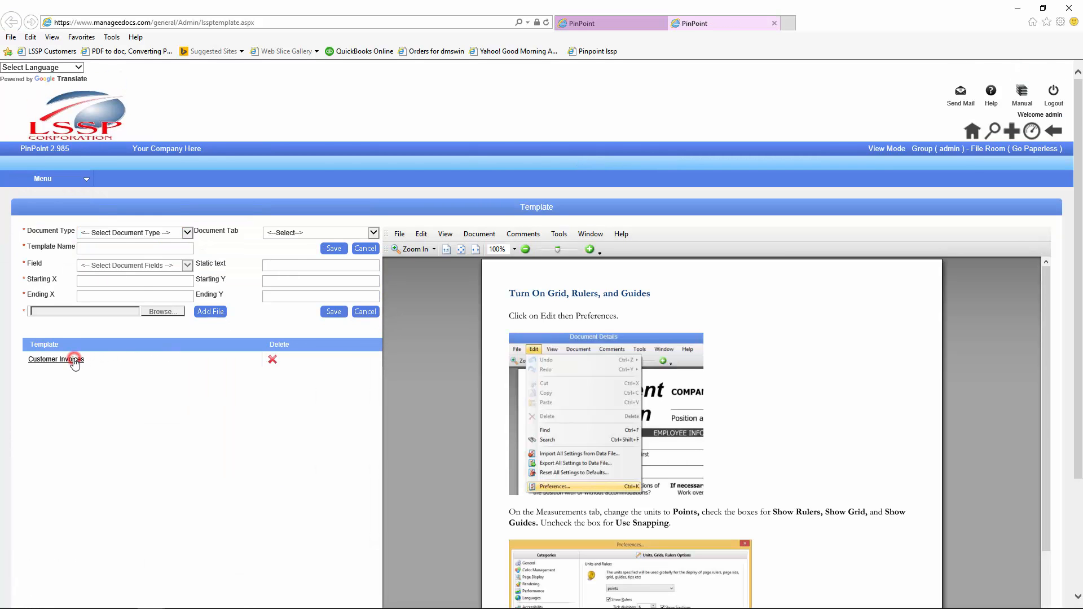
{"action": "left_click", "coordinate": [74, 360]}
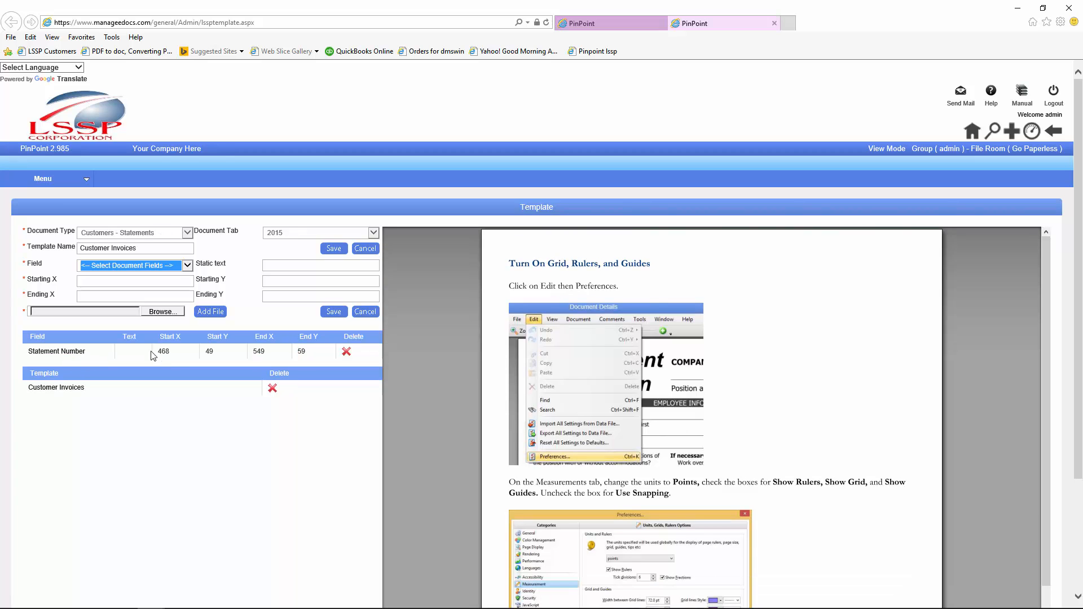
{"action": "left_click", "coordinate": [67, 389]}
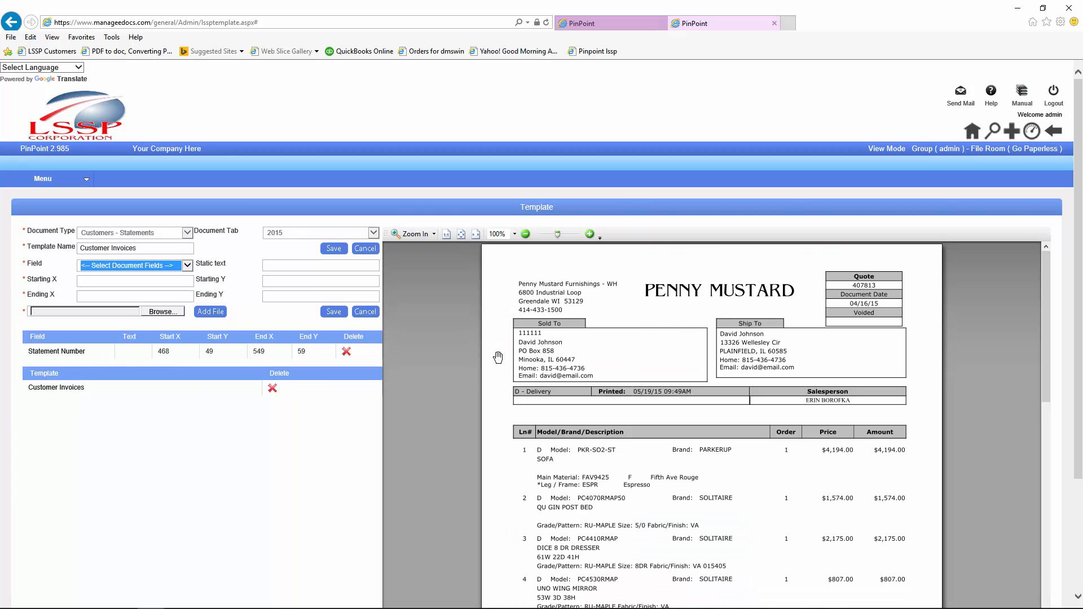
{"action": "scroll", "coordinate": [541, 345], "scroll_direction": "down", "scroll_amount": 5}
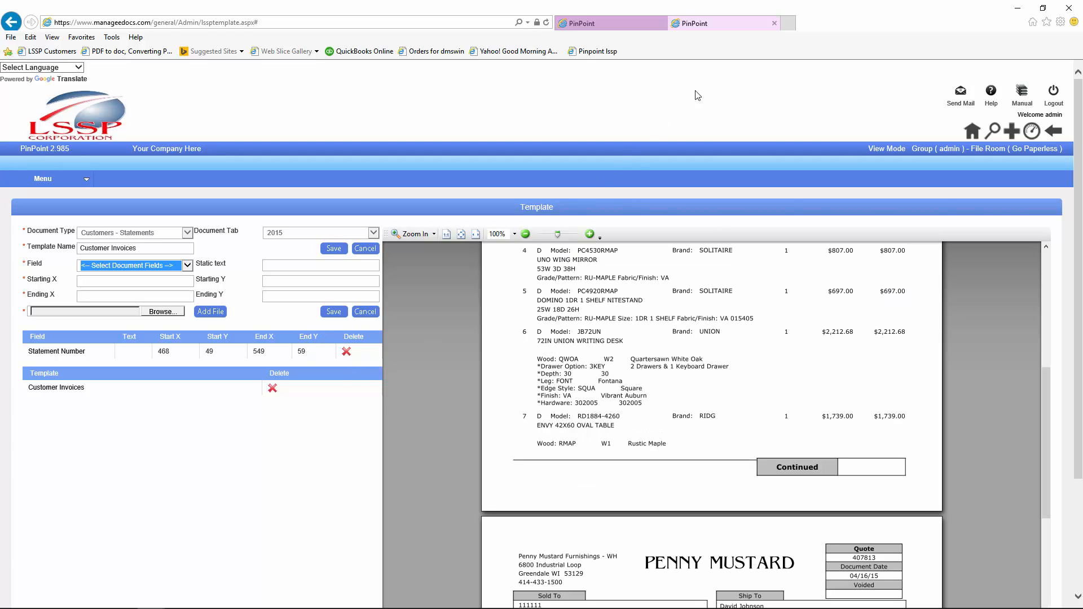
{"action": "left_click", "coordinate": [774, 23]}
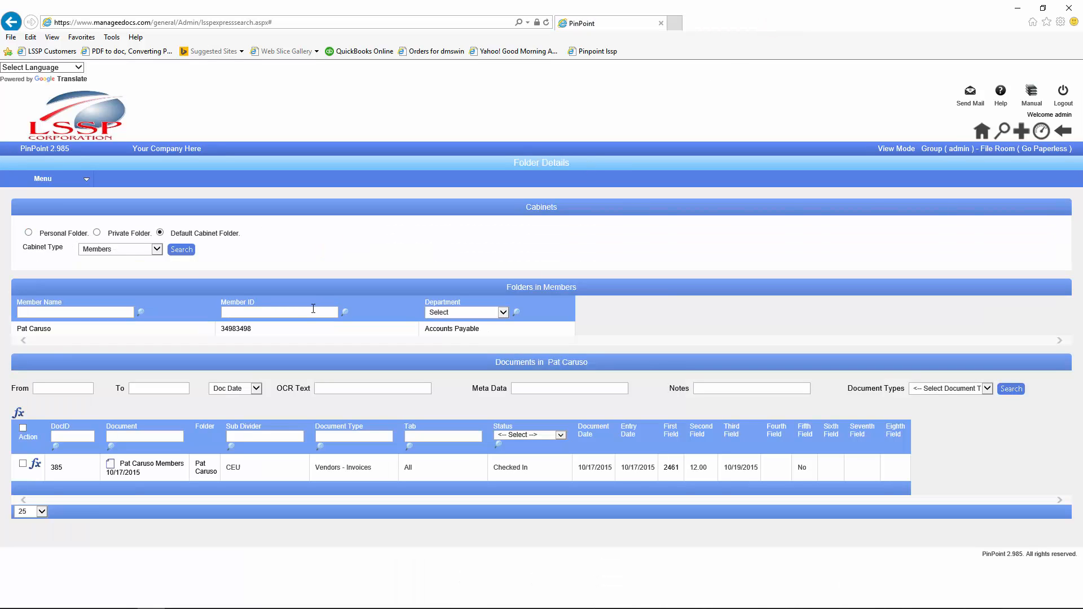
Step: Reload the member's folder and reopen invoice DocID 385
{"action": "left_click", "coordinate": [44, 328]}
{"action": "left_click", "coordinate": [161, 468]}
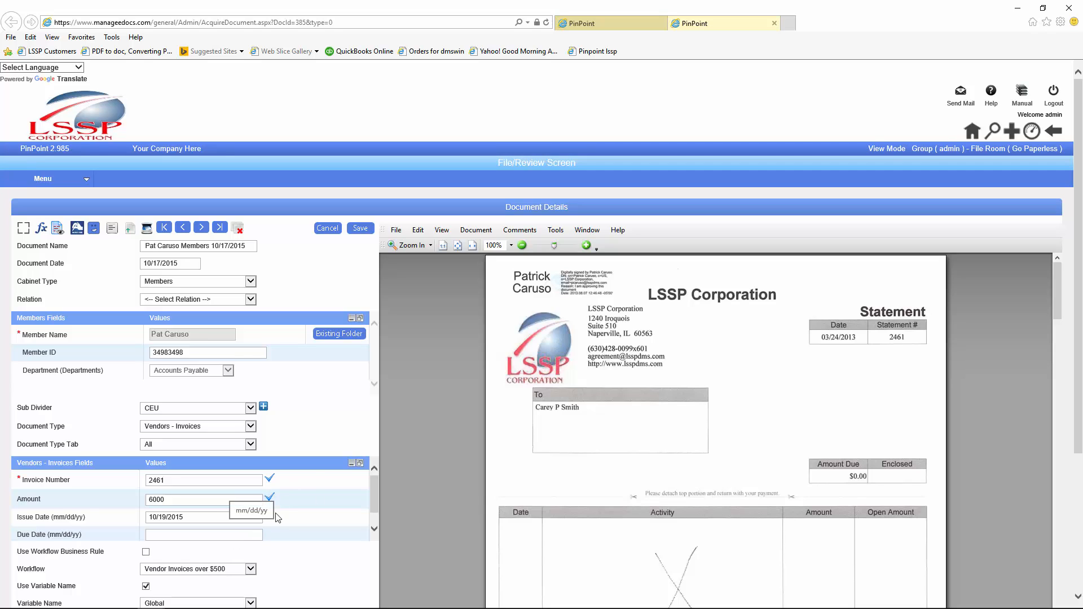
Step: Leave the document, go to Admin > Setup > Variable Naming, and name a new variable AP Invoices
{"action": "left_click", "coordinate": [774, 24]}
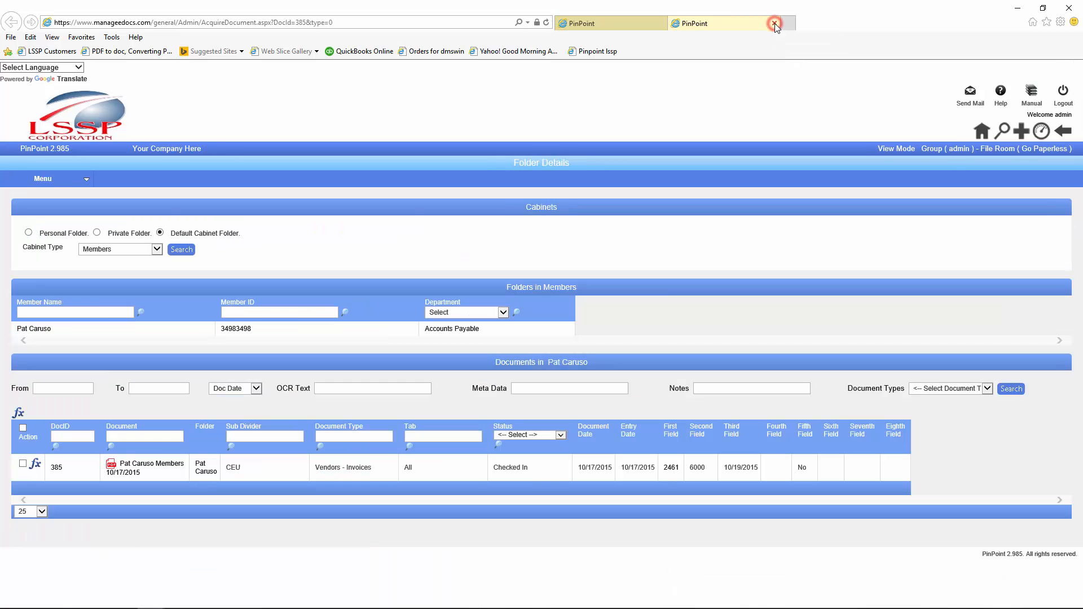
{"action": "left_click", "coordinate": [38, 186]}
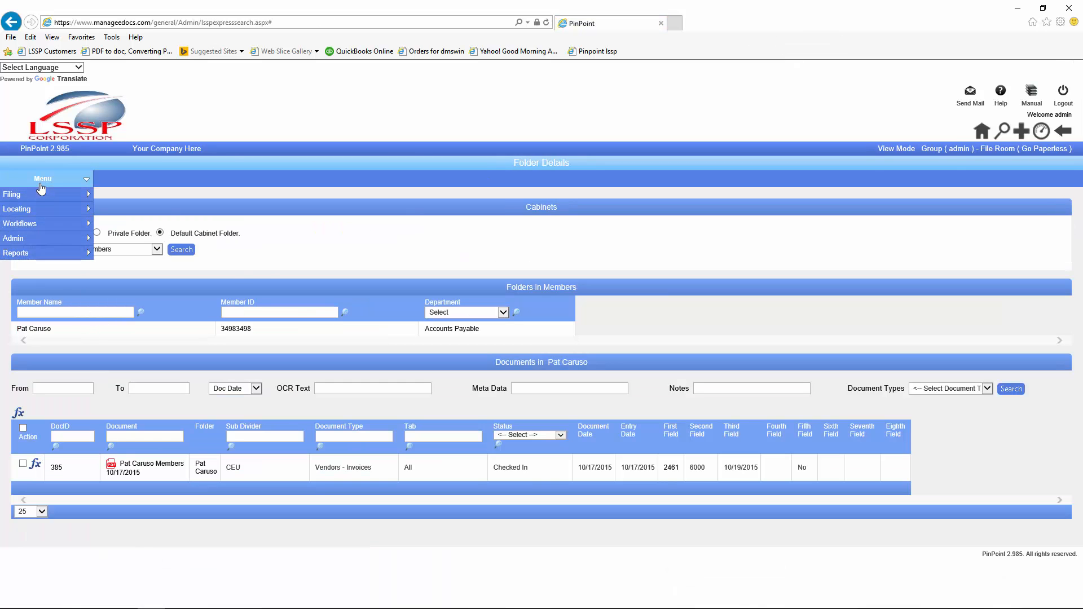
{"action": "mouse_move", "coordinate": [32, 253]}
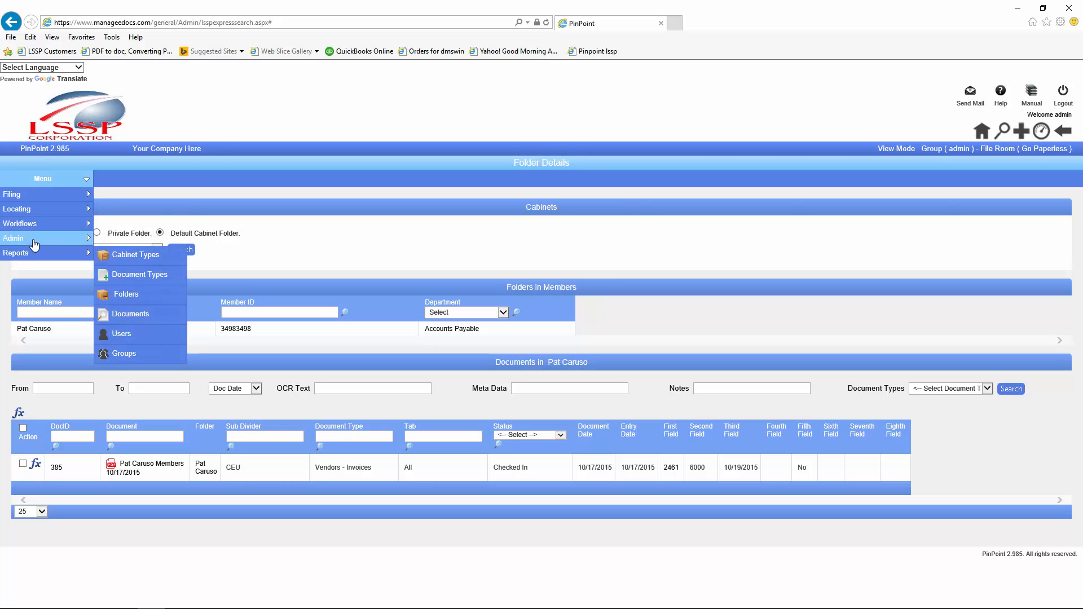
{"action": "mouse_move", "coordinate": [116, 257]}
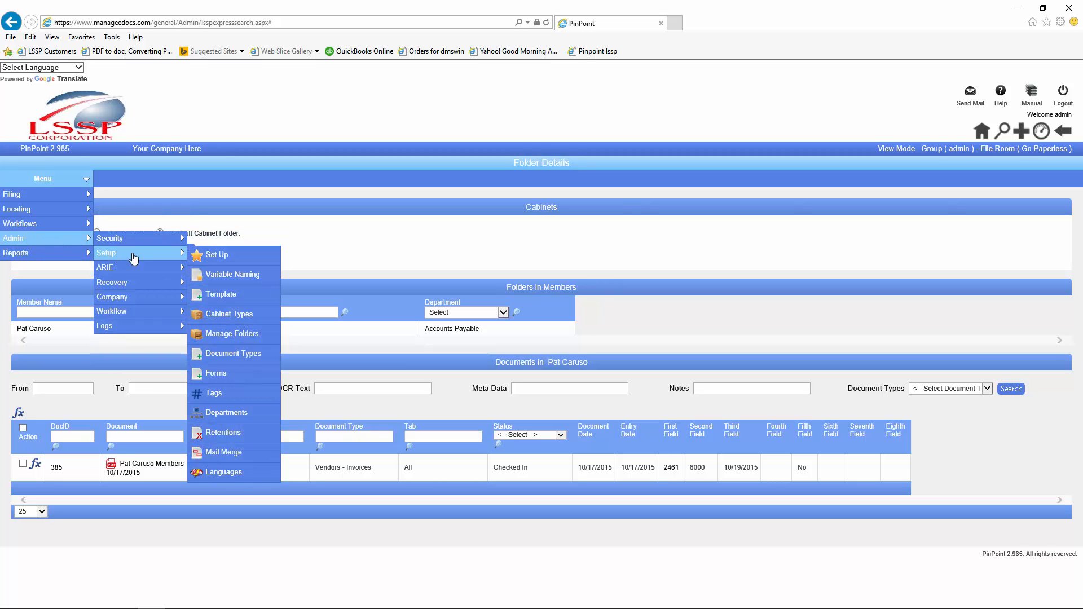
{"action": "left_click", "coordinate": [239, 275]}
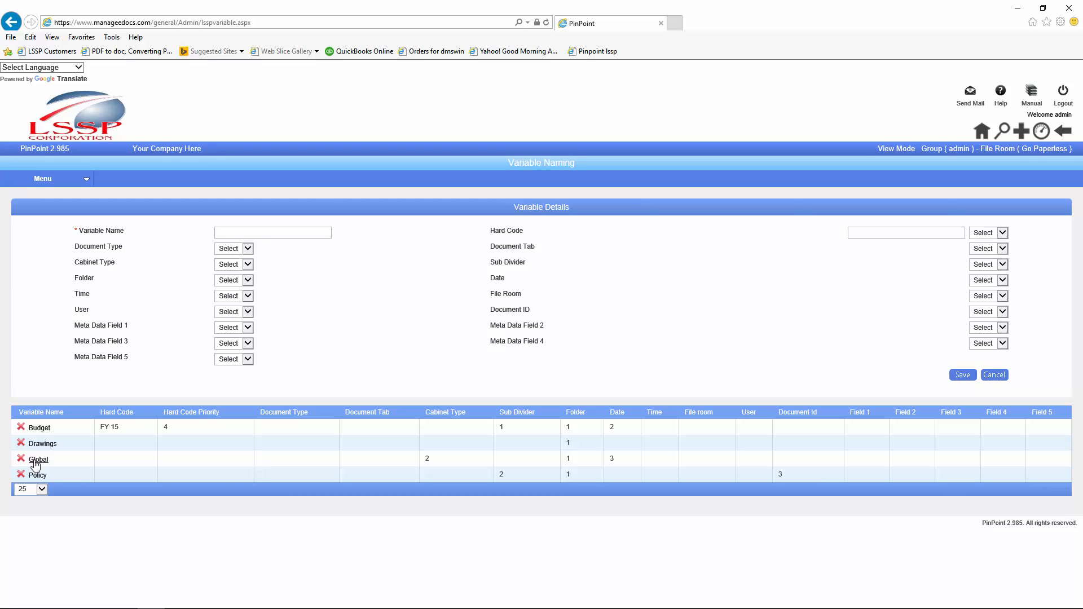
{"action": "left_click", "coordinate": [294, 233]}
{"action": "type", "text": "AP Invoices"}
Step: Set name positions: Folder 1, Document Type 2, Meta Data Fields 1 and 2 at 3
{"action": "left_click", "coordinate": [248, 280]}
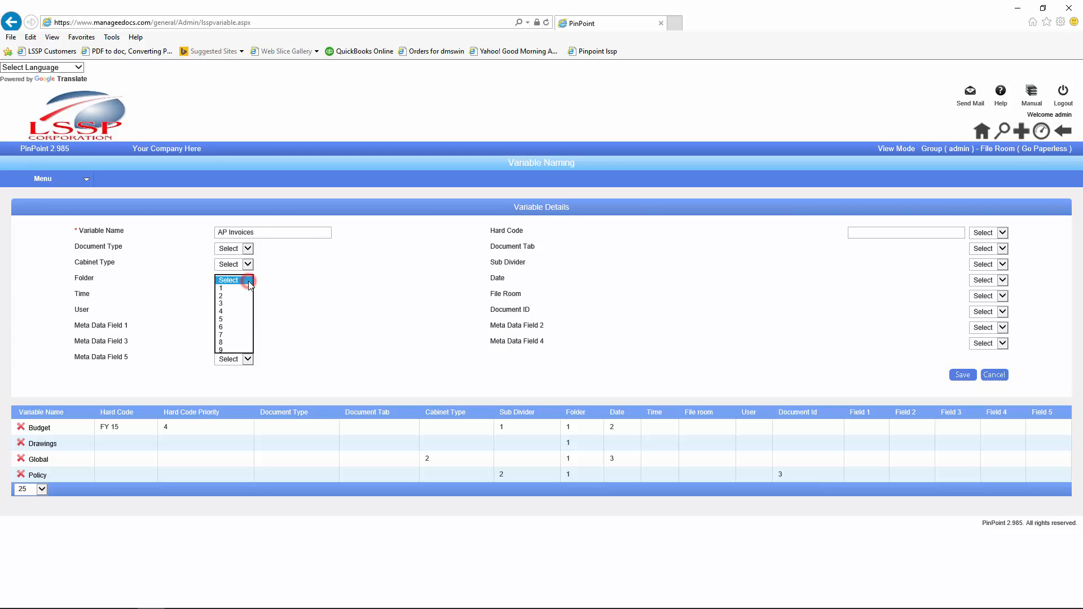
{"action": "left_click", "coordinate": [228, 288]}
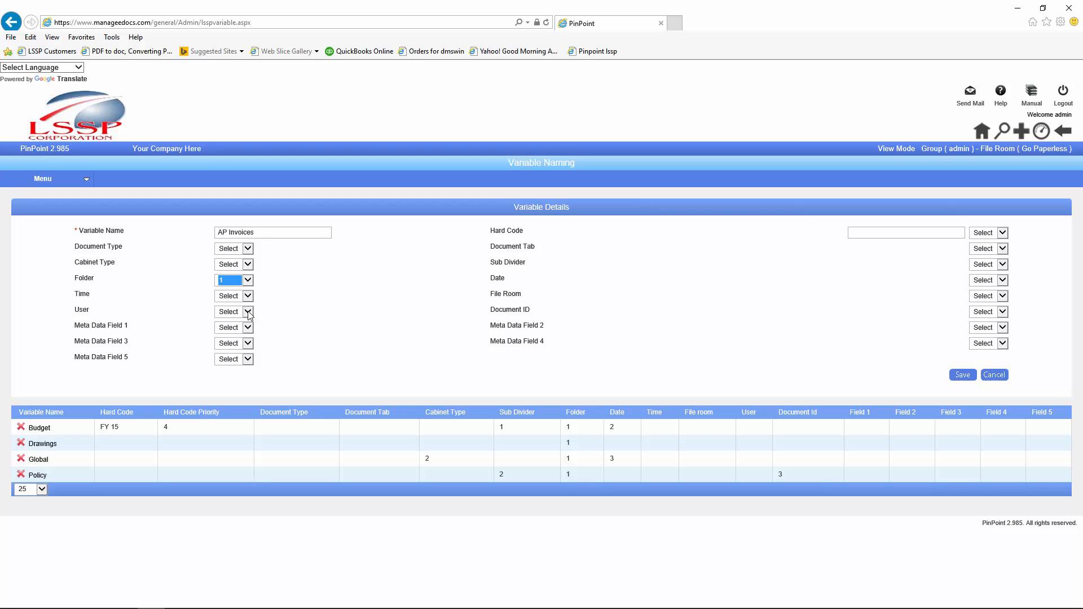
{"action": "left_click", "coordinate": [248, 248]}
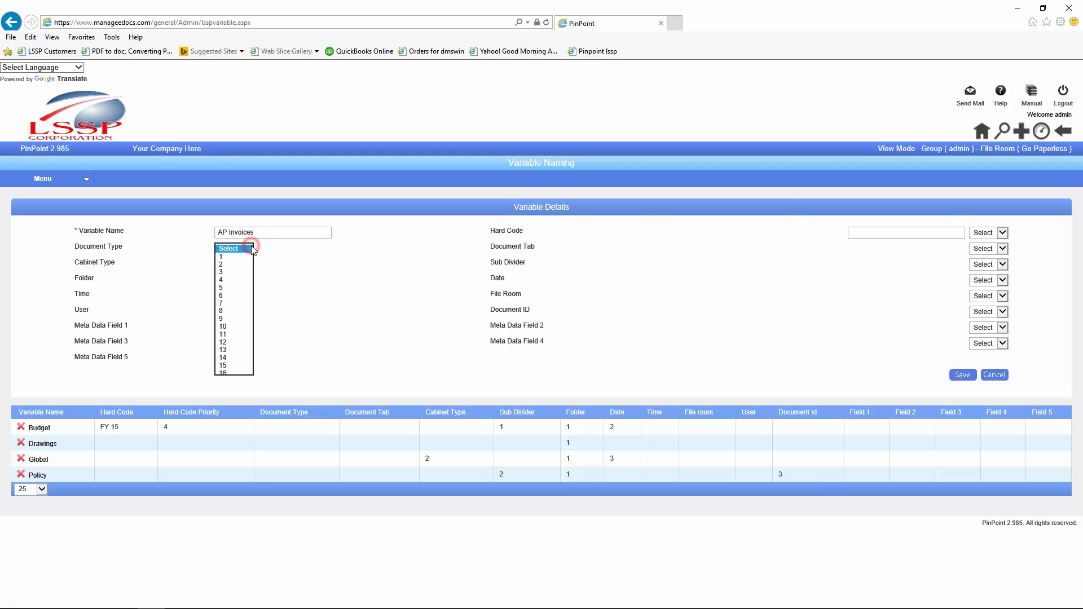
{"action": "left_click", "coordinate": [225, 264]}
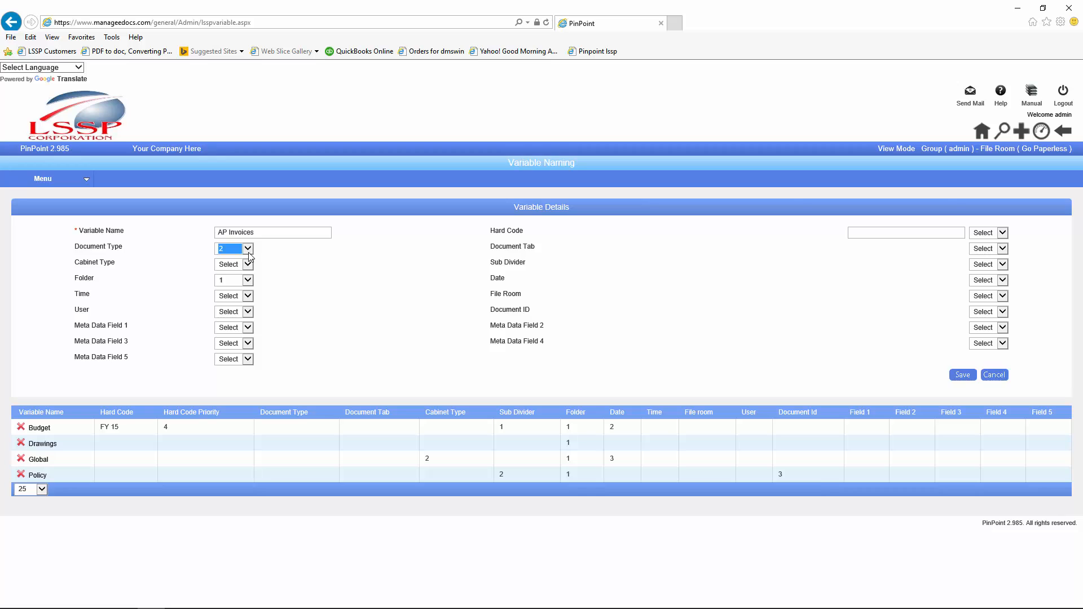
{"action": "left_click", "coordinate": [248, 327]}
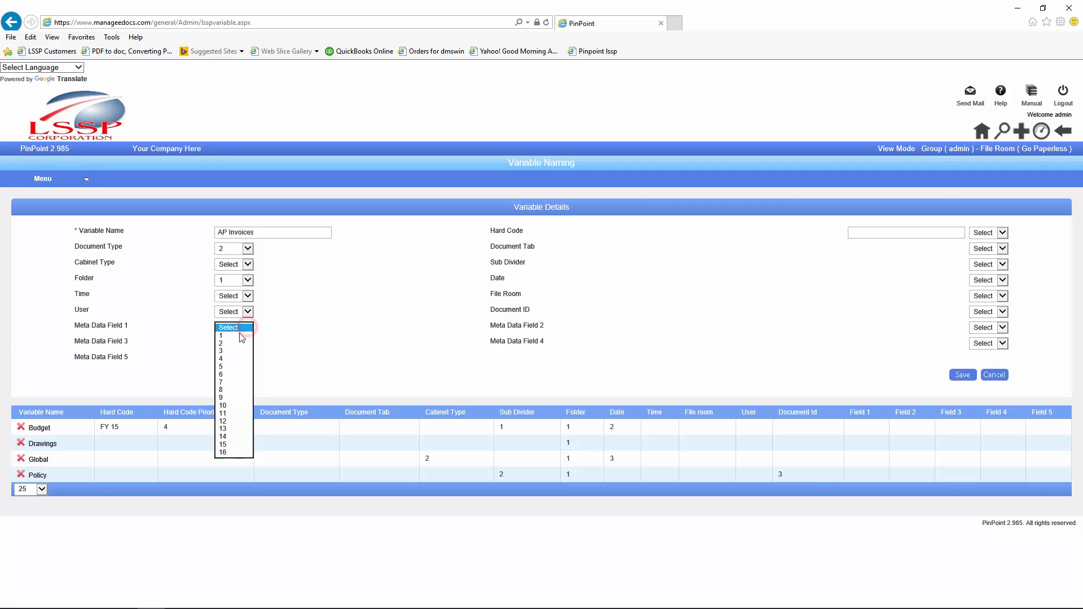
{"action": "left_click", "coordinate": [228, 349]}
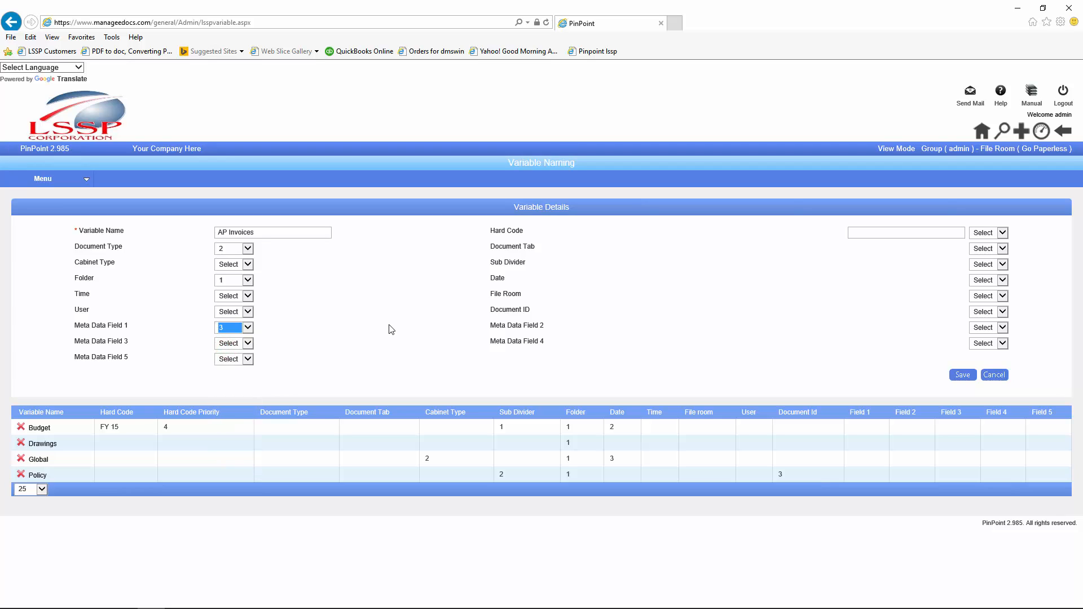
{"action": "left_click", "coordinate": [1002, 328]}
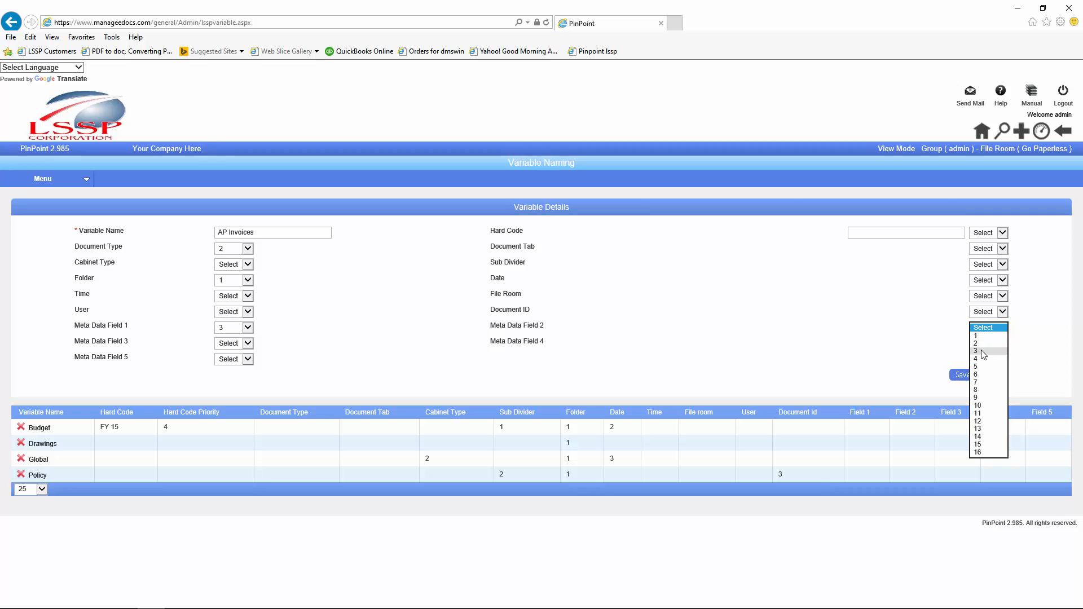
{"action": "left_click", "coordinate": [980, 351]}
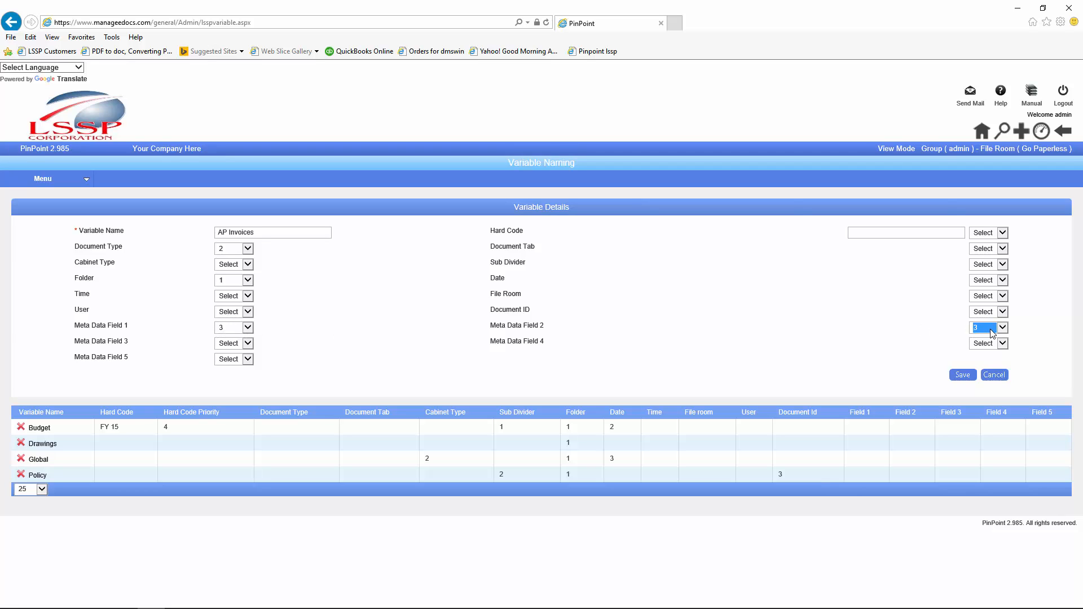
Step: Add hard code APINV with priority 4 and save the AP Invoices variable
{"action": "left_click", "coordinate": [865, 236]}
{"action": "type", "text": "APINV"}
{"action": "left_click", "coordinate": [1002, 233]}
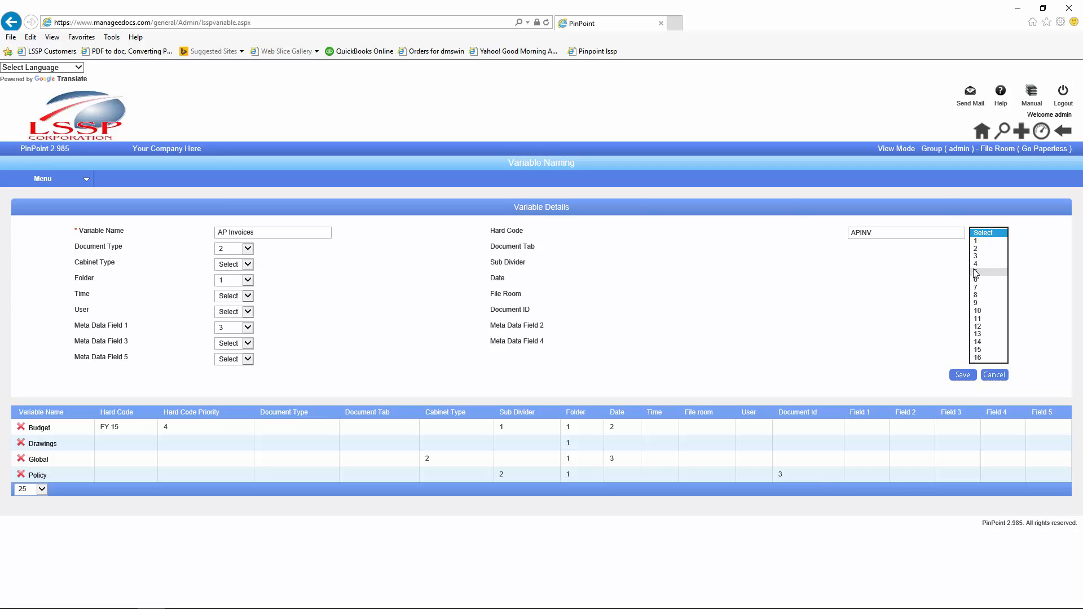
{"action": "left_click", "coordinate": [974, 264]}
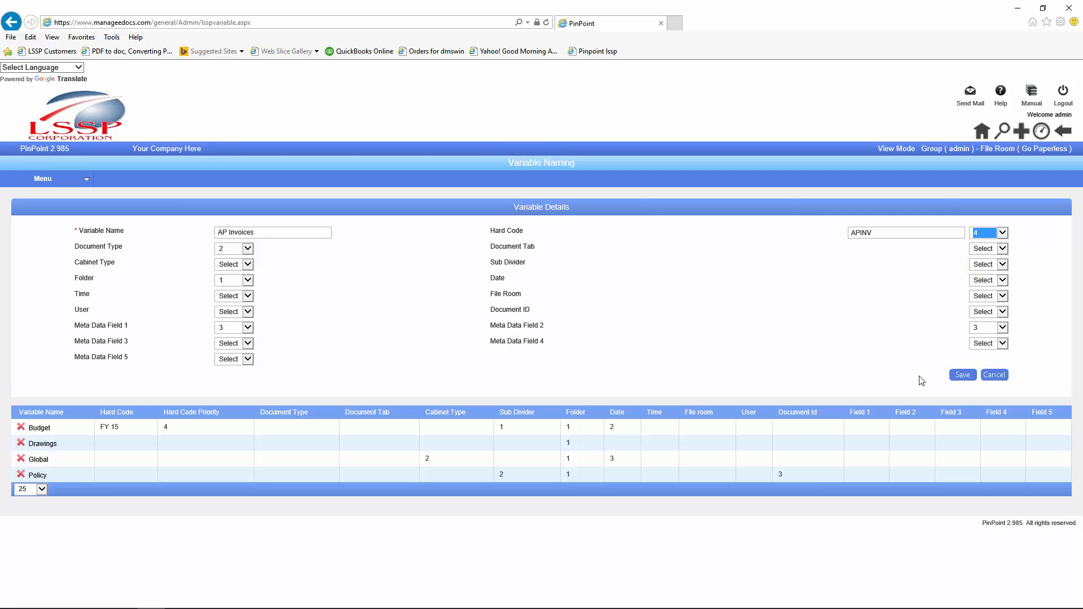
{"action": "left_click", "coordinate": [963, 374]}
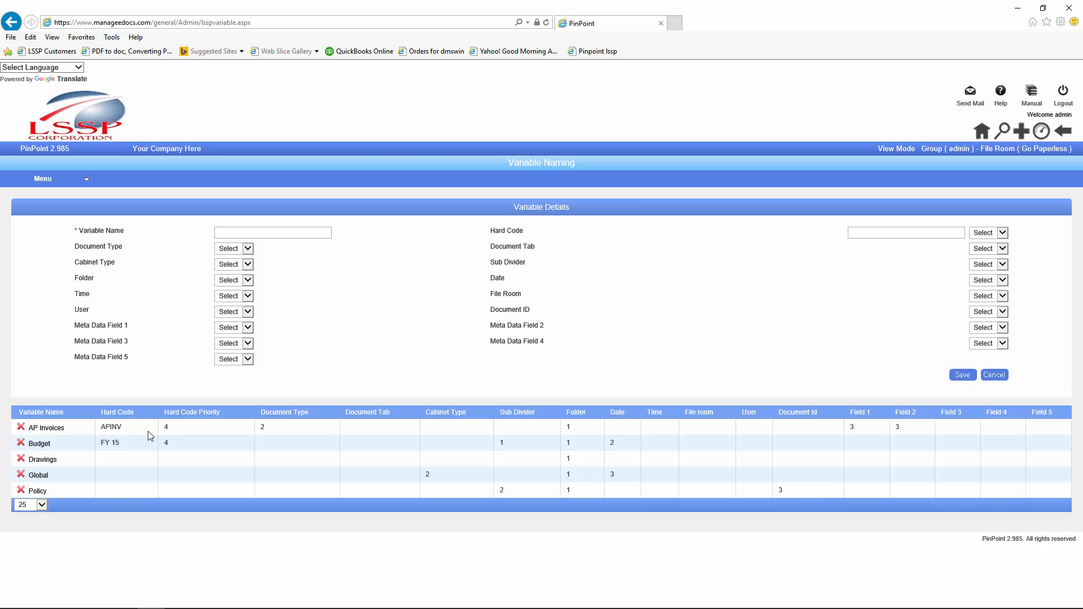
Step: Open Document Types management and select the Vendors - Invoices document type
{"action": "mouse_move", "coordinate": [46, 186]}
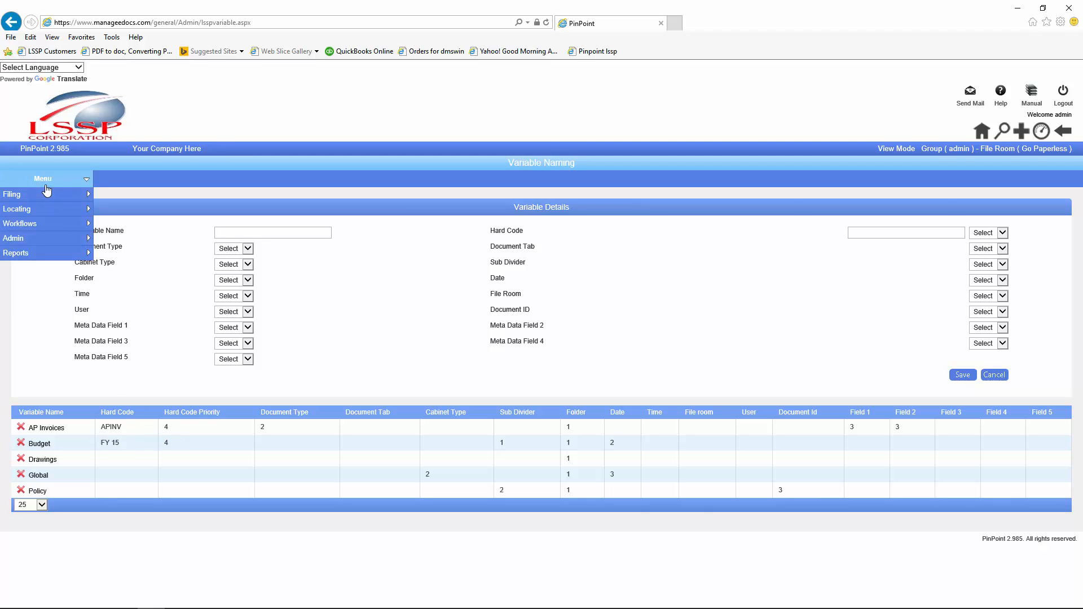
{"action": "mouse_move", "coordinate": [38, 243]}
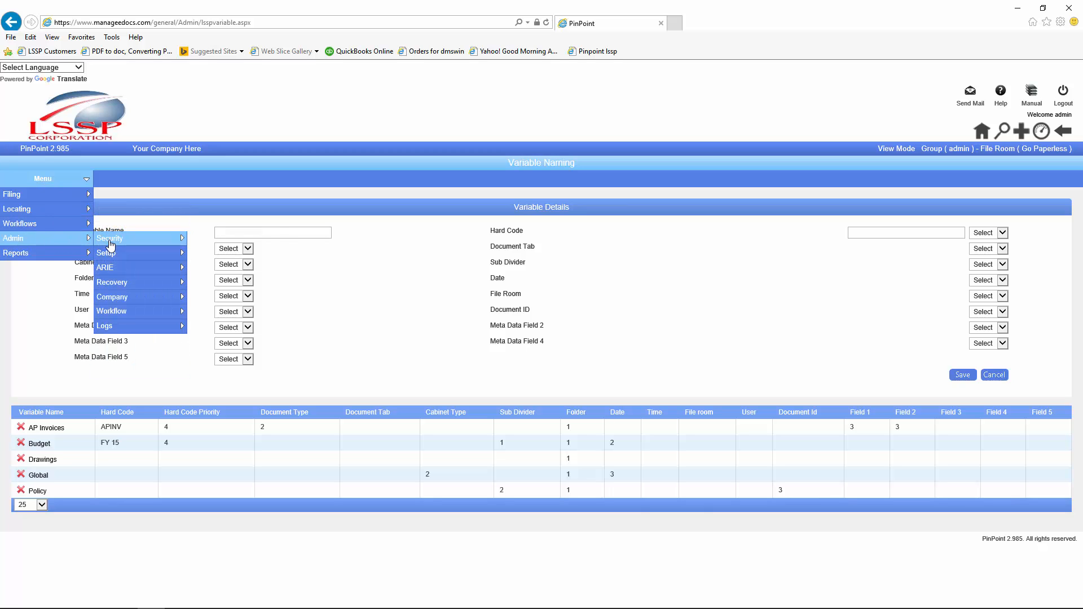
{"action": "mouse_move", "coordinate": [114, 314]}
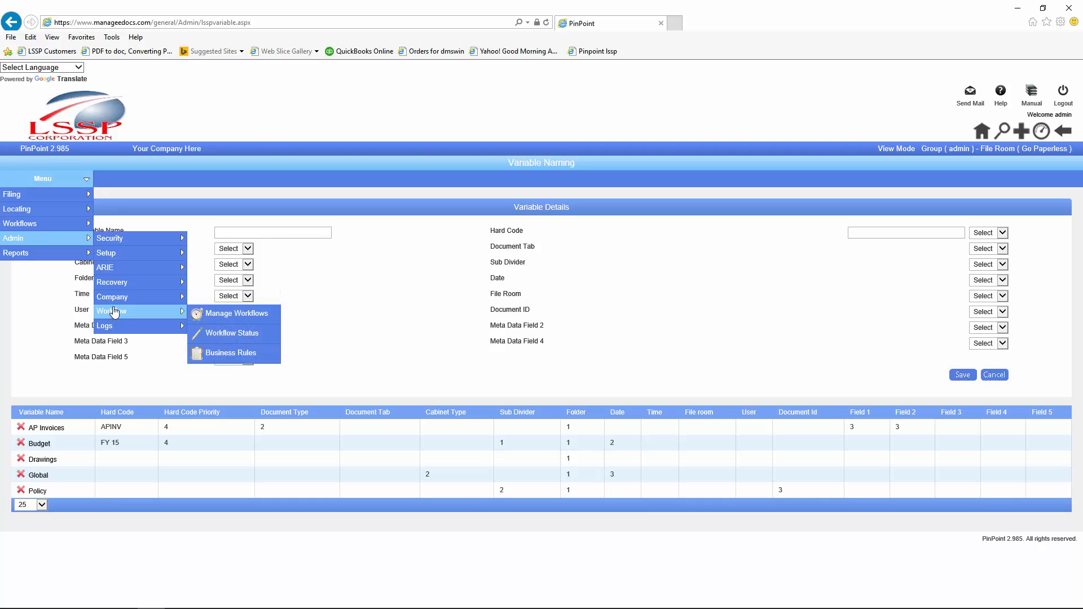
{"action": "mouse_move", "coordinate": [111, 259]}
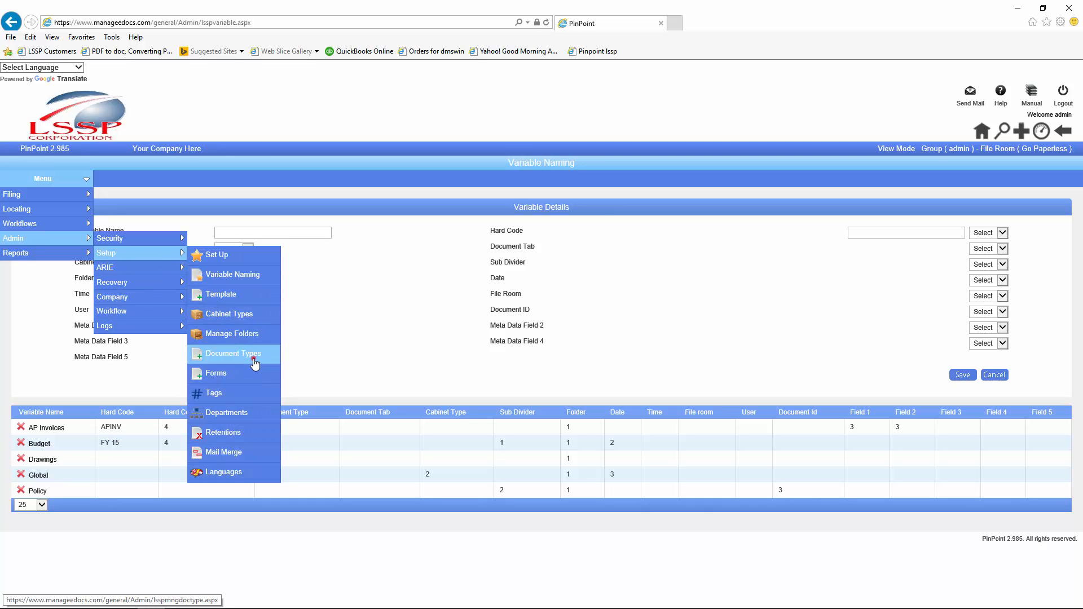
{"action": "left_click", "coordinate": [255, 361]}
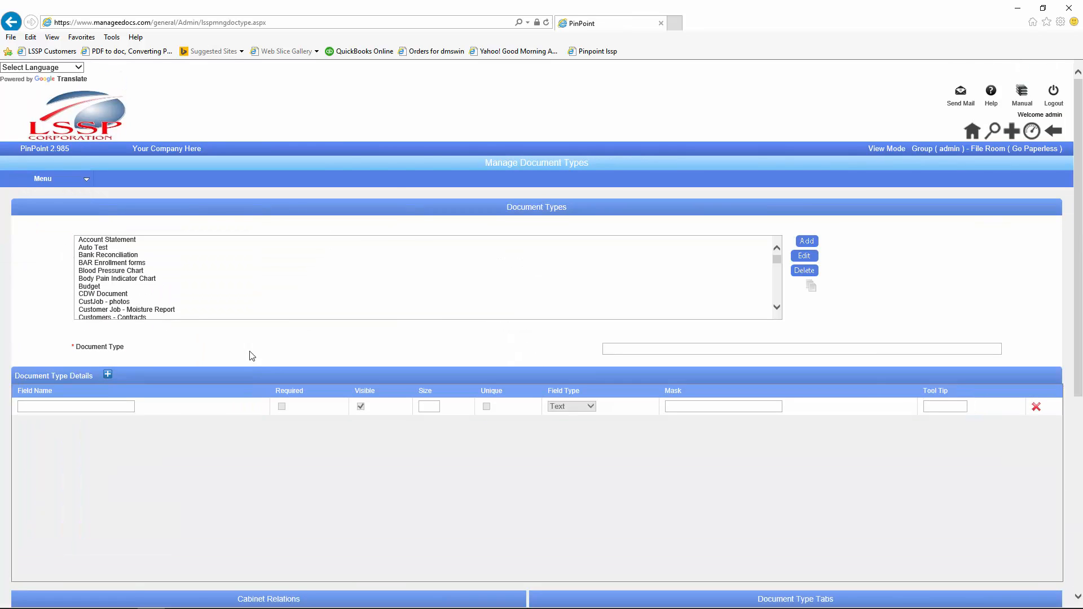
{"action": "left_click", "coordinate": [134, 278]}
{"action": "key", "text": "v"}
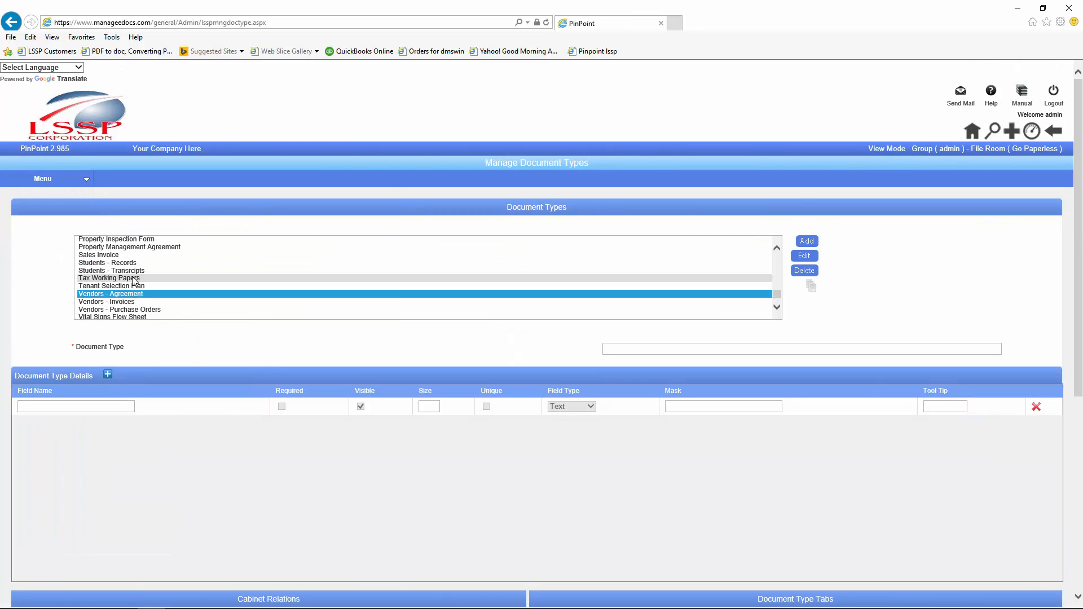
{"action": "left_click", "coordinate": [118, 301]}
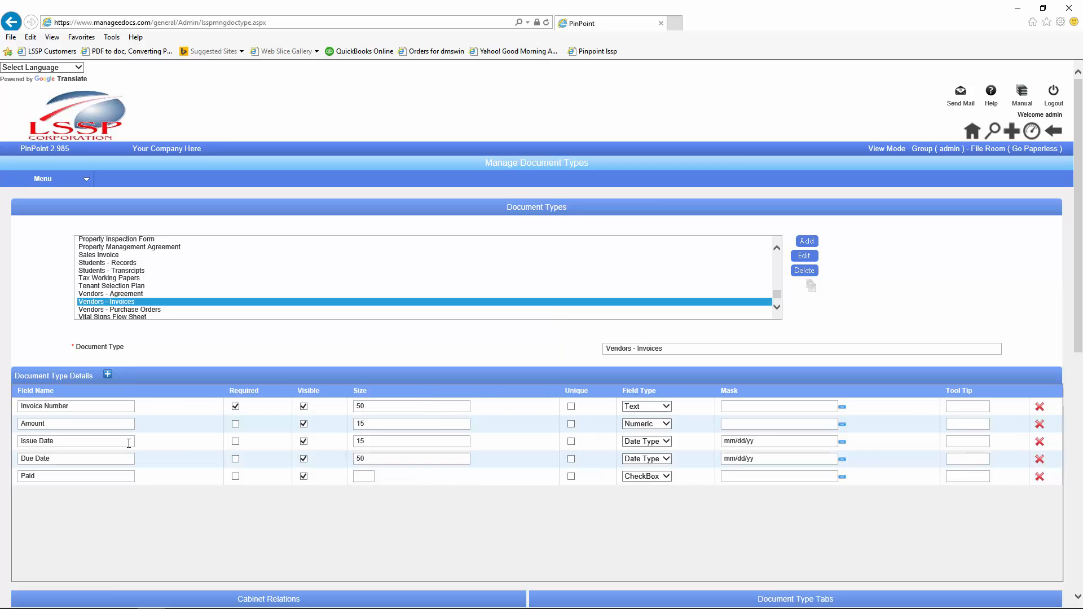
Step: Set its Variable Name to AP Invoices, save and exit, then return to the last document
{"action": "scroll", "coordinate": [128, 448], "scroll_direction": "down", "scroll_amount": 15}
{"action": "scroll", "coordinate": [129, 452], "scroll_direction": "down", "scroll_amount": 3}
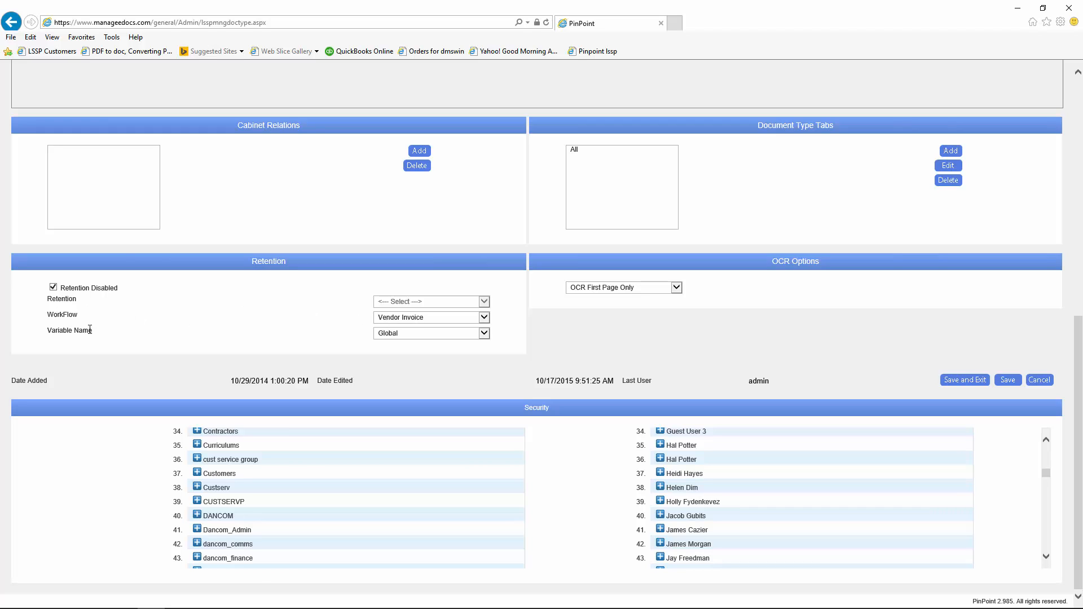
{"action": "left_click", "coordinate": [485, 333]}
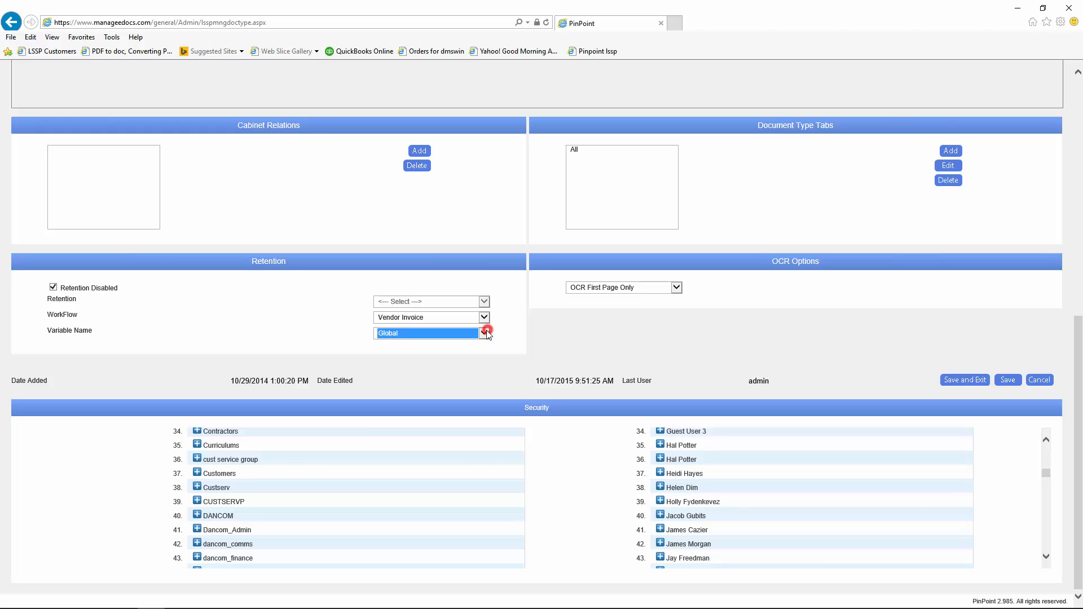
{"action": "left_click", "coordinate": [394, 357]}
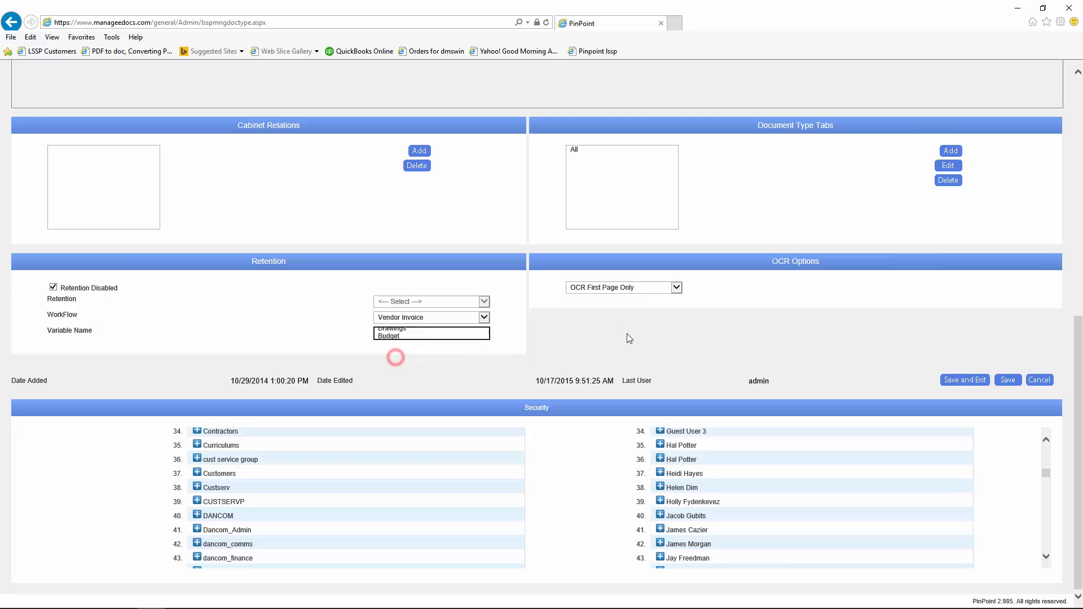
{"action": "left_click", "coordinate": [961, 380]}
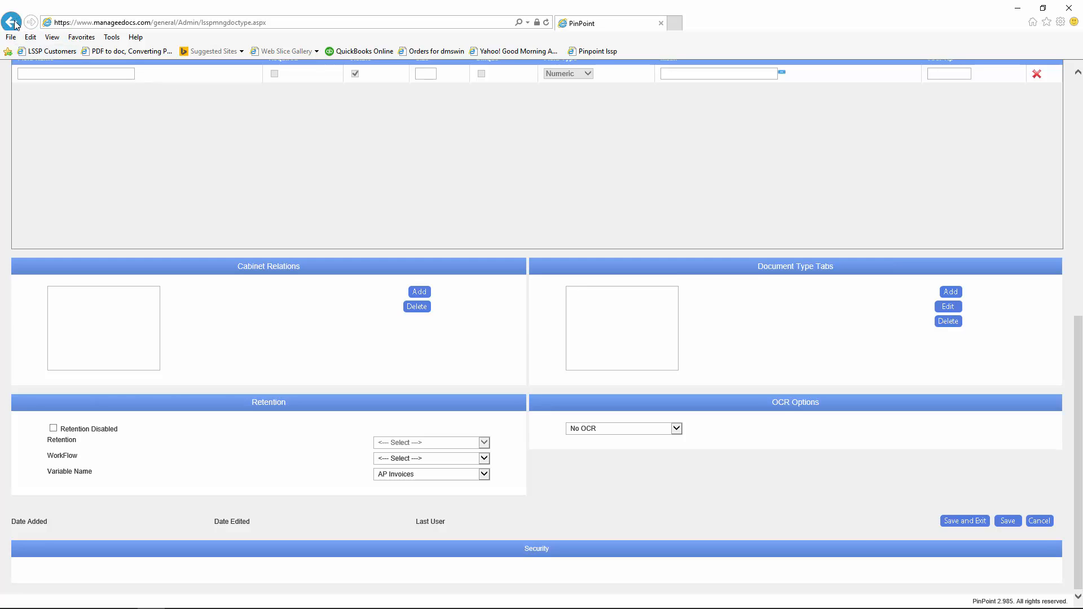
{"action": "scroll", "coordinate": [282, 200], "scroll_direction": "up", "scroll_amount": 6}
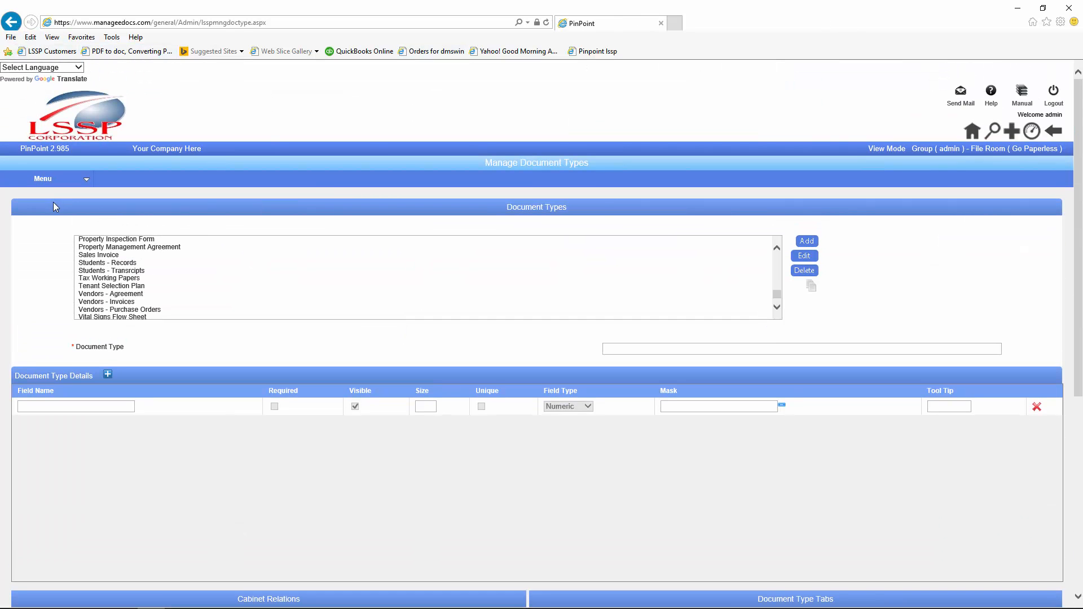
{"action": "left_click", "coordinate": [1053, 133]}
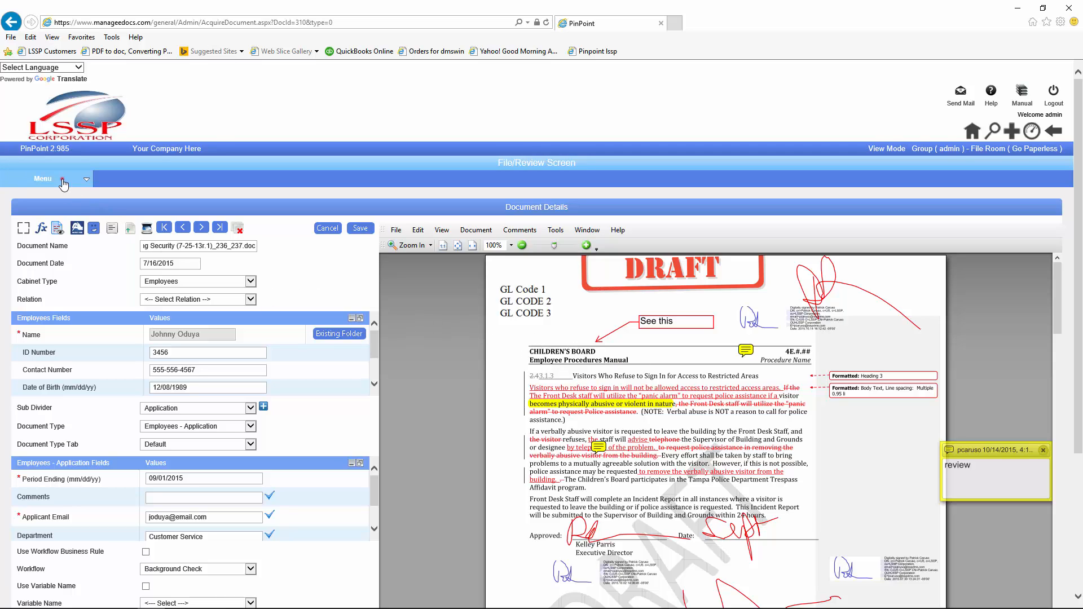
Step: Pass through My Workflows, then open the Folder Details page from the Locating menu
{"action": "left_click", "coordinate": [46, 178]}
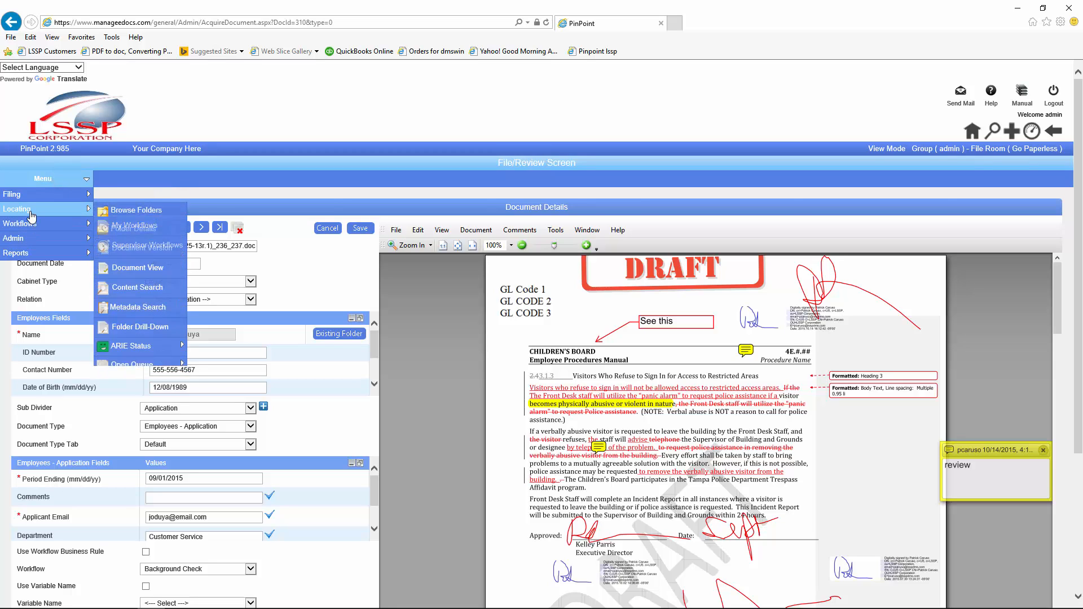
{"action": "left_click", "coordinate": [120, 226]}
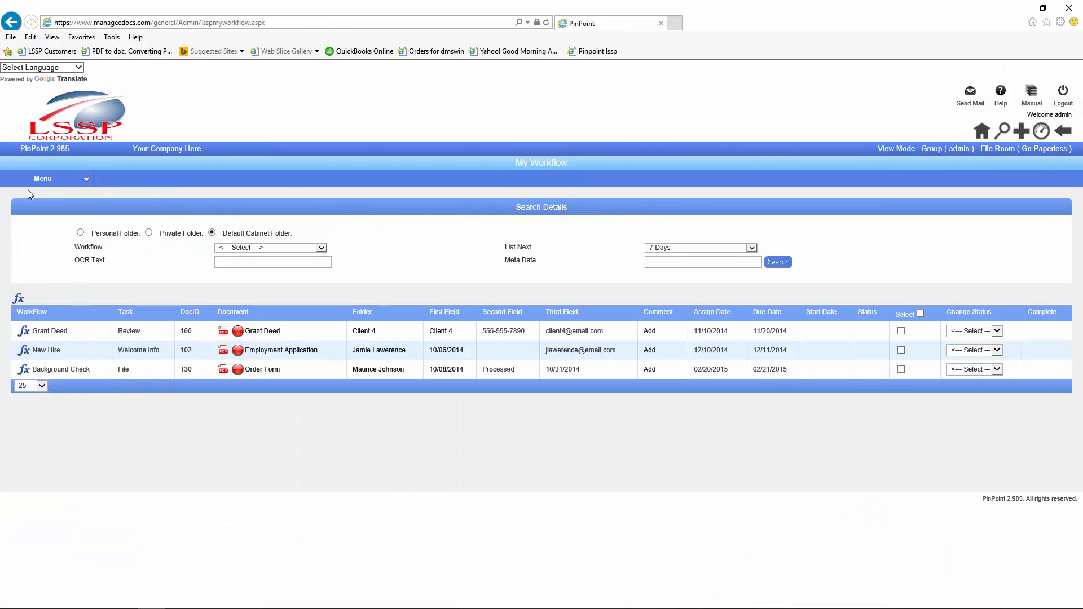
{"action": "left_click", "coordinate": [36, 180]}
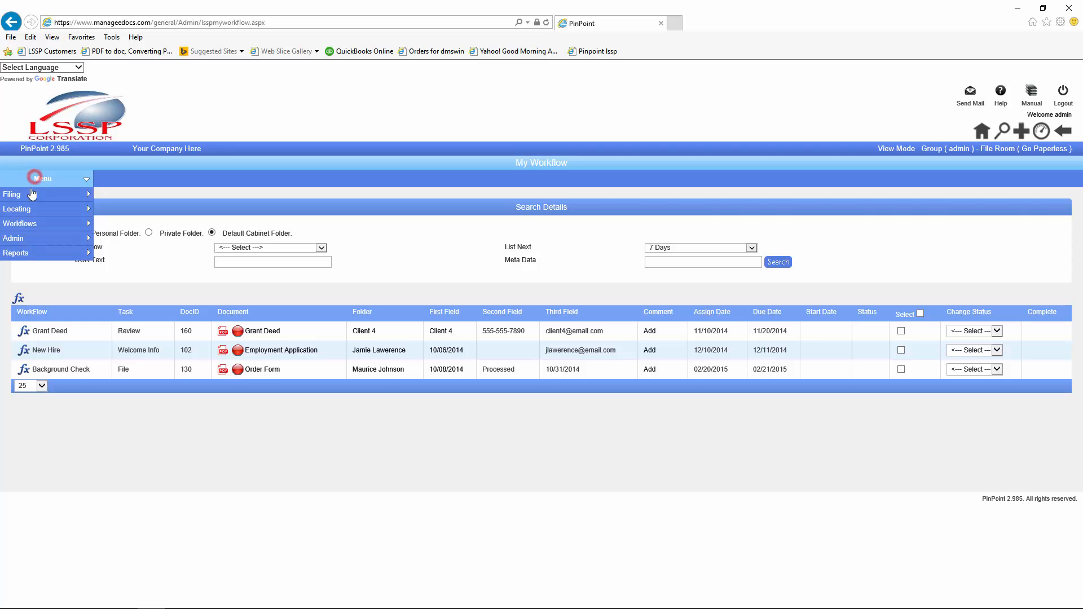
{"action": "mouse_move", "coordinate": [26, 211]}
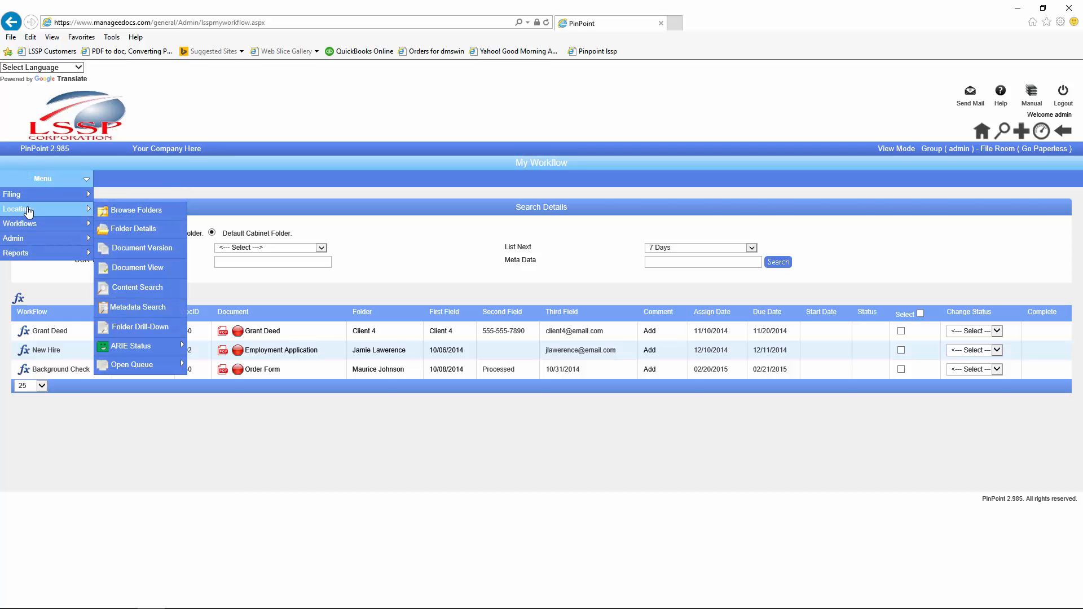
{"action": "left_click", "coordinate": [123, 231]}
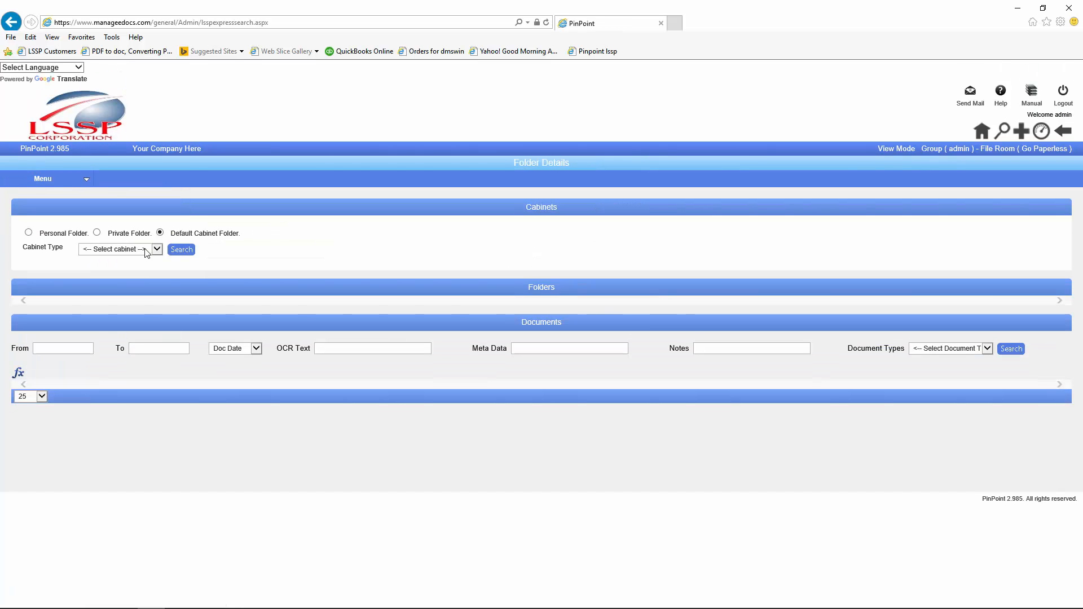
Step: Browse the Members cabinet and show the documents in the member's folder
{"action": "left_click", "coordinate": [156, 250]}
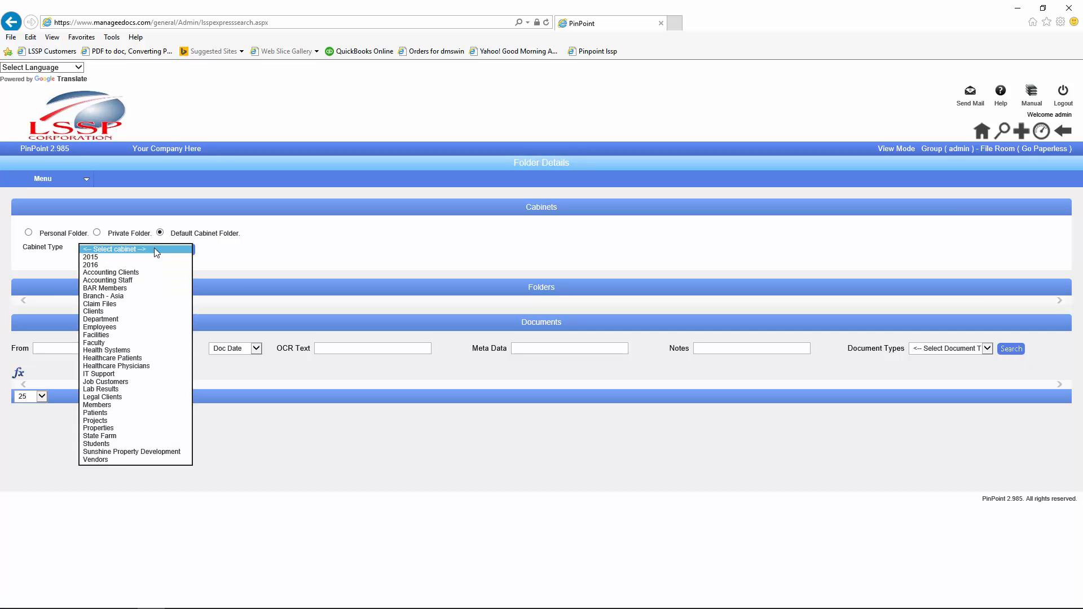
{"action": "key", "text": "m"}
{"action": "key", "text": "Return"}
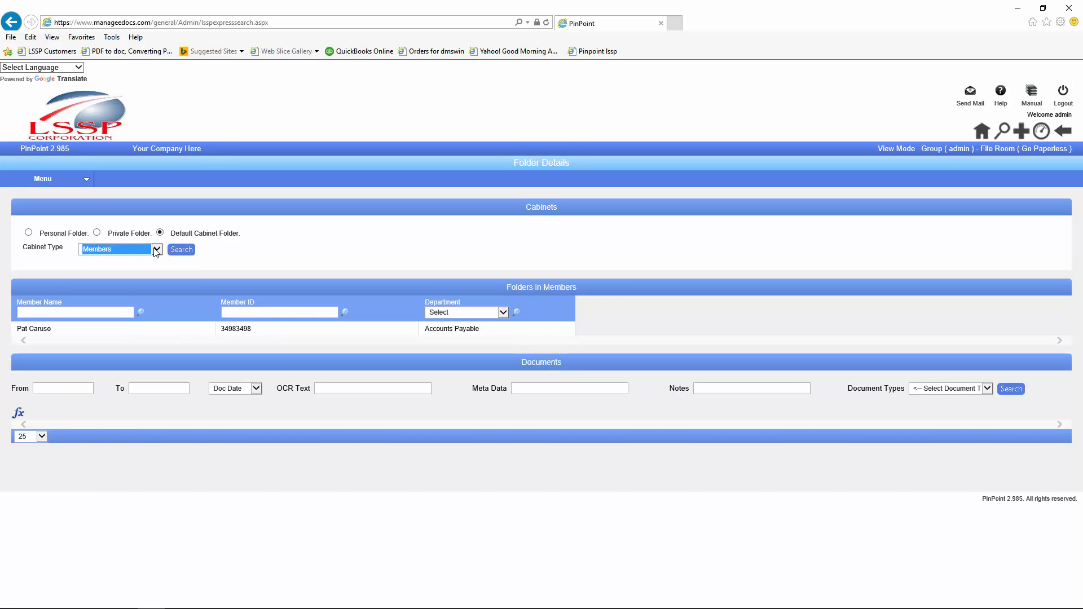
{"action": "left_click", "coordinate": [34, 330]}
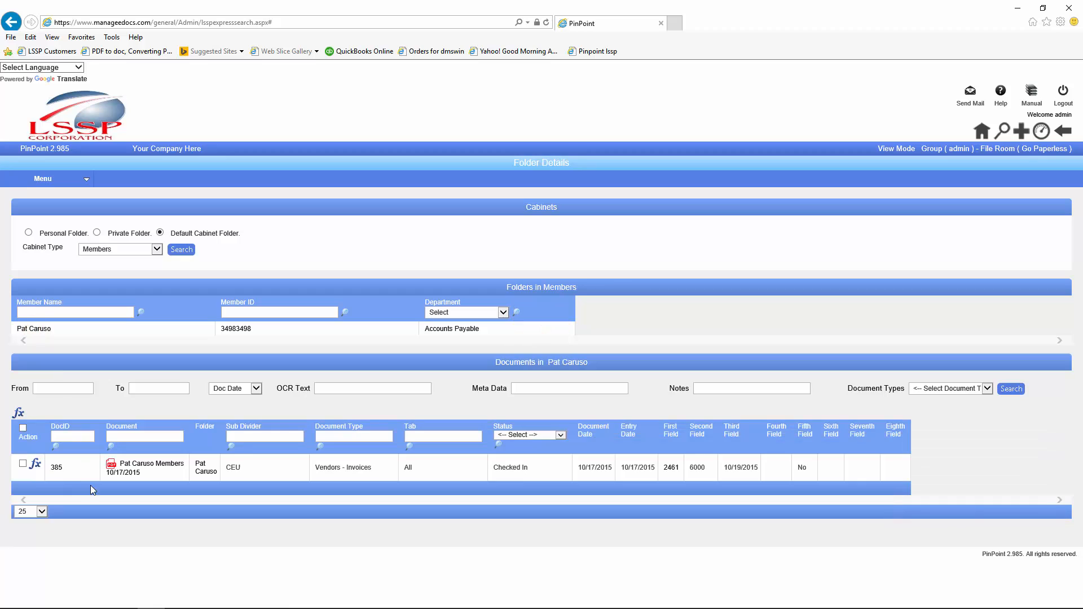
Step: Run Update Name on document 385 and confirm with Yes
{"action": "left_click", "coordinate": [37, 468]}
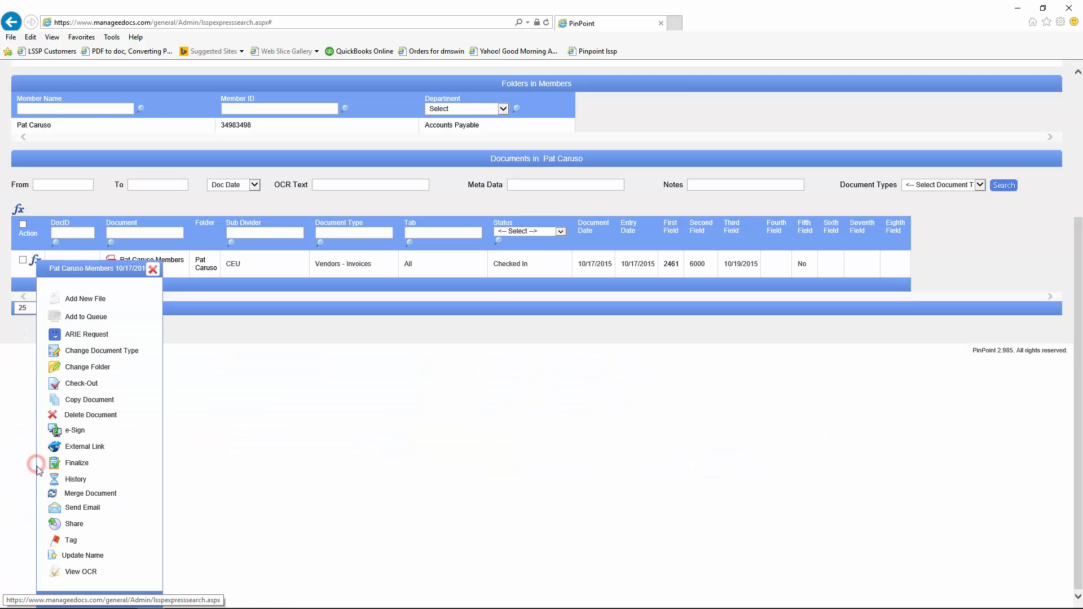
{"action": "left_click", "coordinate": [53, 556]}
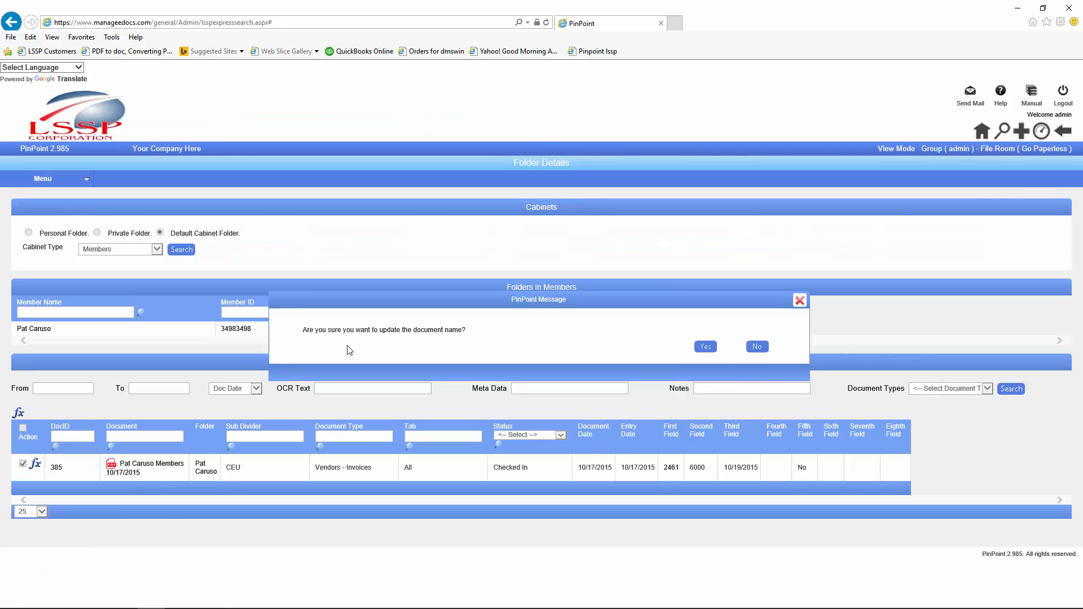
{"action": "left_click", "coordinate": [705, 346]}
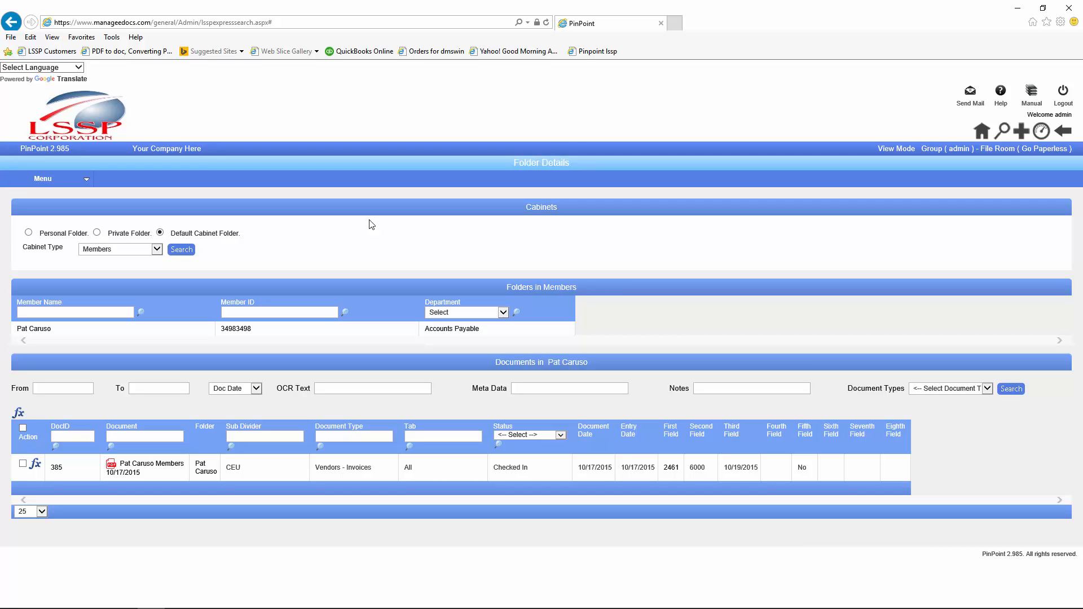
Step: Refresh the list and open invoice 385, now named Vendors - Invoices 2461_6000 APINV
{"action": "left_click", "coordinate": [35, 332]}
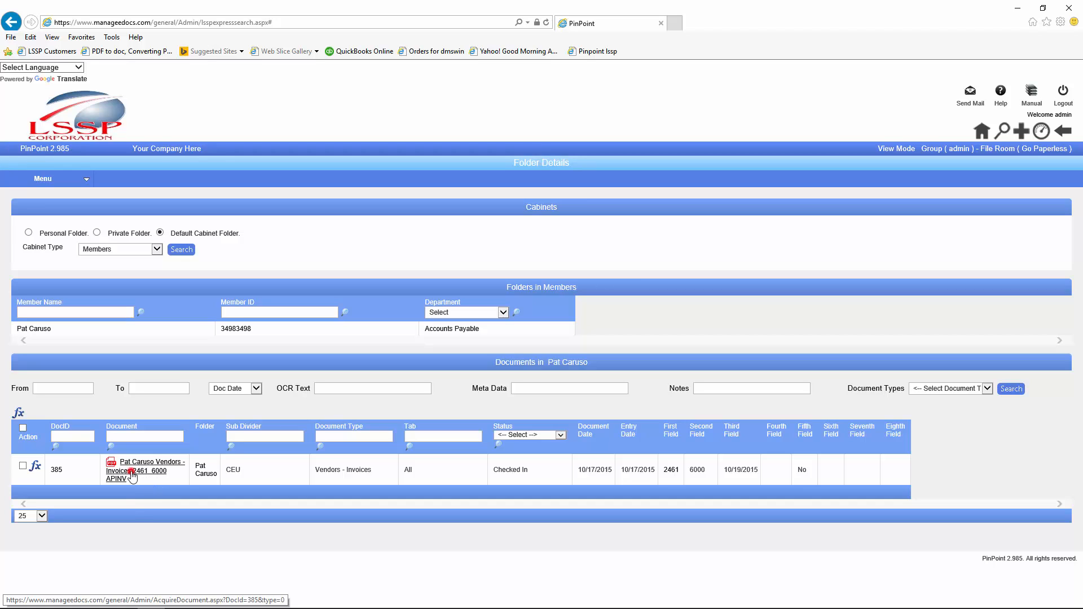
{"action": "left_click", "coordinate": [132, 515]}
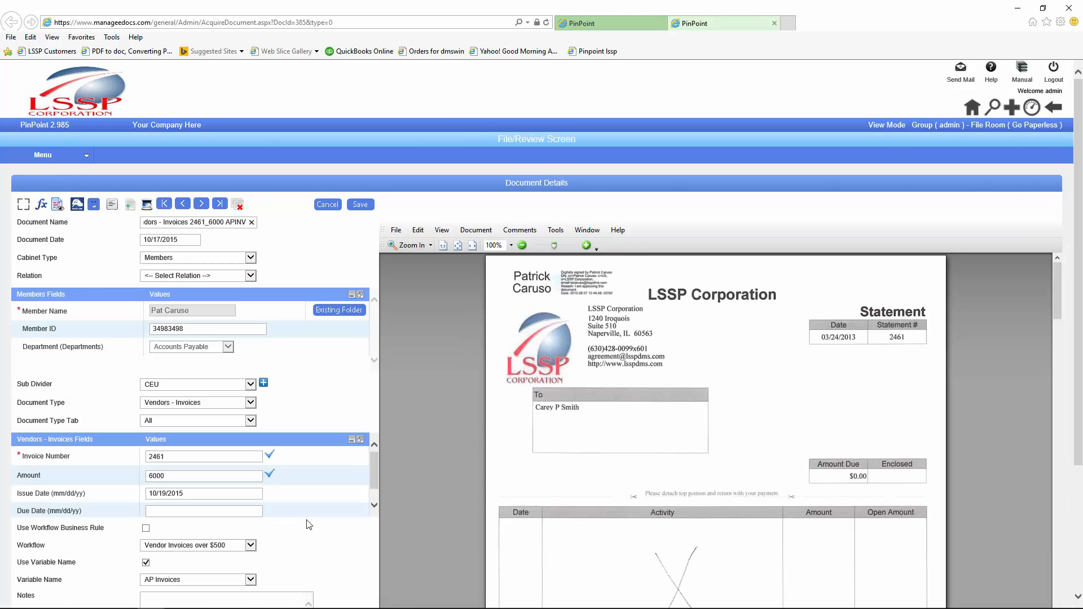
{"action": "scroll", "coordinate": [308, 556], "scroll_direction": "down", "scroll_amount": 3}
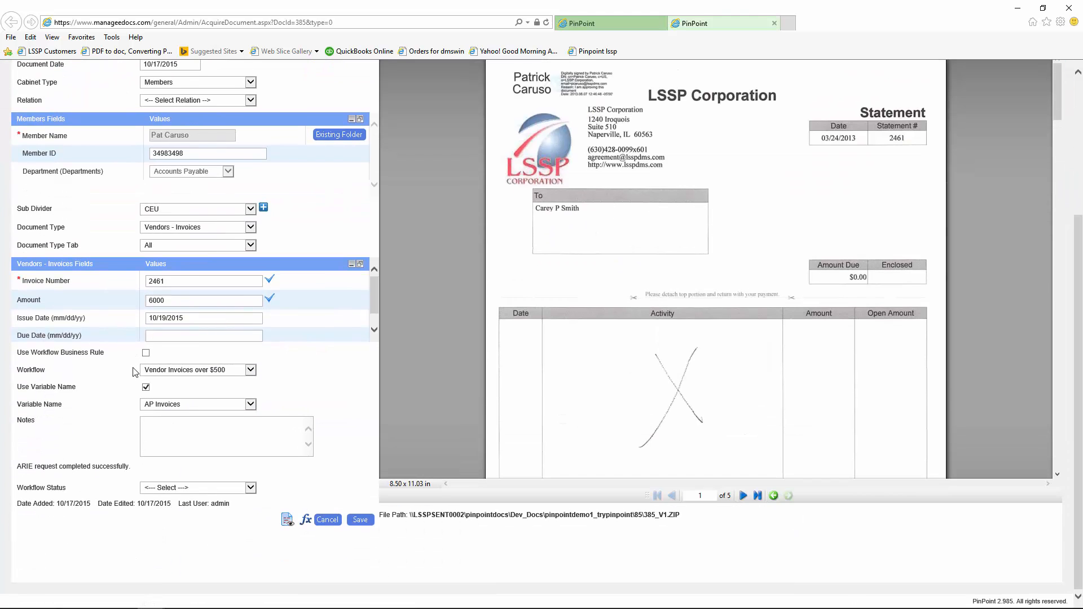
{"action": "scroll", "coordinate": [304, 408], "scroll_direction": "up", "scroll_amount": 3}
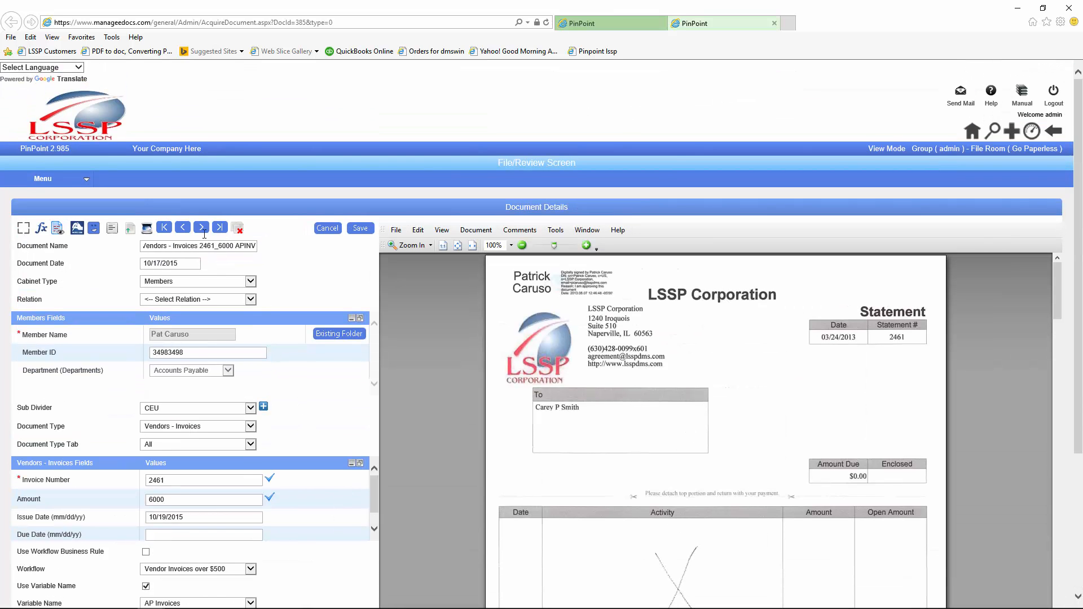